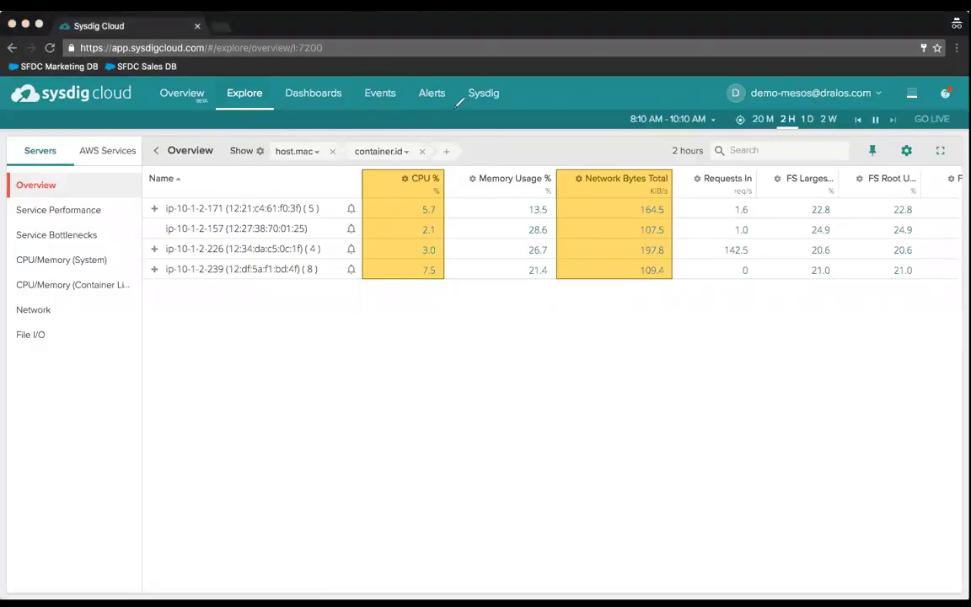
- Expand host ip-10-1-2-171 and drop the host.mac grouping, leaving container.id as the only level
{"action": "left_click", "coordinate": [224, 164]}
{"action": "left_click", "coordinate": [232, 150]}
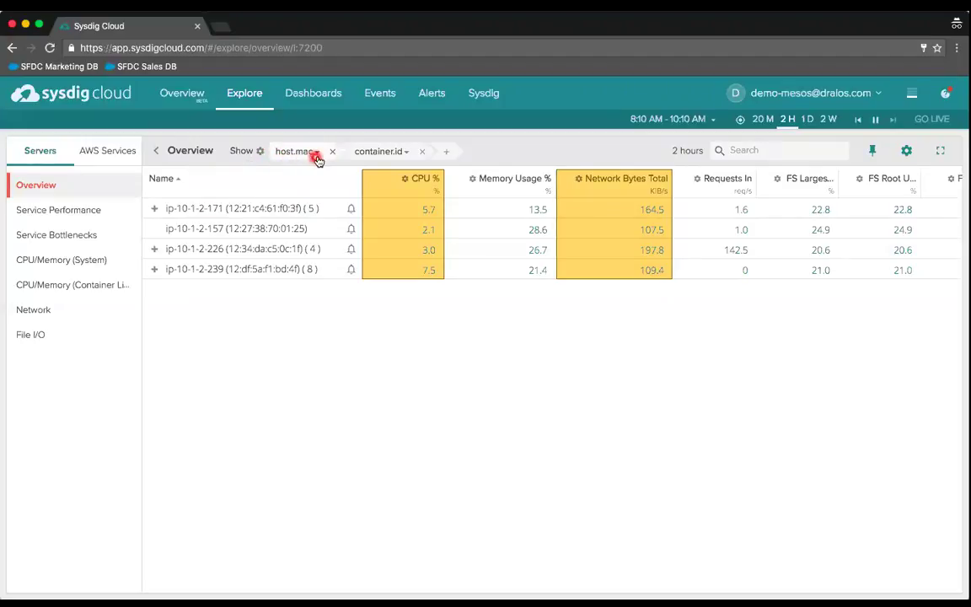
{"action": "left_click", "coordinate": [152, 210]}
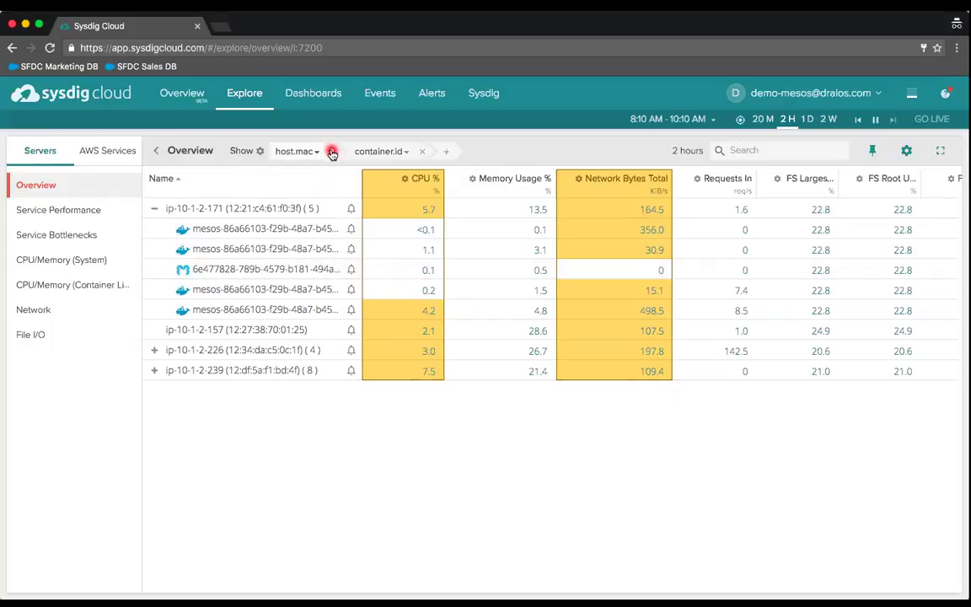
{"action": "left_click", "coordinate": [332, 152]}
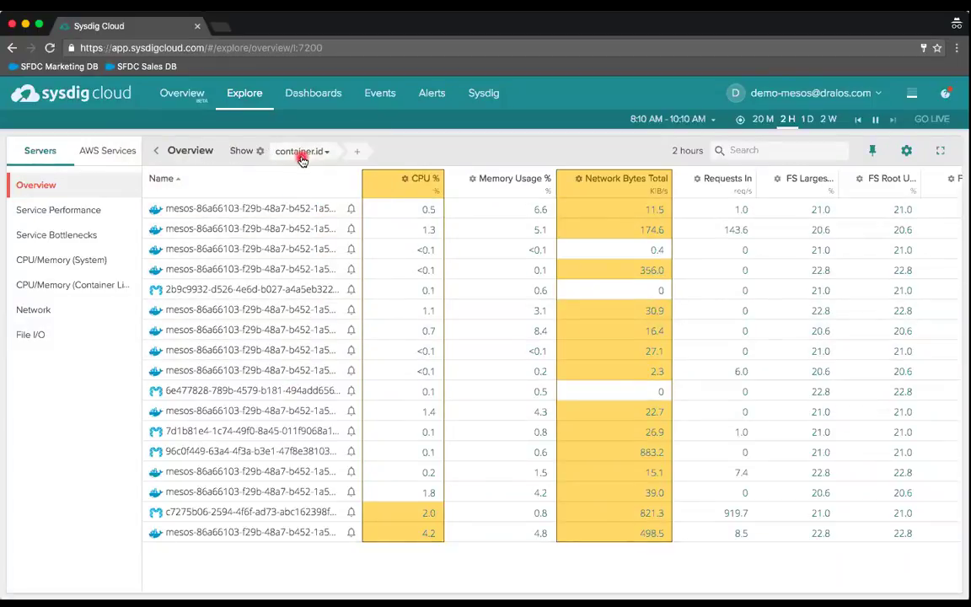
{"action": "left_click", "coordinate": [258, 153]}
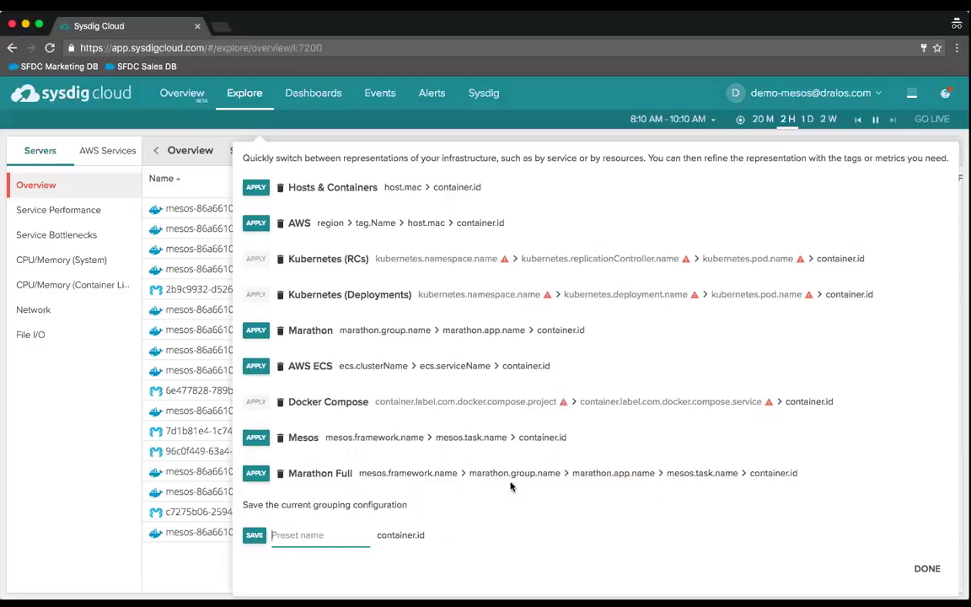
- Apply the Marathon Full preset to group frameworks chronos-2.4.0, framework-example and marathon down to containers
{"action": "left_click", "coordinate": [255, 474]}
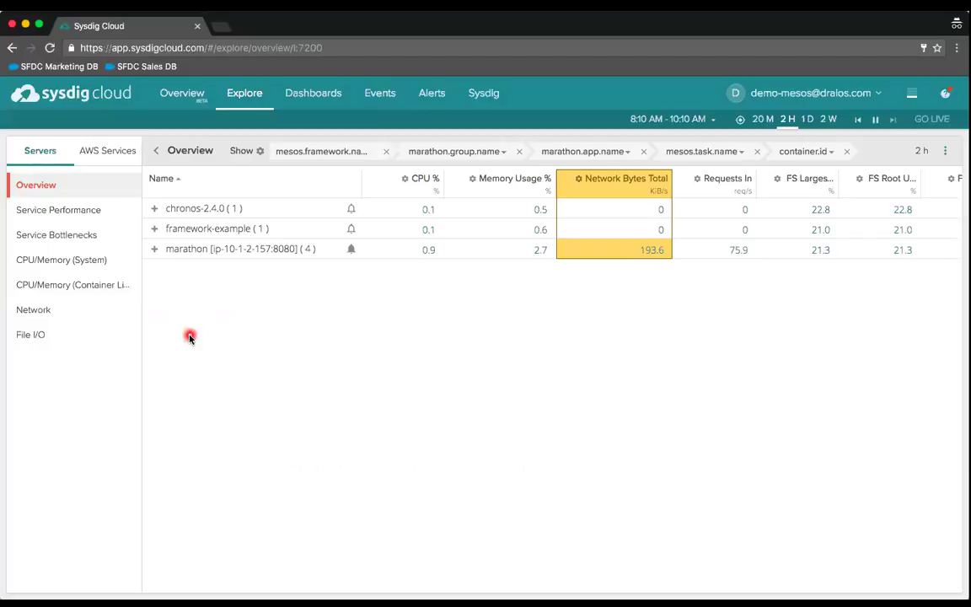
- Expand marathon, /demo-wp/db-tier, mysql and mysql.db-tier.demo-wp to reveal the single mysql container
{"action": "mouse_move", "coordinate": [157, 252]}
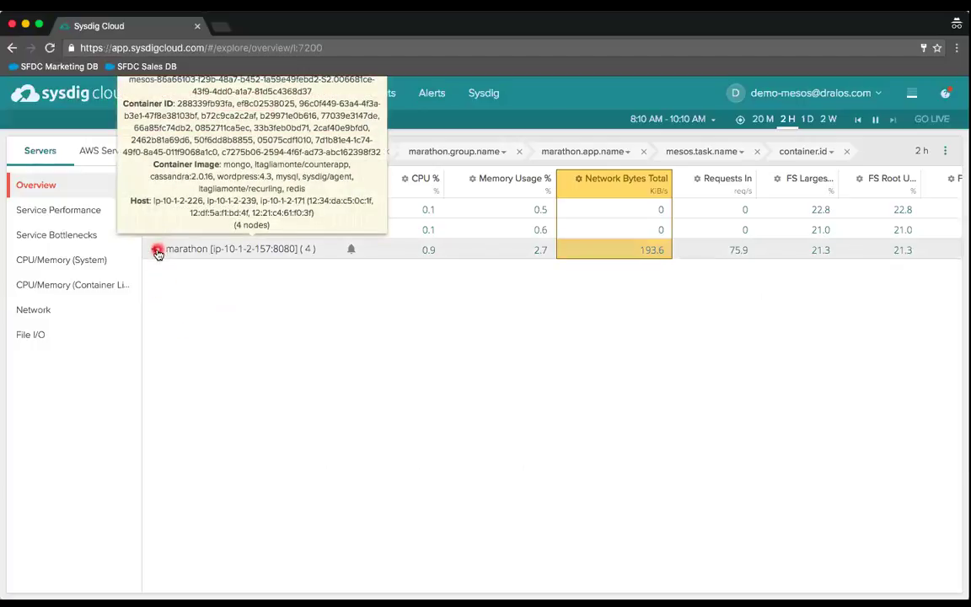
{"action": "left_click", "coordinate": [155, 250]}
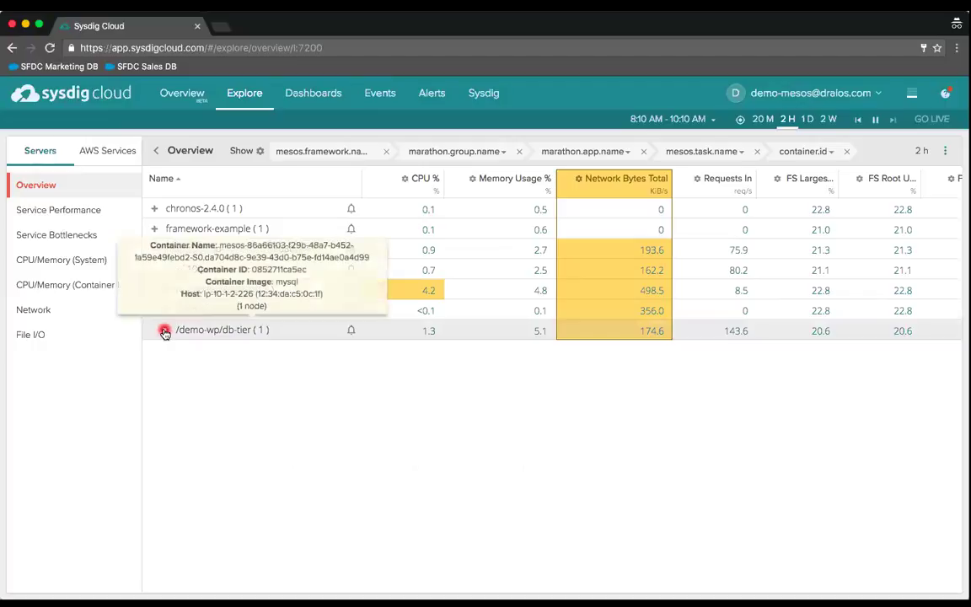
{"action": "left_click", "coordinate": [166, 330]}
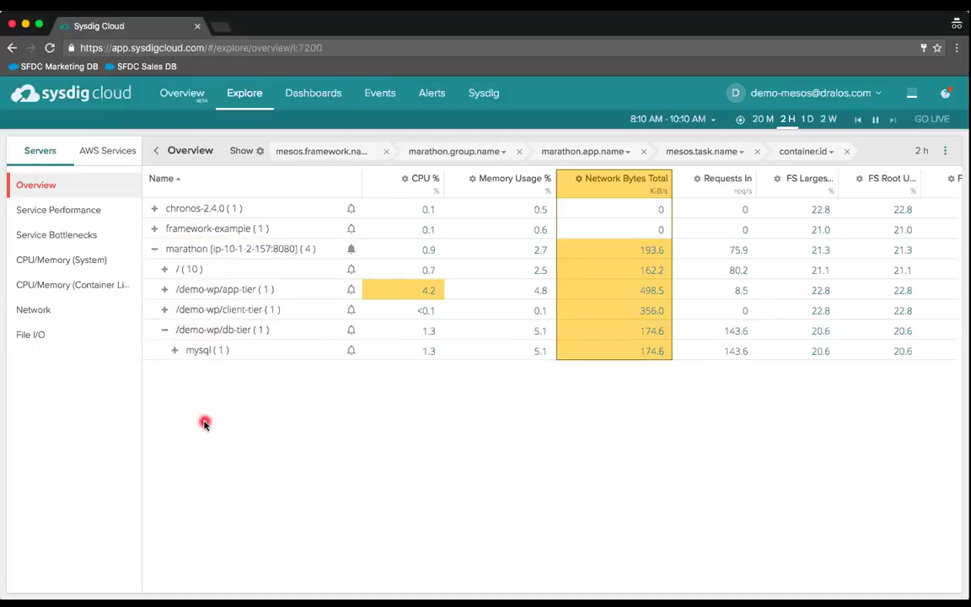
{"action": "left_click", "coordinate": [173, 353]}
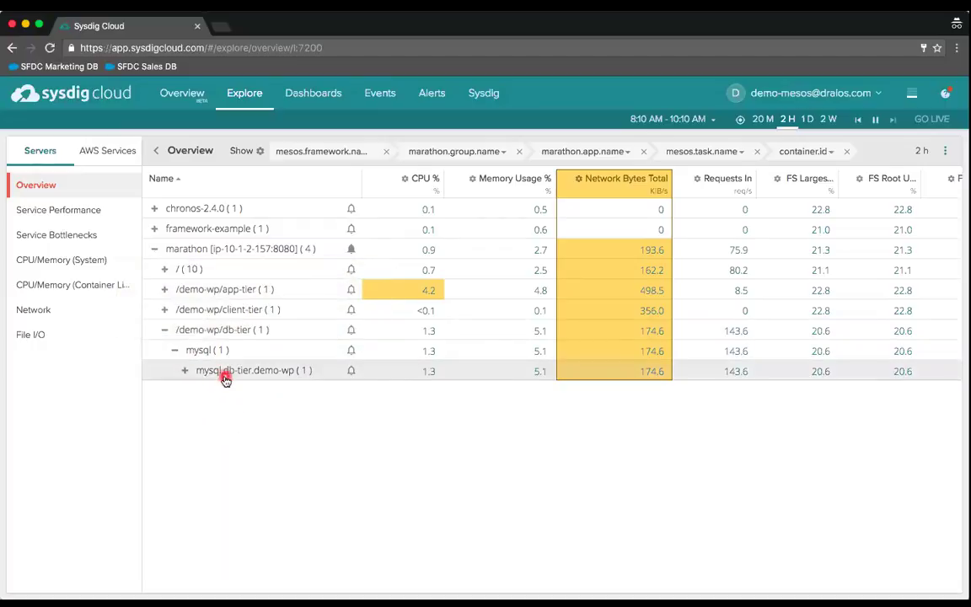
{"action": "mouse_move", "coordinate": [202, 376]}
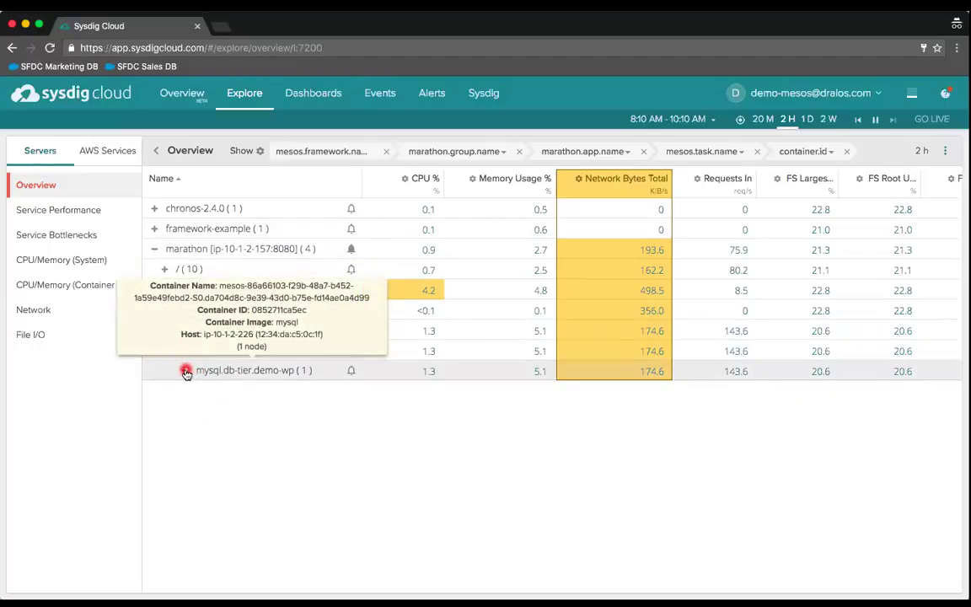
{"action": "left_click", "coordinate": [186, 371]}
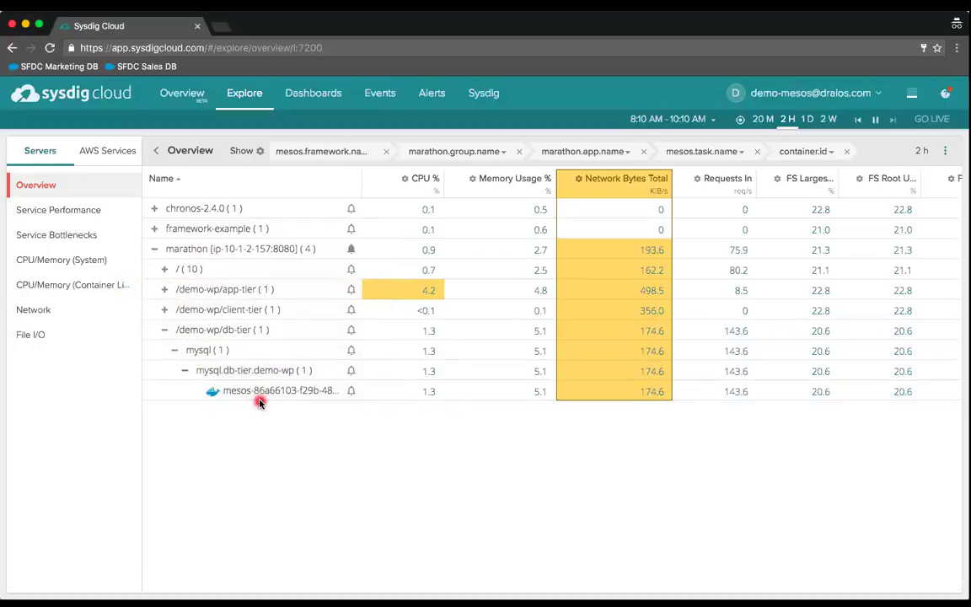
{"action": "left_click", "coordinate": [259, 152]}
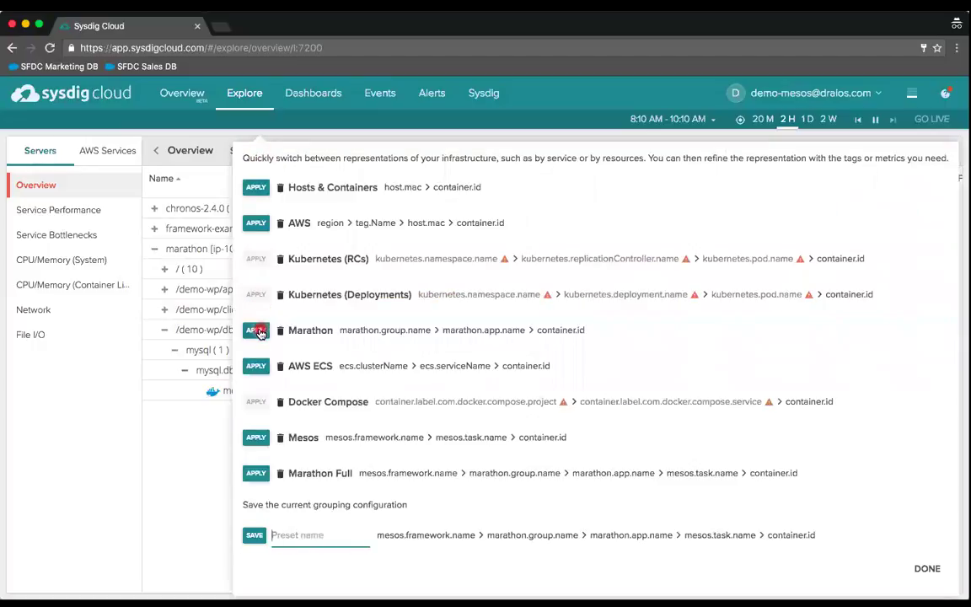
- Apply the Marathon preset, then switch to the Mesos preset (framework, task, container.id)
{"action": "left_click", "coordinate": [257, 331]}
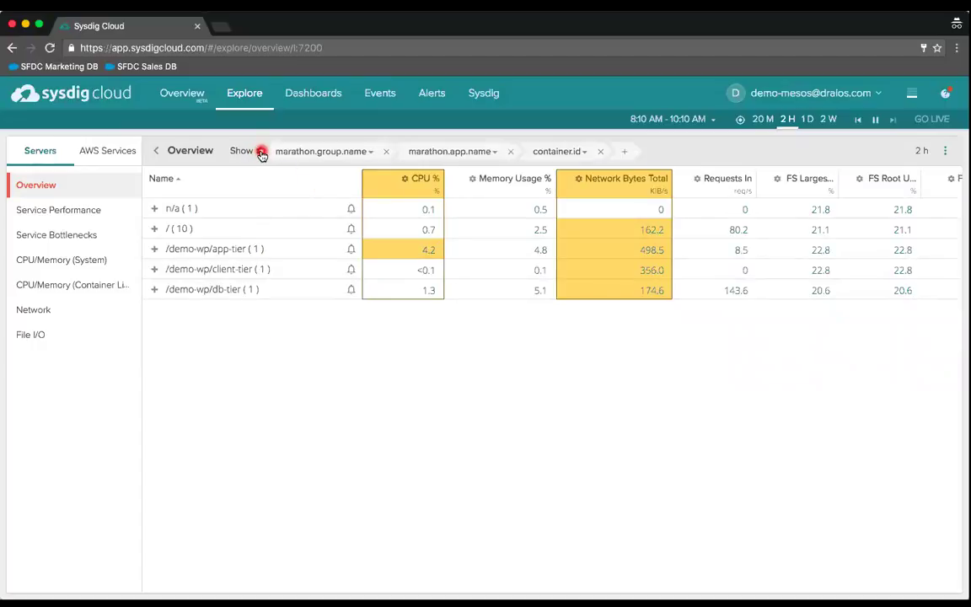
{"action": "left_click", "coordinate": [261, 153]}
{"action": "left_click", "coordinate": [257, 438]}
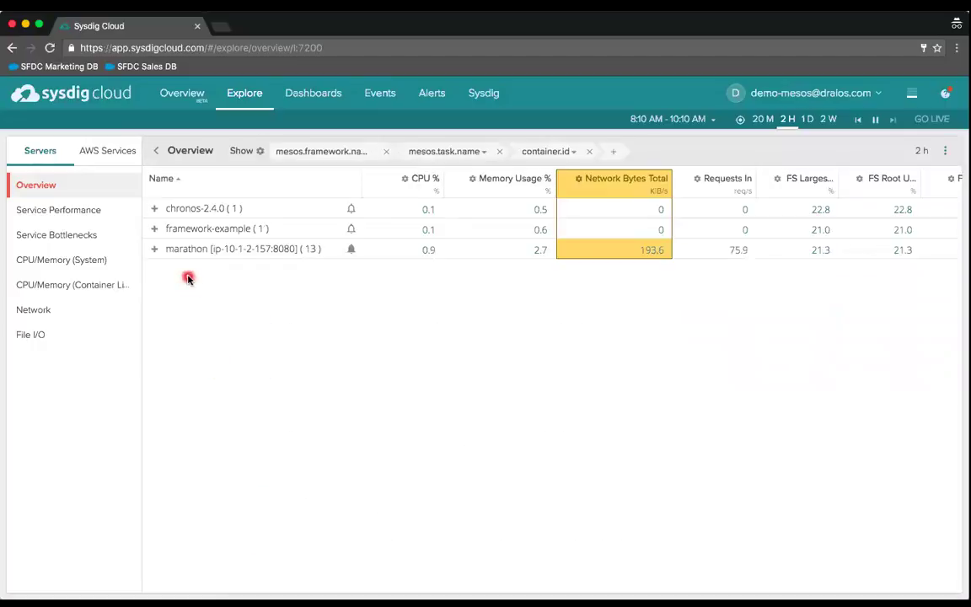
- Expand marathon into its 13 tasks, such as cassandra, mongo, redis and wordpress
{"action": "left_click", "coordinate": [157, 253]}
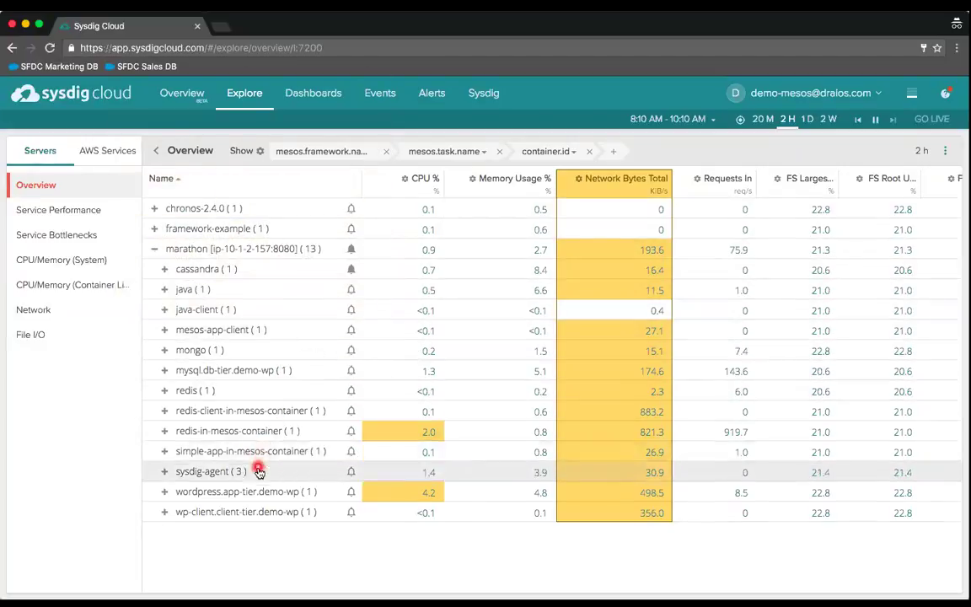
{"action": "mouse_move", "coordinate": [256, 474]}
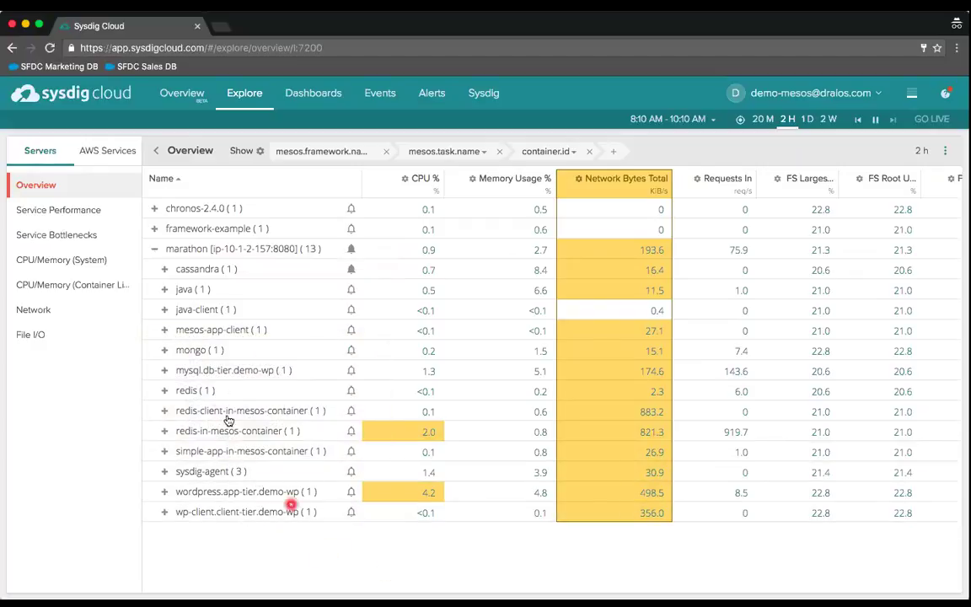
{"action": "mouse_move", "coordinate": [214, 393]}
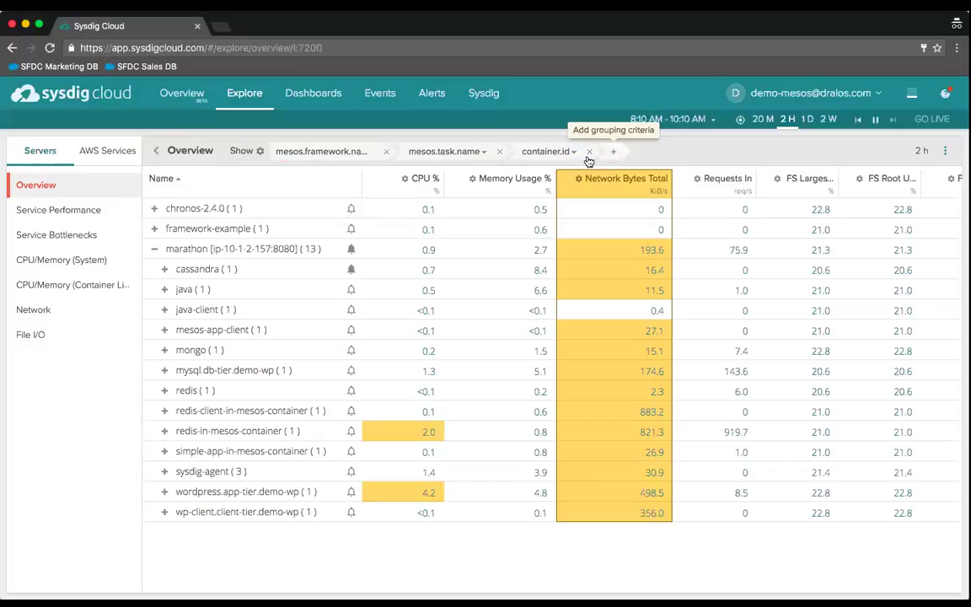
- Keep mesos.task.name as the second level and replace container.id with marathon.group.name
{"action": "left_click", "coordinate": [439, 154]}
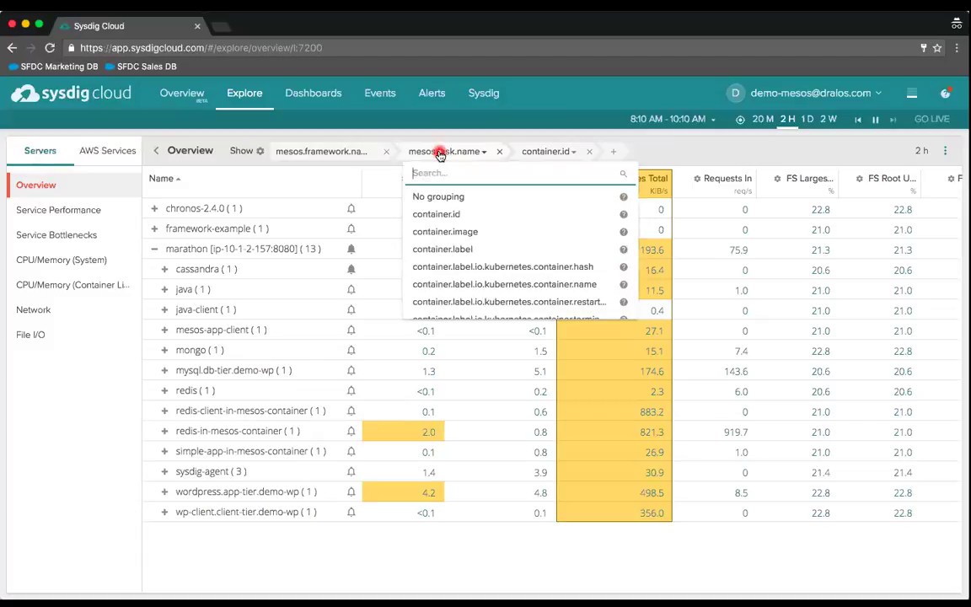
{"action": "type", "text": "mesos"}
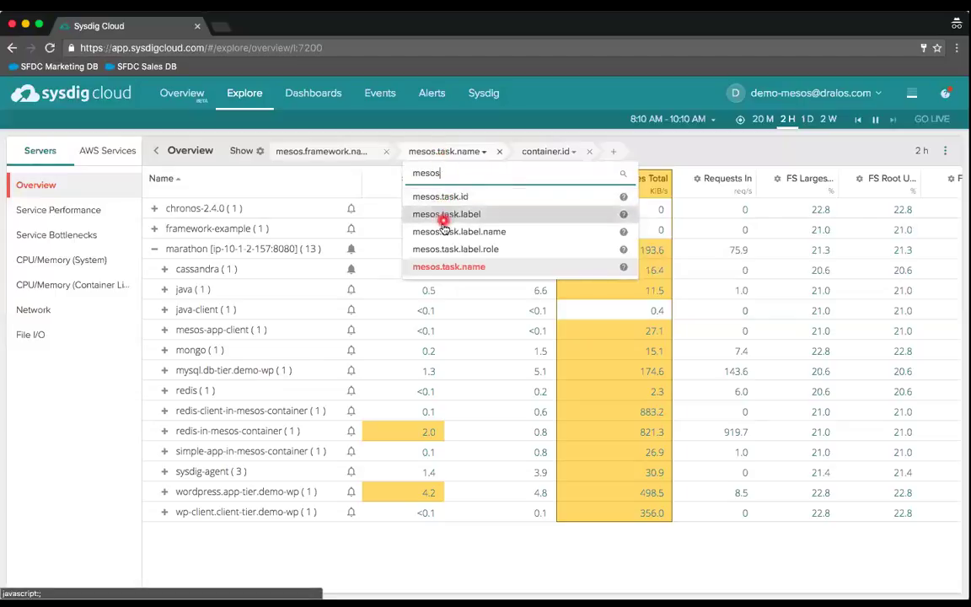
{"action": "left_click", "coordinate": [439, 267]}
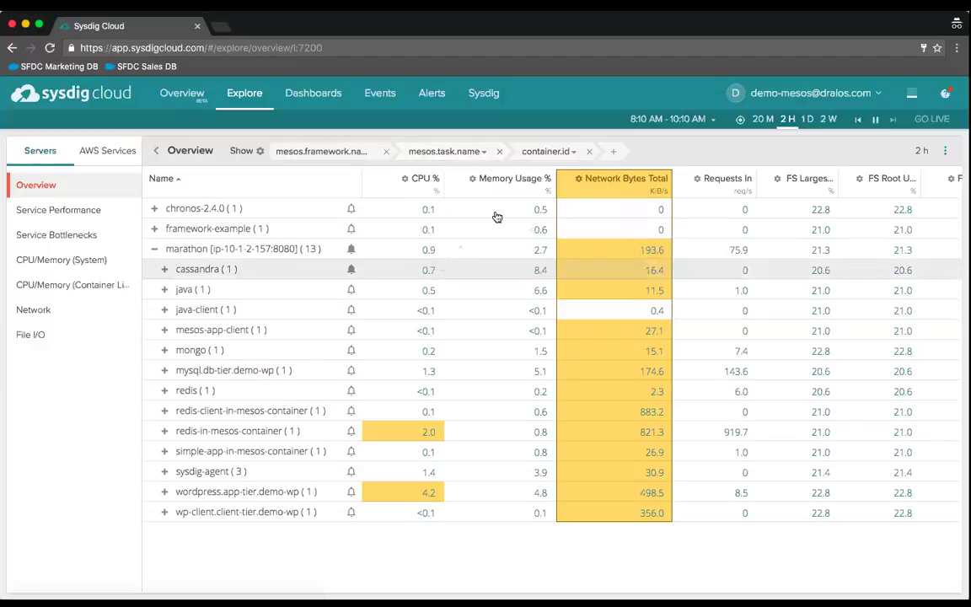
{"action": "left_click", "coordinate": [562, 151]}
{"action": "type", "text": "mara"}
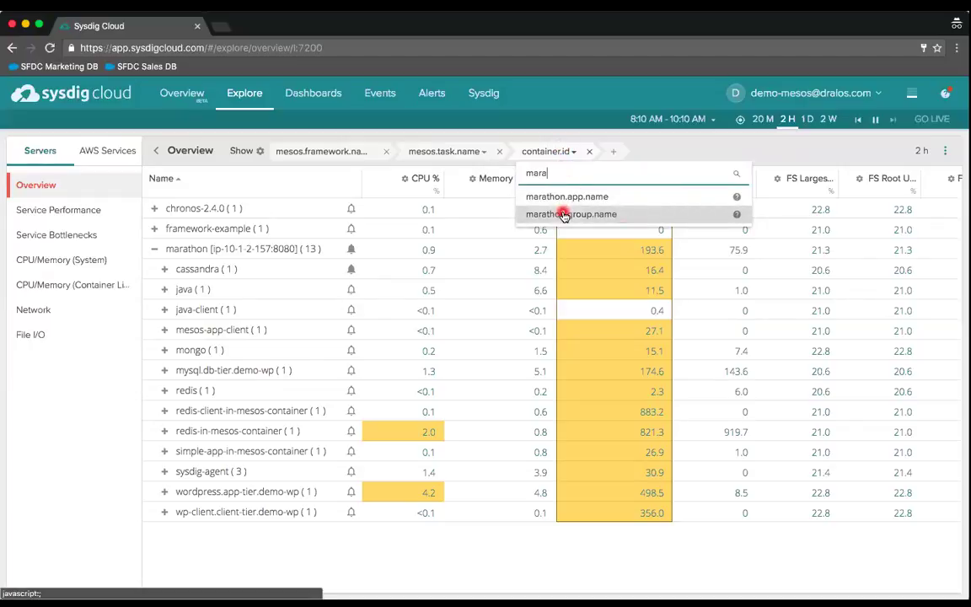
{"action": "left_click", "coordinate": [565, 214]}
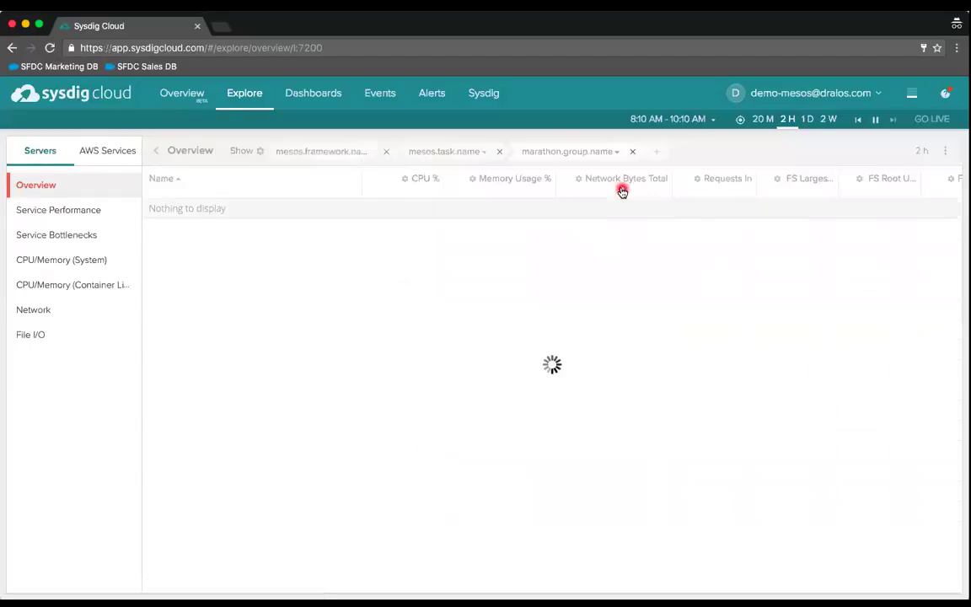
- Add marathon.app.name and container.id as the fourth and fifth grouping levels
{"action": "left_click", "coordinate": [656, 159]}
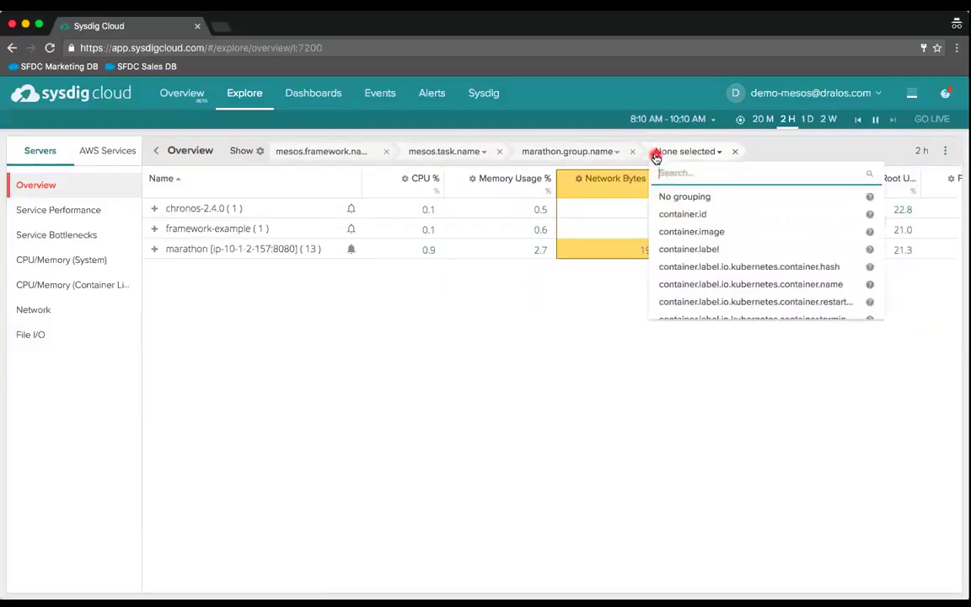
{"action": "left_click", "coordinate": [654, 154]}
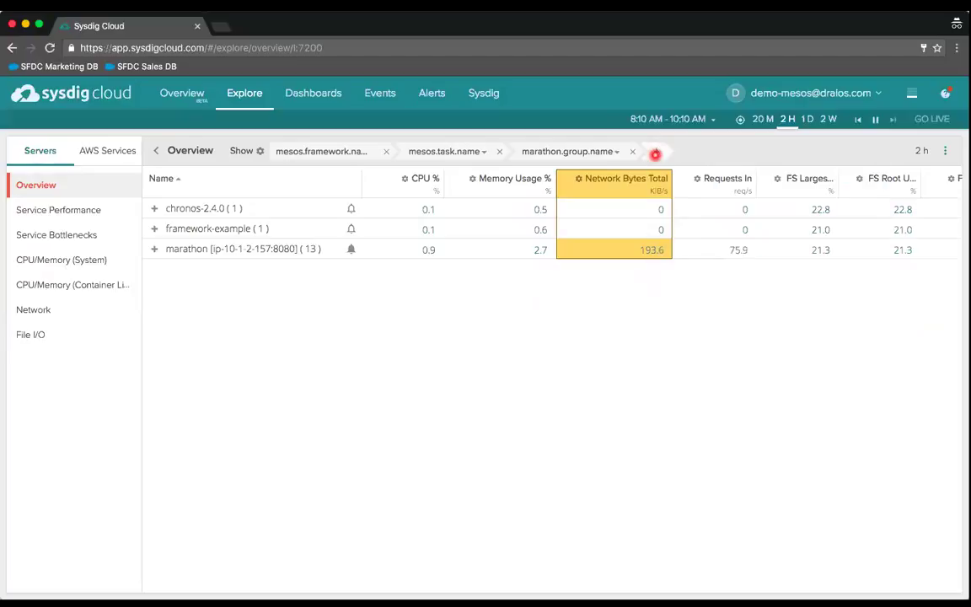
{"action": "left_click", "coordinate": [655, 154]}
{"action": "type", "text": "mara"}
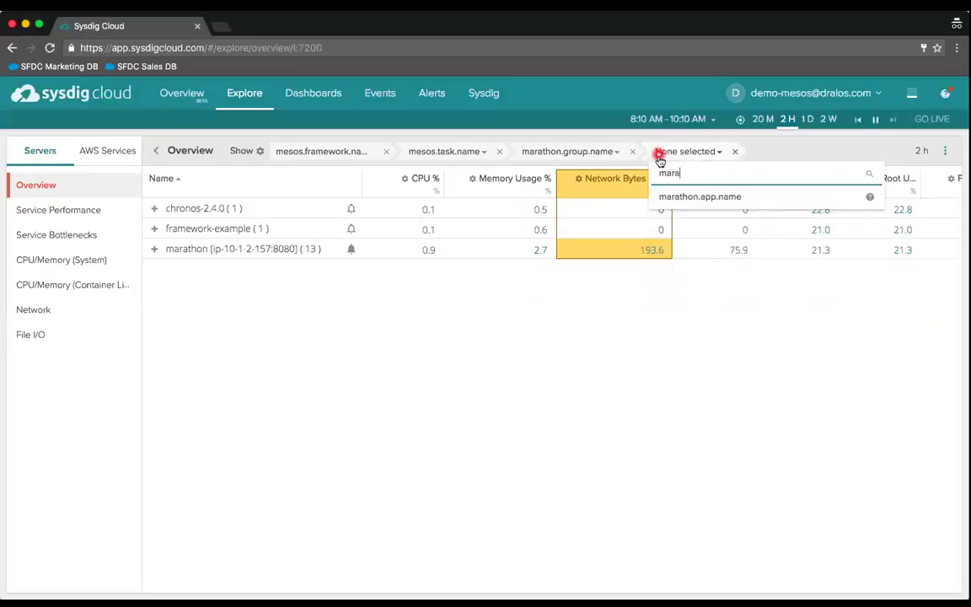
{"action": "left_click", "coordinate": [670, 195]}
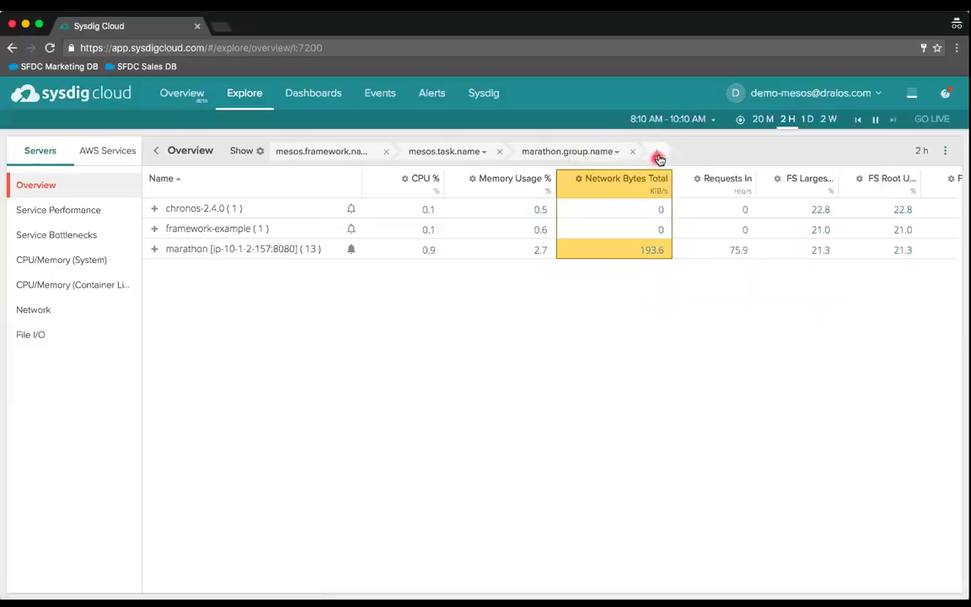
{"action": "left_click", "coordinate": [661, 154]}
{"action": "left_click", "coordinate": [661, 153]}
{"action": "type", "text": "marat"}
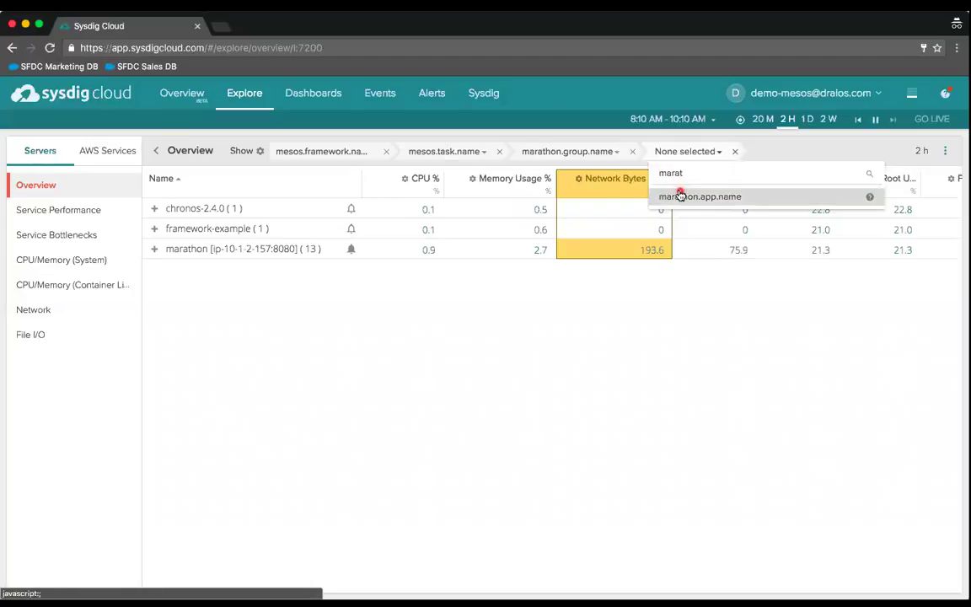
{"action": "left_click", "coordinate": [679, 193]}
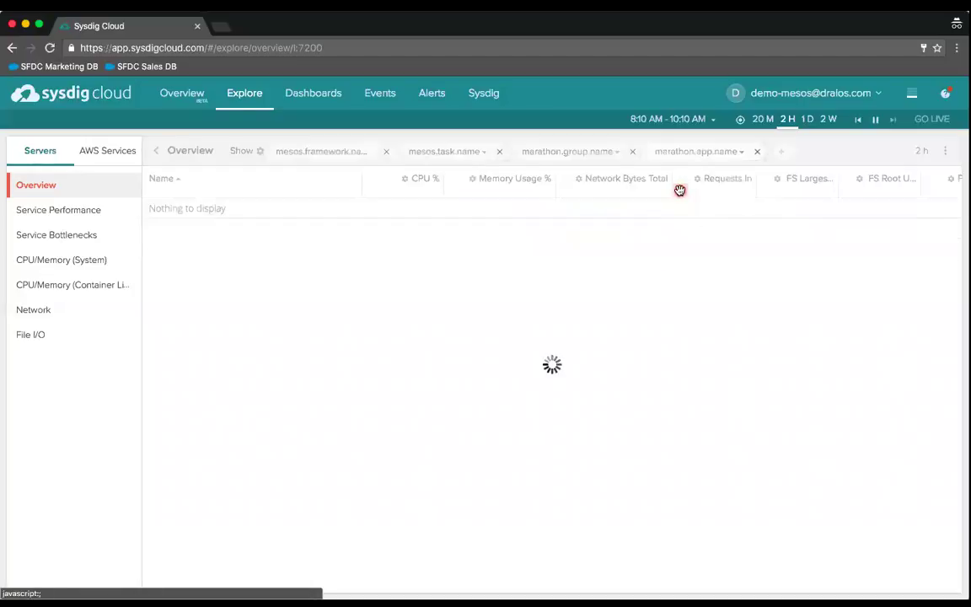
{"action": "left_click", "coordinate": [782, 154]}
{"action": "type", "text": "contain"}
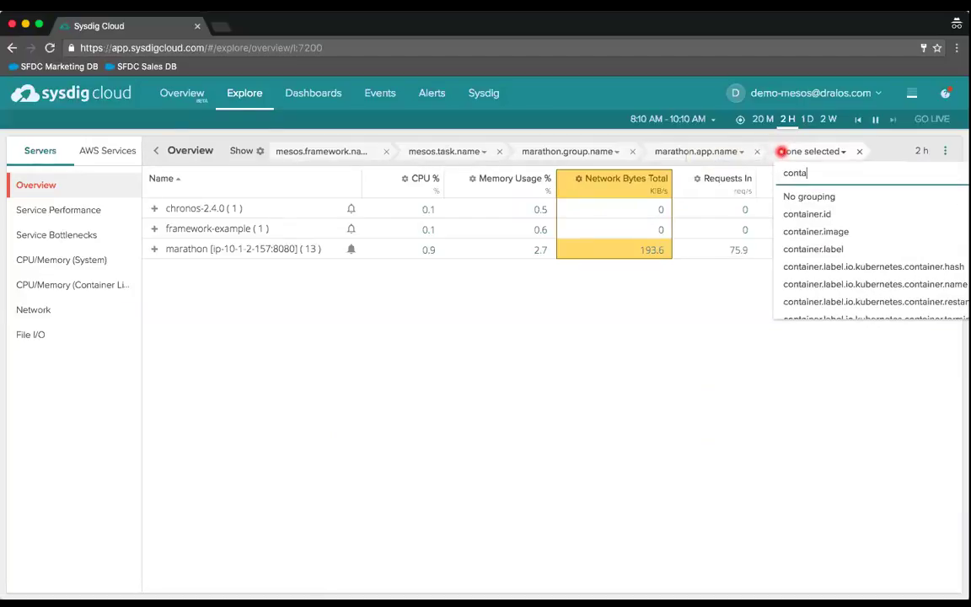
{"action": "left_click", "coordinate": [806, 197]}
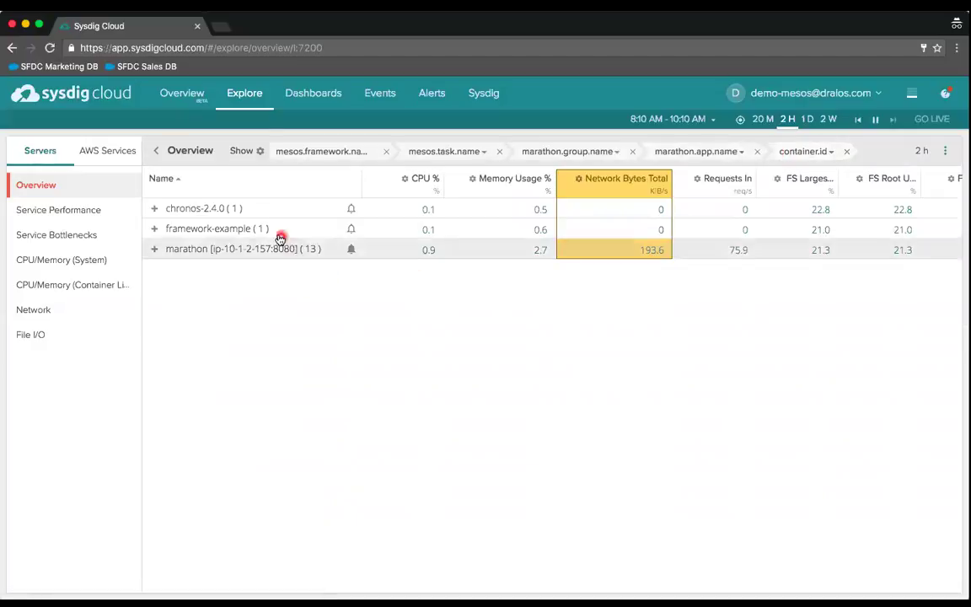
{"action": "left_click", "coordinate": [262, 151]}
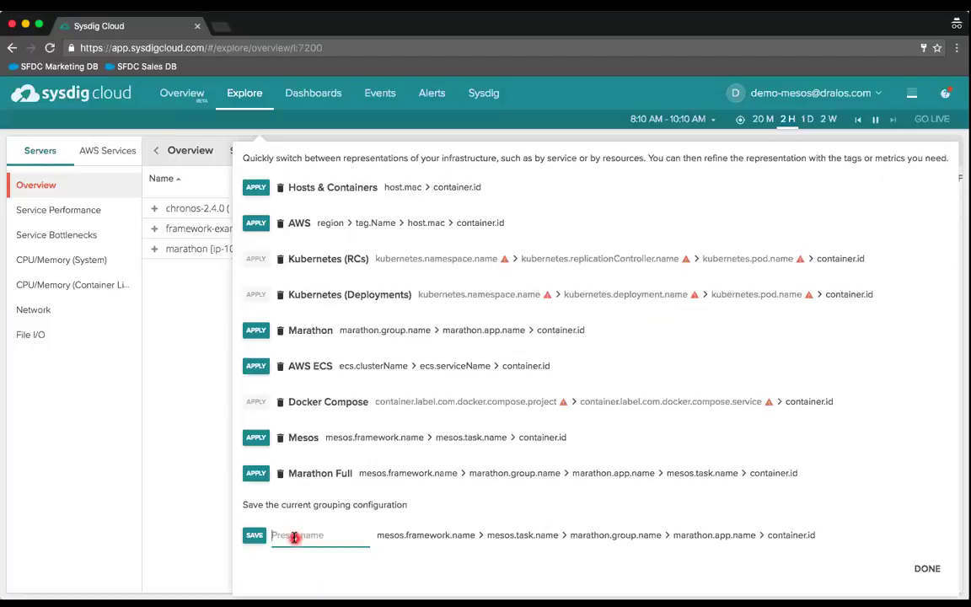
- Save the five-level grouping as a custom-named demo preset, delete it, and close the presets panel
{"action": "type", "text": "Apurva-Demo"}
{"action": "left_click", "coordinate": [256, 537]}
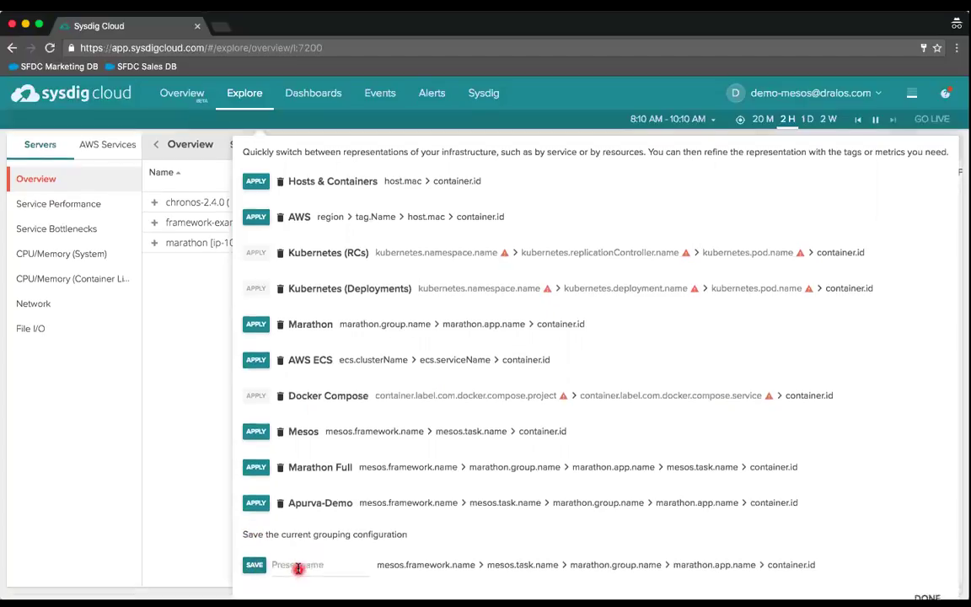
{"action": "scroll", "coordinate": [269, 523], "scroll_direction": "down", "scroll_amount": 1}
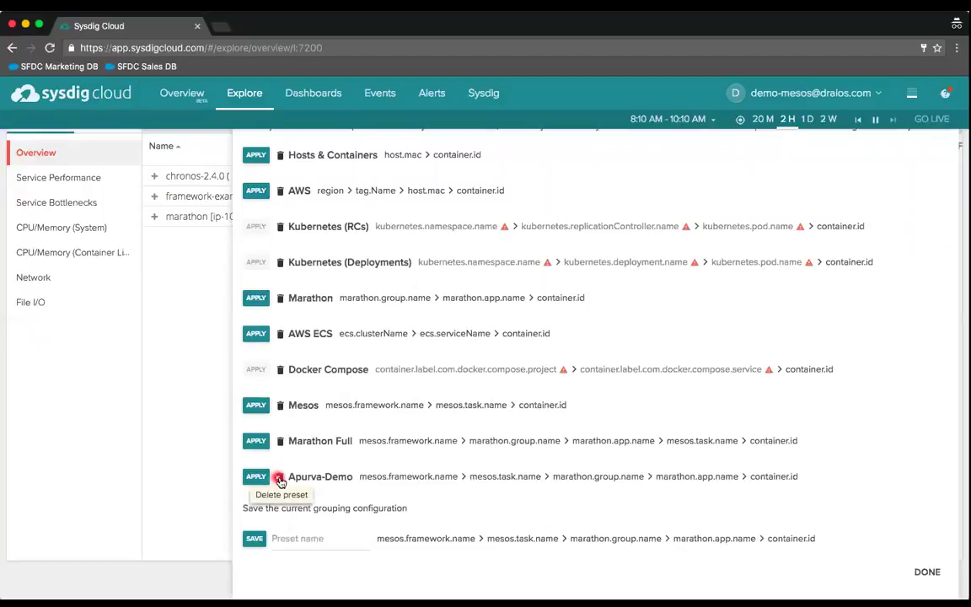
{"action": "left_click", "coordinate": [280, 477]}
{"action": "left_click", "coordinate": [179, 489]}
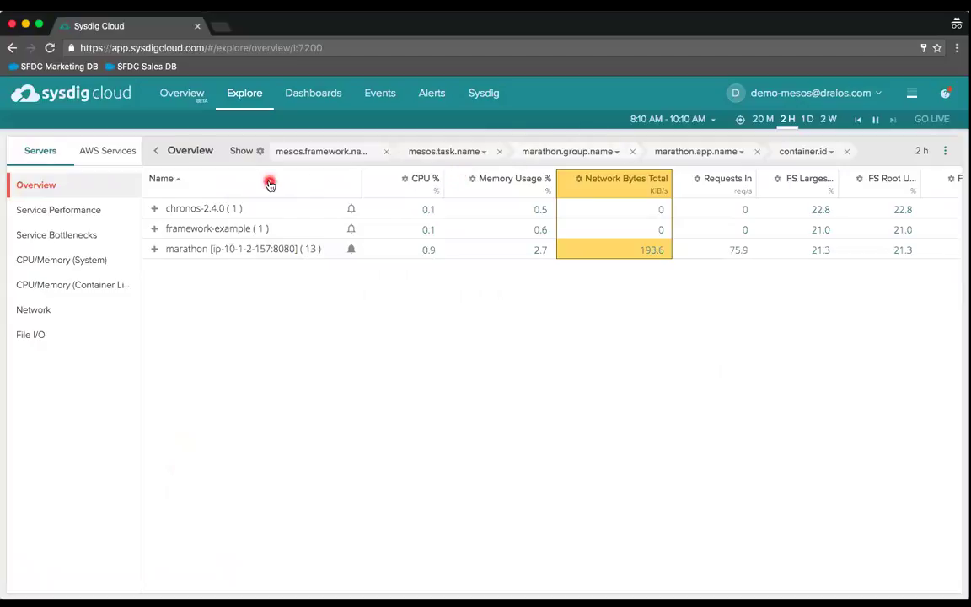
- Apply the Mesos preset, expand marathon, and open the Network Bytes Total column settings
{"action": "left_click", "coordinate": [260, 150]}
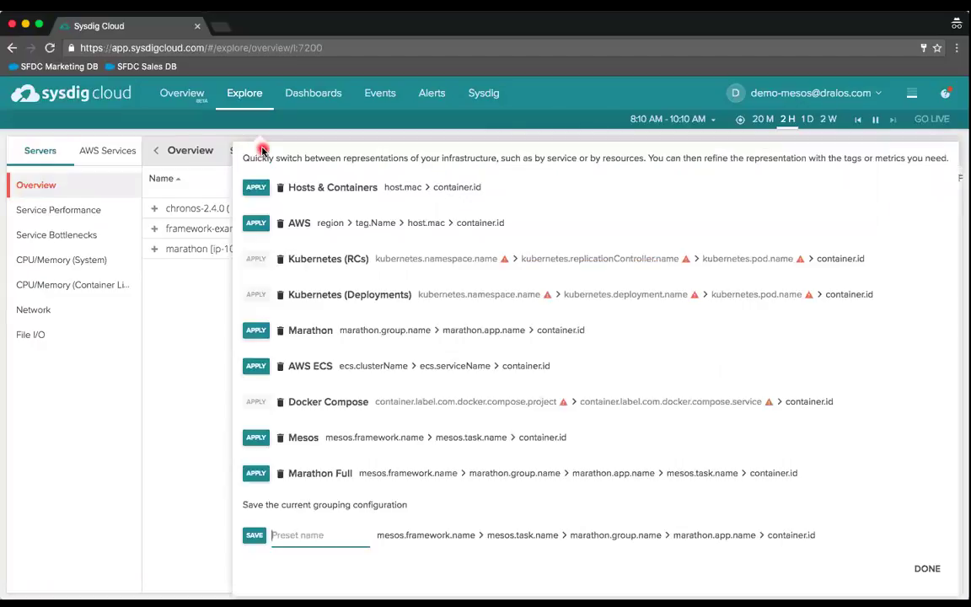
{"action": "left_click", "coordinate": [257, 437]}
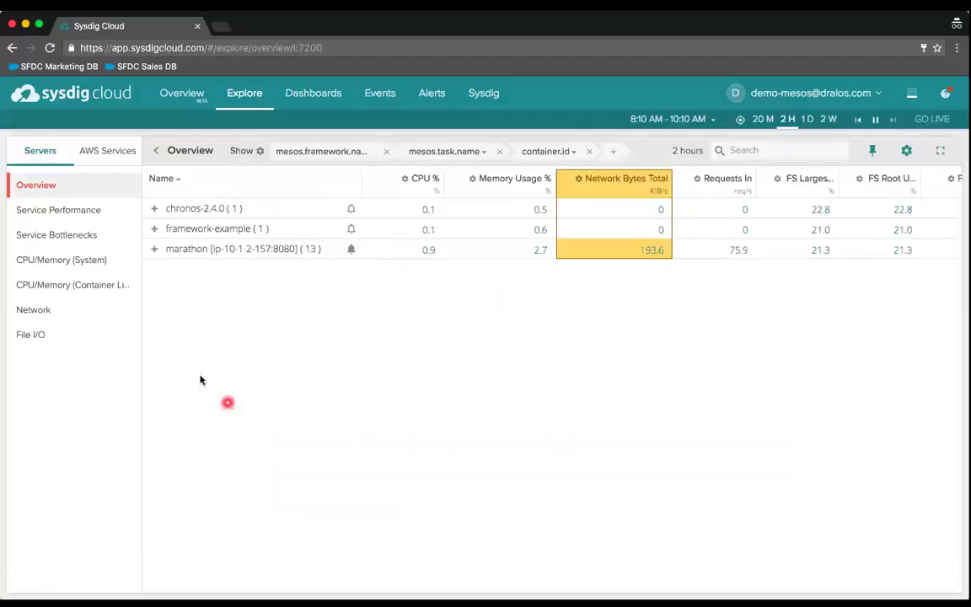
{"action": "left_click", "coordinate": [155, 250]}
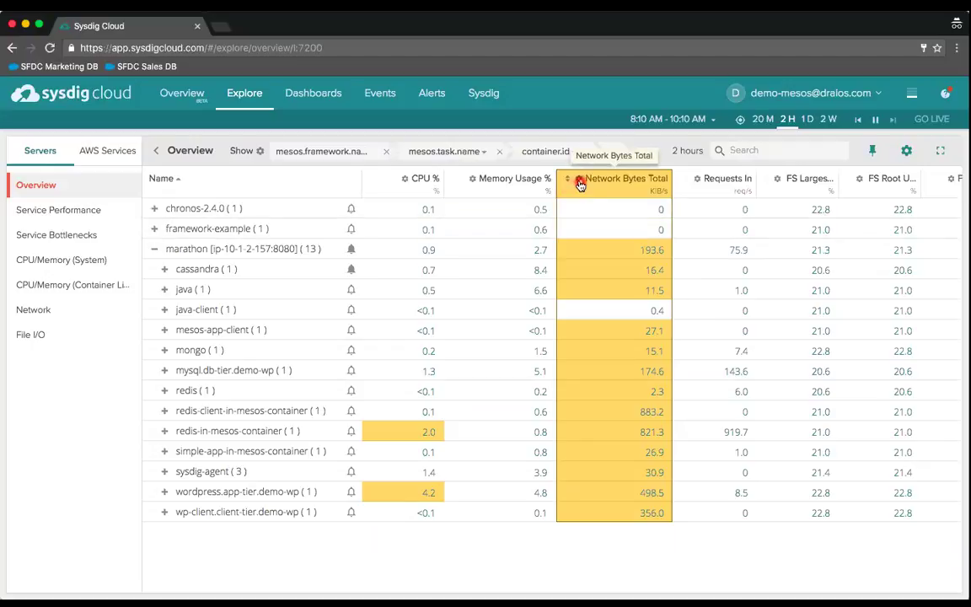
{"action": "left_click", "coordinate": [579, 182]}
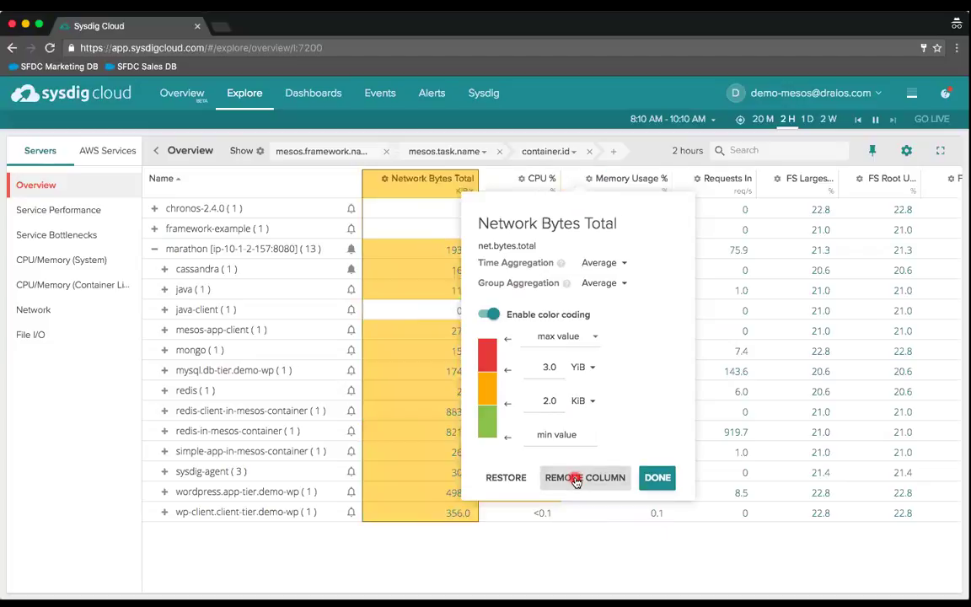
- Delete the Network Bytes Total column so the table ends with File Bytes Total
{"action": "left_click", "coordinate": [576, 479]}
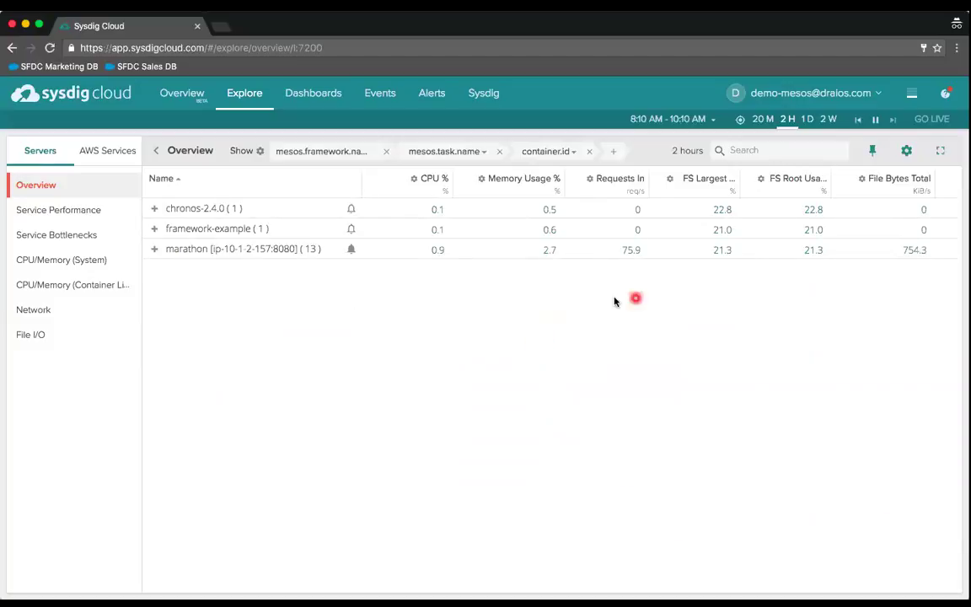
- Add capacity.stolen.percent as a column and drag Uptime ahead of File Bytes Total
{"action": "left_click", "coordinate": [909, 151]}
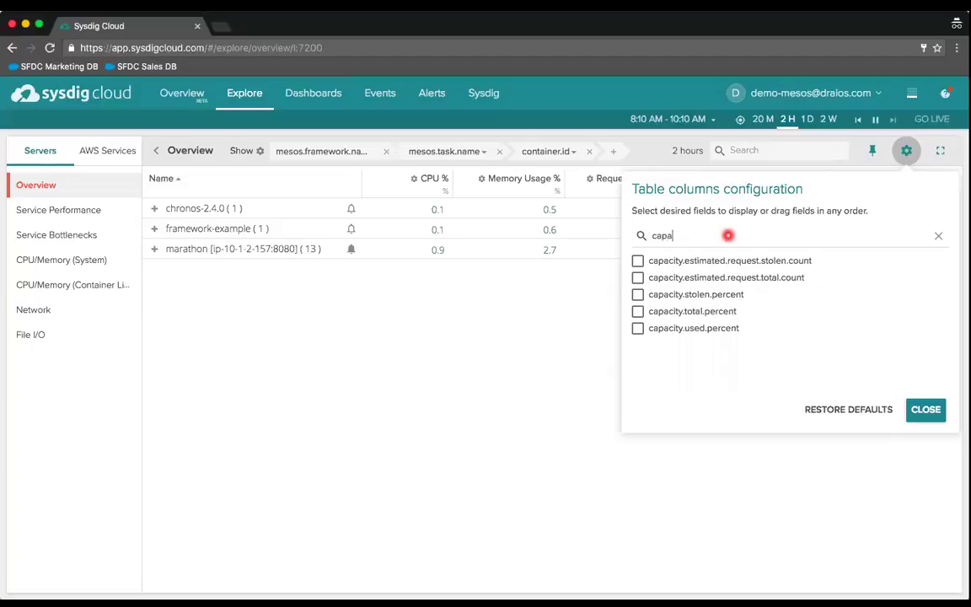
{"action": "left_click", "coordinate": [699, 295]}
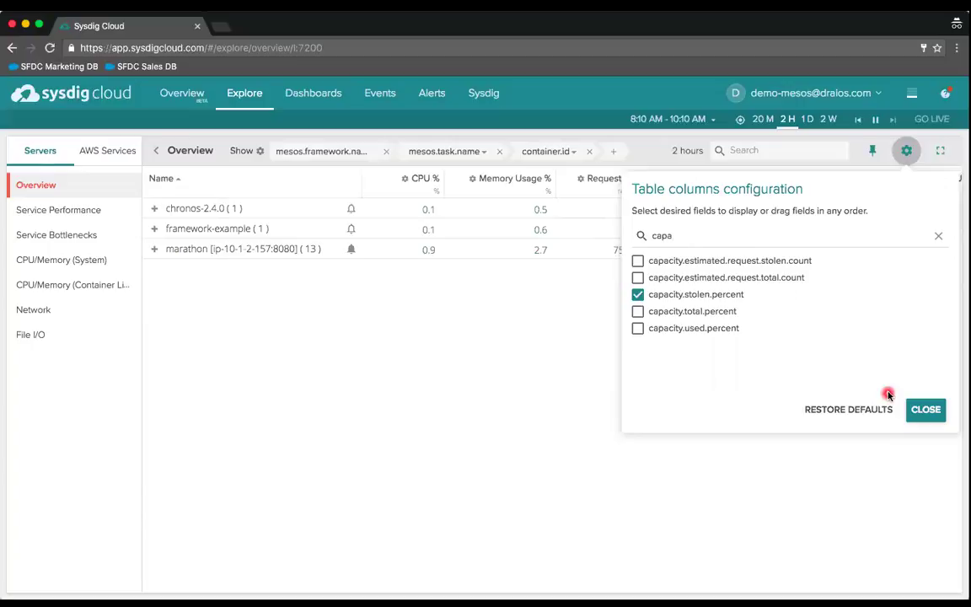
{"action": "left_click", "coordinate": [512, 464]}
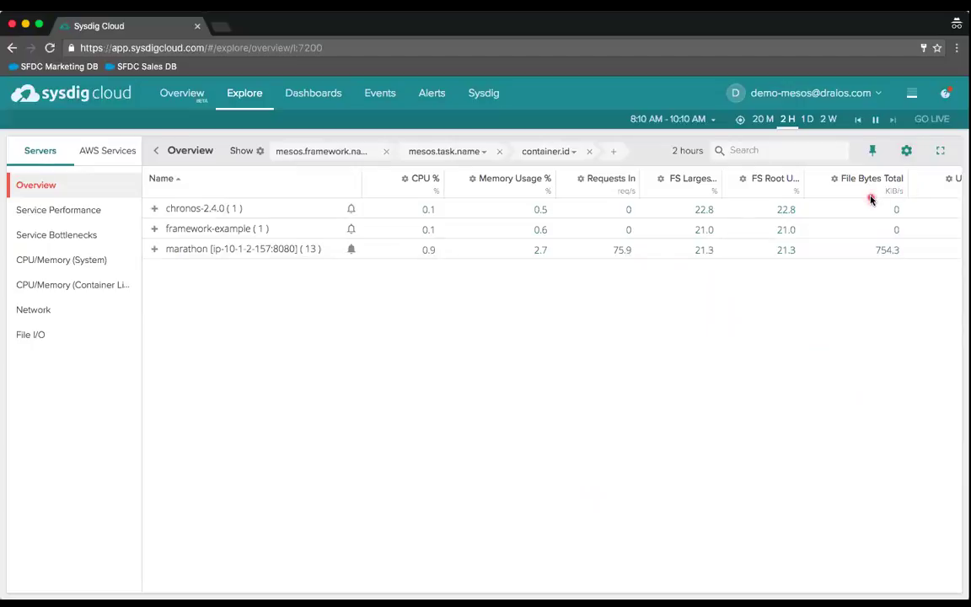
{"action": "left_click_drag", "start_coordinate": [831, 197], "coordinate": [745, 183]}
- Delete the FS Root Usage % column, then the Uptime column, from the table
{"action": "left_click", "coordinate": [745, 184]}
{"action": "left_click", "coordinate": [732, 477]}
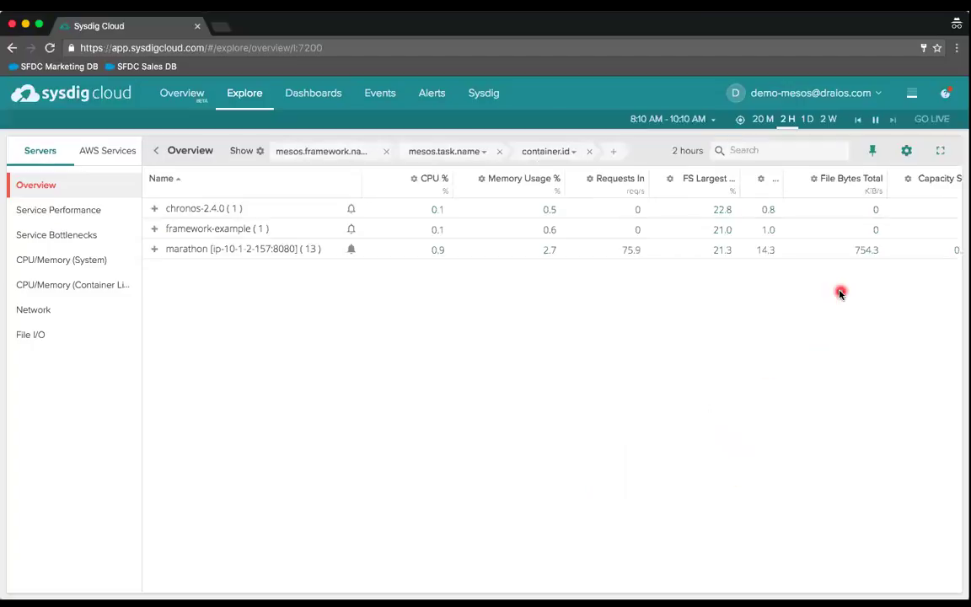
{"action": "left_click", "coordinate": [759, 180]}
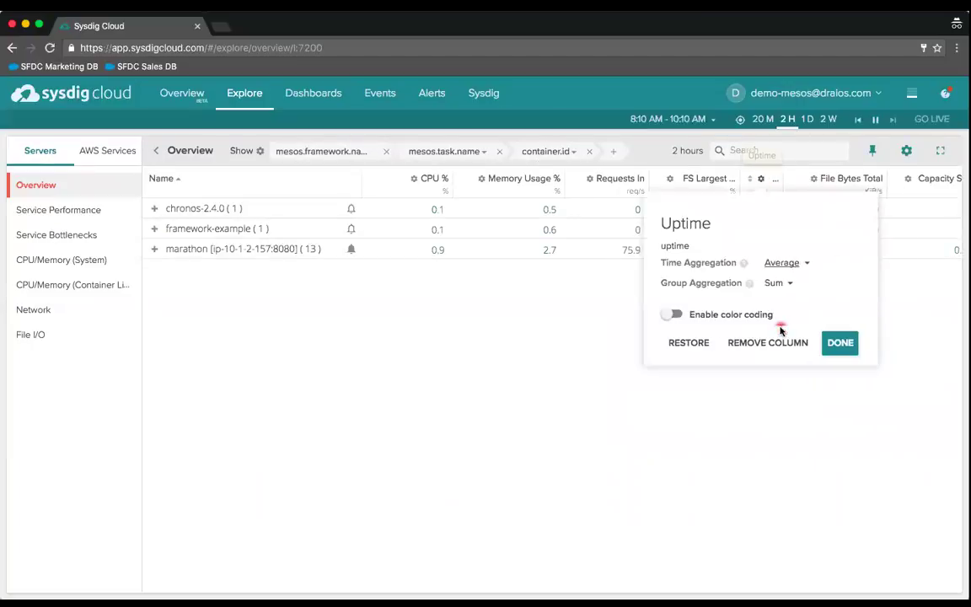
{"action": "left_click", "coordinate": [771, 342]}
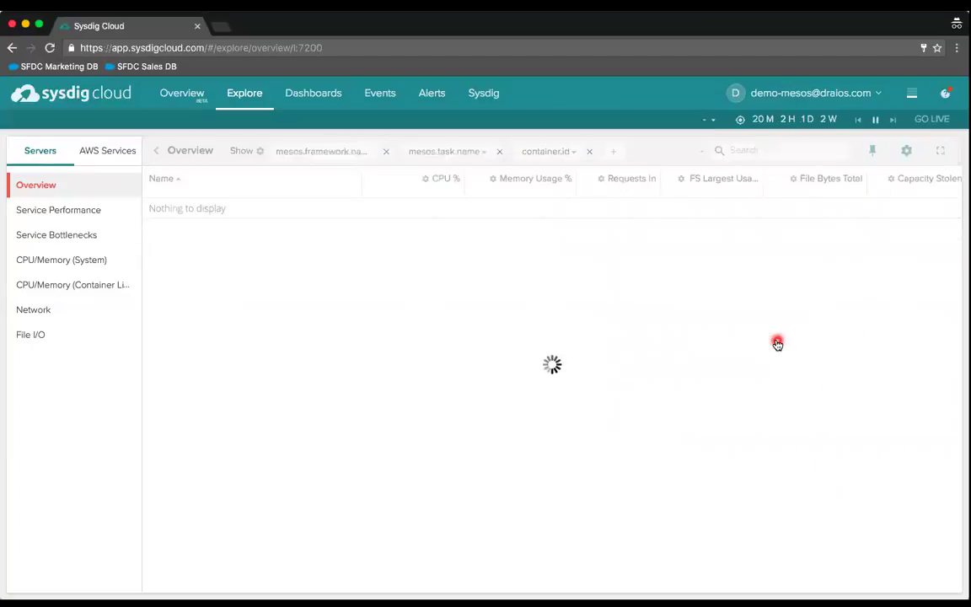
- Change the Capacity Stolen column's 50% colour threshold to 0.5% and confirm
{"action": "left_click", "coordinate": [892, 178]}
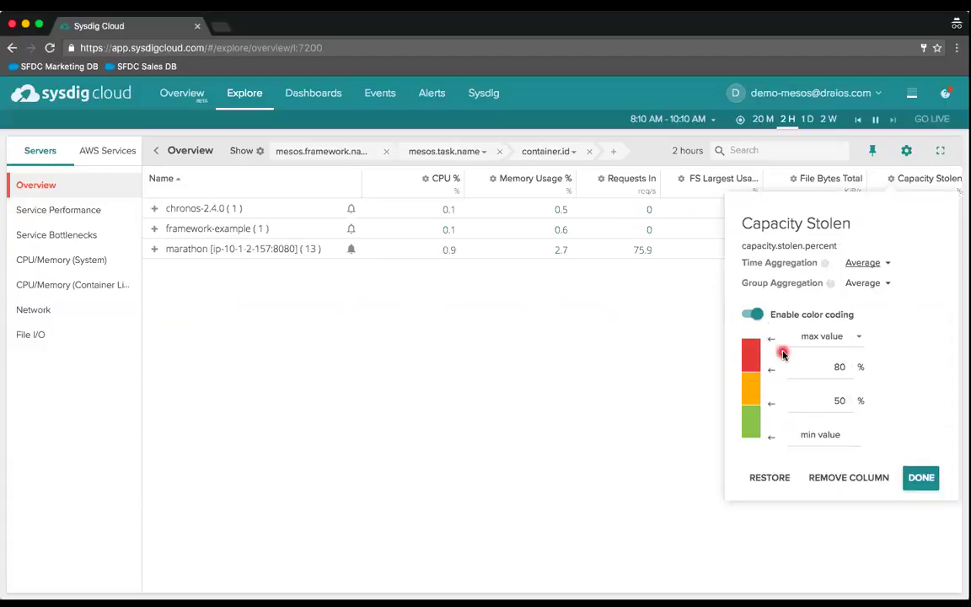
{"action": "double_click", "coordinate": [827, 400]}
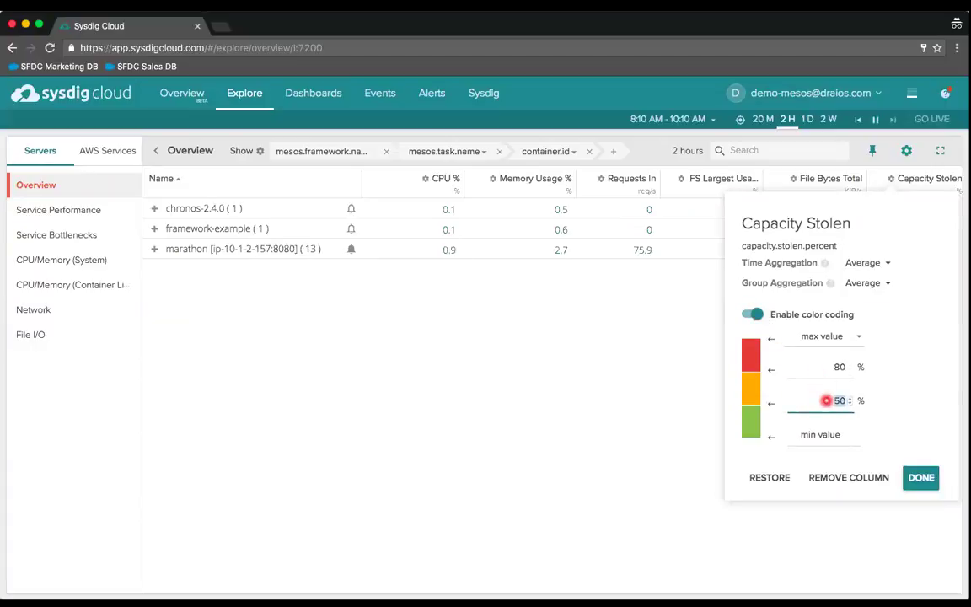
{"action": "type", "text": ".5"}
{"action": "left_click", "coordinate": [921, 481]}
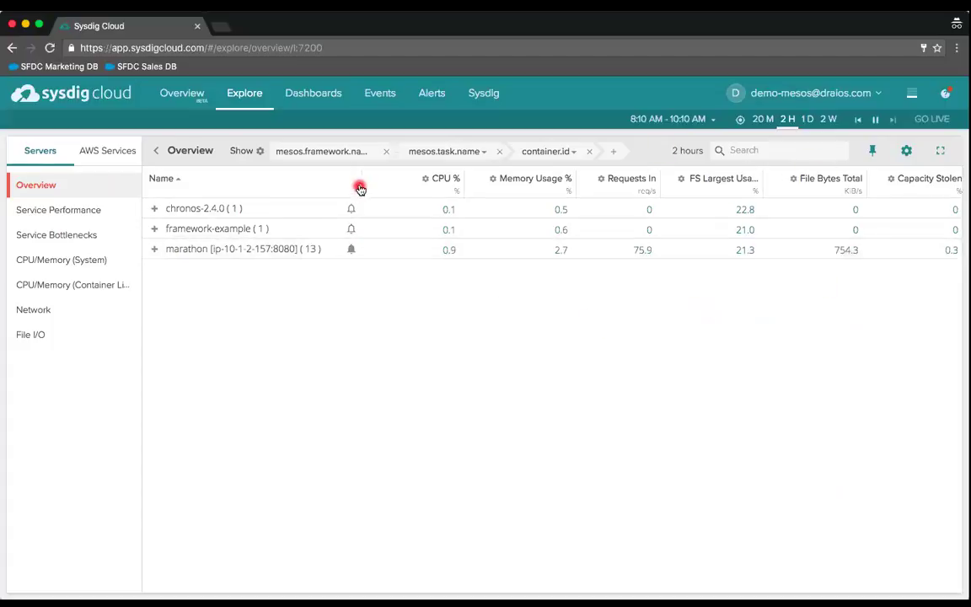
- Narrow the Name column and expand marathon into its 13 tasks
{"action": "left_click_drag", "start_coordinate": [334, 183], "coordinate": [285, 184]}
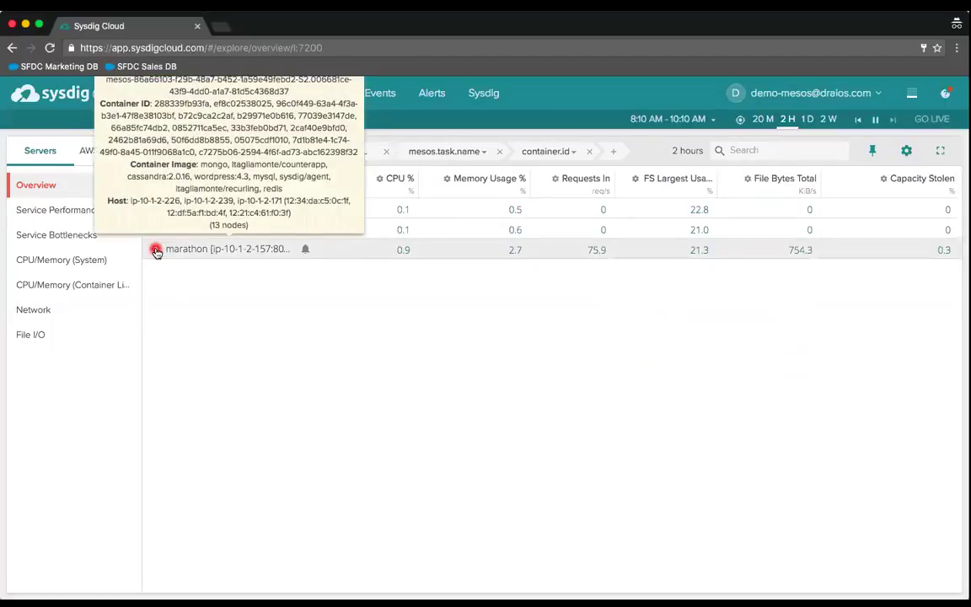
{"action": "left_click", "coordinate": [156, 251]}
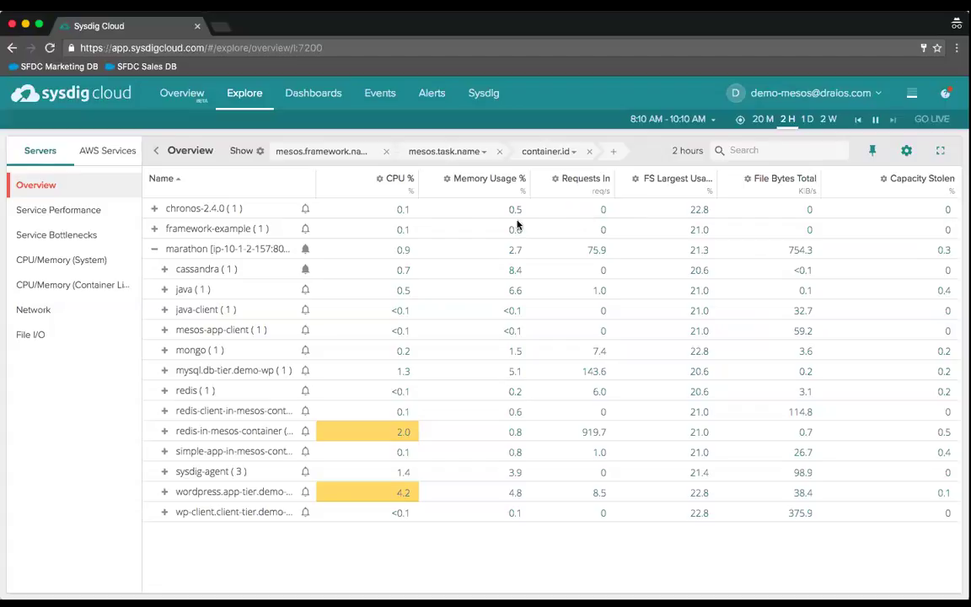
- Set the CPU % column's time and group aggregation both to Maximum
{"action": "left_click", "coordinate": [378, 179]}
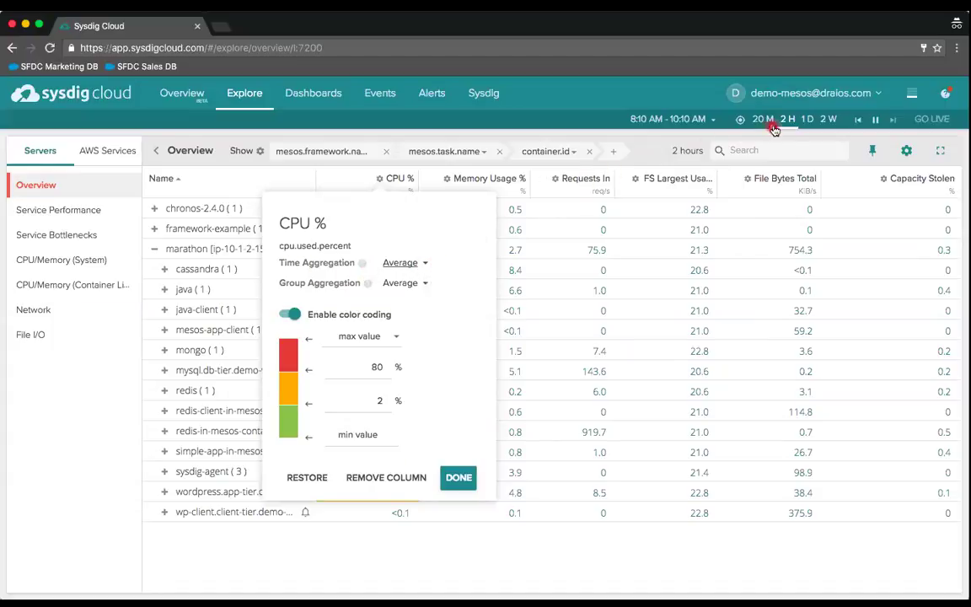
{"action": "left_click", "coordinate": [426, 263]}
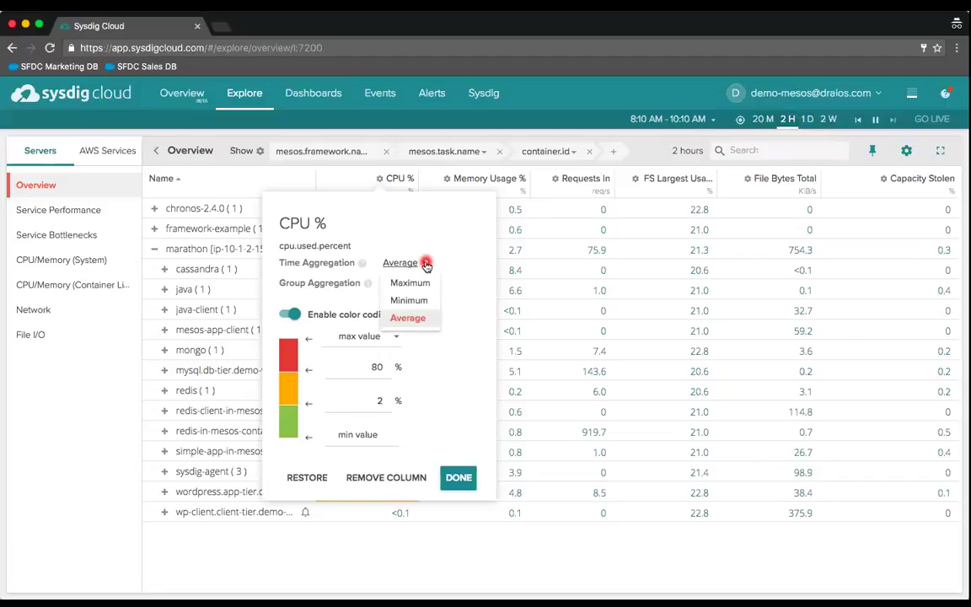
{"action": "left_click", "coordinate": [421, 285]}
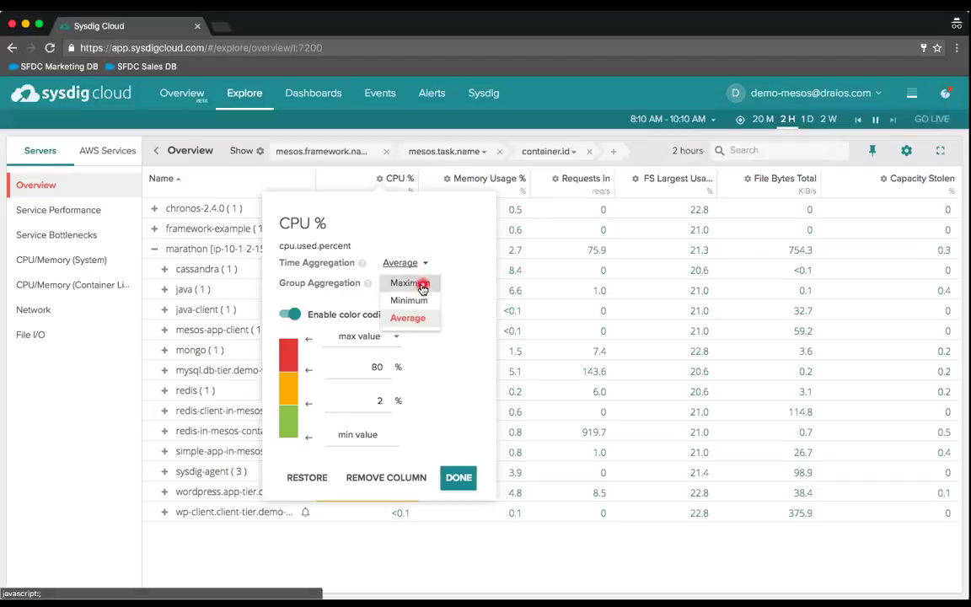
{"action": "left_click", "coordinate": [449, 285]}
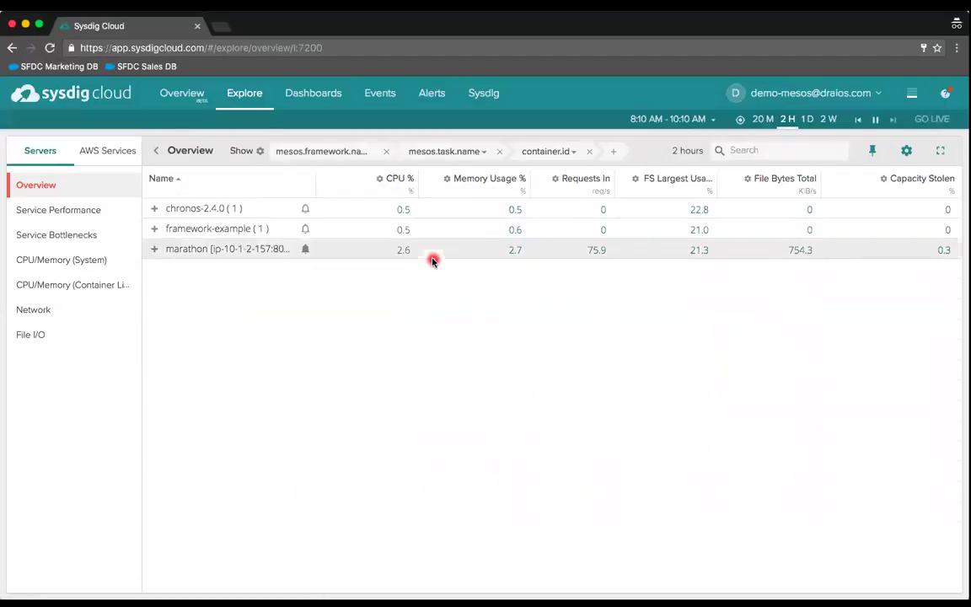
{"action": "left_click", "coordinate": [376, 183]}
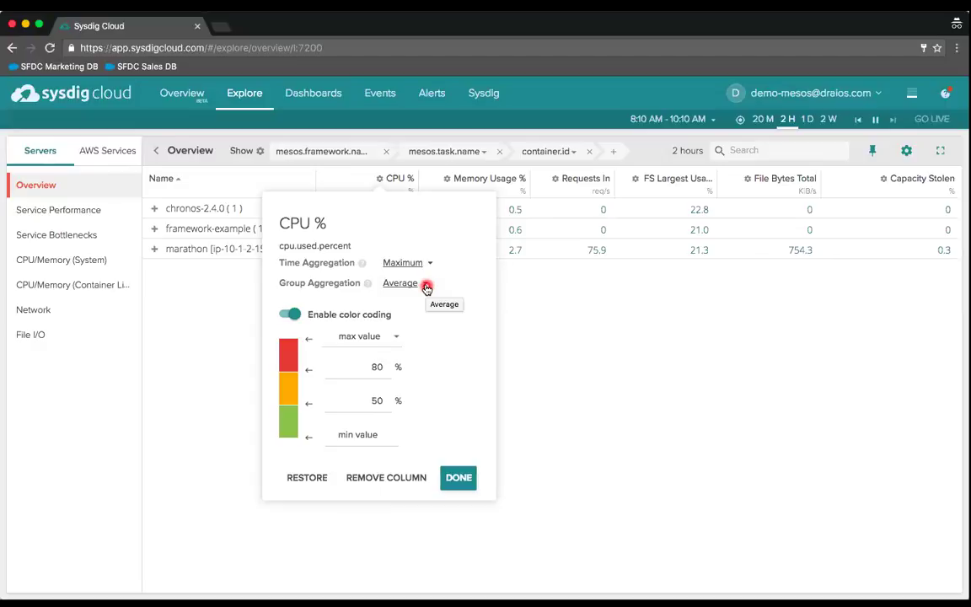
{"action": "left_click", "coordinate": [426, 287]}
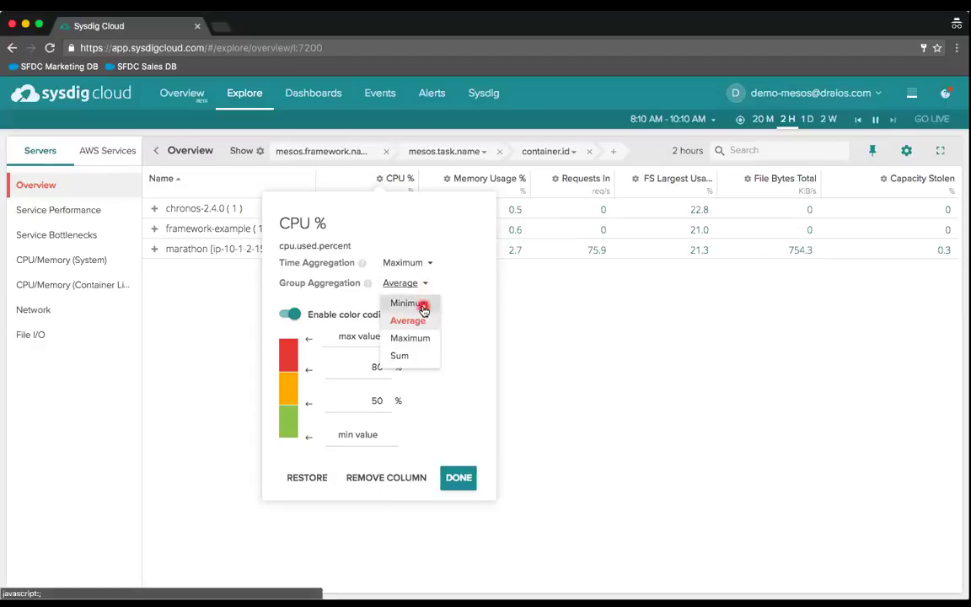
{"action": "left_click", "coordinate": [420, 338]}
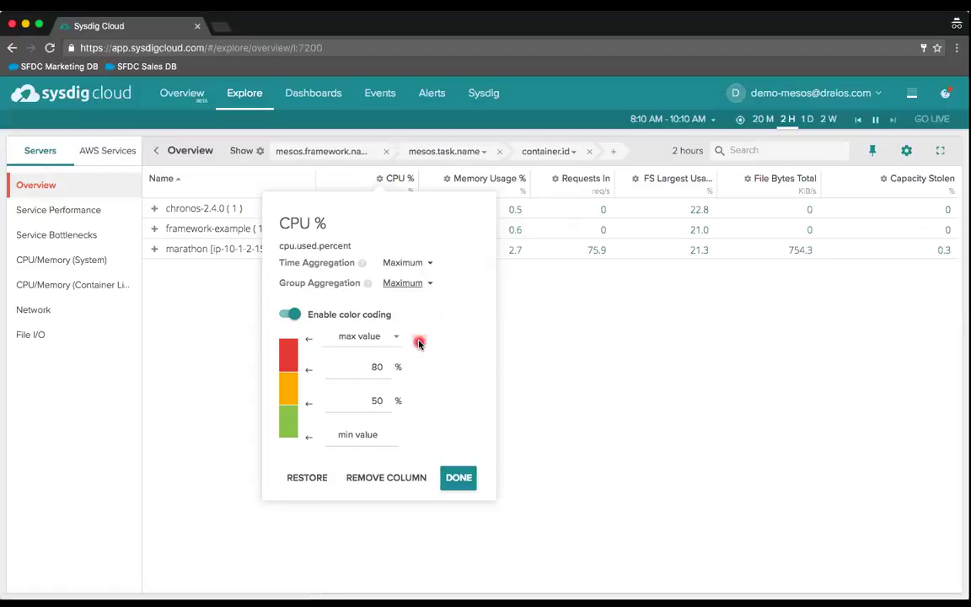
{"action": "key", "text": "Escape"}
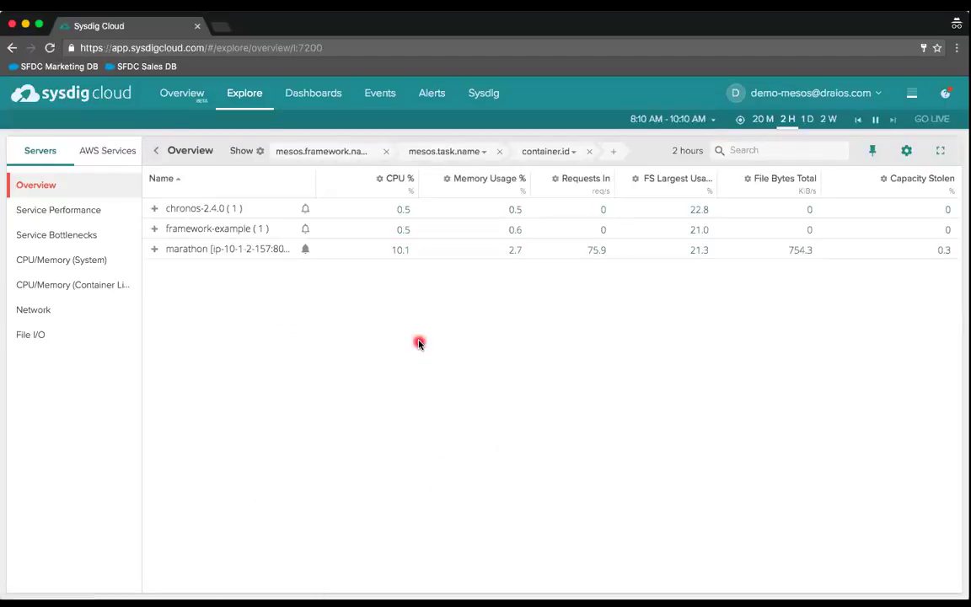
- Keep Maximum time aggregation but switch CPU % group aggregation to Sum, and apply
{"action": "left_click", "coordinate": [380, 181]}
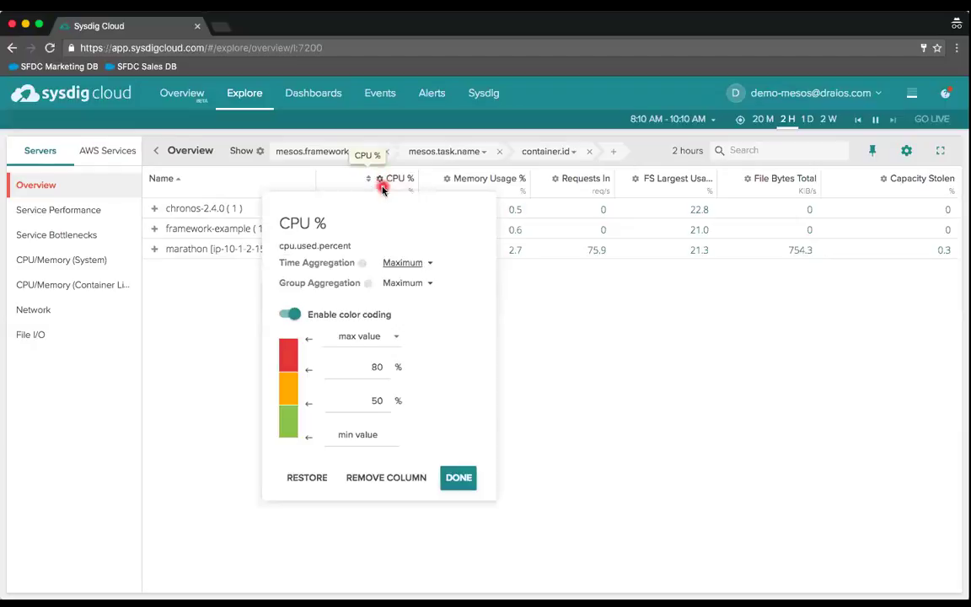
{"action": "left_click", "coordinate": [430, 265]}
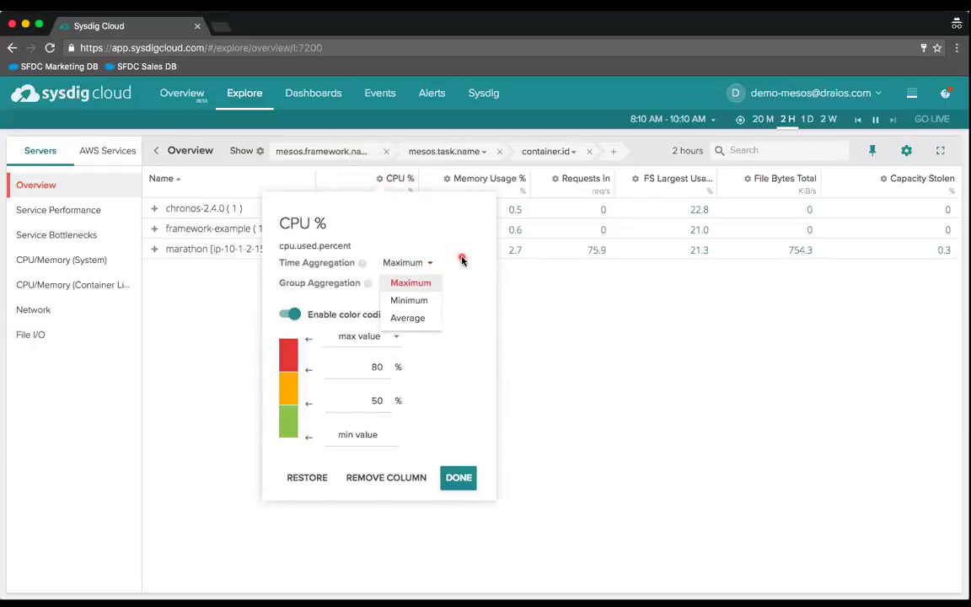
{"action": "left_click", "coordinate": [413, 283]}
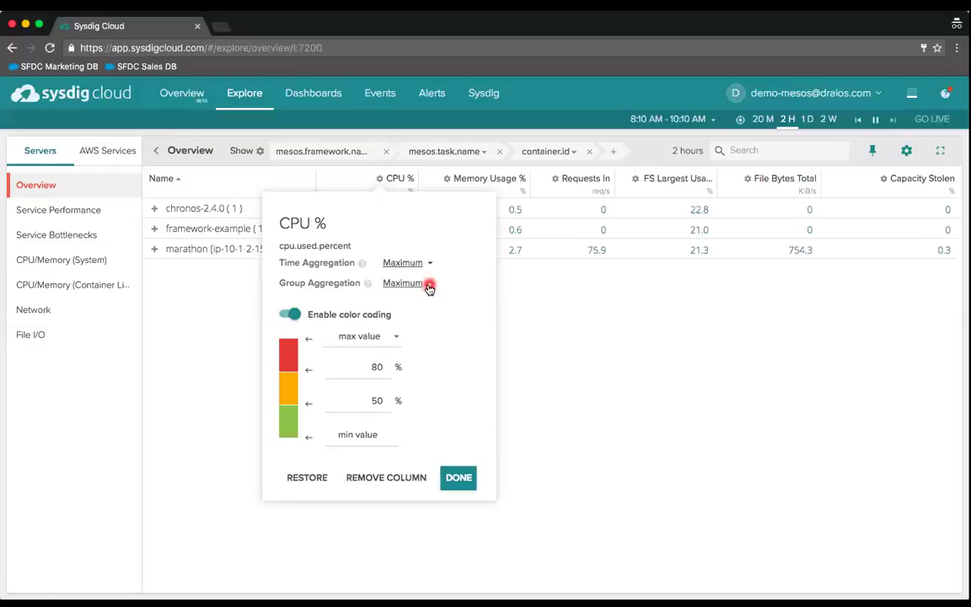
{"action": "left_click", "coordinate": [429, 285]}
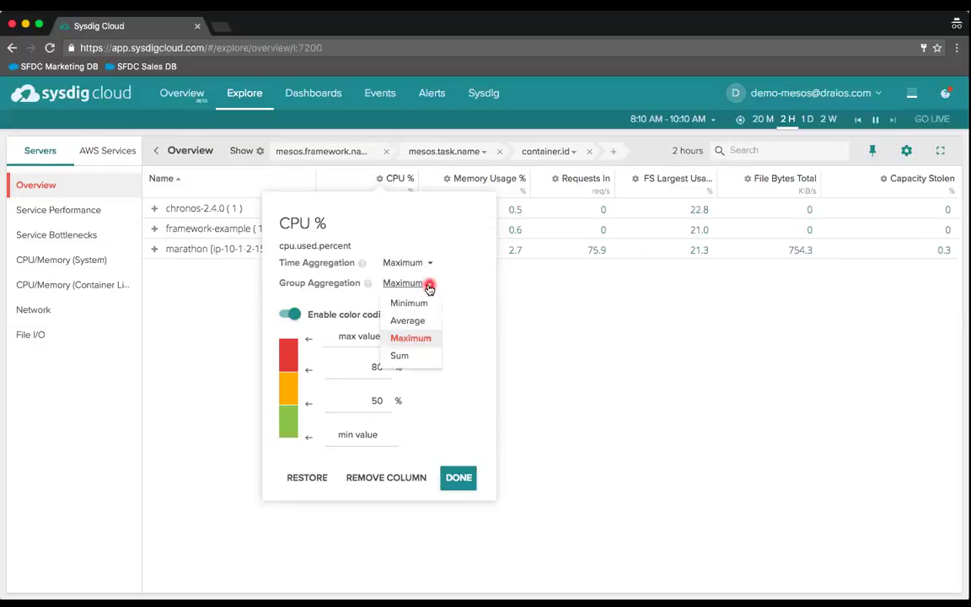
{"action": "left_click", "coordinate": [405, 357]}
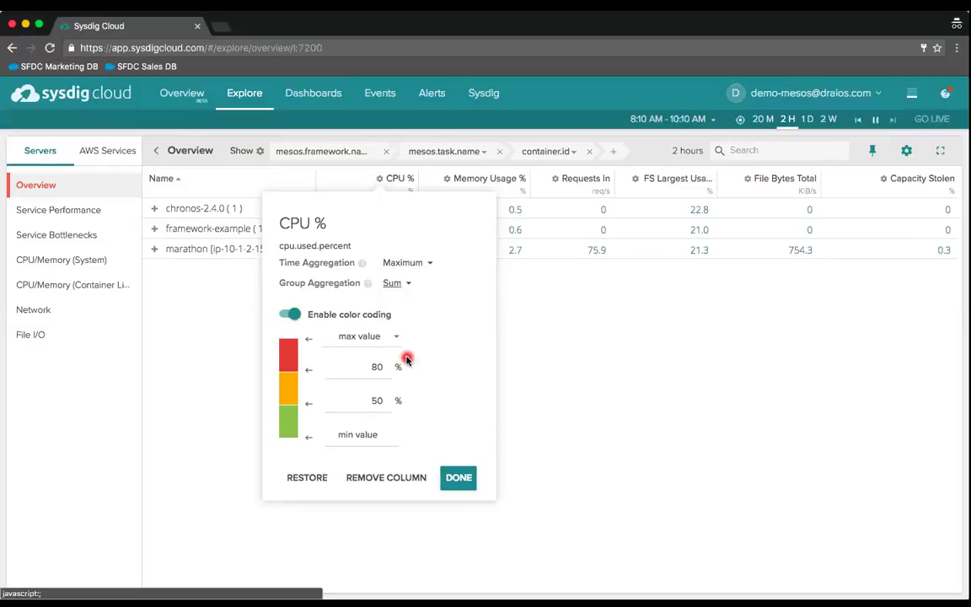
{"action": "left_click", "coordinate": [457, 475]}
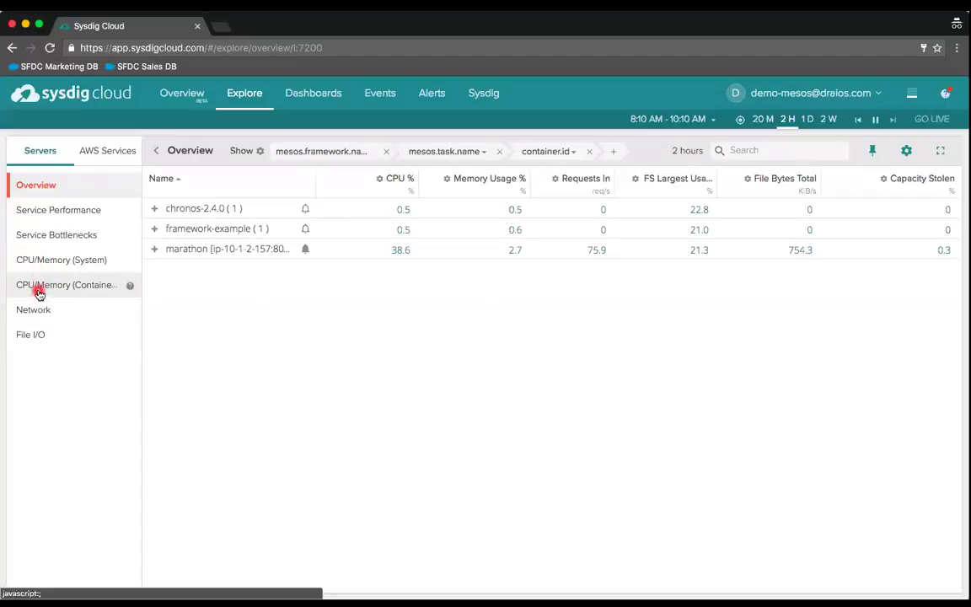
- Show Service Performance, expand marathon's containers, and check Container Count settings without changes
{"action": "left_click", "coordinate": [38, 215]}
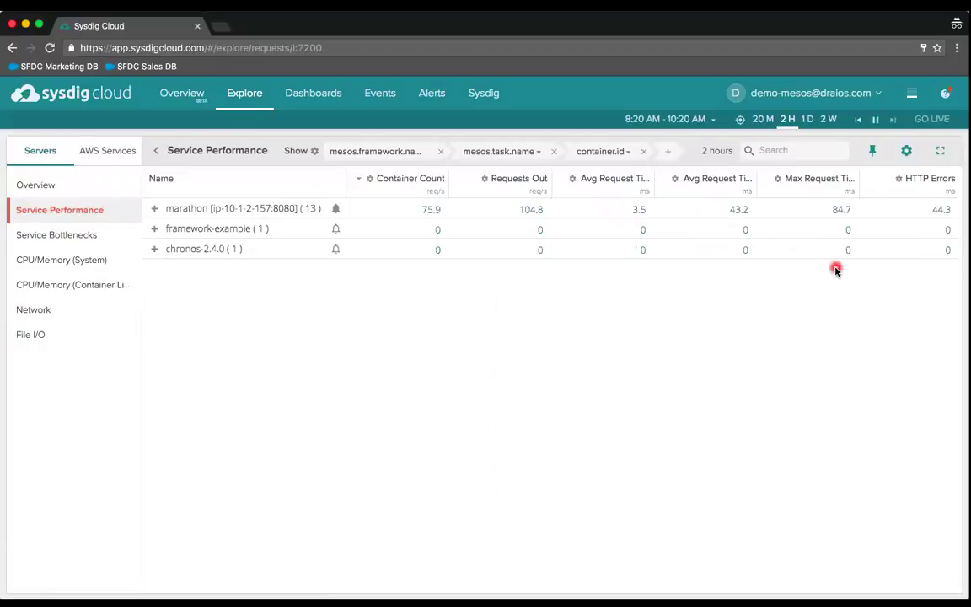
{"action": "left_click", "coordinate": [156, 210]}
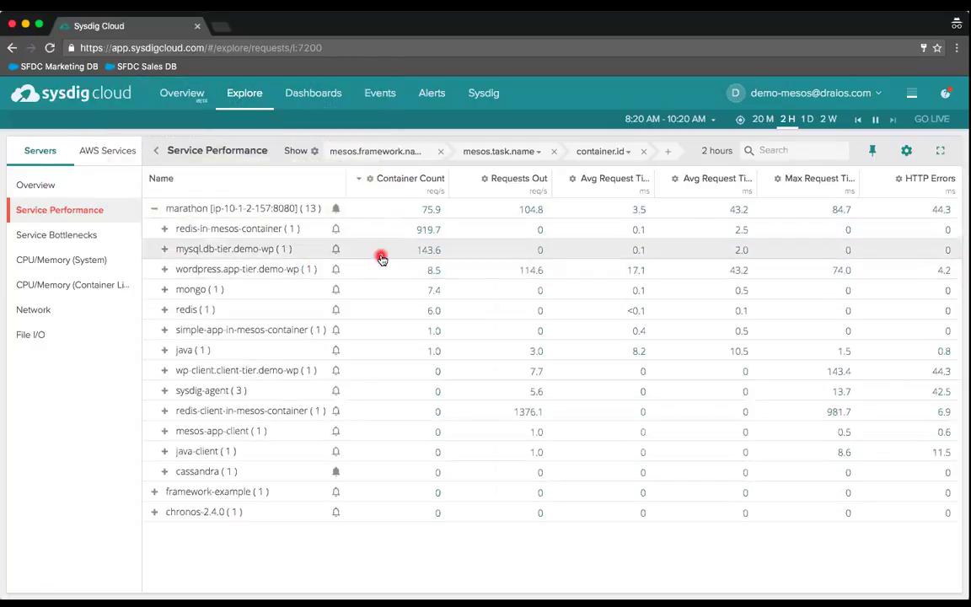
{"action": "left_click", "coordinate": [371, 182]}
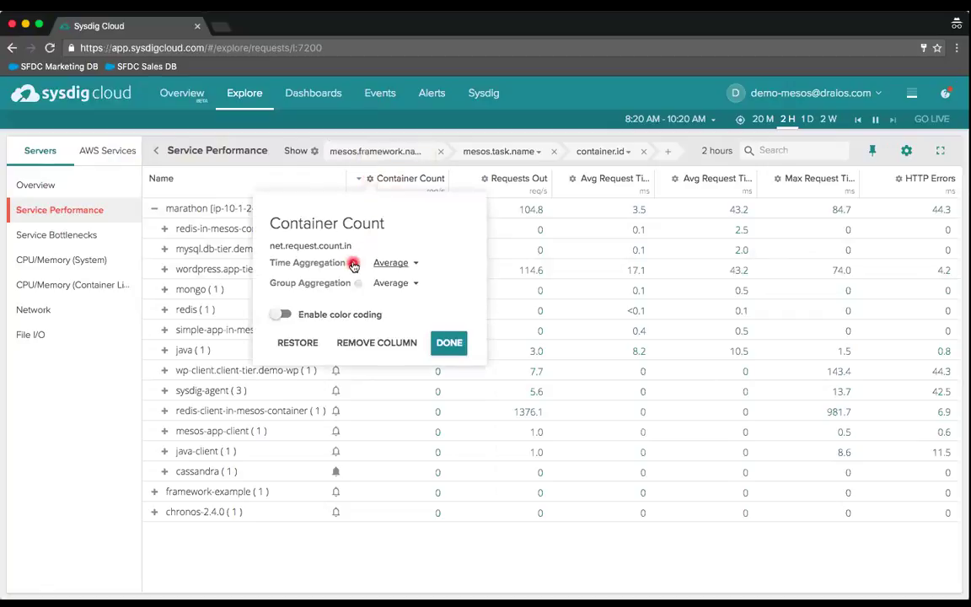
{"action": "left_click", "coordinate": [447, 343]}
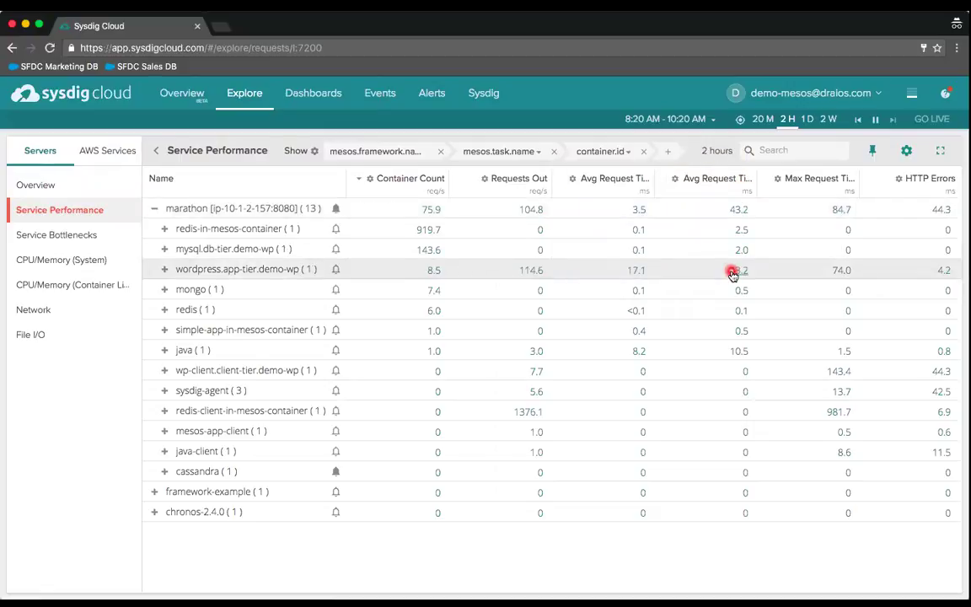
- Show the CPU/Memory (Container Limits) view with marathon's containers expanded
{"action": "left_click", "coordinate": [82, 284]}
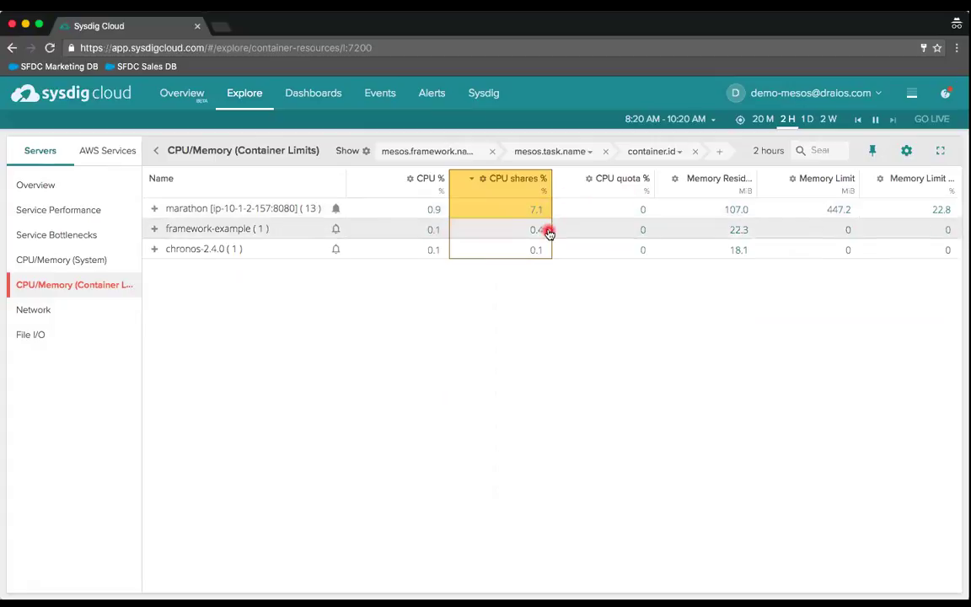
{"action": "left_click", "coordinate": [154, 209]}
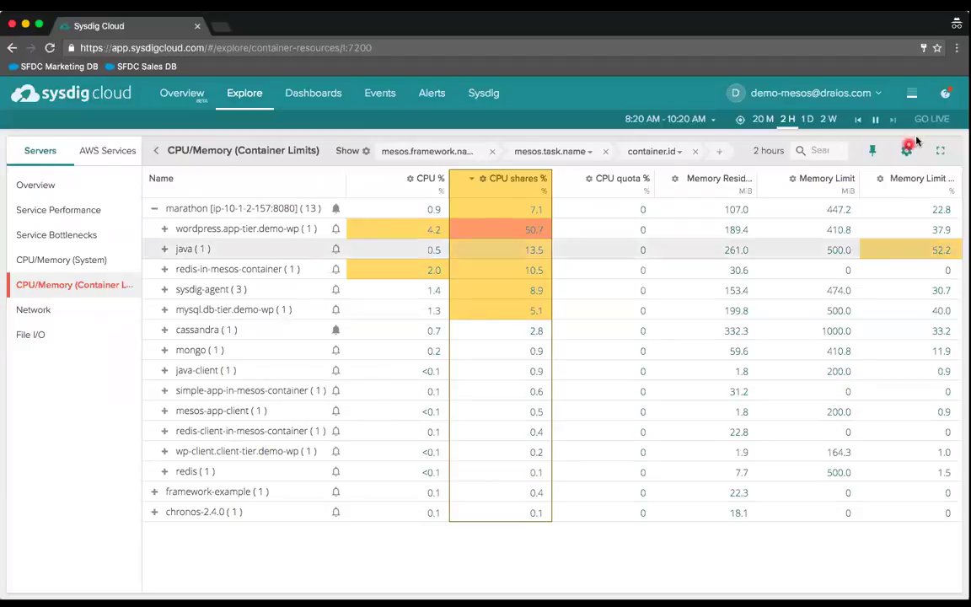
{"action": "mouse_move", "coordinate": [912, 99]}
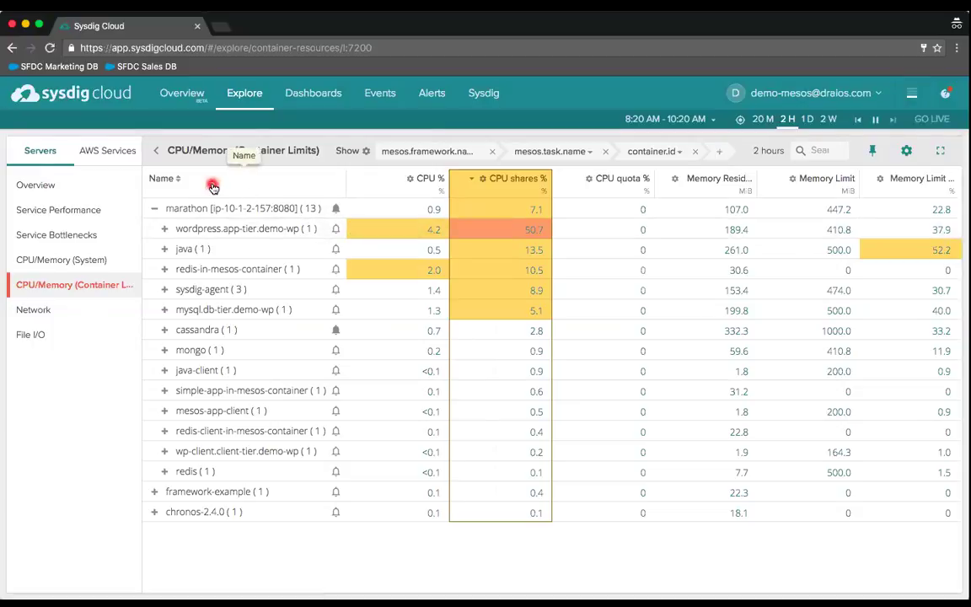
- View EC2 Instances under AWS Services, then go back to the Servers list
{"action": "left_click", "coordinate": [94, 155]}
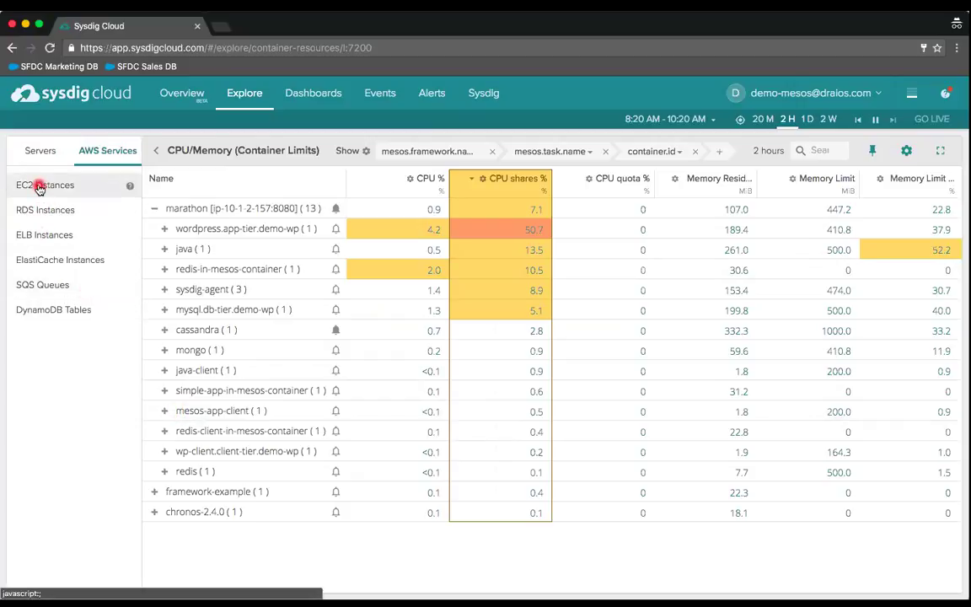
{"action": "left_click", "coordinate": [39, 187]}
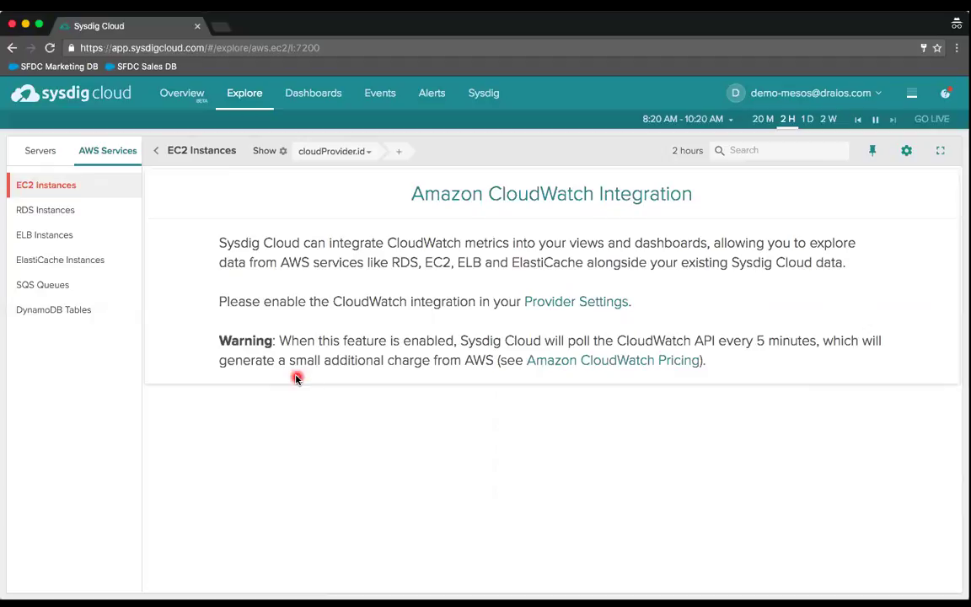
{"action": "left_click", "coordinate": [43, 155]}
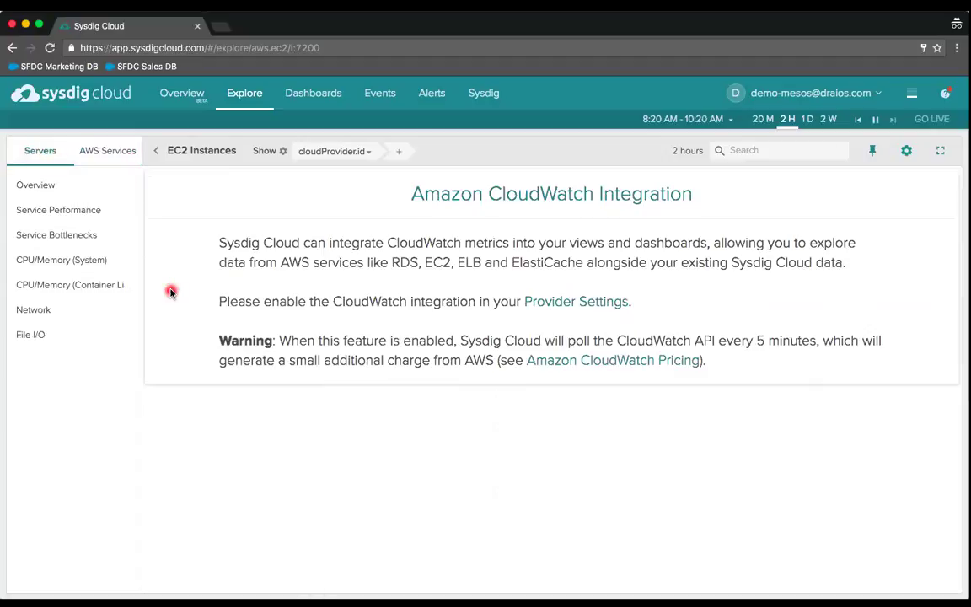
- Open the Overview view from the Servers list
{"action": "left_click", "coordinate": [42, 191]}
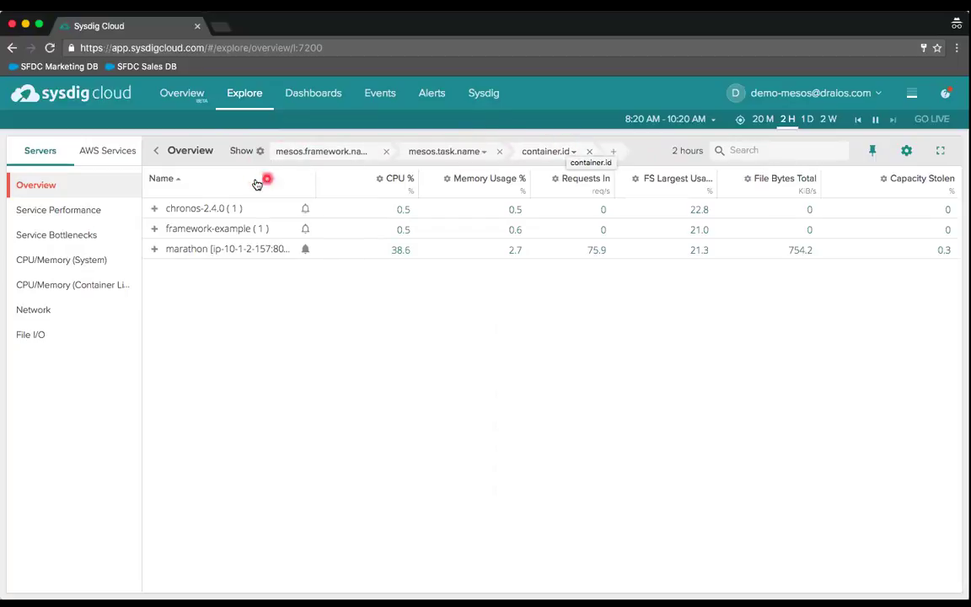
- Apply the Hosts & Containers grouping, expand host ip-10-1-2-171, and reopen the presets
{"action": "left_click", "coordinate": [261, 152]}
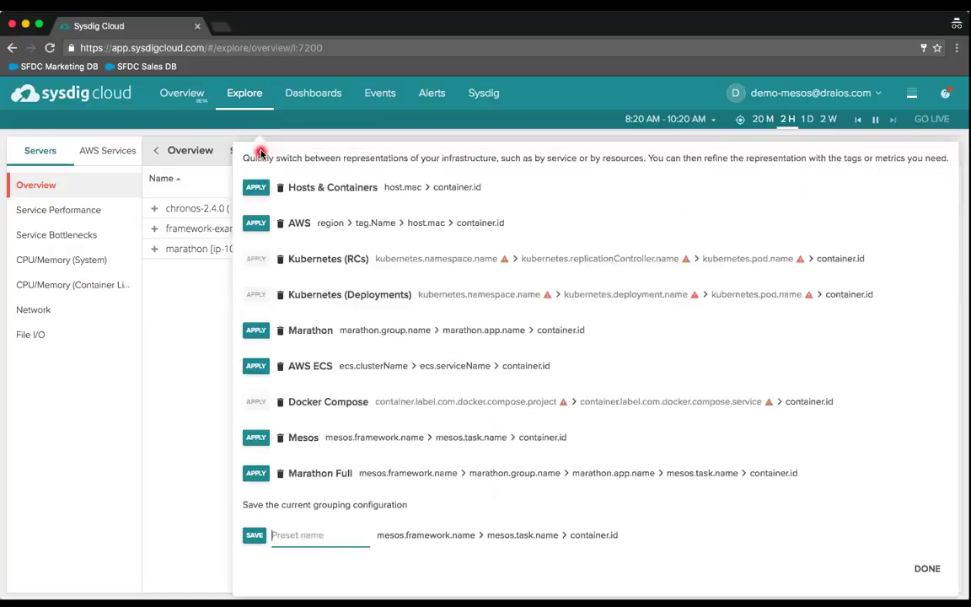
{"action": "left_click", "coordinate": [256, 187]}
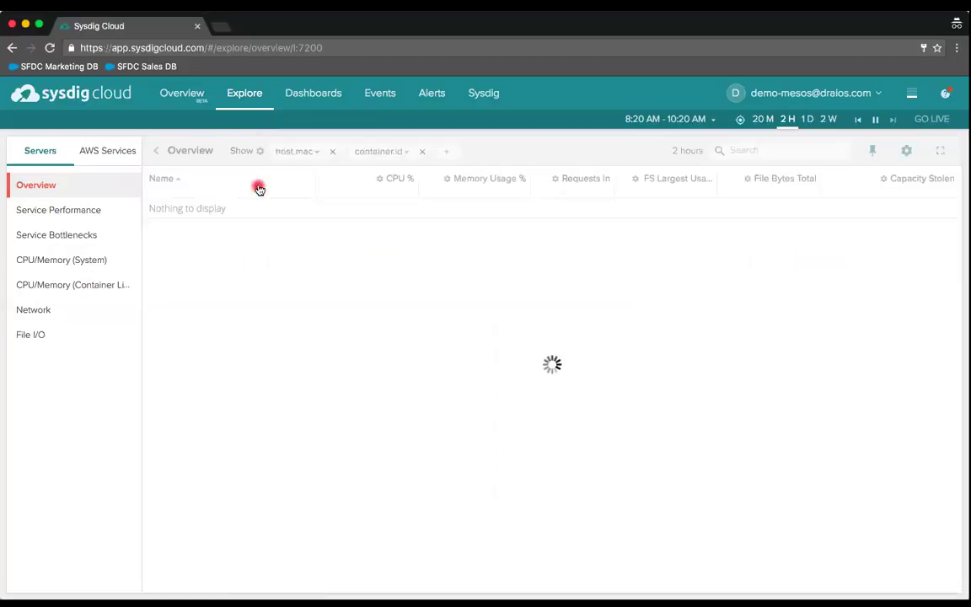
{"action": "left_click", "coordinate": [155, 209]}
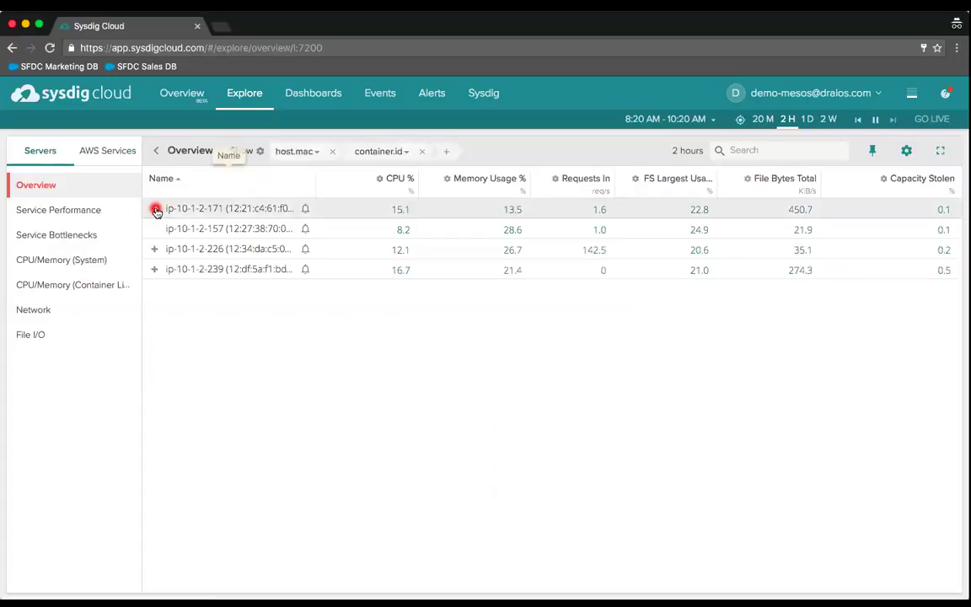
{"action": "left_click", "coordinate": [256, 153]}
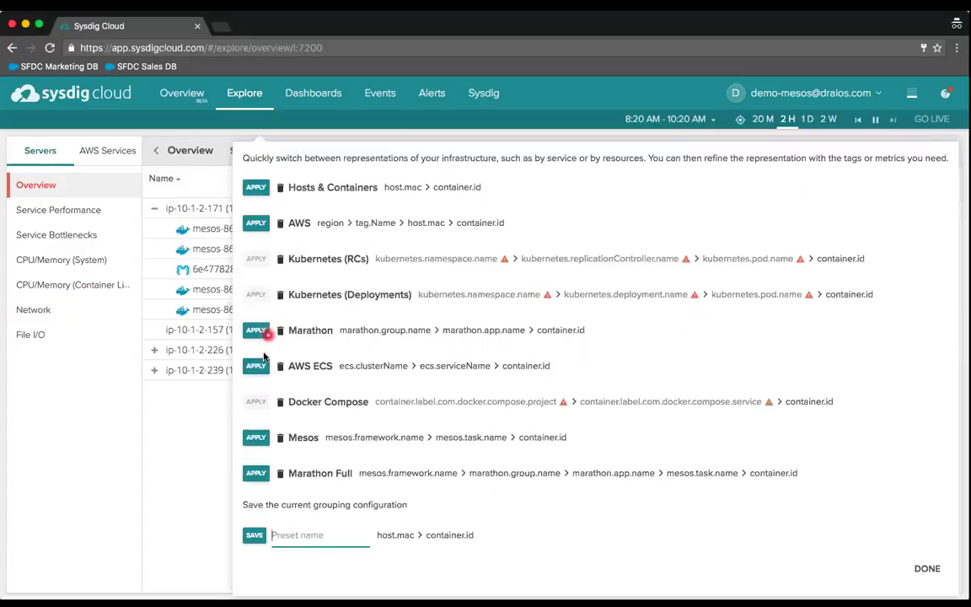
- Apply the Mesos framework, task and container grouping preset
{"action": "left_click", "coordinate": [257, 438]}
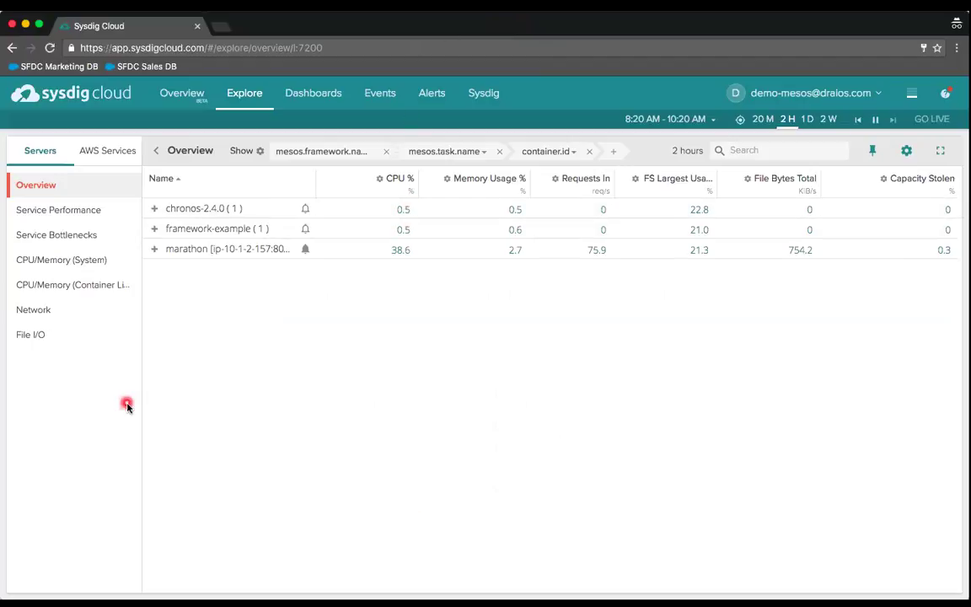
{"action": "mouse_move", "coordinate": [157, 256]}
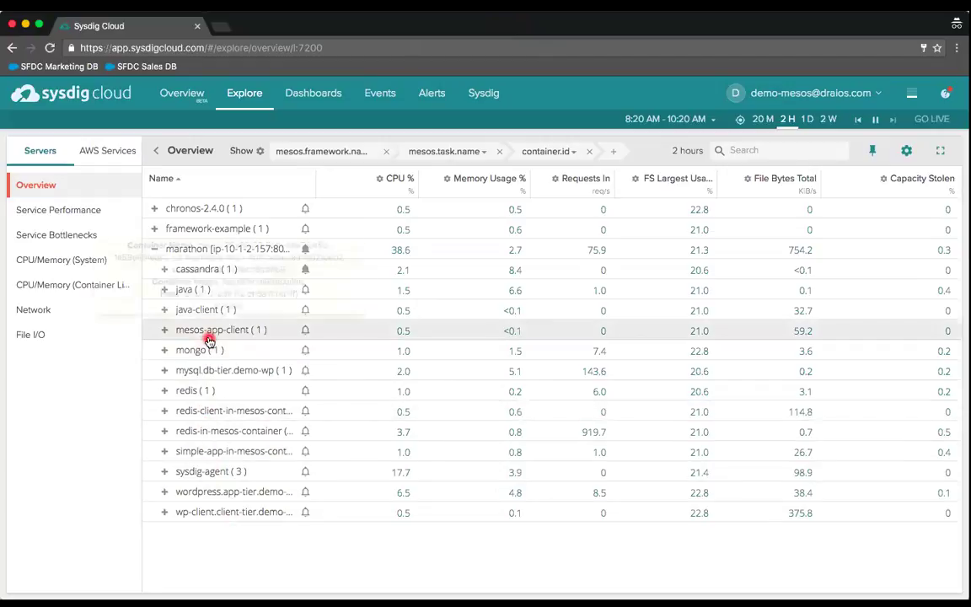
- Open the Overview by Process dashboard for the java task and scroll through its charts
{"action": "left_click", "coordinate": [190, 292]}
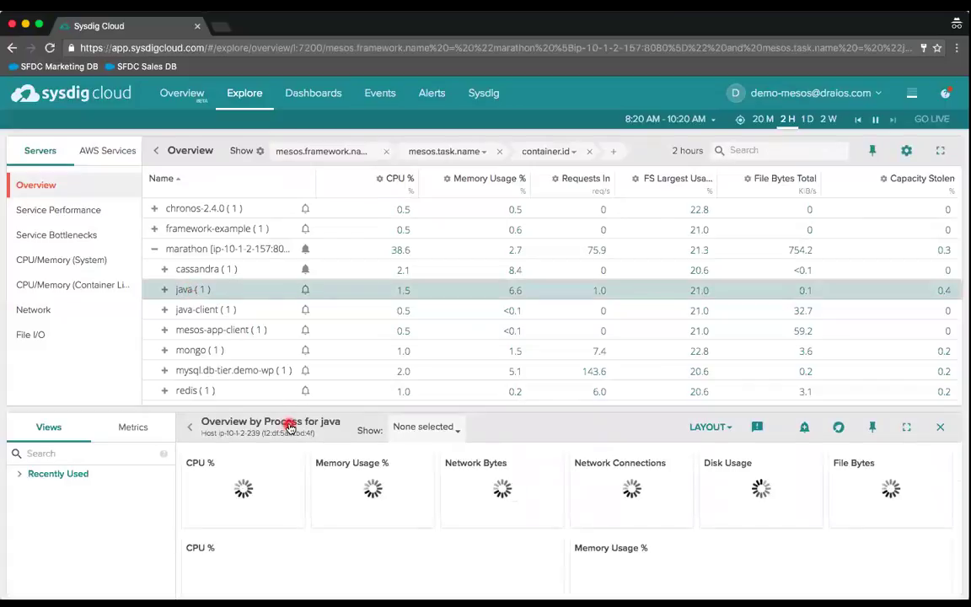
{"action": "scroll", "coordinate": [289, 428], "scroll_direction": "down", "scroll_amount": 2}
{"action": "scroll", "coordinate": [289, 427], "scroll_direction": "down", "scroll_amount": 4}
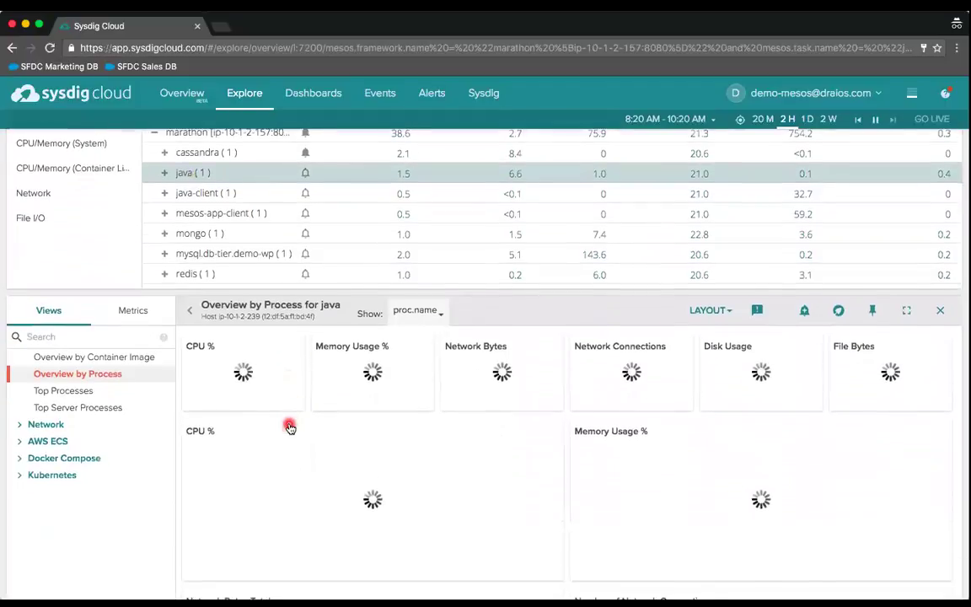
{"action": "scroll", "coordinate": [289, 427], "scroll_direction": "down", "scroll_amount": 2}
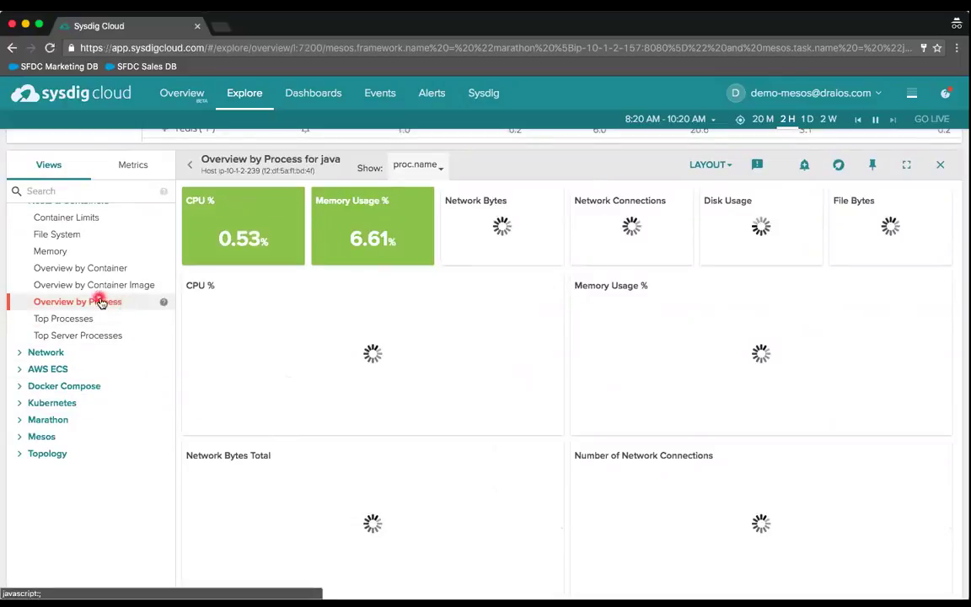
{"action": "scroll", "coordinate": [93, 295], "scroll_direction": "up", "scroll_amount": 7}
{"action": "scroll", "coordinate": [112, 501], "scroll_direction": "down", "scroll_amount": 3}
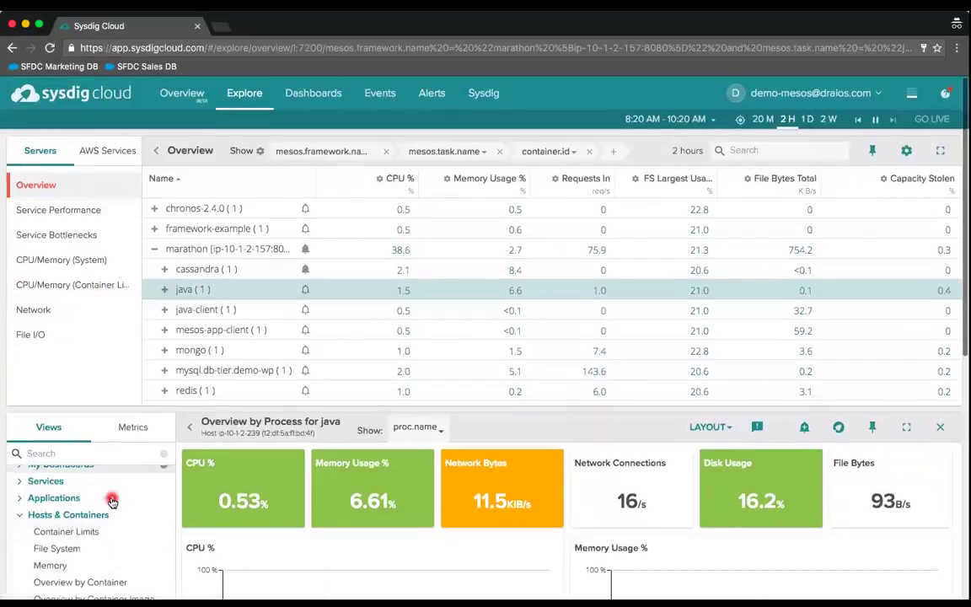
{"action": "scroll", "coordinate": [113, 499], "scroll_direction": "up", "scroll_amount": 3}
{"action": "scroll", "coordinate": [298, 478], "scroll_direction": "down", "scroll_amount": 3}
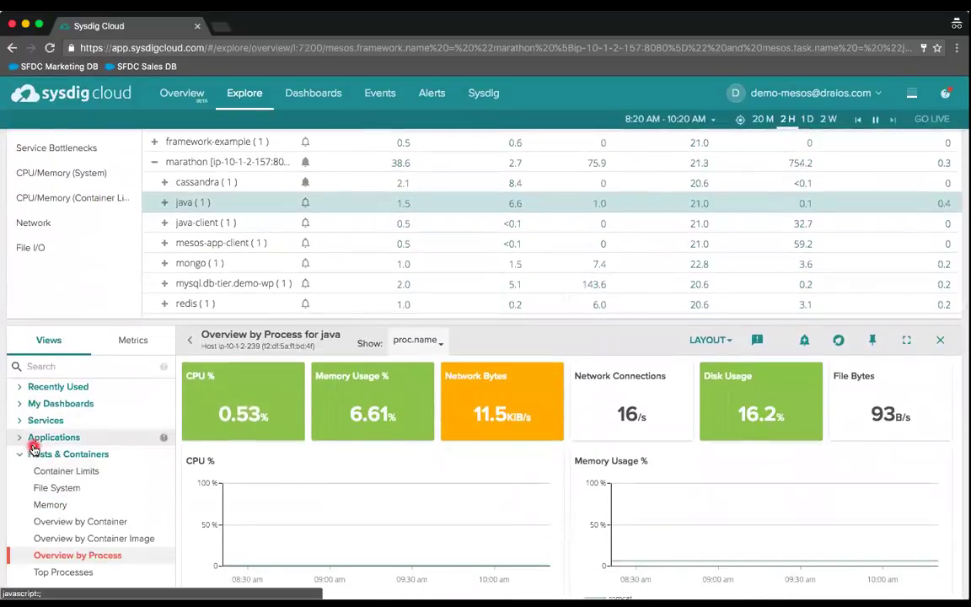
- Expand the Services group in the Views list
{"action": "left_click", "coordinate": [19, 424]}
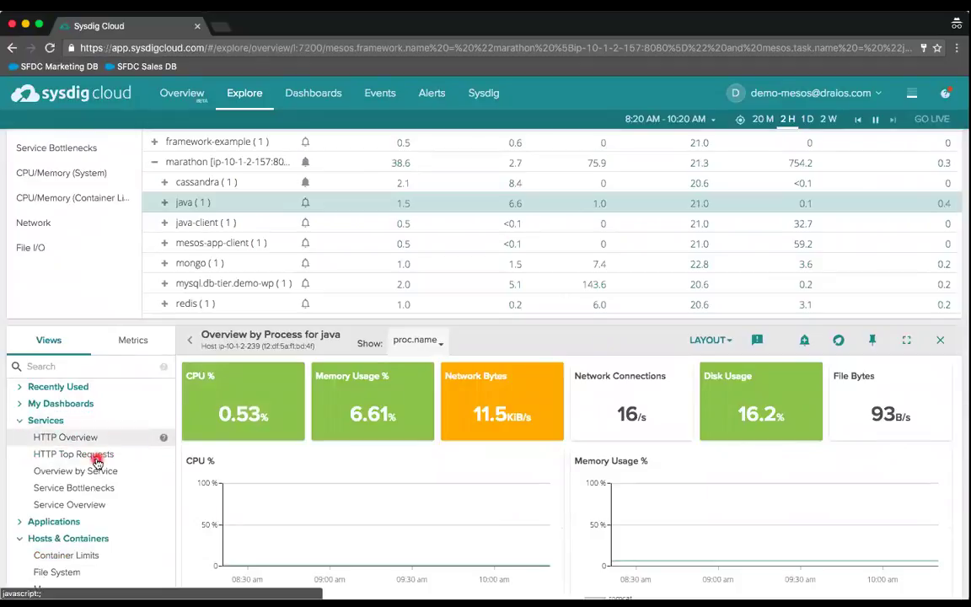
{"action": "scroll", "coordinate": [95, 459], "scroll_direction": "down", "scroll_amount": 2}
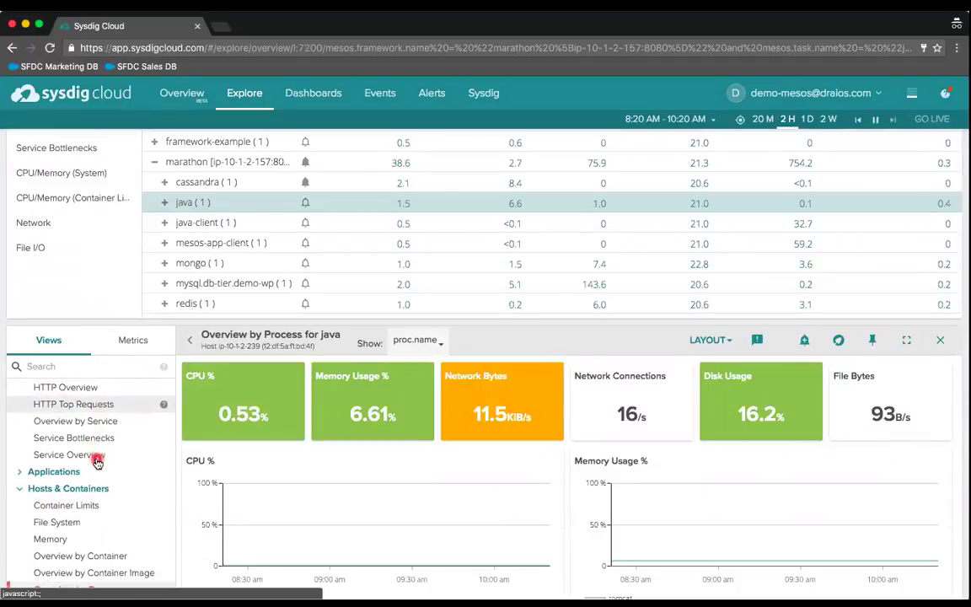
{"action": "mouse_move", "coordinate": [159, 489]}
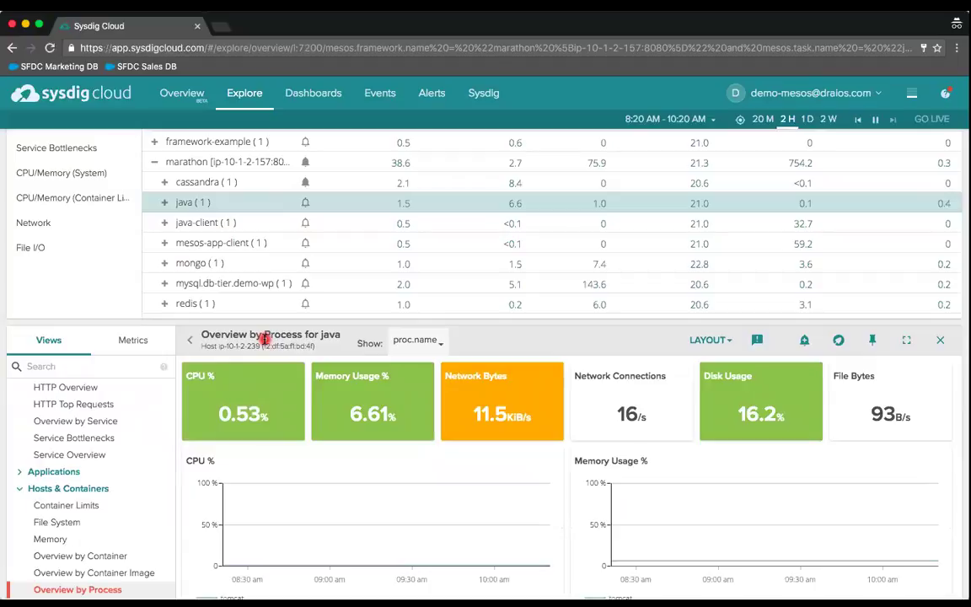
{"action": "left_click", "coordinate": [222, 164]}
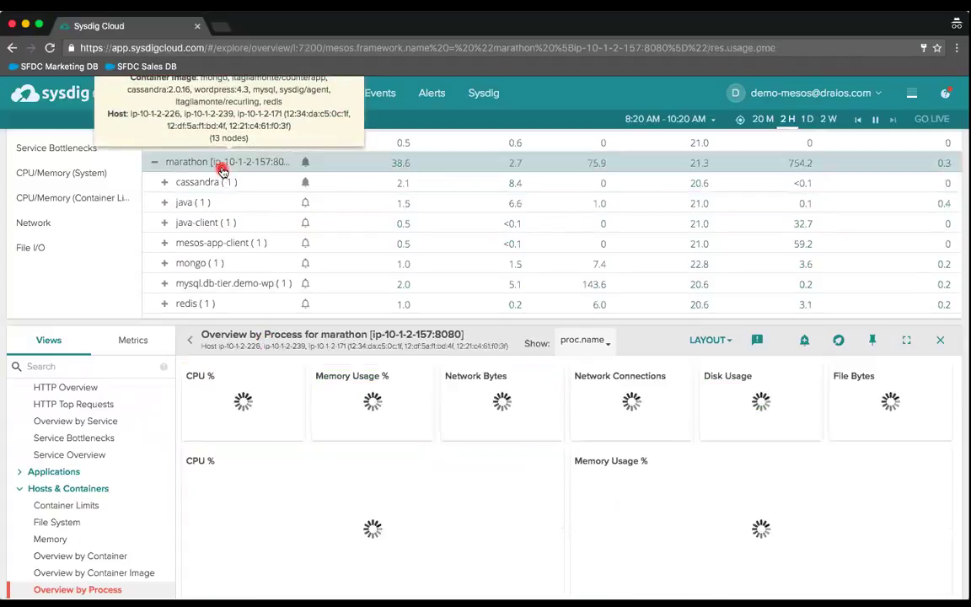
{"action": "left_click", "coordinate": [110, 422]}
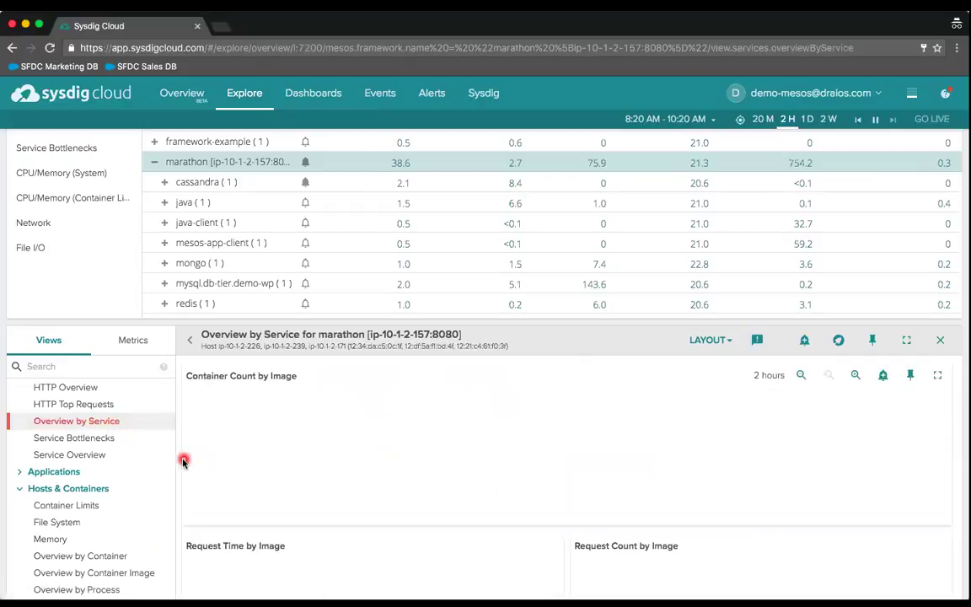
{"action": "scroll", "coordinate": [184, 460], "scroll_direction": "down", "scroll_amount": 2}
{"action": "scroll", "coordinate": [183, 460], "scroll_direction": "down", "scroll_amount": 1}
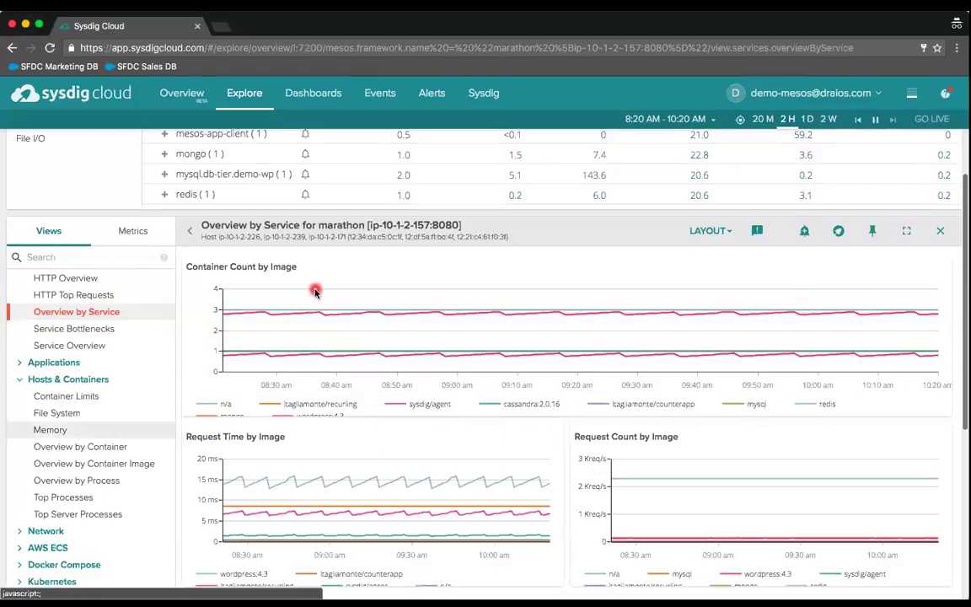
{"action": "scroll", "coordinate": [329, 260], "scroll_direction": "up", "scroll_amount": 1}
{"action": "scroll", "coordinate": [329, 260], "scroll_direction": "up", "scroll_amount": 1}
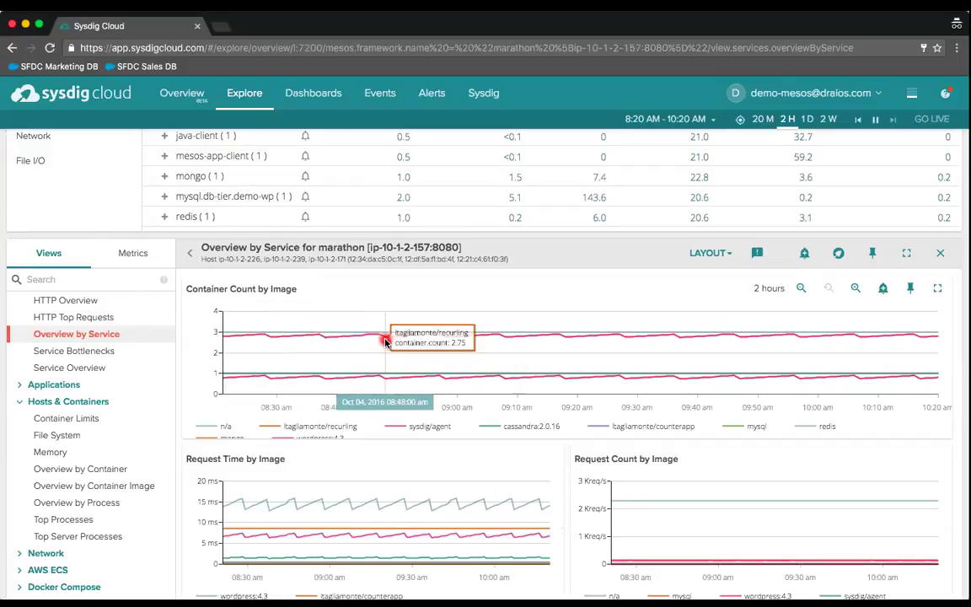
{"action": "scroll", "coordinate": [385, 342], "scroll_direction": "down", "scroll_amount": 2}
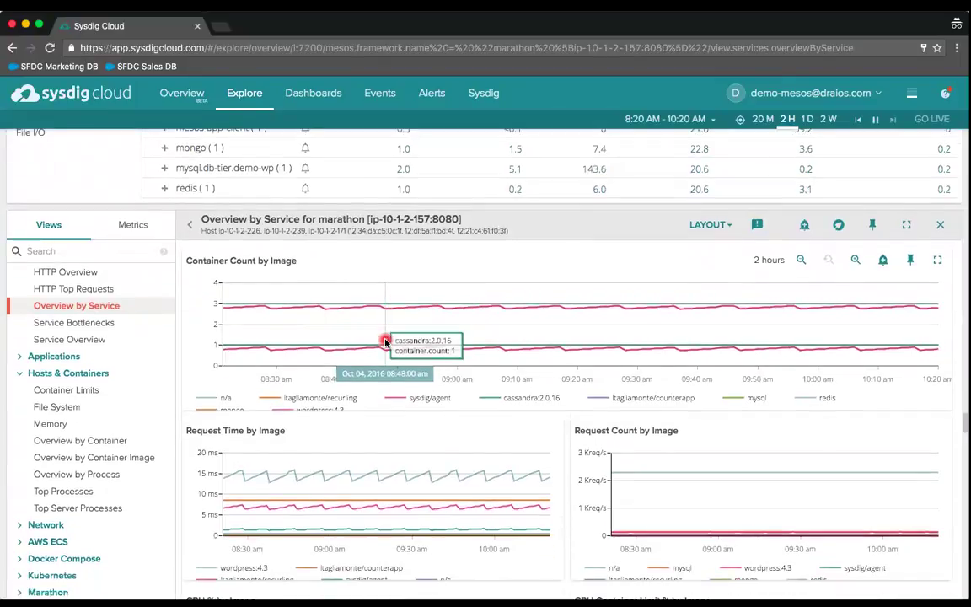
{"action": "scroll", "coordinate": [336, 476], "scroll_direction": "down", "scroll_amount": 3}
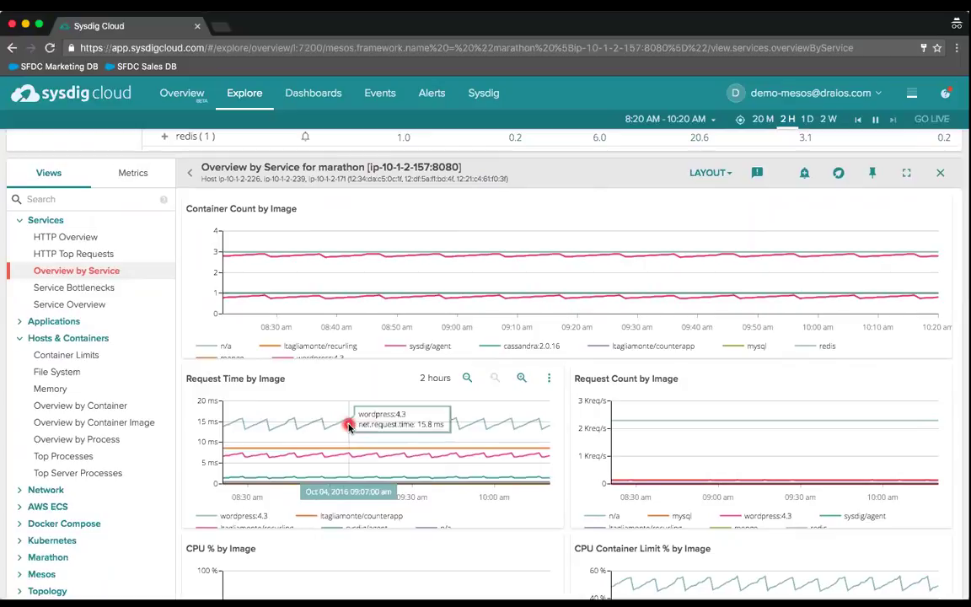
{"action": "scroll", "coordinate": [447, 421], "scroll_direction": "down", "scroll_amount": 5}
{"action": "scroll", "coordinate": [447, 422], "scroll_direction": "down", "scroll_amount": 2}
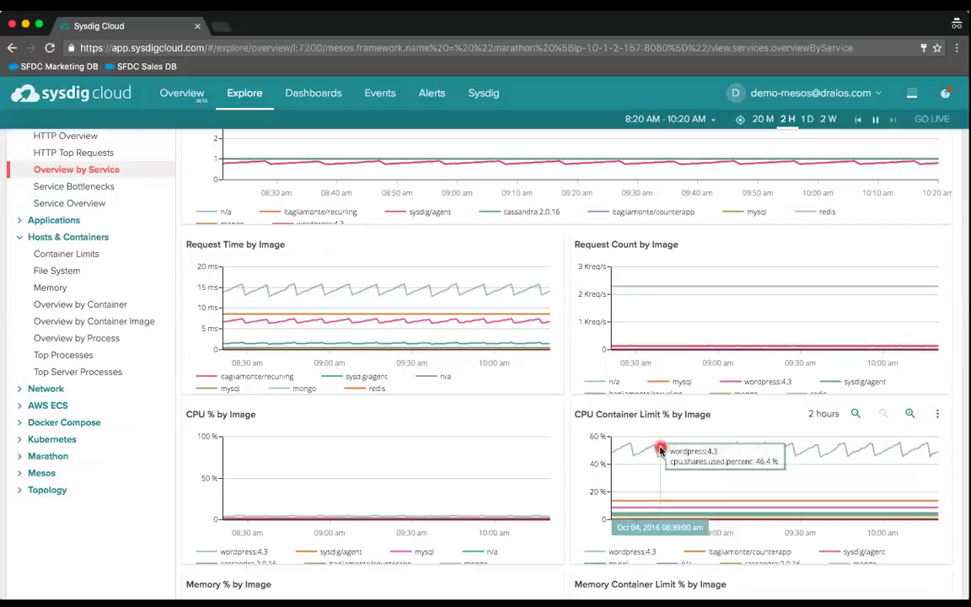
{"action": "scroll", "coordinate": [517, 462], "scroll_direction": "down", "scroll_amount": 3}
{"action": "scroll", "coordinate": [518, 462], "scroll_direction": "up", "scroll_amount": 5}
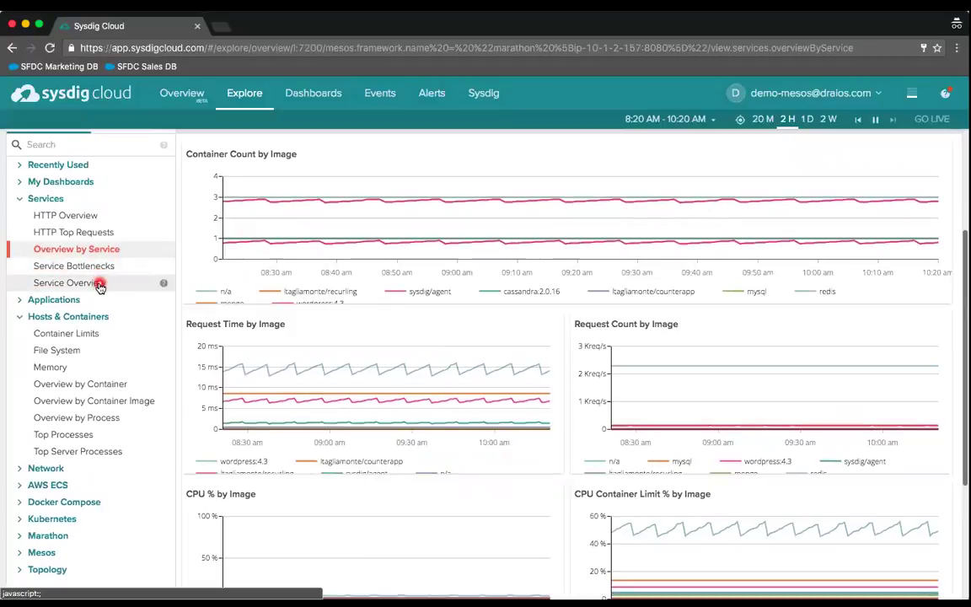
{"action": "left_click", "coordinate": [99, 285]}
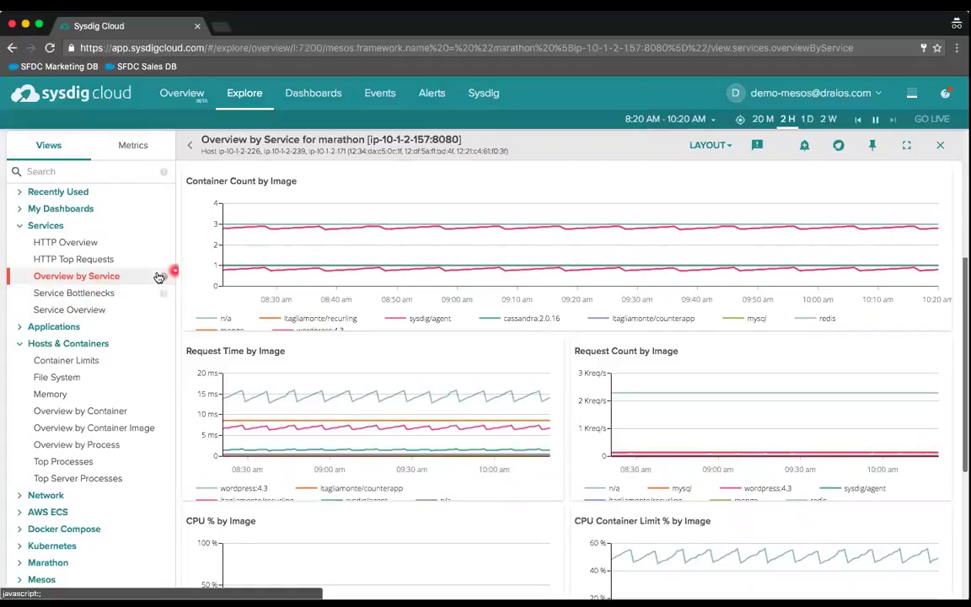
{"action": "scroll", "coordinate": [178, 269], "scroll_direction": "up", "scroll_amount": 5}
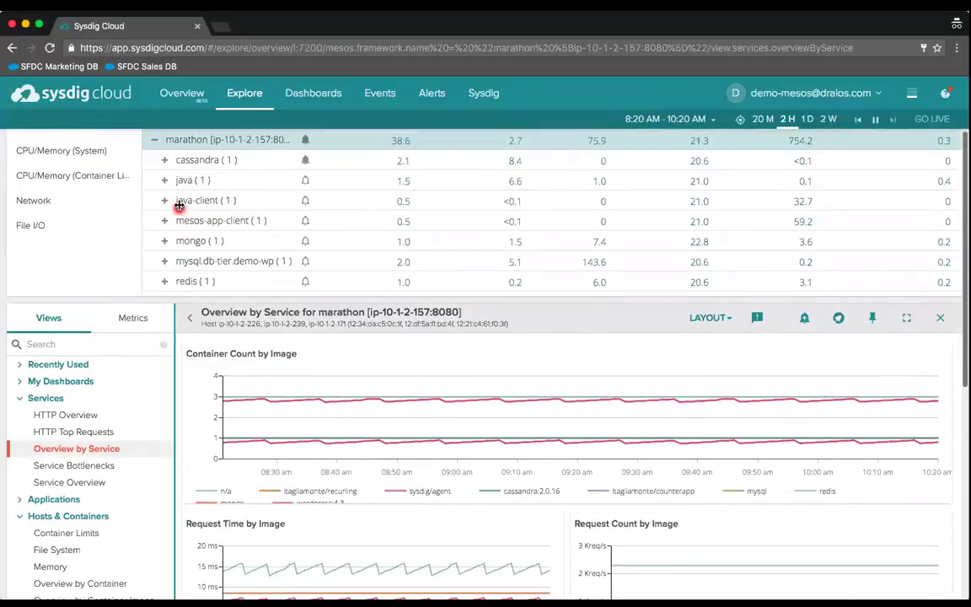
{"action": "scroll", "coordinate": [191, 245], "scroll_direction": "down", "scroll_amount": 1}
{"action": "scroll", "coordinate": [190, 244], "scroll_direction": "down", "scroll_amount": 6}
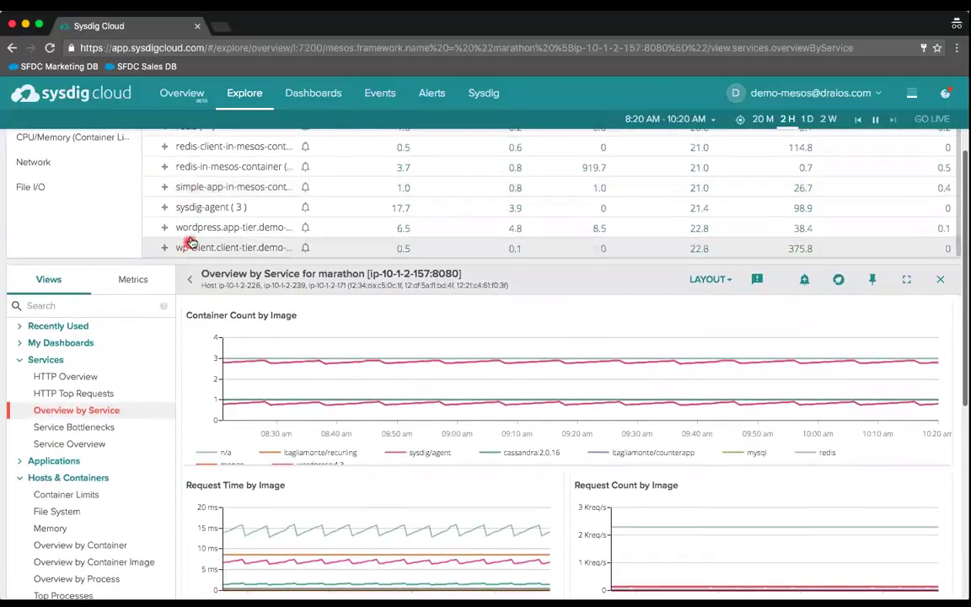
- Select wordpress.app-tier.demo-wp and review its Service Bottlenecks breakdown (14.5 ms average request time)
{"action": "left_click", "coordinate": [193, 230]}
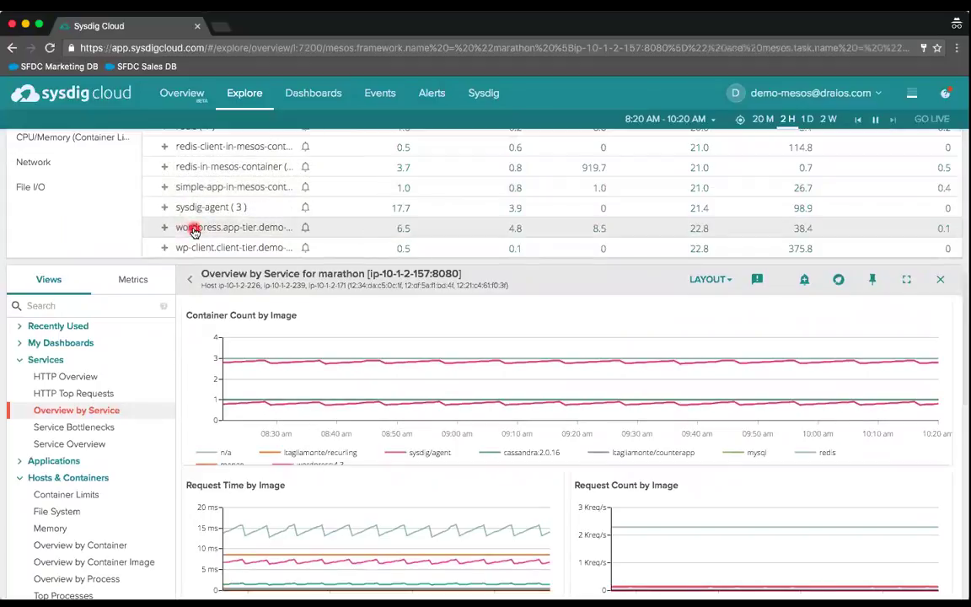
{"action": "left_click", "coordinate": [97, 426]}
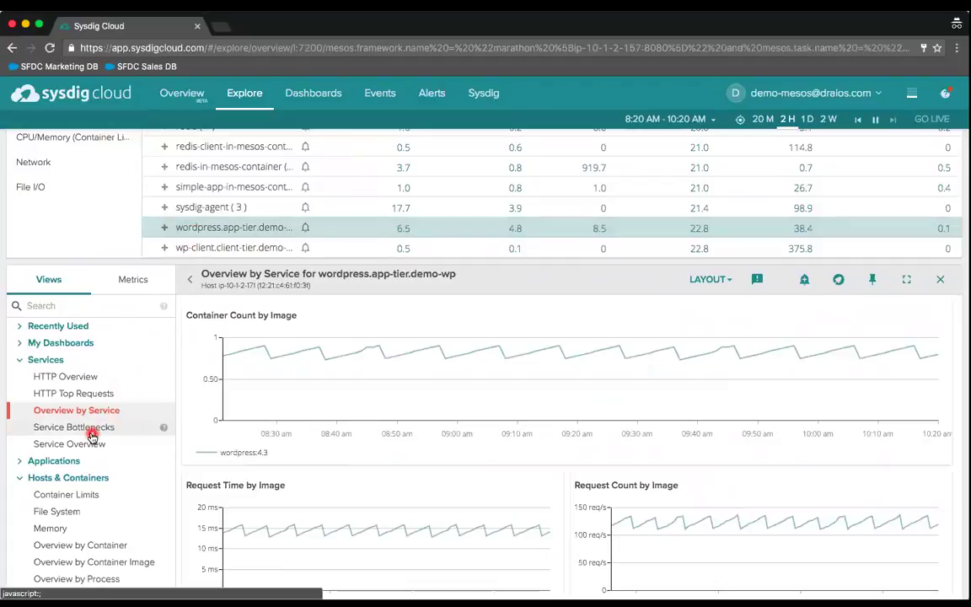
{"action": "left_click", "coordinate": [92, 432]}
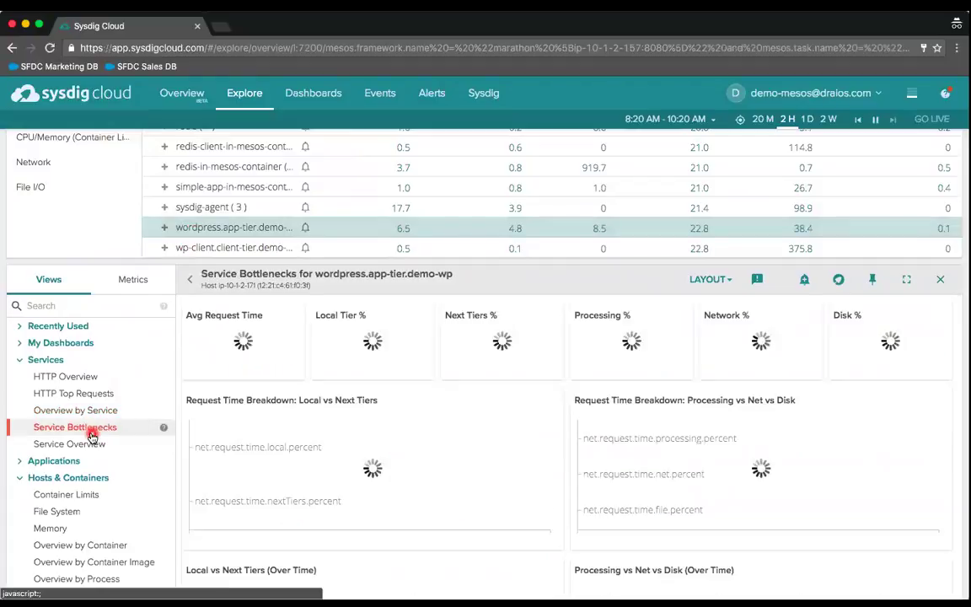
{"action": "scroll", "coordinate": [280, 474], "scroll_direction": "down", "scroll_amount": 5}
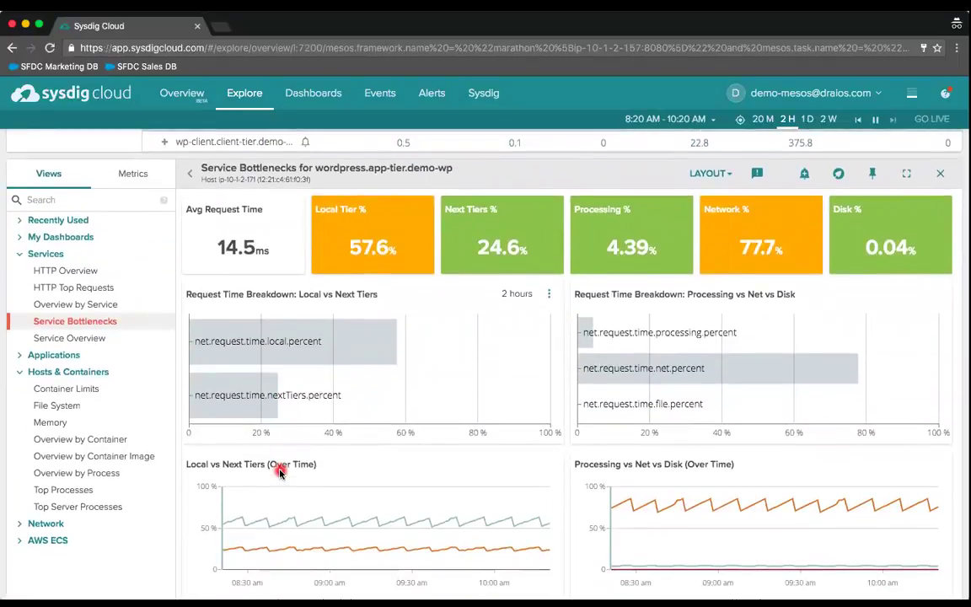
{"action": "scroll", "coordinate": [280, 473], "scroll_direction": "down", "scroll_amount": 2}
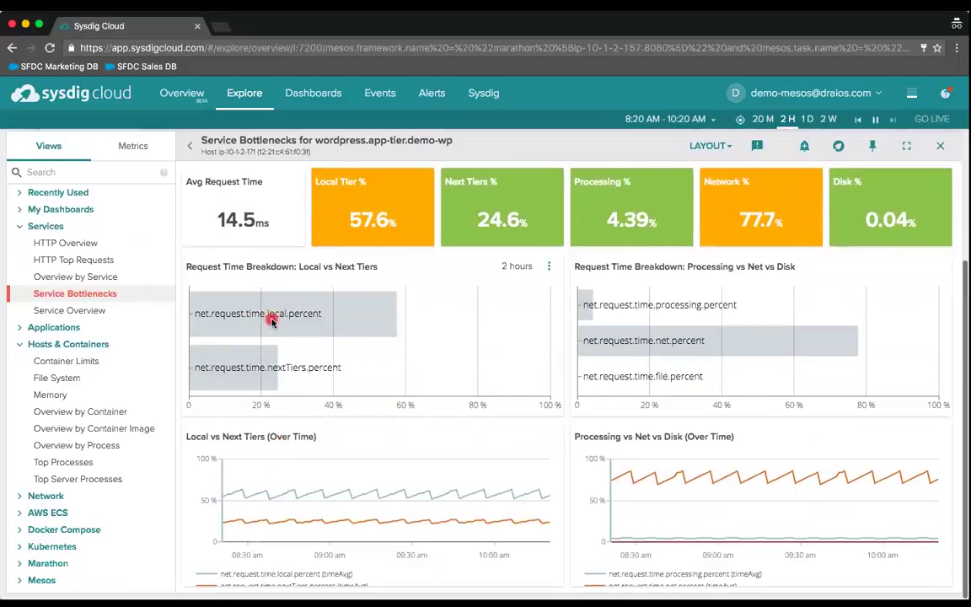
{"action": "mouse_move", "coordinate": [271, 321]}
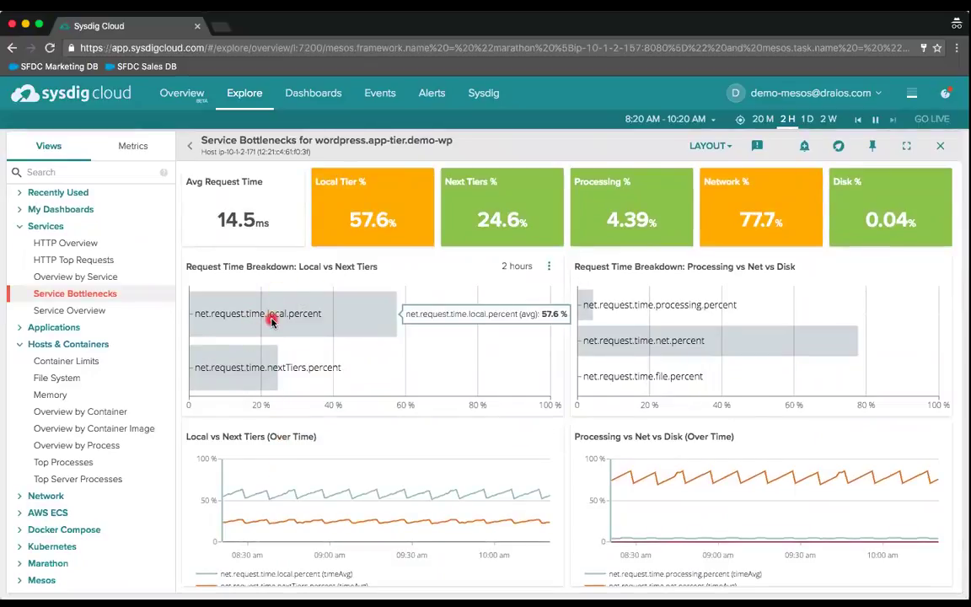
{"action": "mouse_move", "coordinate": [259, 372]}
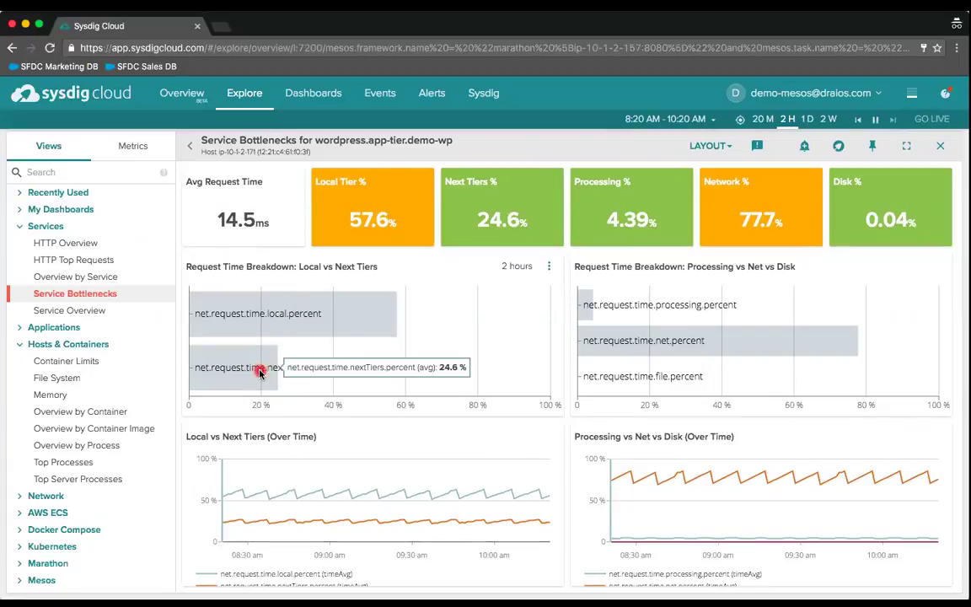
{"action": "scroll", "coordinate": [259, 372], "scroll_direction": "down", "scroll_amount": 1}
{"action": "scroll", "coordinate": [260, 372], "scroll_direction": "up", "scroll_amount": 1}
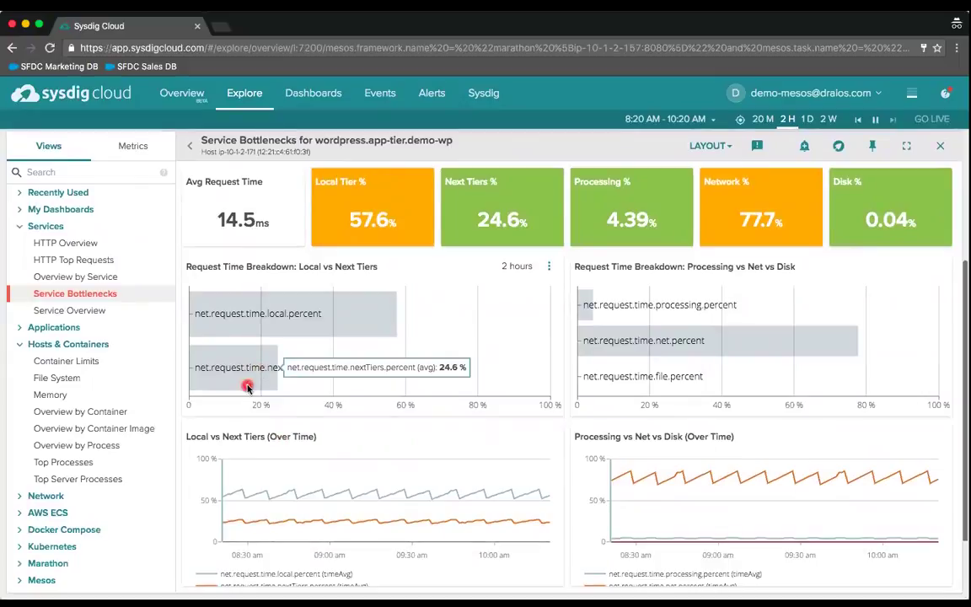
{"action": "mouse_move", "coordinate": [348, 393]}
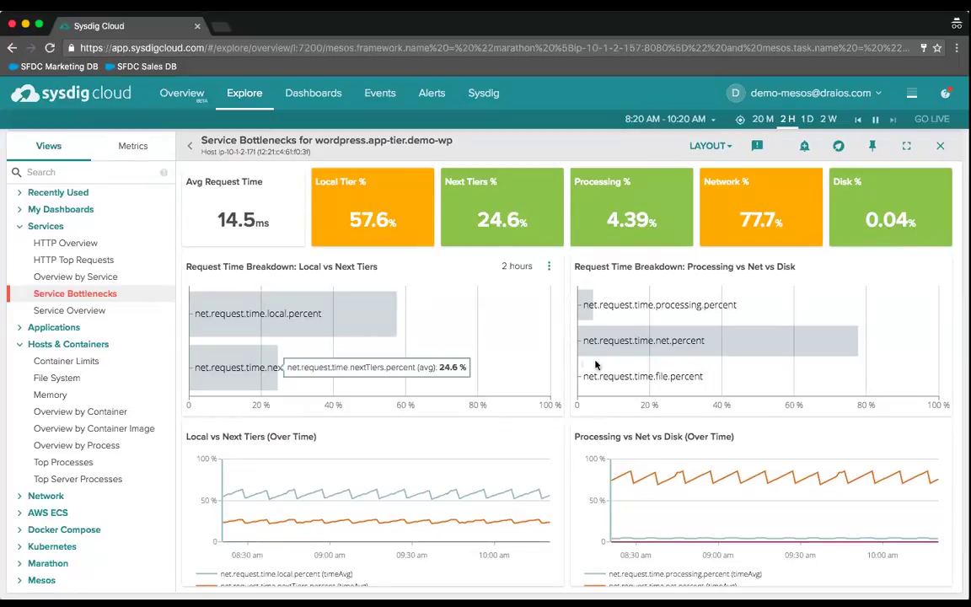
{"action": "mouse_move", "coordinate": [611, 361]}
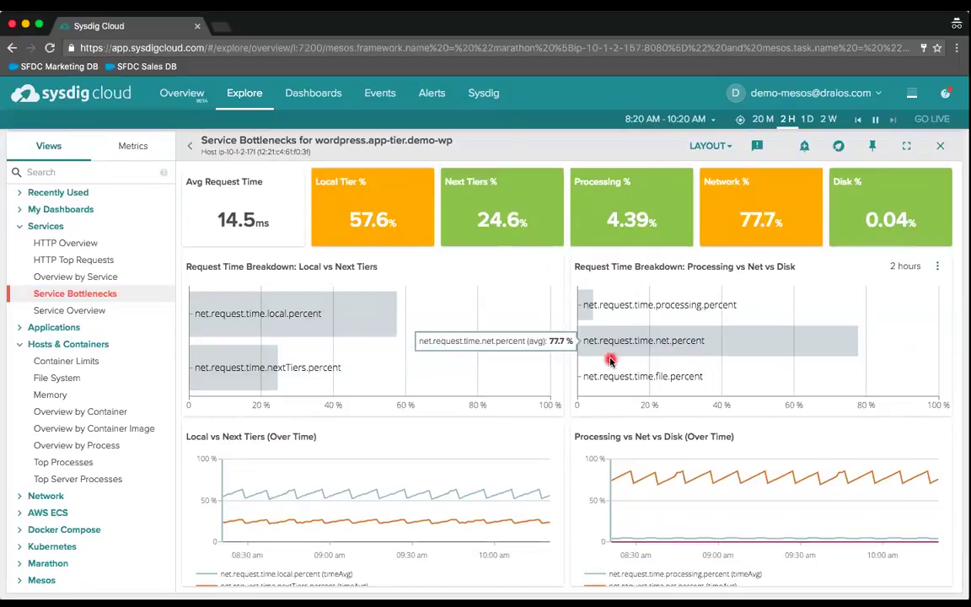
{"action": "scroll", "coordinate": [96, 468], "scroll_direction": "down", "scroll_amount": 1}
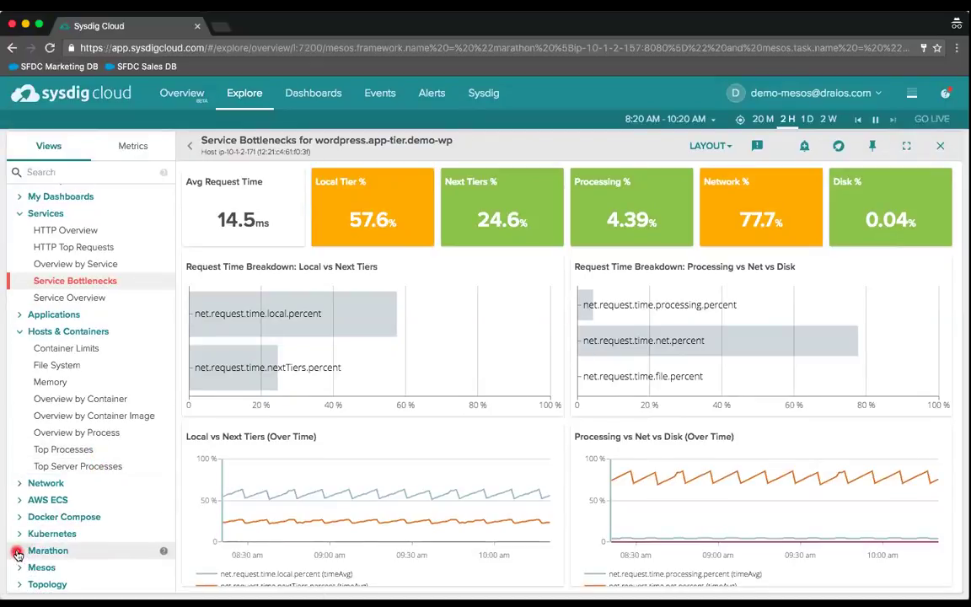
- Expand the Marathon and Mesos view groups in the Views sidebar
{"action": "left_click", "coordinate": [18, 552]}
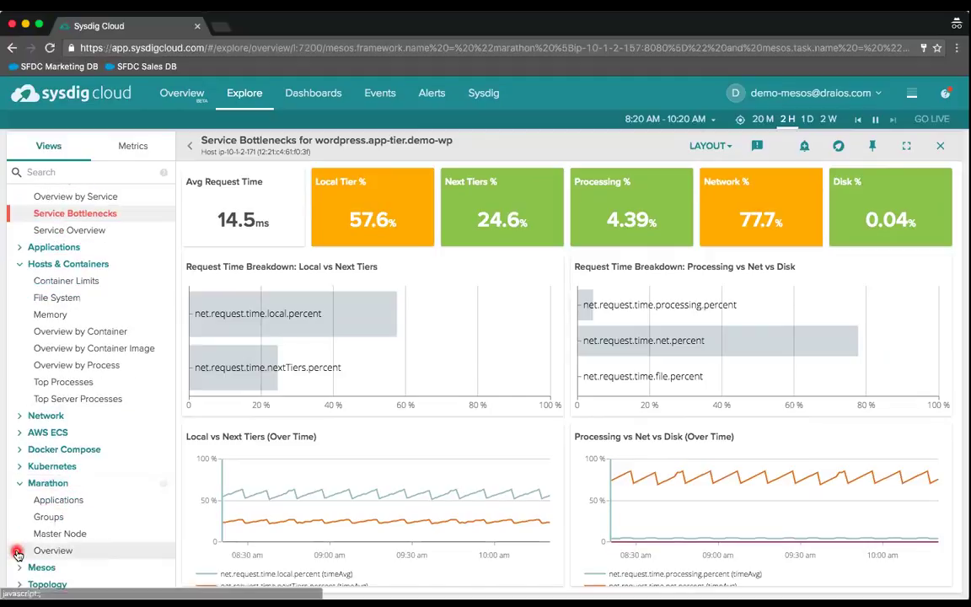
{"action": "left_click", "coordinate": [18, 567]}
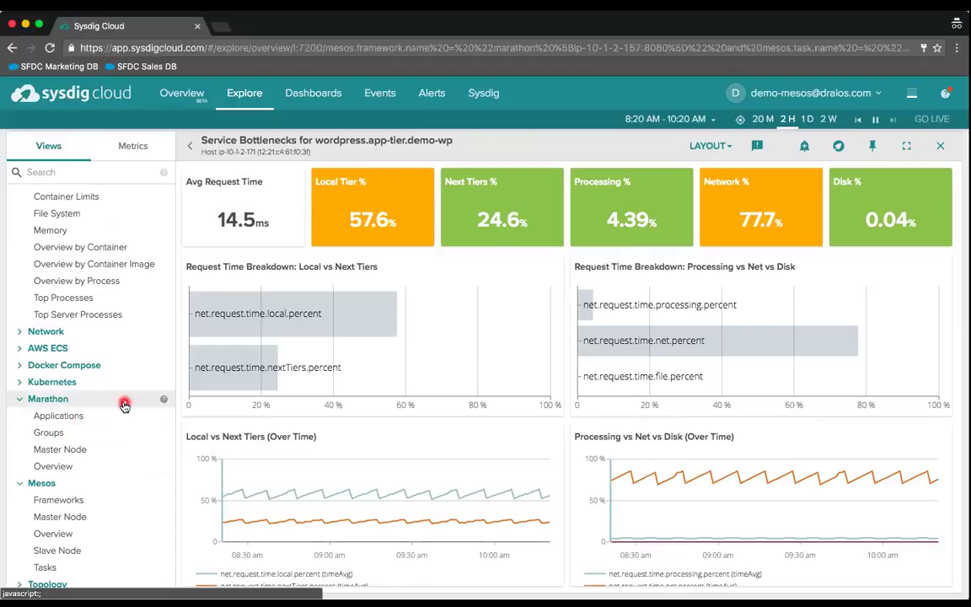
{"action": "scroll", "coordinate": [112, 414], "scroll_direction": "up", "scroll_amount": 1}
{"action": "scroll", "coordinate": [112, 413], "scroll_direction": "up", "scroll_amount": 5}
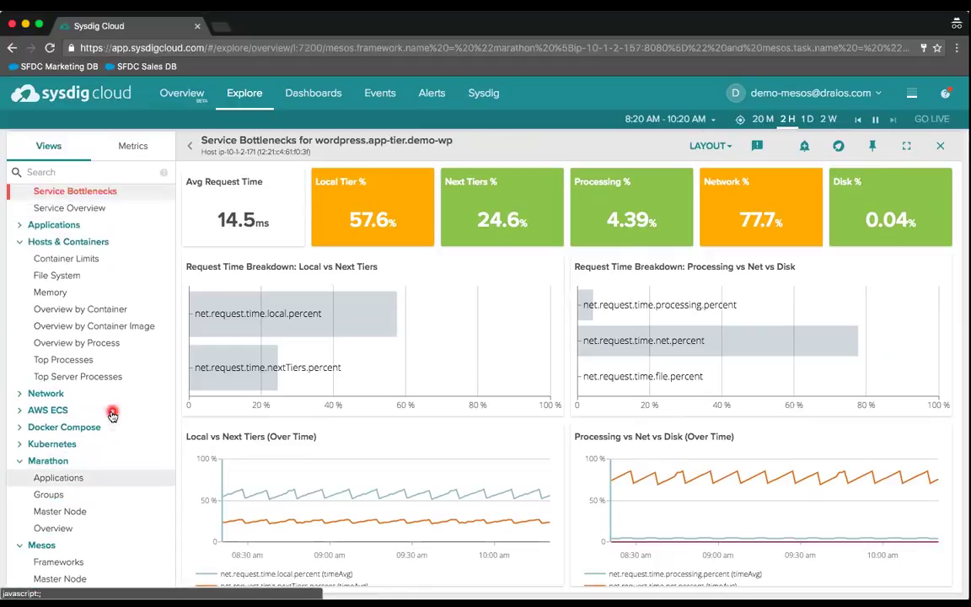
{"action": "scroll", "coordinate": [305, 310], "scroll_direction": "up", "scroll_amount": 3}
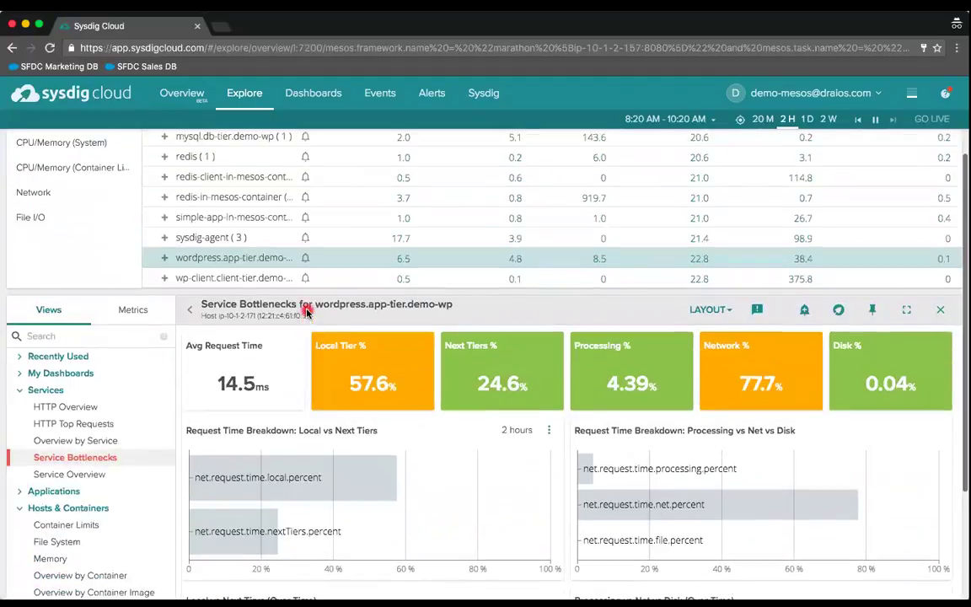
{"action": "scroll", "coordinate": [299, 219], "scroll_direction": "up", "scroll_amount": 2}
{"action": "scroll", "coordinate": [296, 228], "scroll_direction": "up", "scroll_amount": 3}
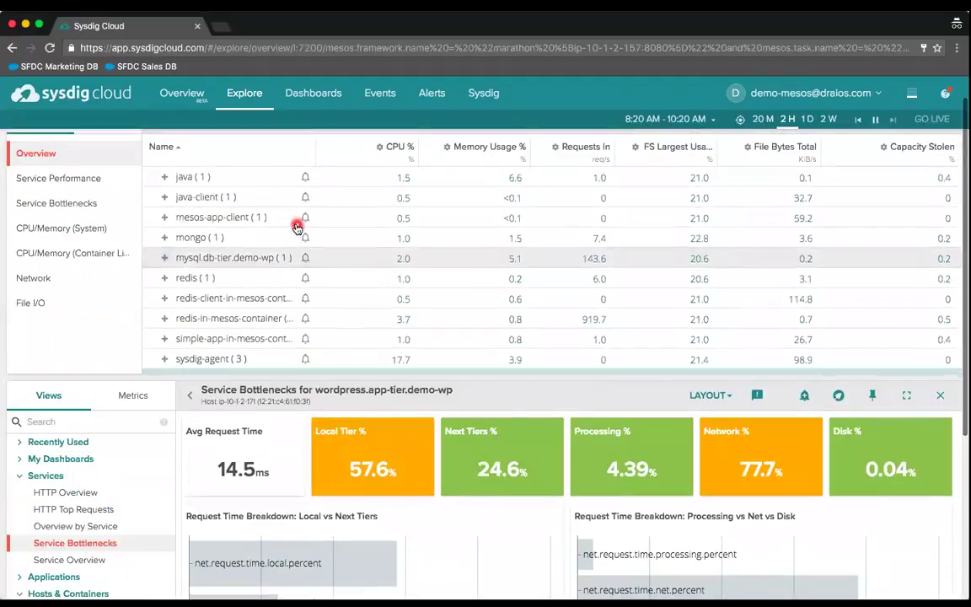
- Switch Service Bottlenecks to the whole marathon framework, showing 3.45 ms average request time
{"action": "left_click", "coordinate": [266, 208]}
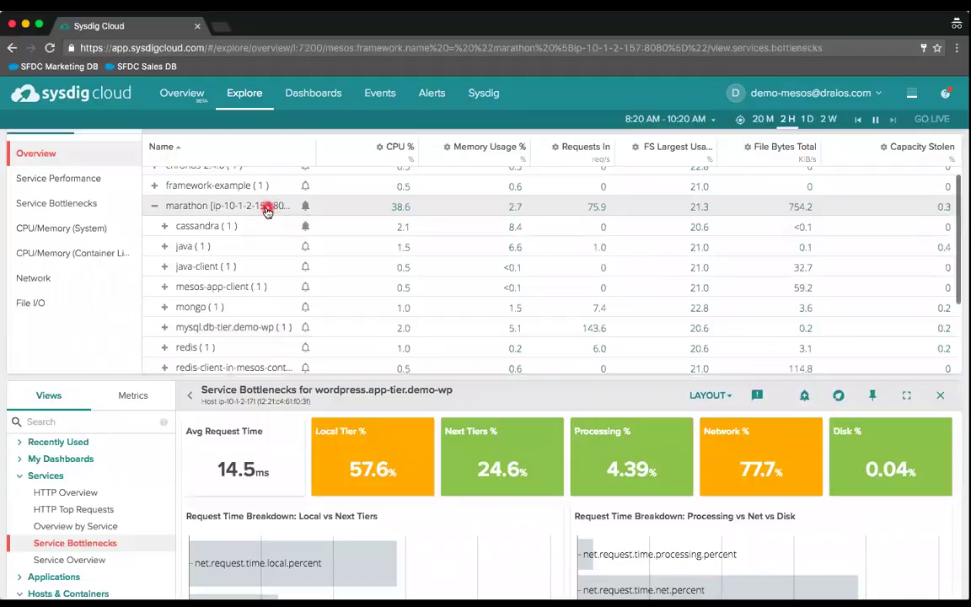
{"action": "scroll", "coordinate": [147, 493], "scroll_direction": "down", "scroll_amount": 4}
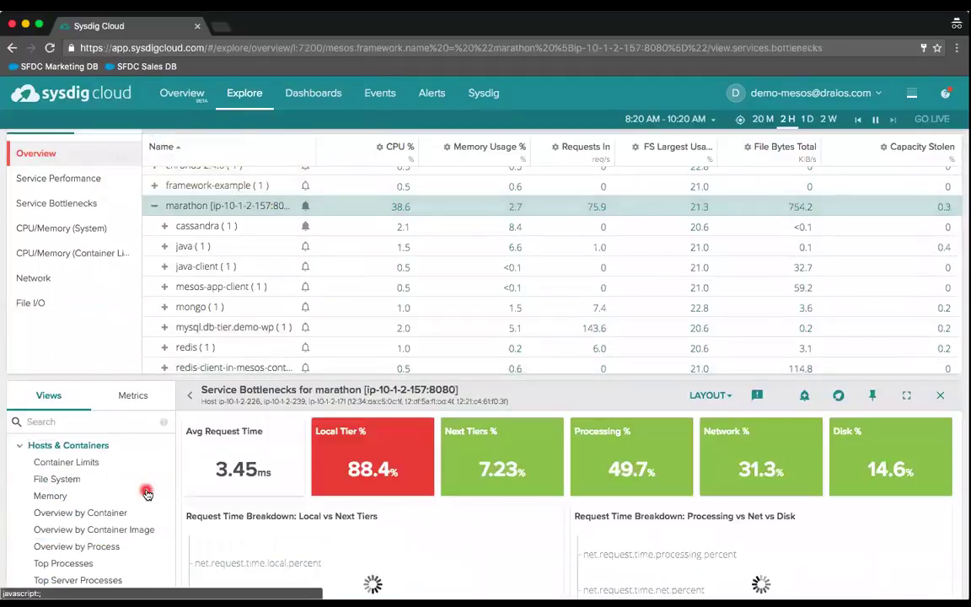
{"action": "scroll", "coordinate": [97, 543], "scroll_direction": "down", "scroll_amount": 4}
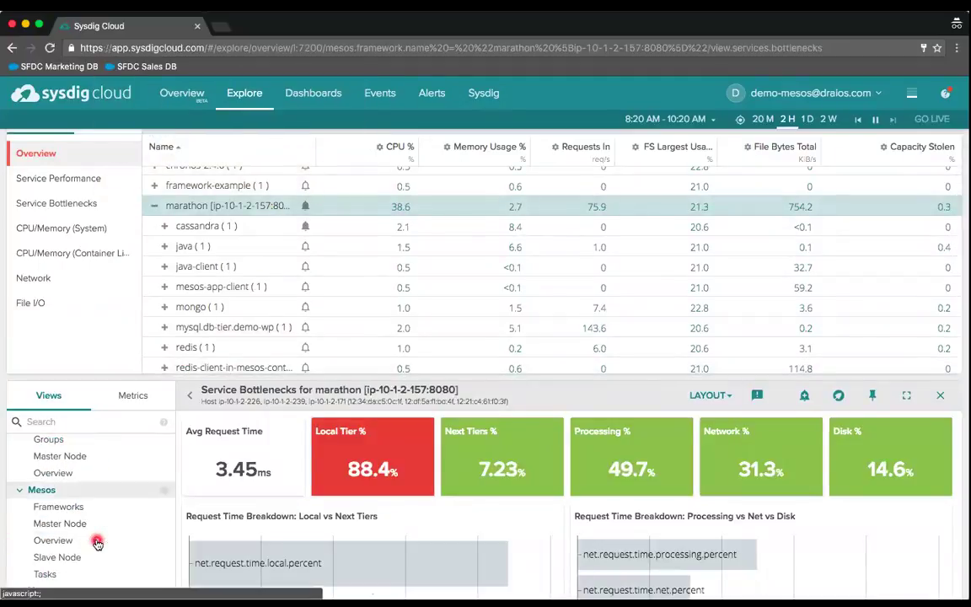
{"action": "scroll", "coordinate": [97, 470], "scroll_direction": "up", "scroll_amount": 2}
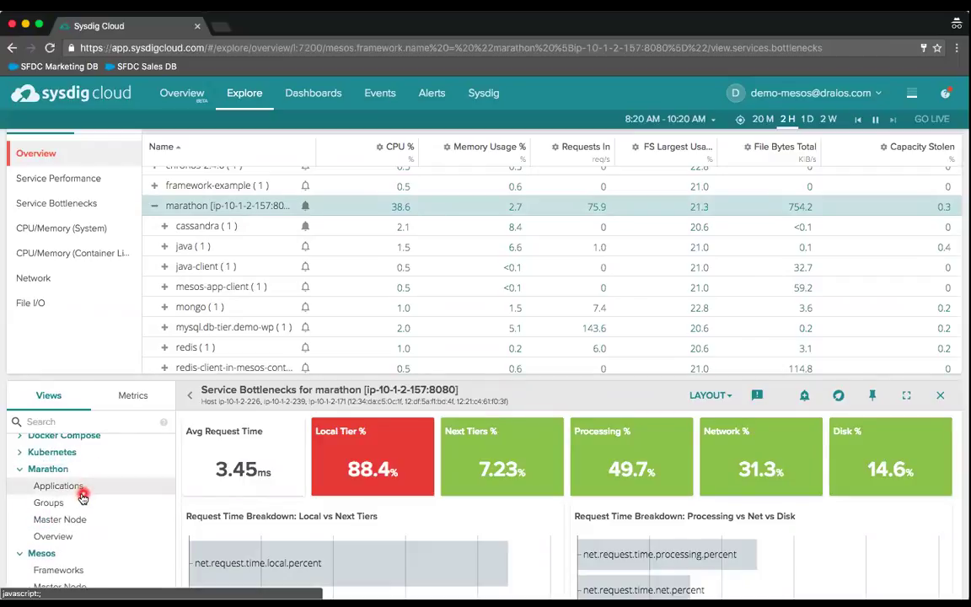
- Load 'Applications for marathon' and review its container count, request time and request count charts
{"action": "left_click", "coordinate": [82, 491]}
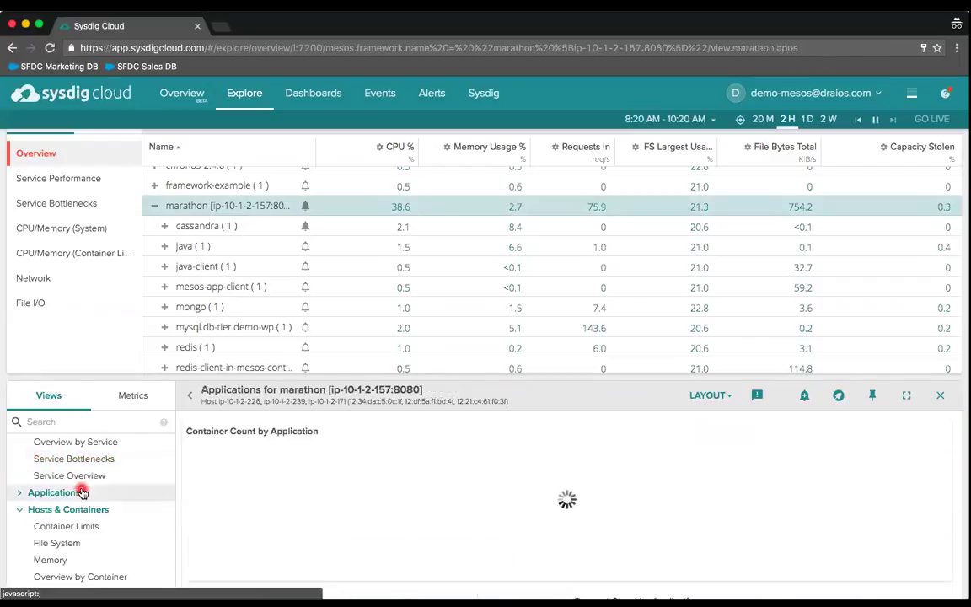
{"action": "scroll", "coordinate": [462, 468], "scroll_direction": "down", "scroll_amount": 3}
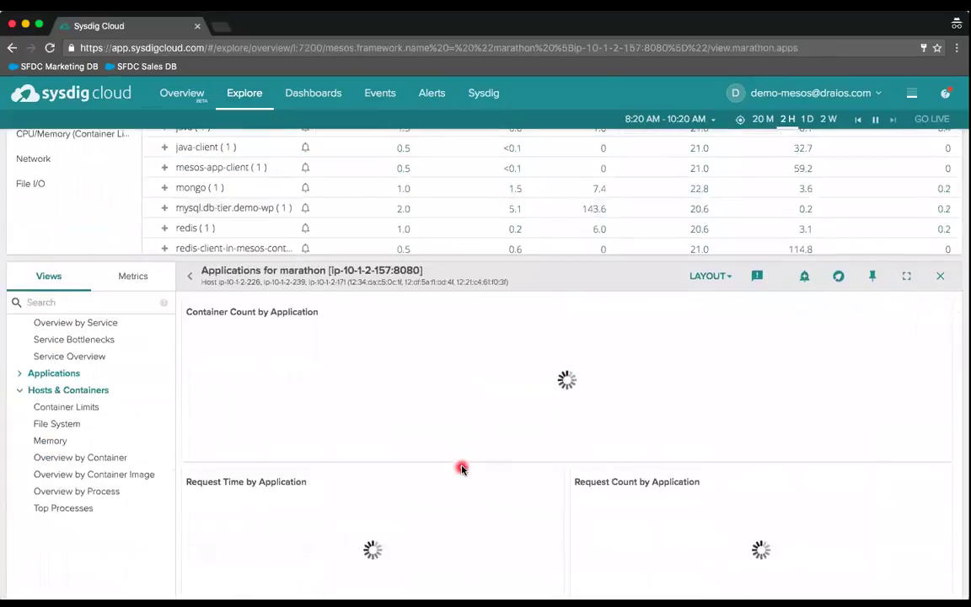
{"action": "scroll", "coordinate": [461, 469], "scroll_direction": "down", "scroll_amount": 2}
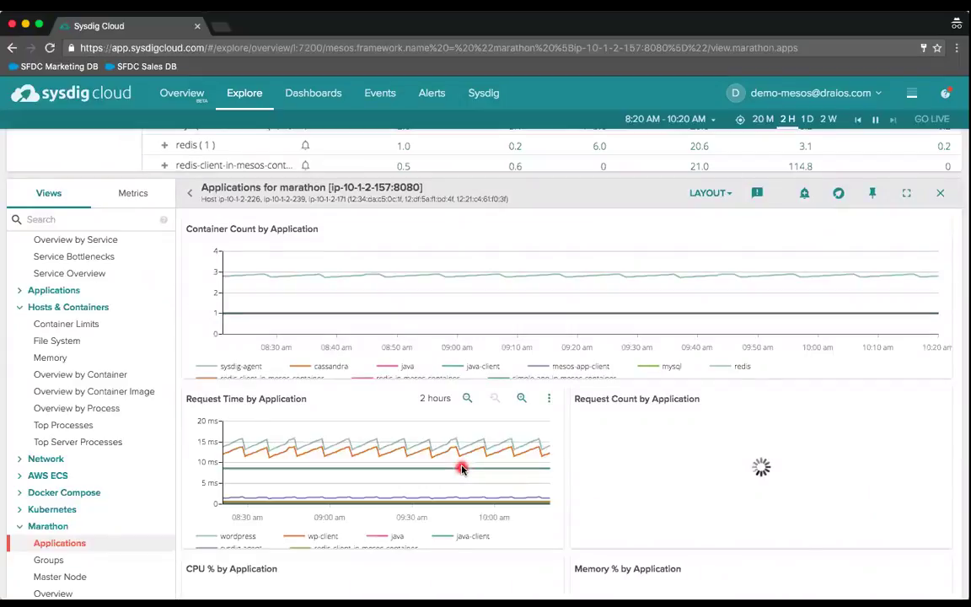
{"action": "scroll", "coordinate": [462, 468], "scroll_direction": "down", "scroll_amount": 2}
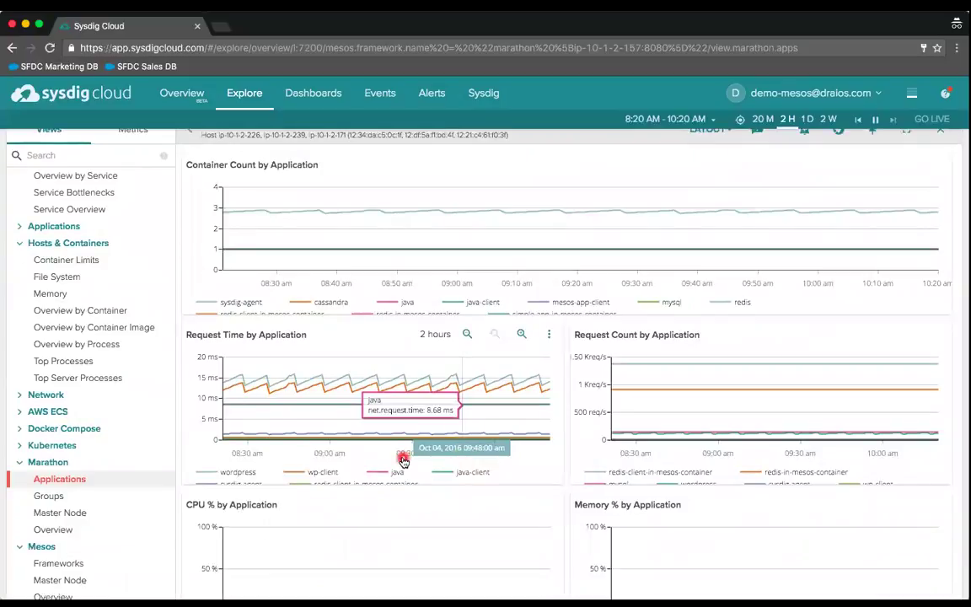
{"action": "scroll", "coordinate": [403, 459], "scroll_direction": "down", "scroll_amount": 2}
{"action": "scroll", "coordinate": [403, 460], "scroll_direction": "down", "scroll_amount": 2}
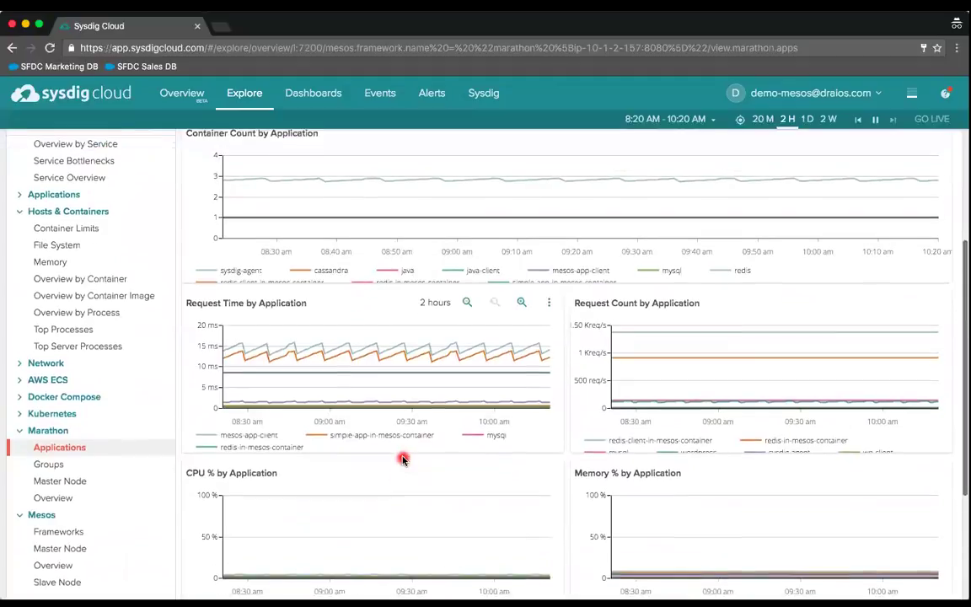
{"action": "scroll", "coordinate": [403, 460], "scroll_direction": "up", "scroll_amount": 3}
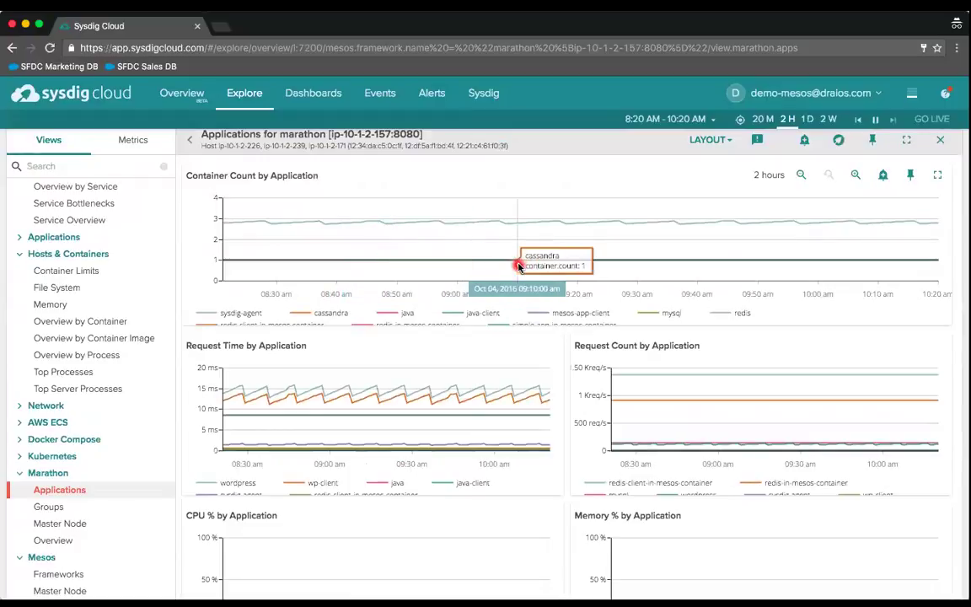
{"action": "scroll", "coordinate": [519, 266], "scroll_direction": "up", "scroll_amount": 1}
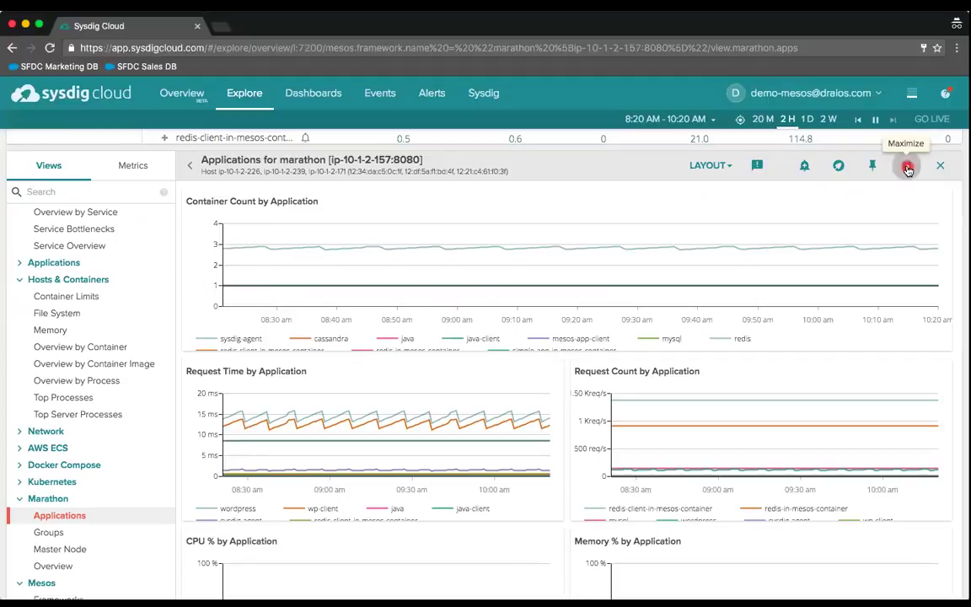
- Maximize the marathon Applications dashboard to fill the page
{"action": "left_click", "coordinate": [907, 167]}
{"action": "mouse_move", "coordinate": [906, 168]}
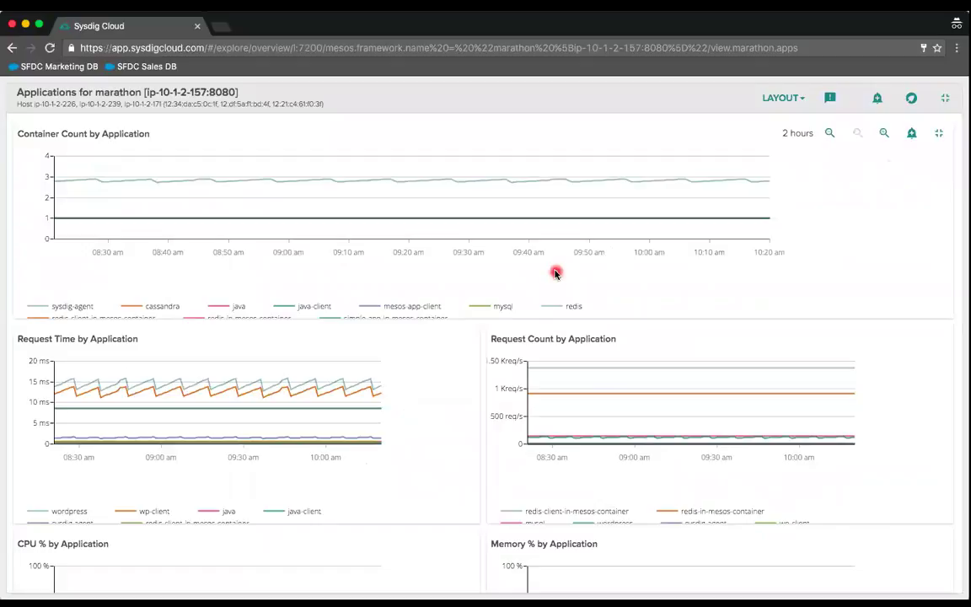
{"action": "scroll", "coordinate": [556, 273], "scroll_direction": "down", "scroll_amount": 1}
- Narrow the charts to a 25-minute window, showing wordpress near 15 ms request time
{"action": "mouse_move", "coordinate": [437, 341]}
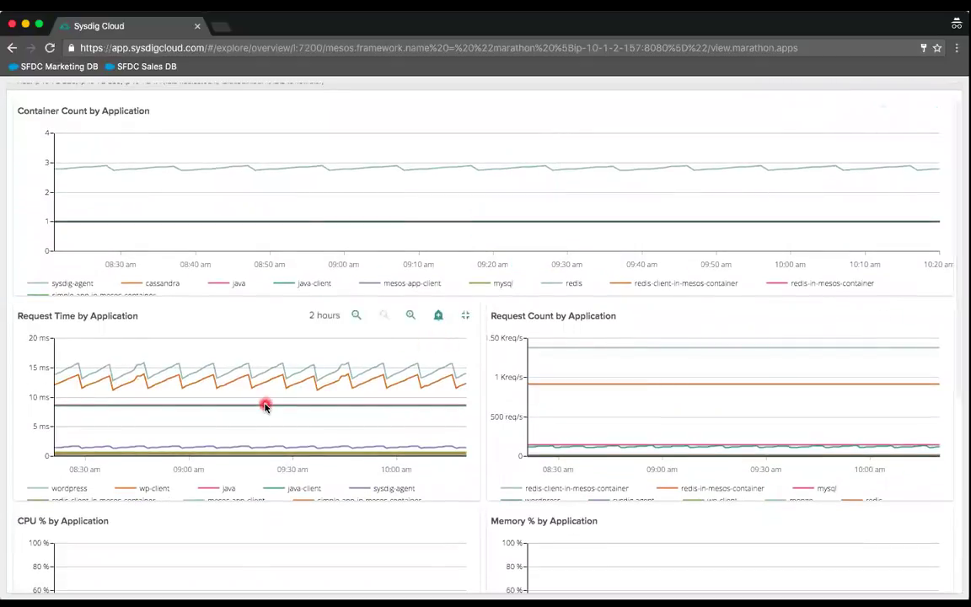
{"action": "scroll", "coordinate": [265, 403], "scroll_direction": "down", "scroll_amount": 1}
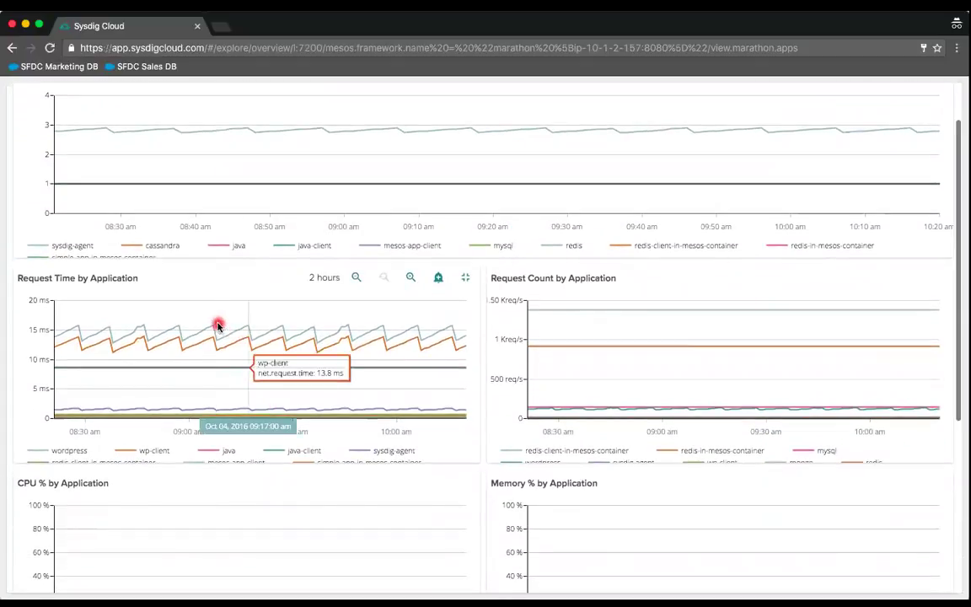
{"action": "left_click_drag", "start_coordinate": [216, 318], "coordinate": [304, 321]}
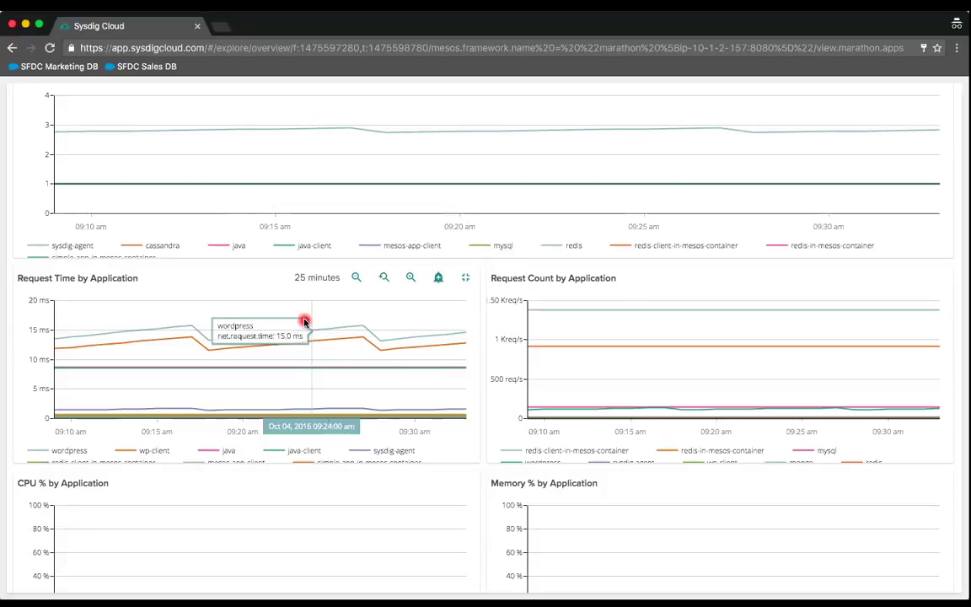
{"action": "scroll", "coordinate": [304, 322], "scroll_direction": "up", "scroll_amount": 2}
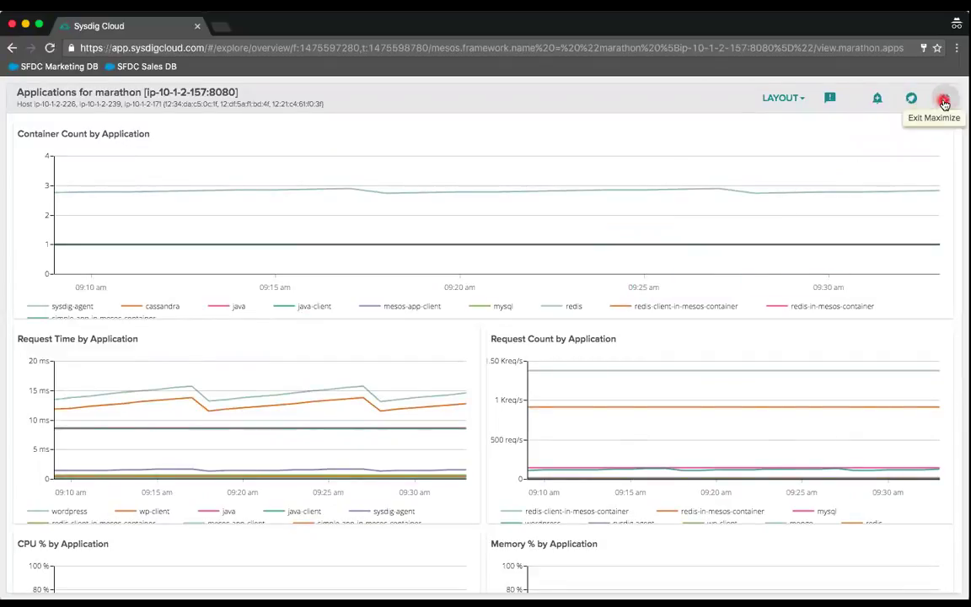
- Exit maximize, focus the Applications charts on java, and filter views by 'jvm'
{"action": "left_click", "coordinate": [944, 102]}
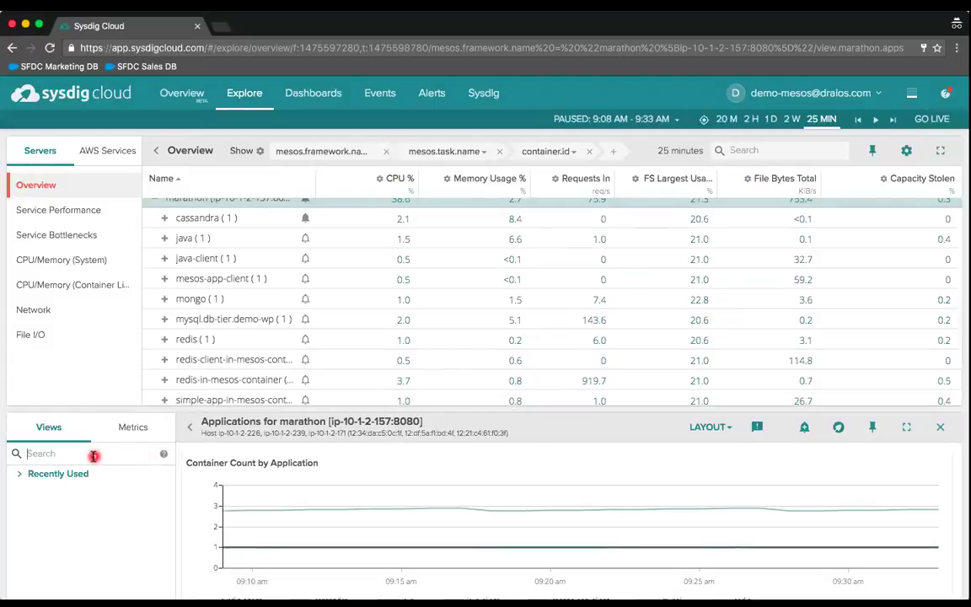
{"action": "left_click", "coordinate": [184, 242]}
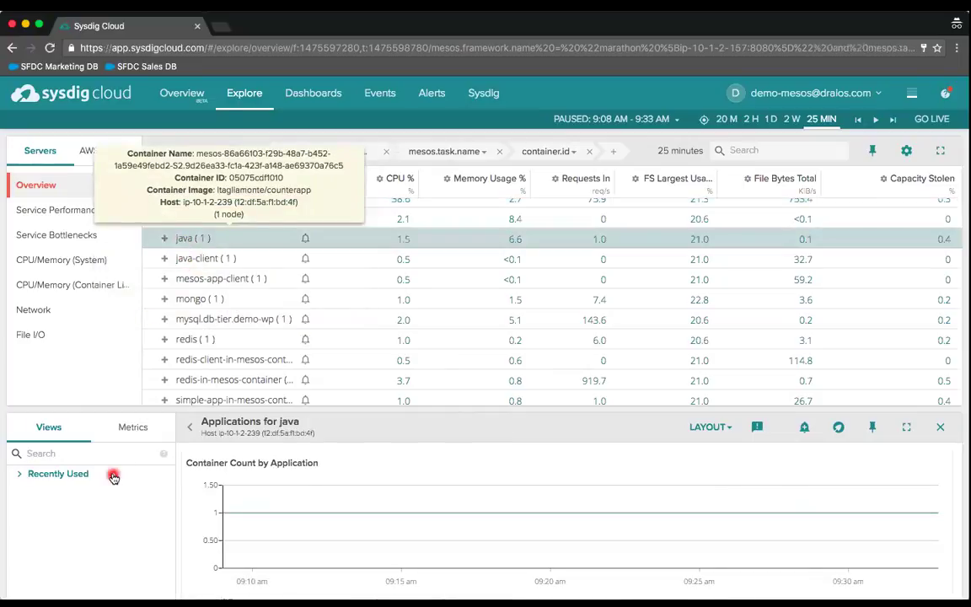
{"action": "left_click", "coordinate": [85, 455]}
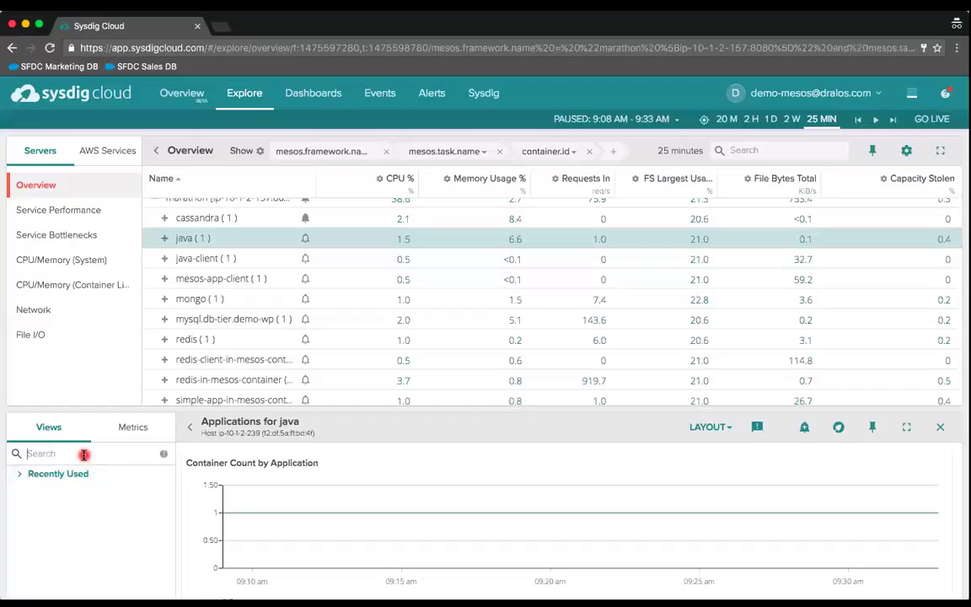
{"action": "type", "text": "jvm"}
{"action": "scroll", "coordinate": [78, 497], "scroll_direction": "down", "scroll_amount": 5}
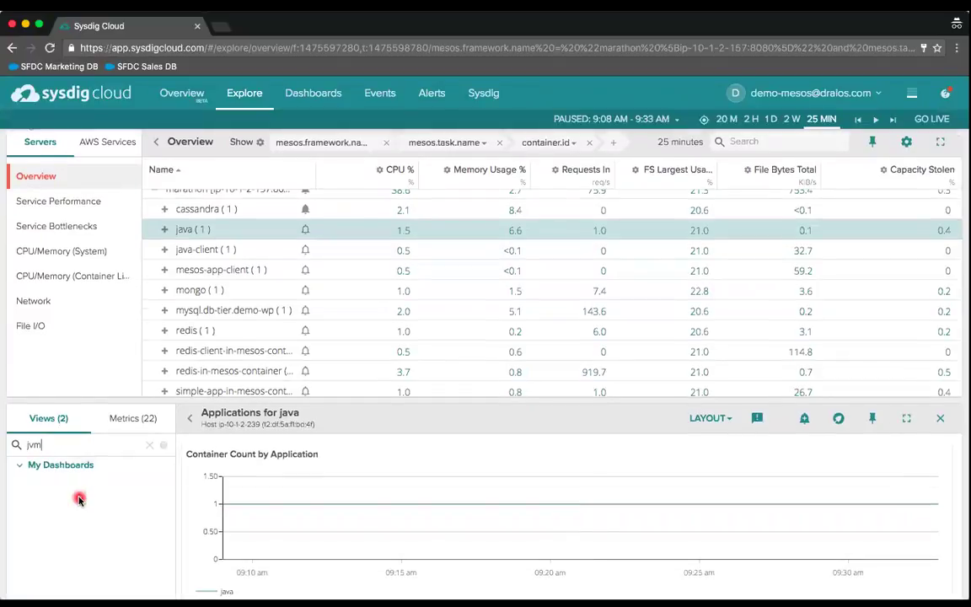
- Open the JVM for java dashboard and review heap, garbage collection and thread count charts
{"action": "left_click", "coordinate": [44, 310]}
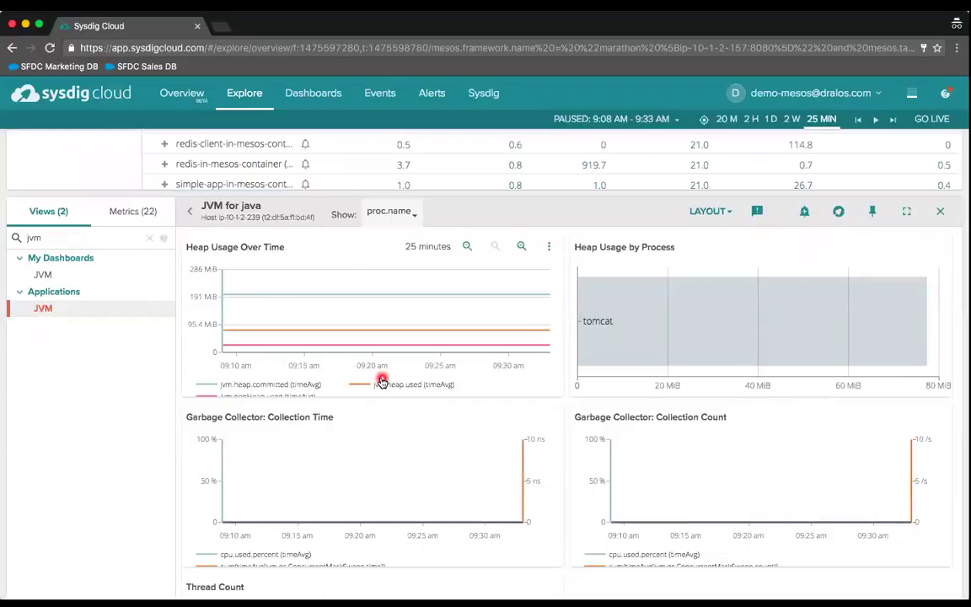
{"action": "scroll", "coordinate": [458, 403], "scroll_direction": "down", "scroll_amount": 2}
{"action": "scroll", "coordinate": [458, 403], "scroll_direction": "down", "scroll_amount": 5}
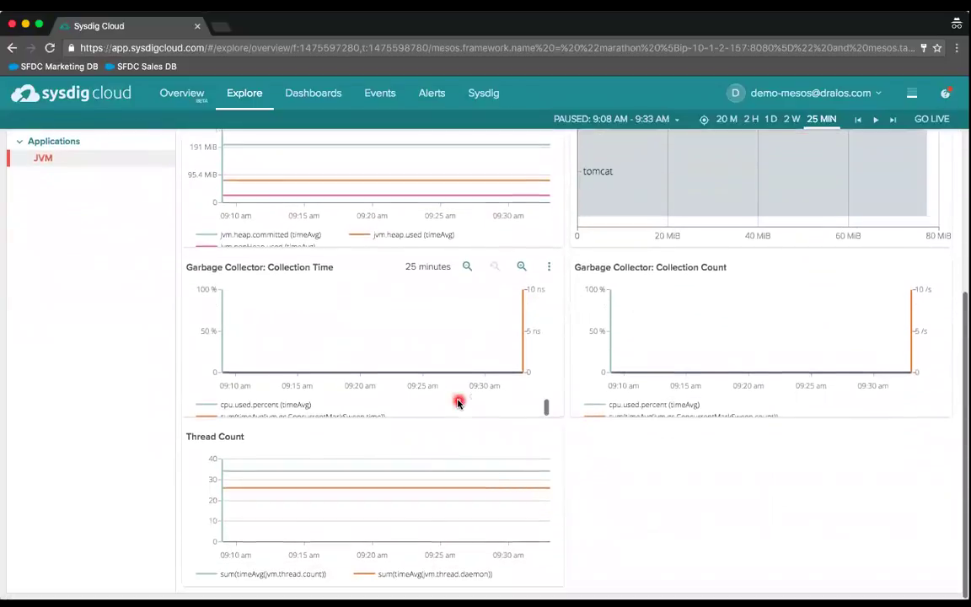
{"action": "scroll", "coordinate": [458, 403], "scroll_direction": "up", "scroll_amount": 3}
{"action": "scroll", "coordinate": [457, 403], "scroll_direction": "up", "scroll_amount": 1}
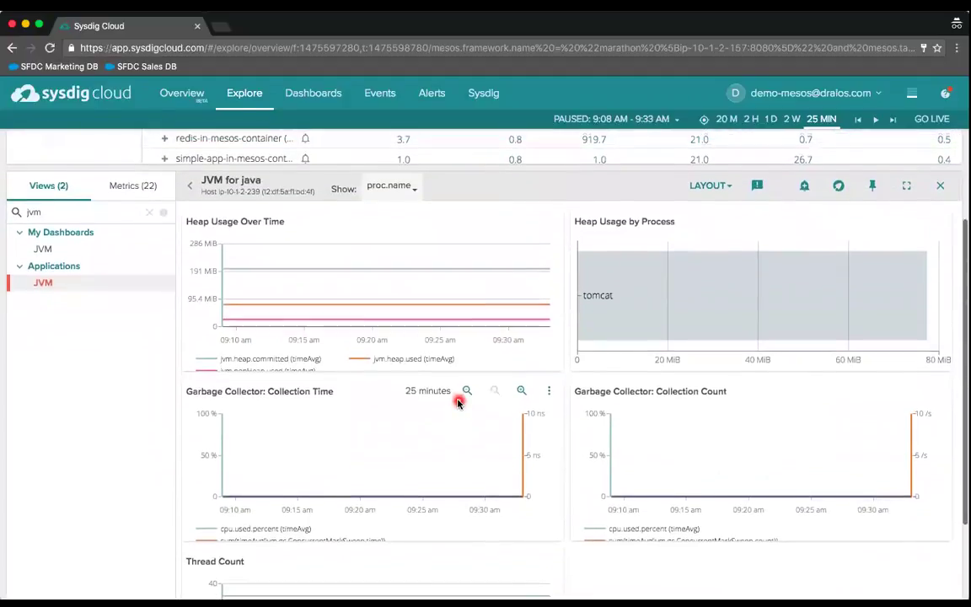
{"action": "scroll", "coordinate": [457, 403], "scroll_direction": "up", "scroll_amount": 2}
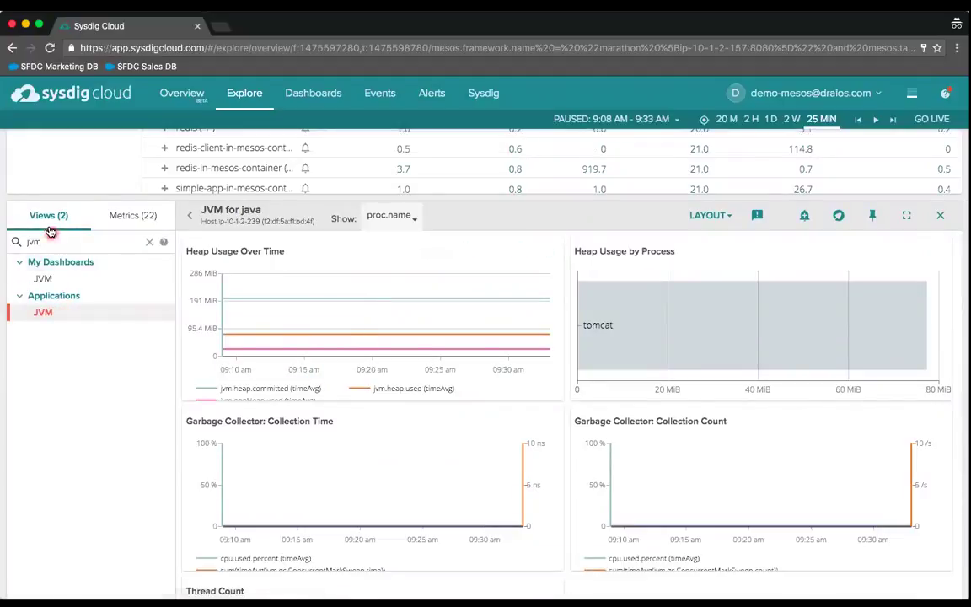
- List the 22 JVM metrics, such as jvm.heap.committed and jvm.thread.count
{"action": "left_click", "coordinate": [112, 221]}
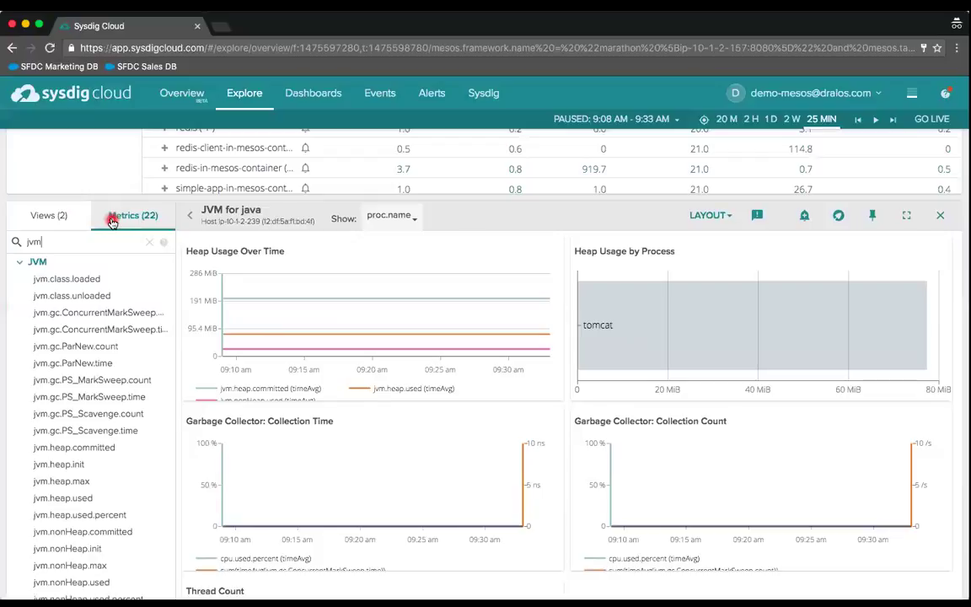
{"action": "scroll", "coordinate": [102, 346], "scroll_direction": "down", "scroll_amount": 1}
{"action": "scroll", "coordinate": [102, 346], "scroll_direction": "down", "scroll_amount": 2}
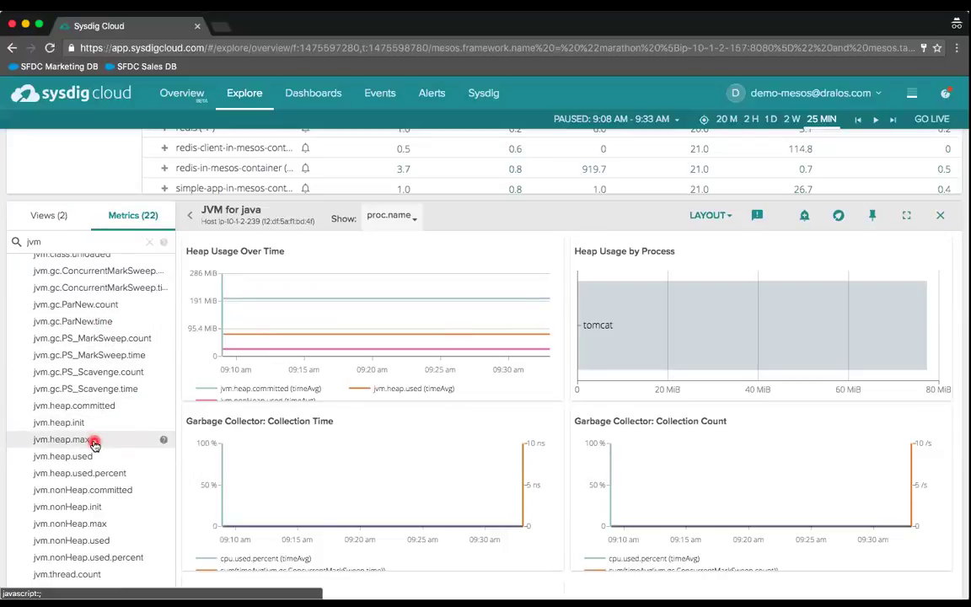
- Chart jvm.heap.max for java, try Show As Number, then return it to Time Series
{"action": "left_click", "coordinate": [93, 440]}
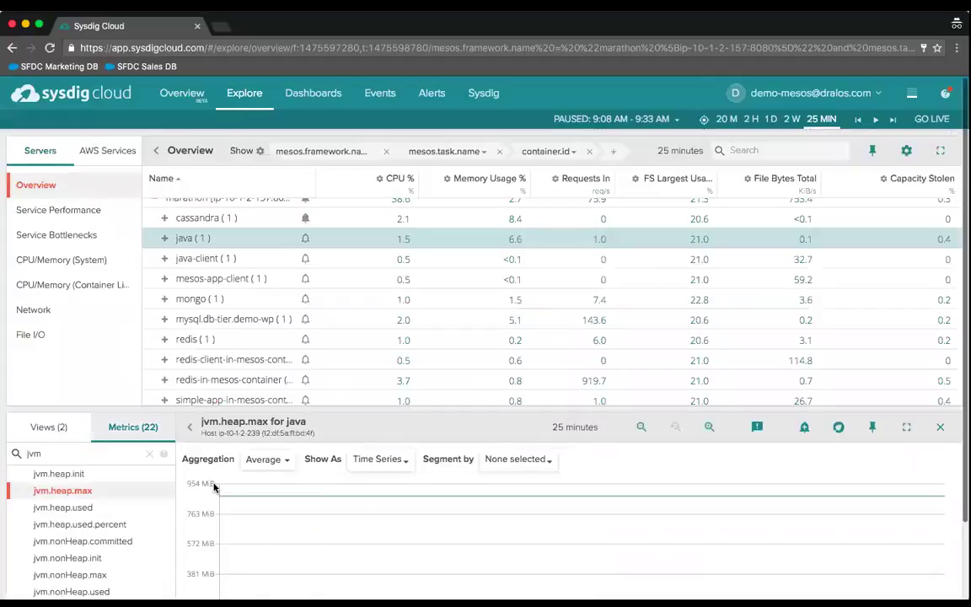
{"action": "scroll", "coordinate": [273, 506], "scroll_direction": "down", "scroll_amount": 3}
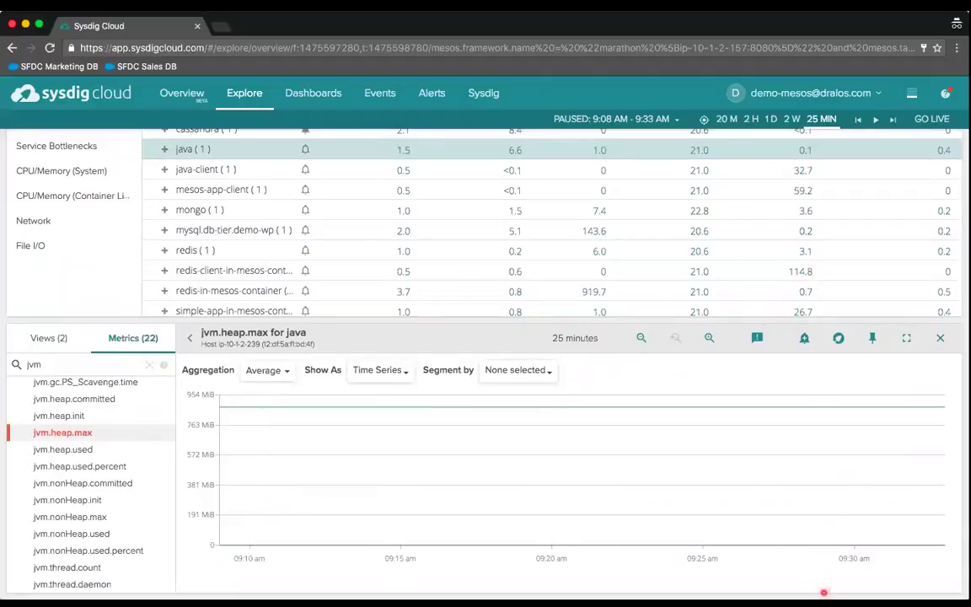
{"action": "left_click", "coordinate": [270, 374]}
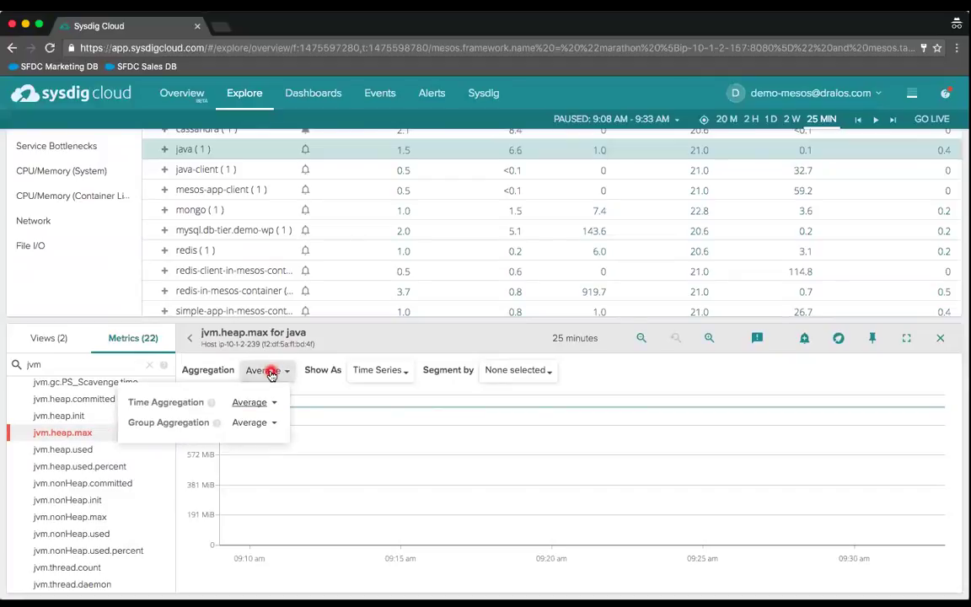
{"action": "left_click", "coordinate": [271, 373]}
{"action": "left_click", "coordinate": [393, 373]}
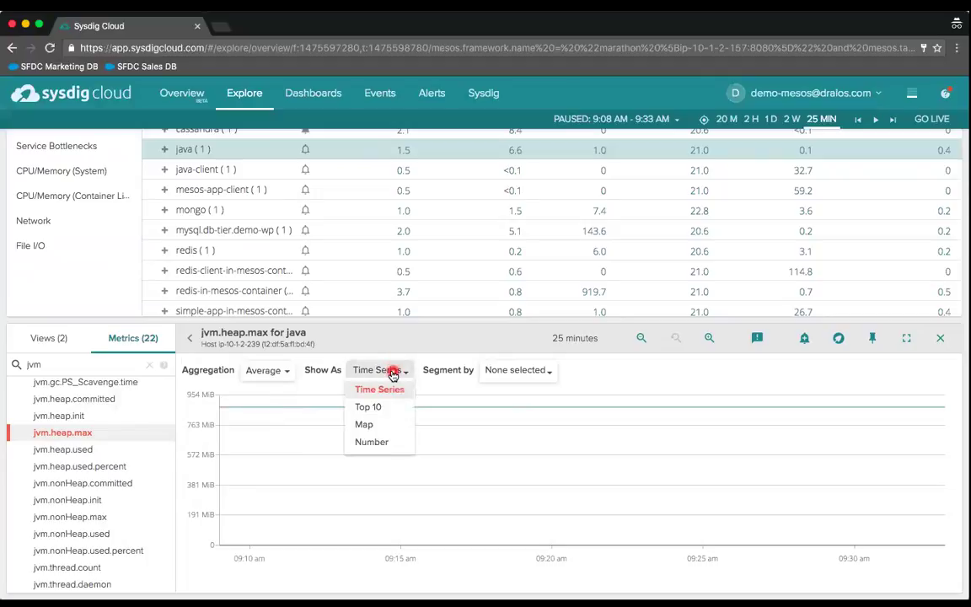
{"action": "left_click", "coordinate": [367, 444]}
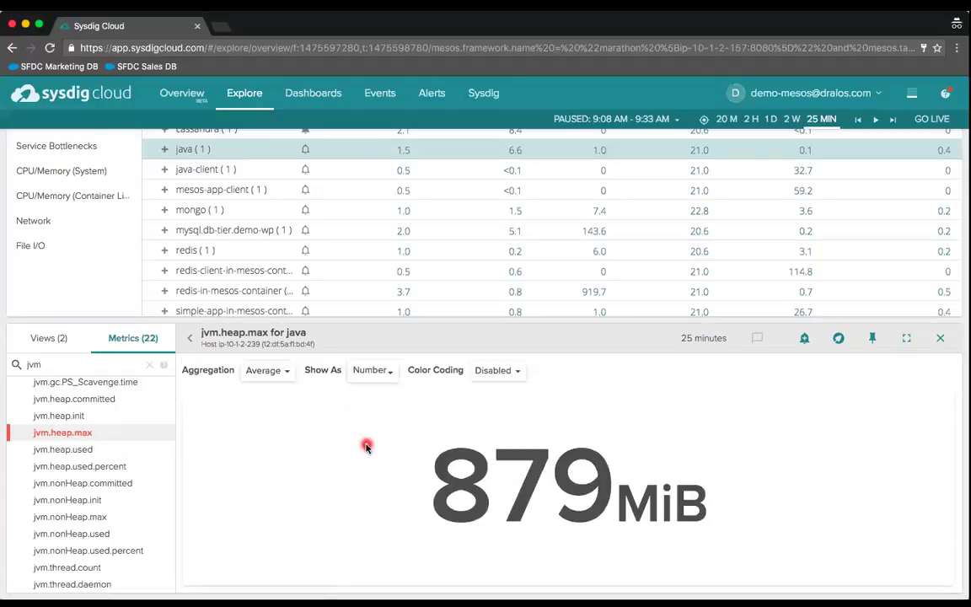
{"action": "left_click", "coordinate": [381, 371]}
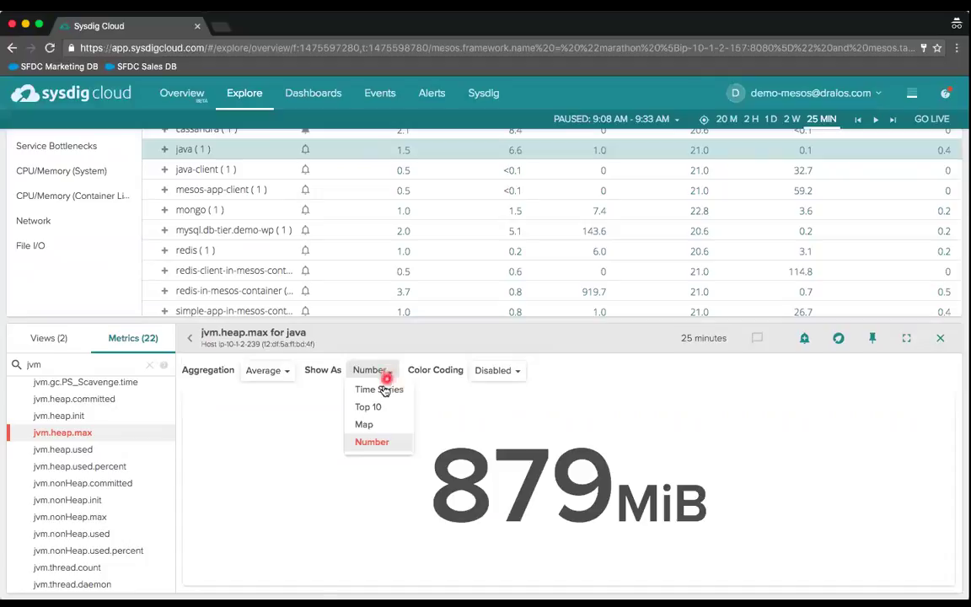
{"action": "left_click", "coordinate": [381, 391]}
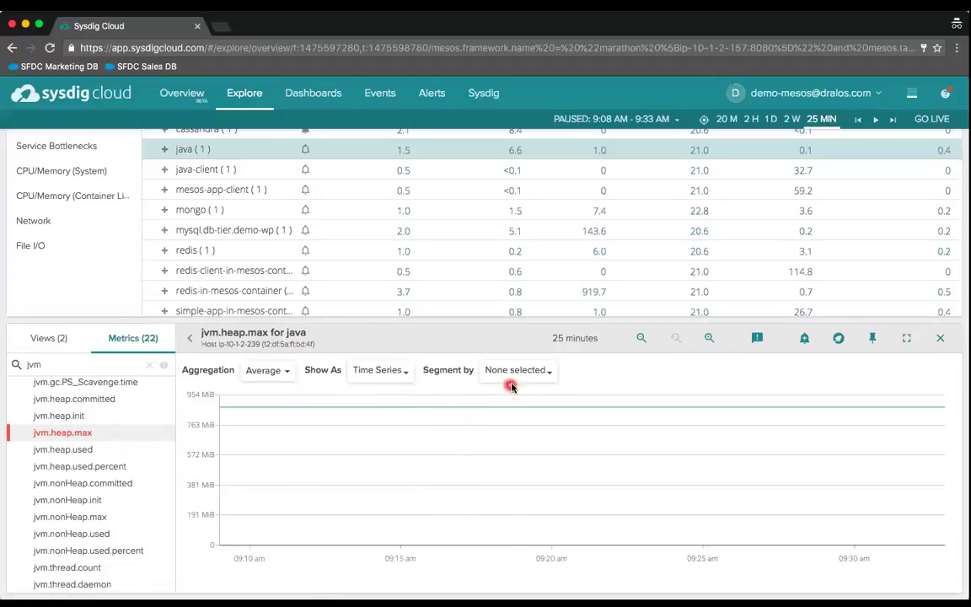
- Segment the jvm.heap.max chart by container.id, plotting one container at 879 MiB
{"action": "left_click", "coordinate": [525, 380]}
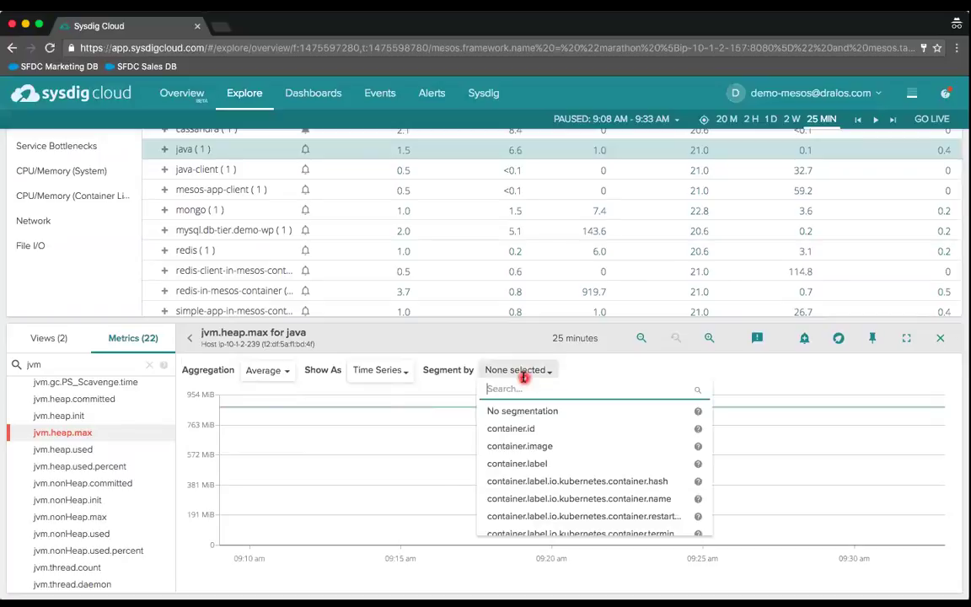
{"action": "left_click", "coordinate": [600, 372]}
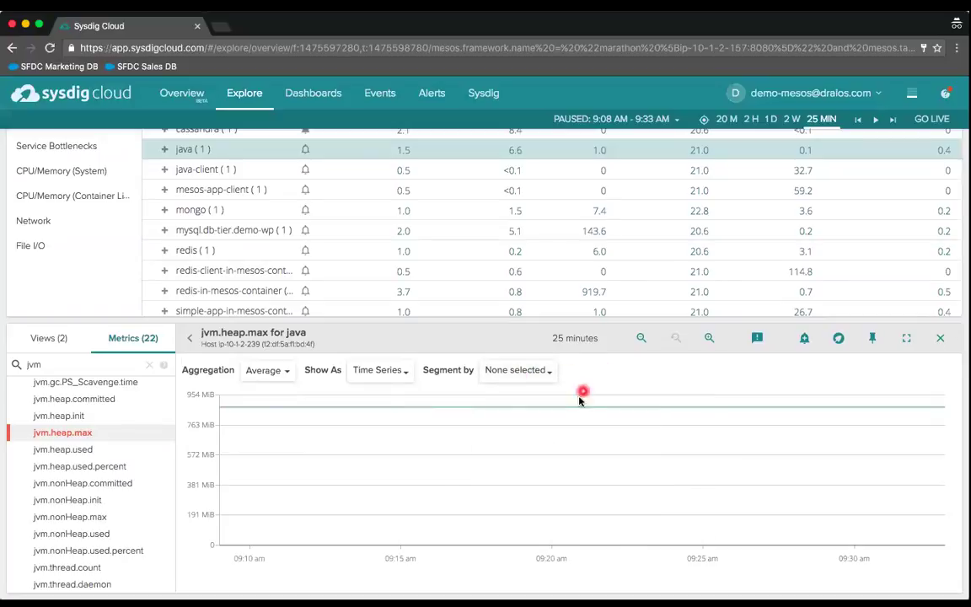
{"action": "mouse_move", "coordinate": [576, 409]}
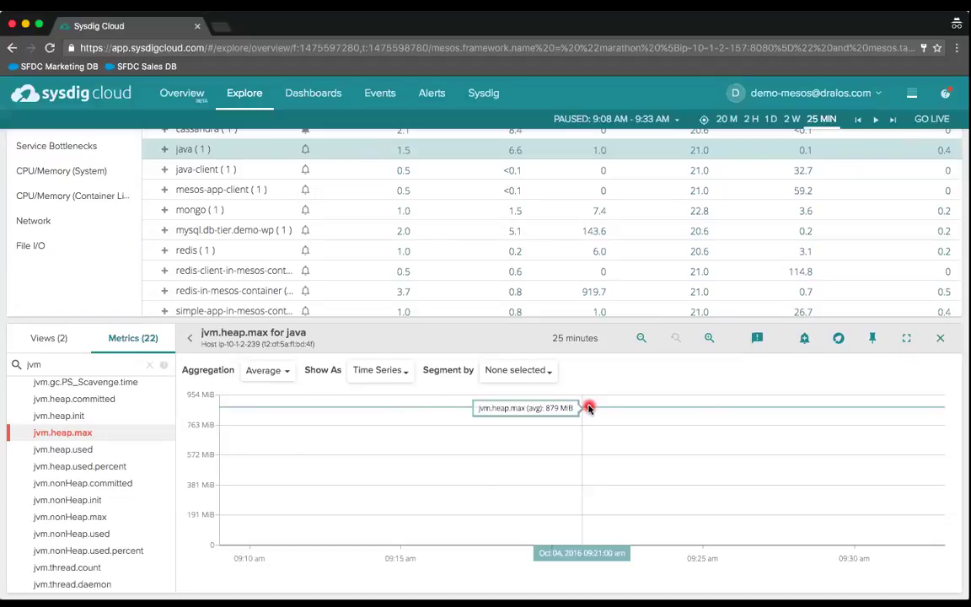
{"action": "left_click", "coordinate": [532, 373]}
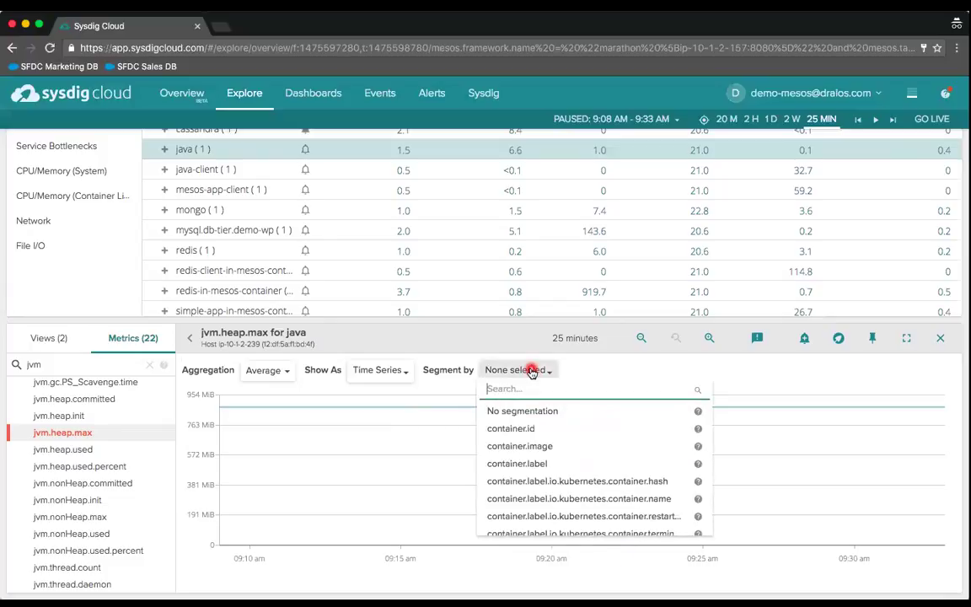
{"action": "left_click", "coordinate": [518, 431]}
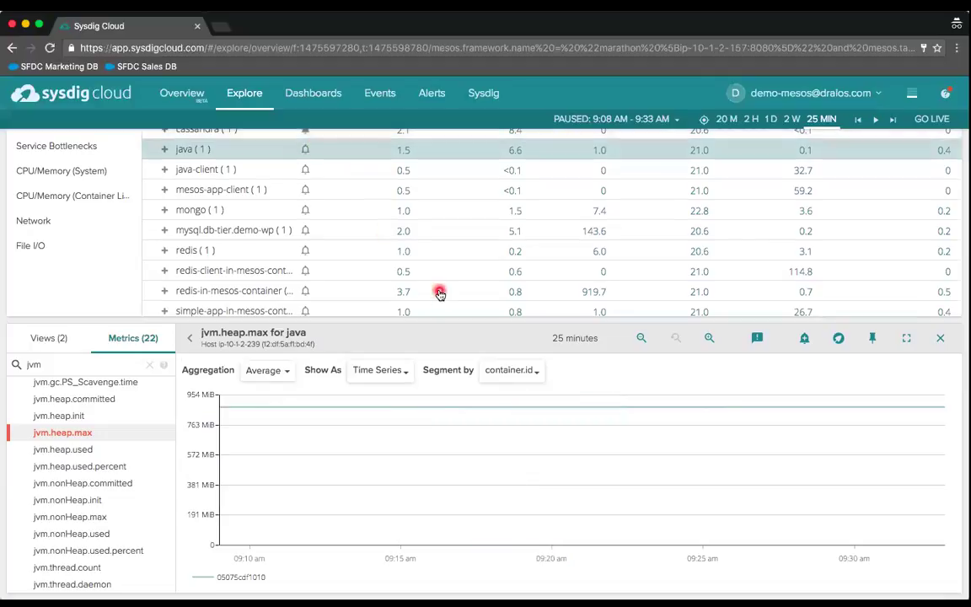
{"action": "mouse_move", "coordinate": [479, 408]}
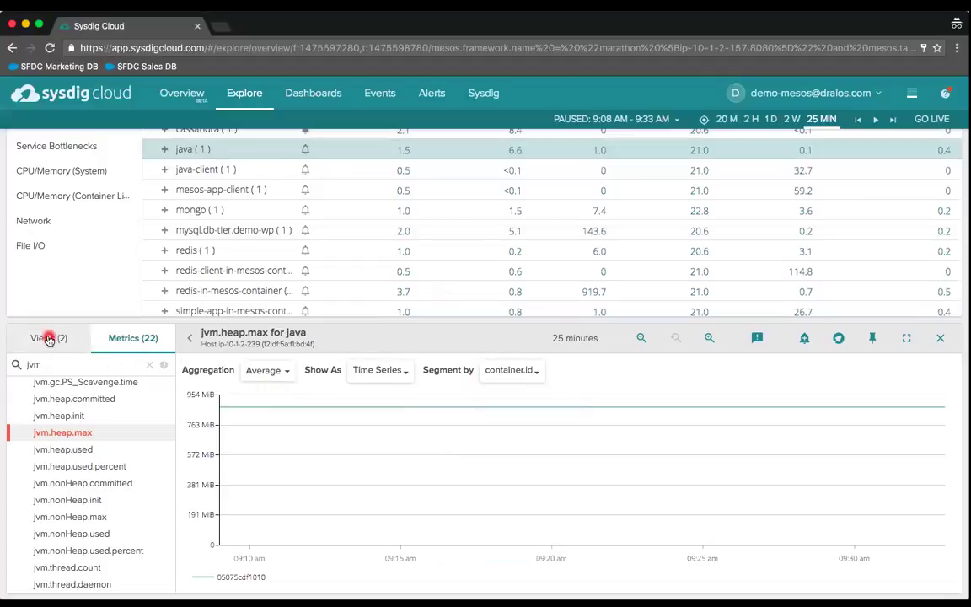
- After checking matching views, filter the metrics list by 'jmx' and browse the cassandra, tomcat and zookeeper entries
{"action": "left_click", "coordinate": [49, 339]}
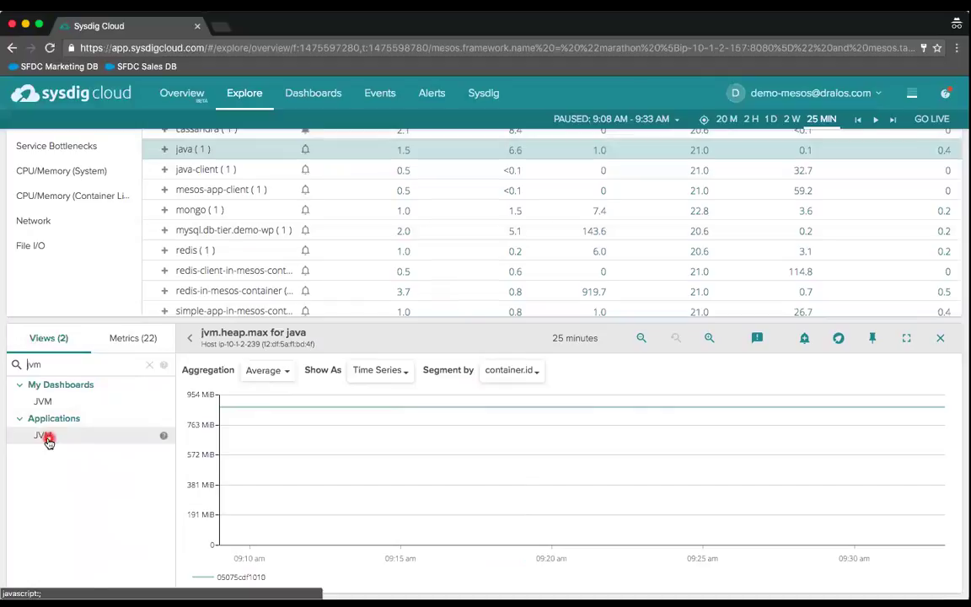
{"action": "left_click", "coordinate": [126, 344]}
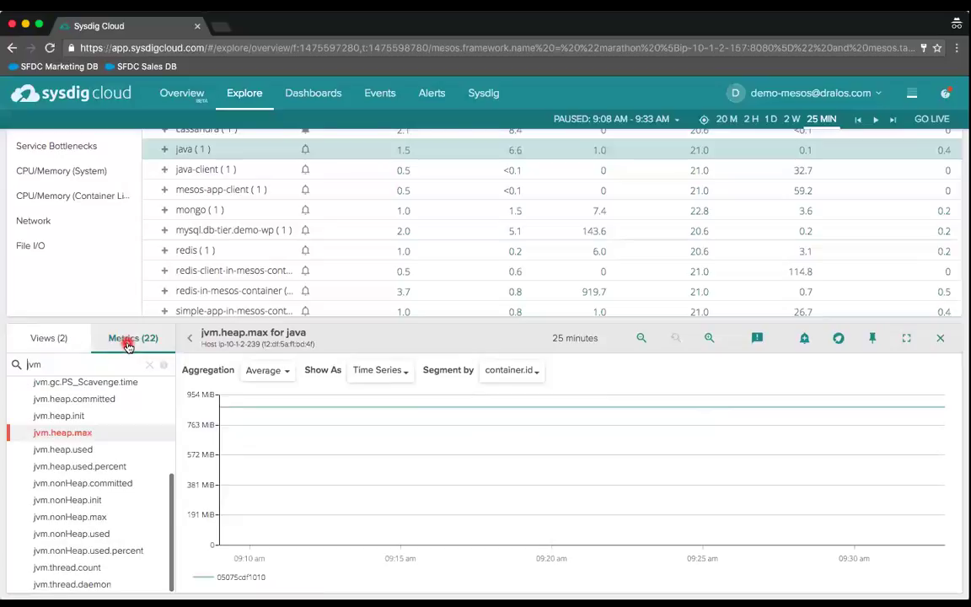
{"action": "double_click", "coordinate": [83, 365]}
{"action": "type", "text": "jmx"}
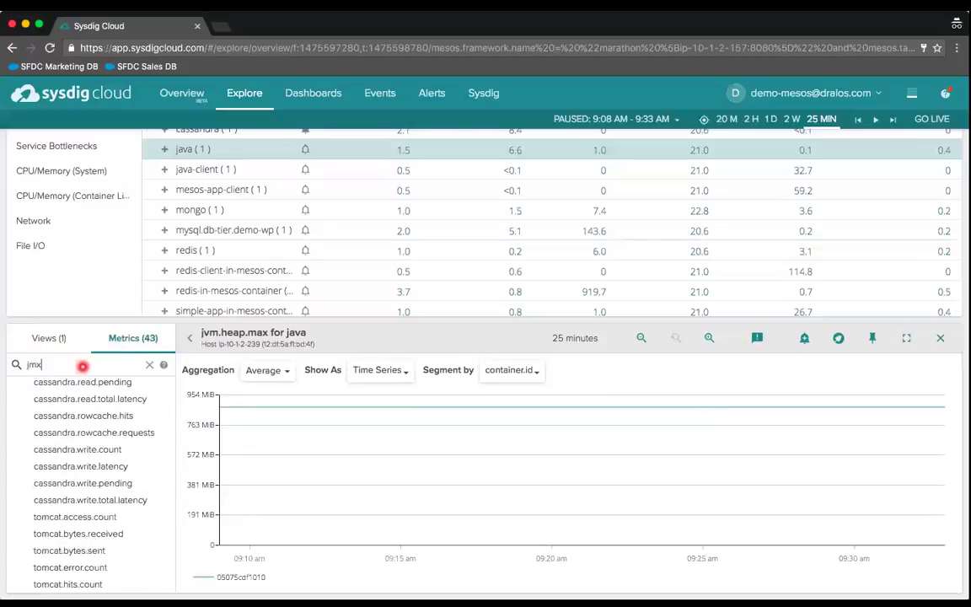
{"action": "scroll", "coordinate": [87, 491], "scroll_direction": "down", "scroll_amount": 1}
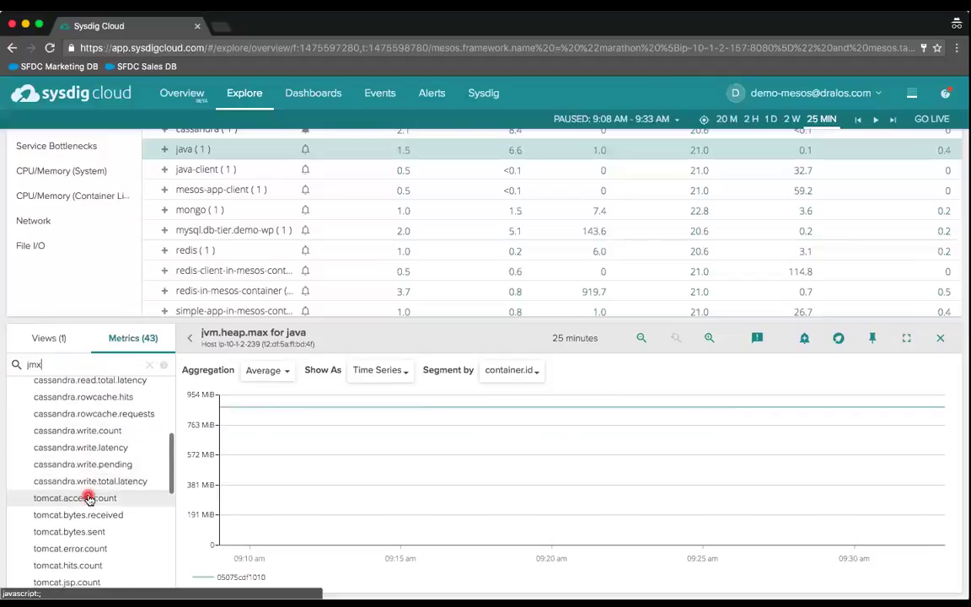
{"action": "scroll", "coordinate": [87, 497], "scroll_direction": "down", "scroll_amount": 10}
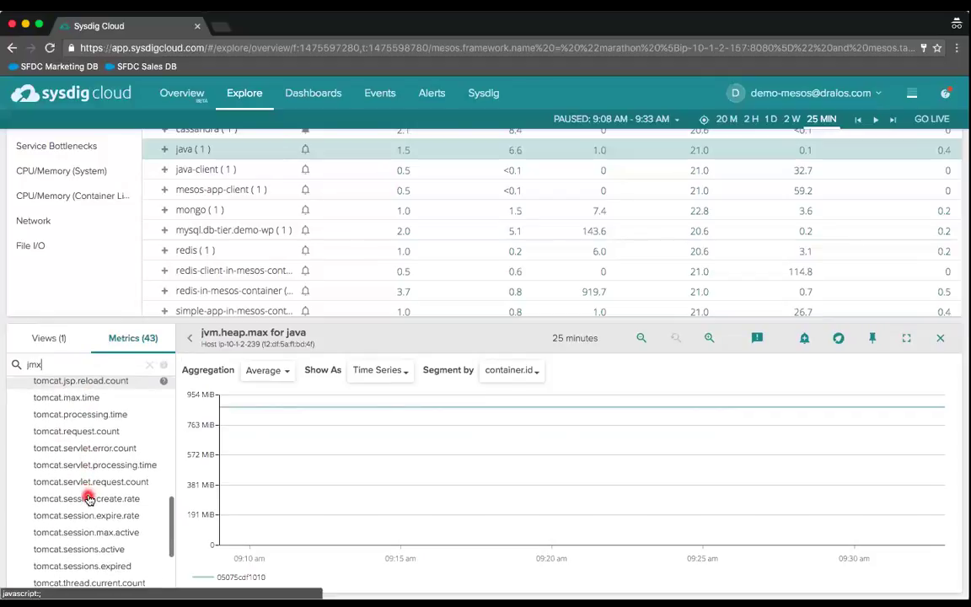
{"action": "scroll", "coordinate": [89, 499], "scroll_direction": "down", "scroll_amount": 5}
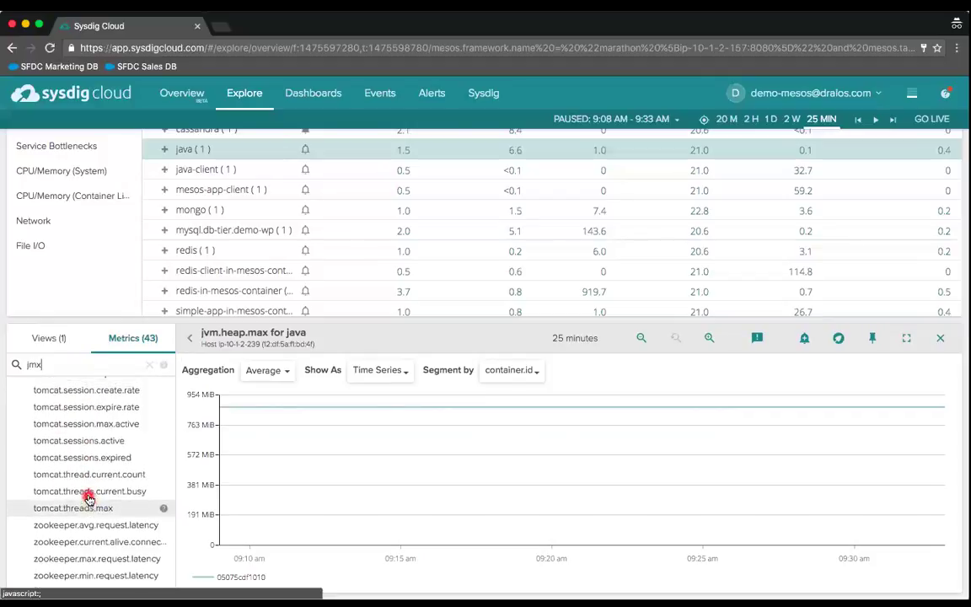
{"action": "scroll", "coordinate": [88, 498], "scroll_direction": "up", "scroll_amount": 7}
{"action": "scroll", "coordinate": [88, 498], "scroll_direction": "up", "scroll_amount": 3}
{"action": "scroll", "coordinate": [89, 498], "scroll_direction": "up", "scroll_amount": 4}
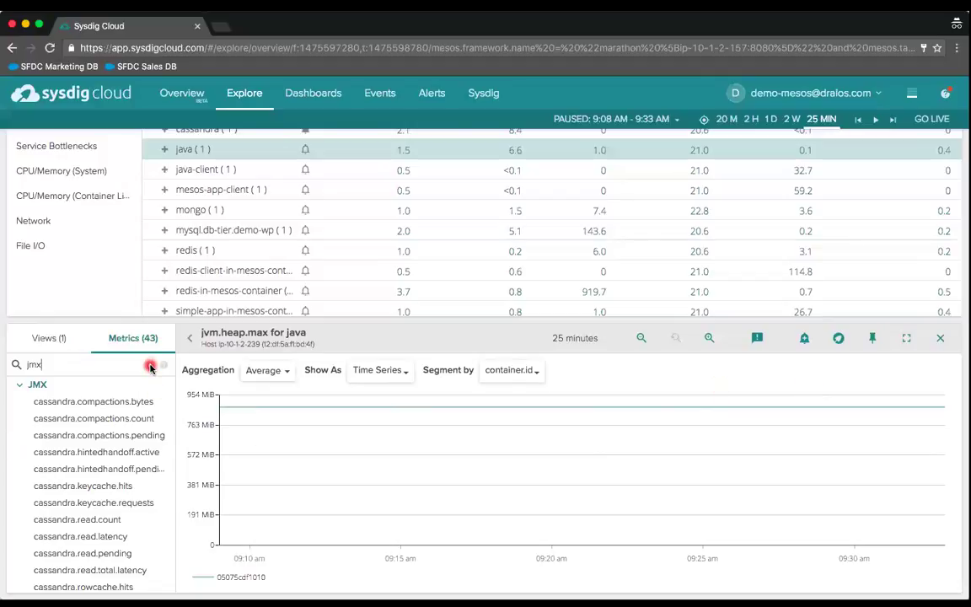
- Clear the jmx metrics search and search for 'statsd' instead
{"action": "left_click", "coordinate": [150, 366]}
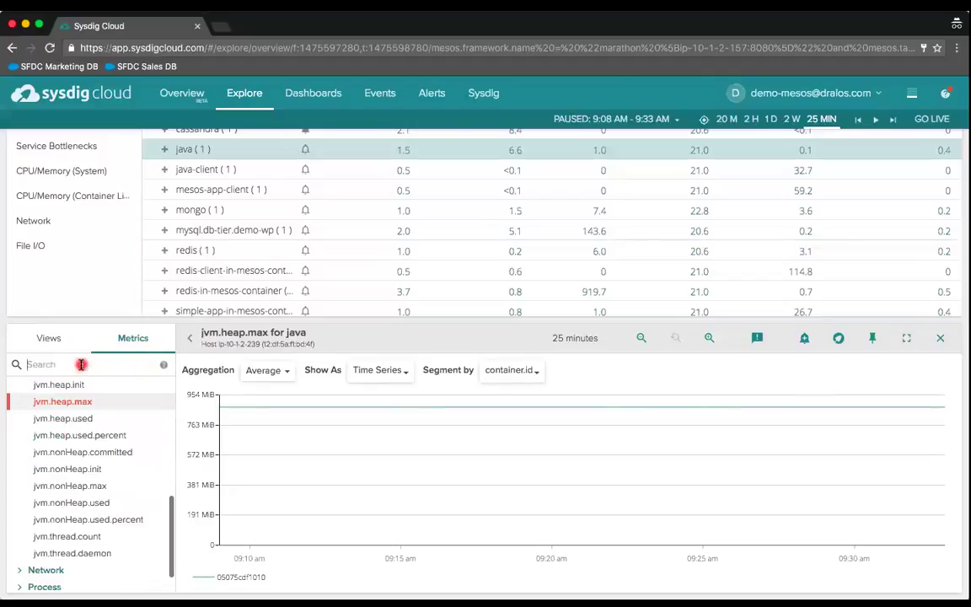
{"action": "type", "text": "stat"}
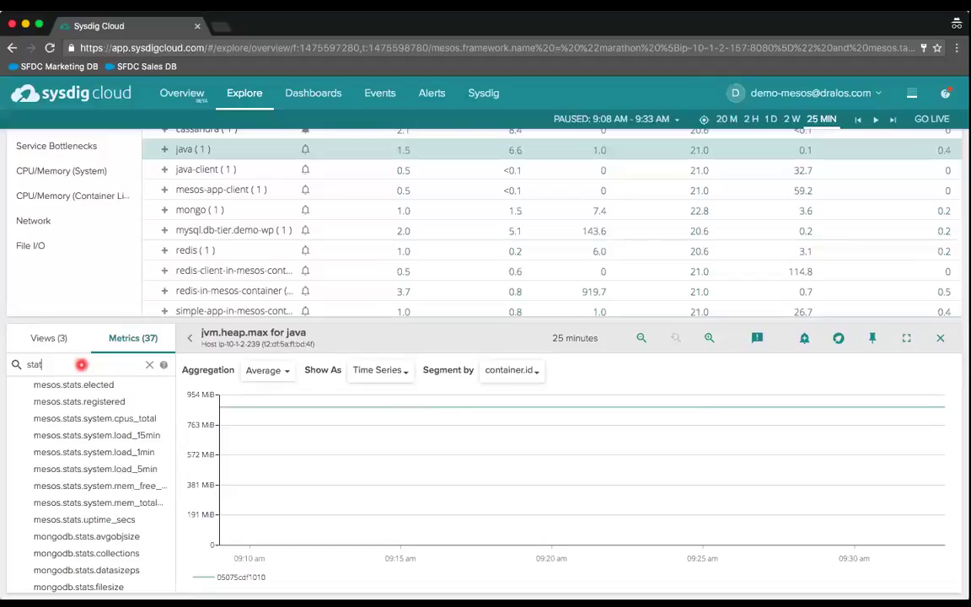
{"action": "type", "text": "sd"}
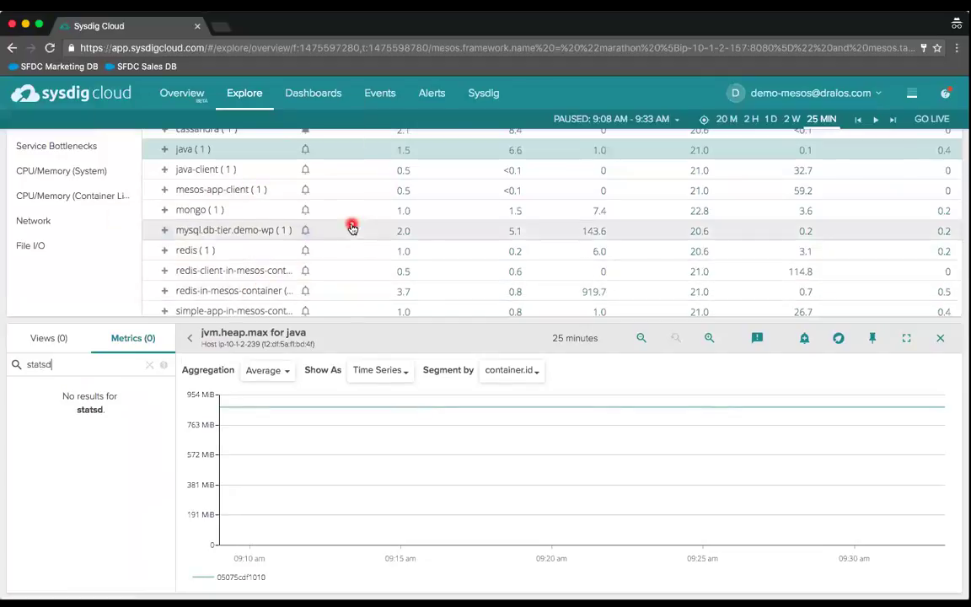
- Show jvm.heap.max for the mongo container (no data), then redo the 'statsd' metric search
{"action": "left_click", "coordinate": [260, 211]}
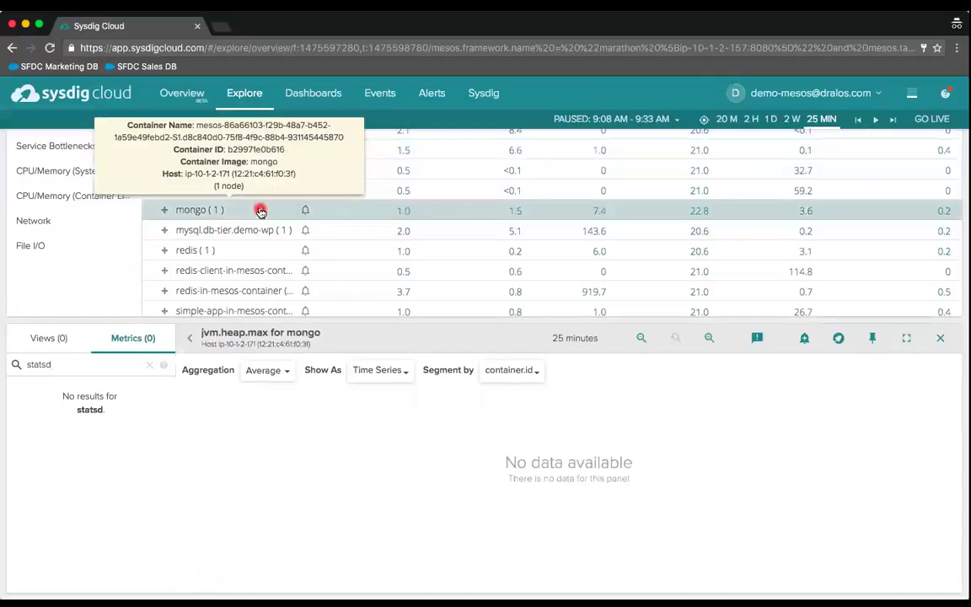
{"action": "left_click", "coordinate": [146, 369]}
{"action": "left_click", "coordinate": [89, 365]}
{"action": "type", "text": "statsd"}
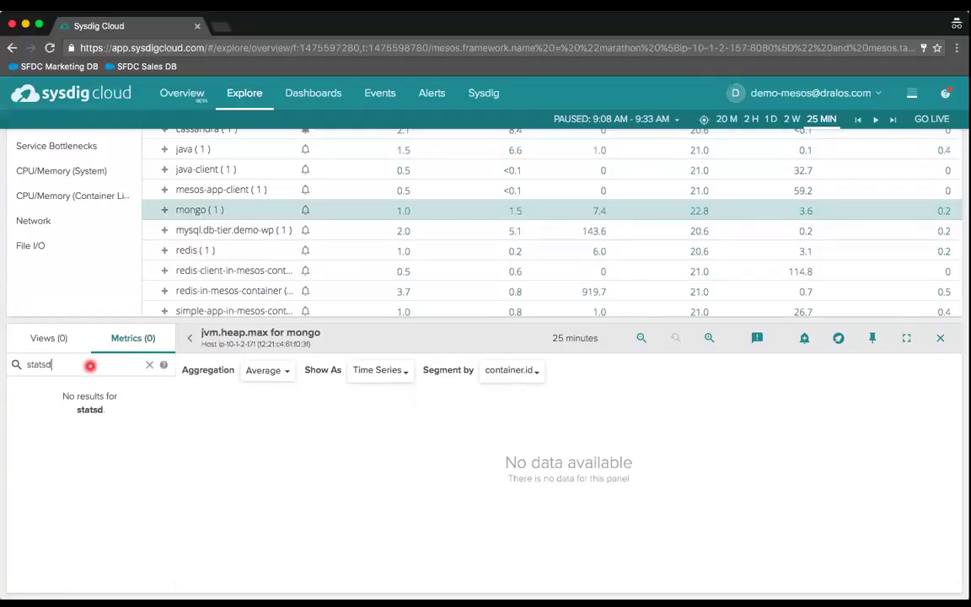
{"action": "mouse_move", "coordinate": [208, 210]}
{"action": "scroll", "coordinate": [167, 287], "scroll_direction": "up", "scroll_amount": 4}
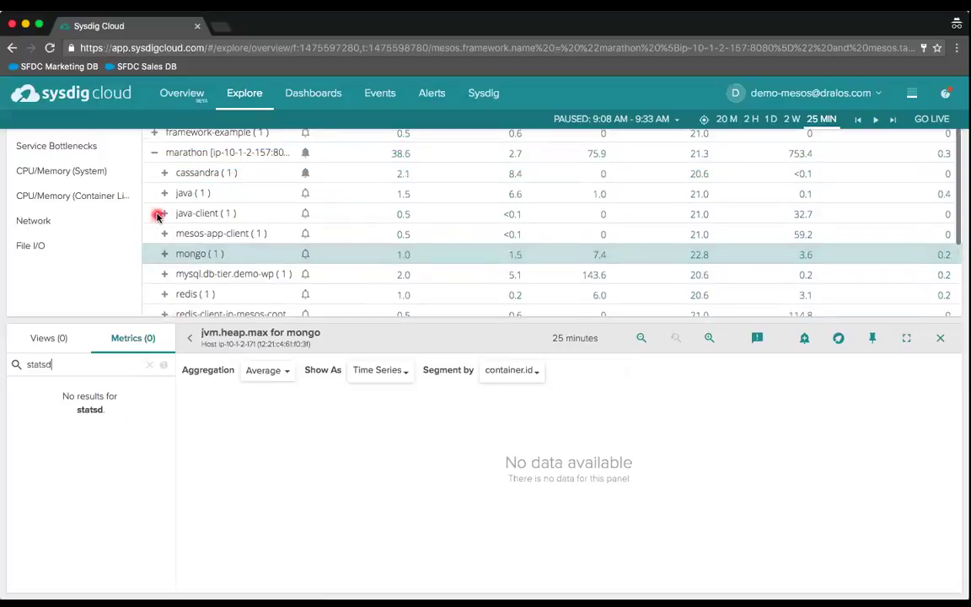
{"action": "scroll", "coordinate": [228, 160], "scroll_direction": "up", "scroll_amount": 1}
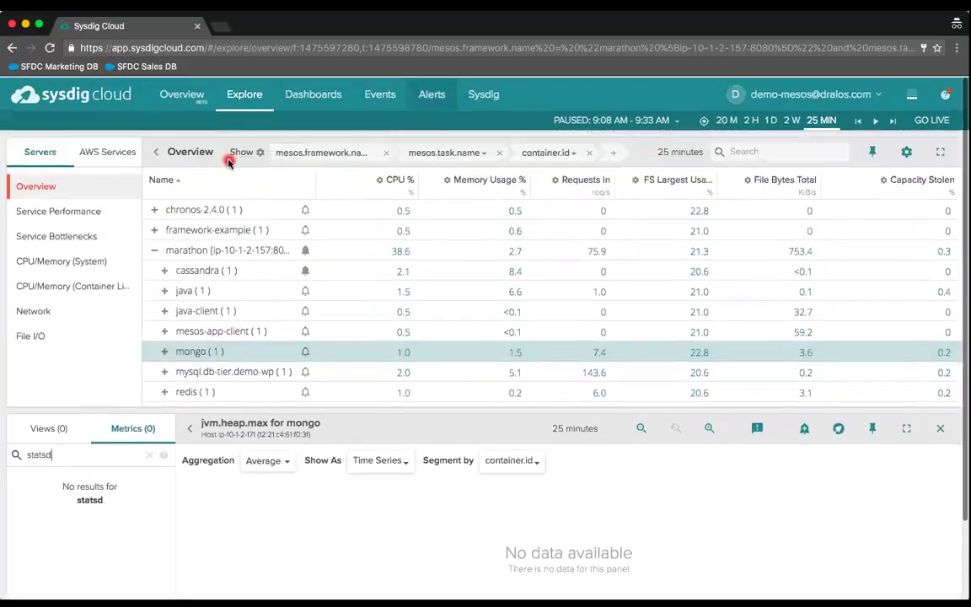
- Go to Dashboards, landing on Container Vision, and scroll the saved dashboards sidebar
{"action": "left_click", "coordinate": [307, 95]}
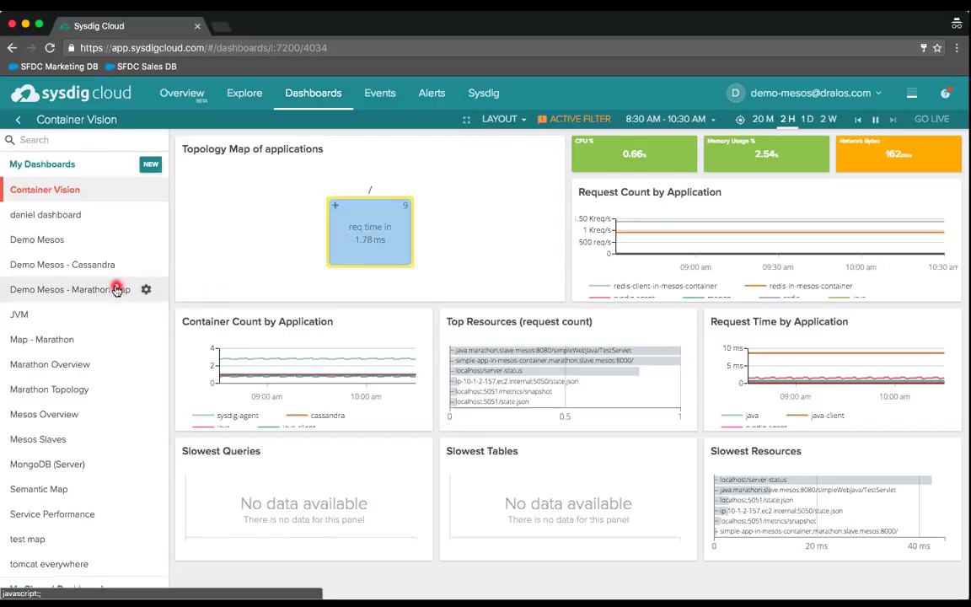
{"action": "scroll", "coordinate": [118, 291], "scroll_direction": "down", "scroll_amount": 5}
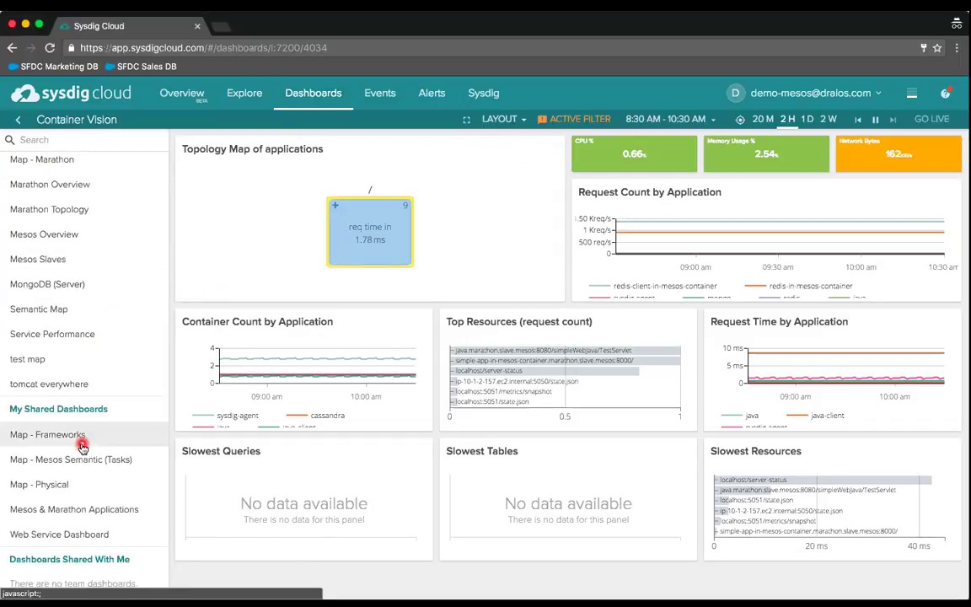
- Open the Web Service Dashboard for wordpress.app-tier.demo-wp, briefly collapsing and restoring the sidebar
{"action": "left_click", "coordinate": [62, 538]}
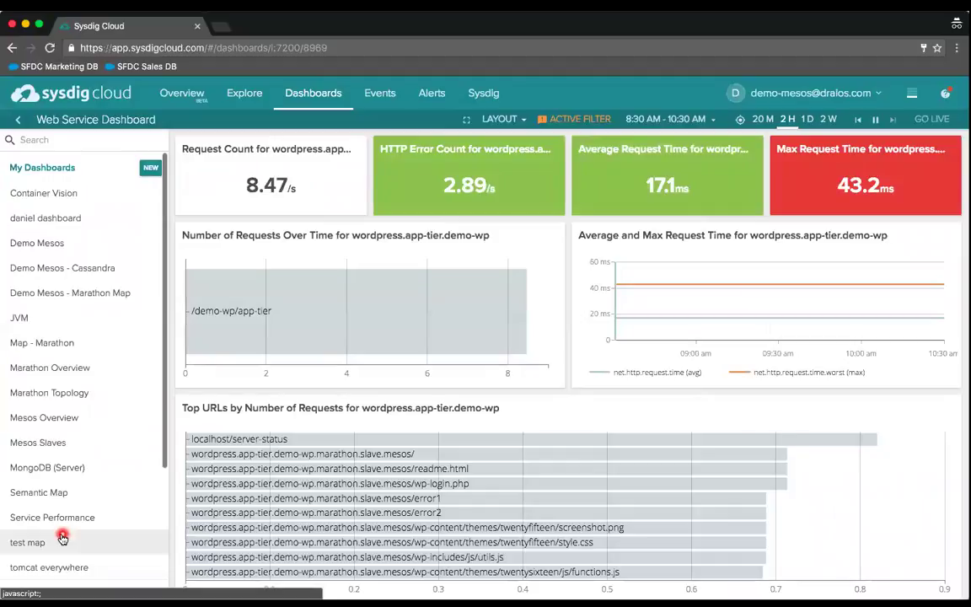
{"action": "scroll", "coordinate": [400, 431], "scroll_direction": "down", "scroll_amount": 1}
{"action": "scroll", "coordinate": [399, 432], "scroll_direction": "up", "scroll_amount": 1}
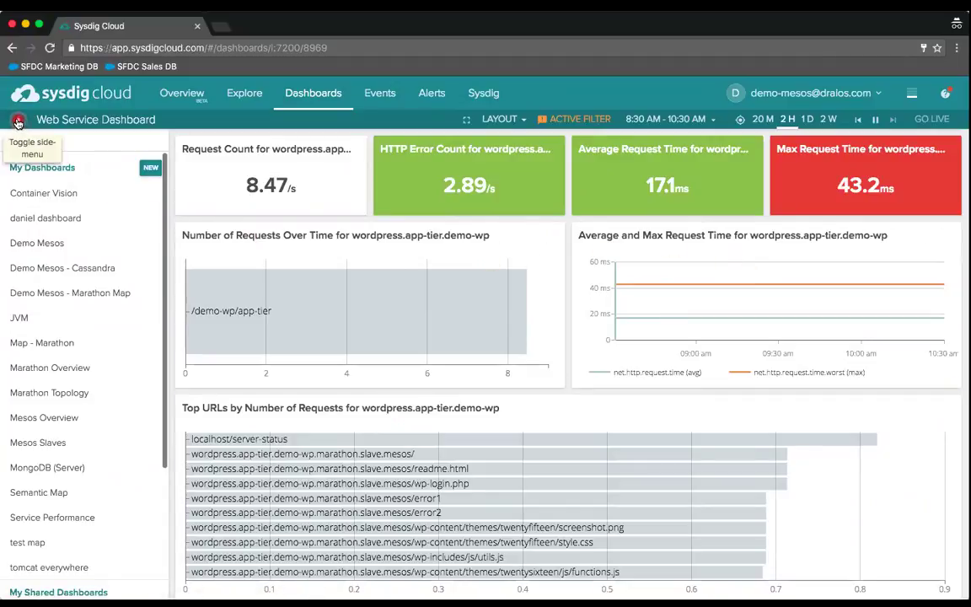
{"action": "left_click", "coordinate": [18, 122]}
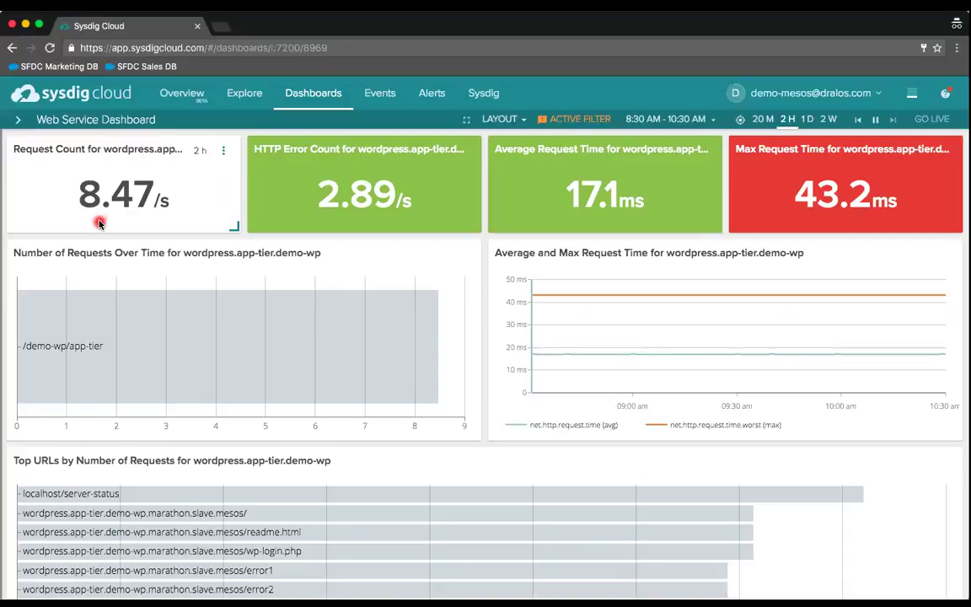
{"action": "left_click", "coordinate": [17, 122]}
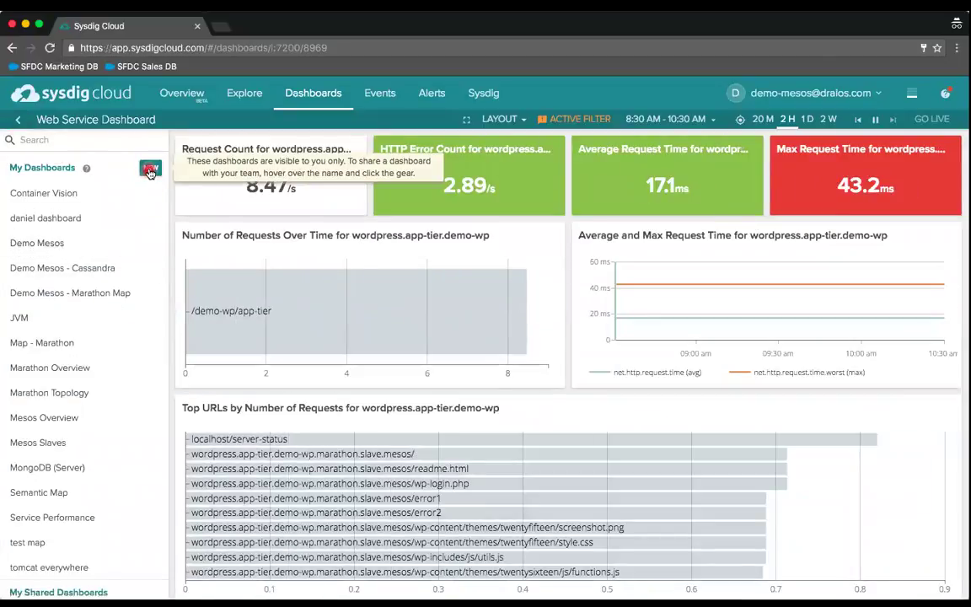
- Launch the New Dashboard Wizard and filter views by 'mong' to show MongoDB and MongoDB (Server)
{"action": "left_click", "coordinate": [150, 171]}
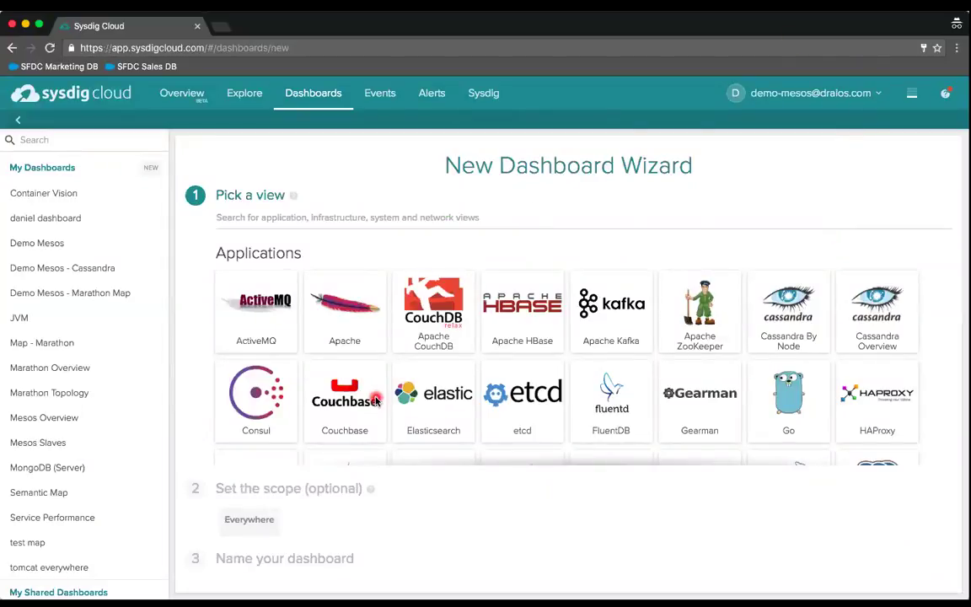
{"action": "scroll", "coordinate": [371, 396], "scroll_direction": "down", "scroll_amount": 2}
{"action": "scroll", "coordinate": [376, 400], "scroll_direction": "down", "scroll_amount": 1}
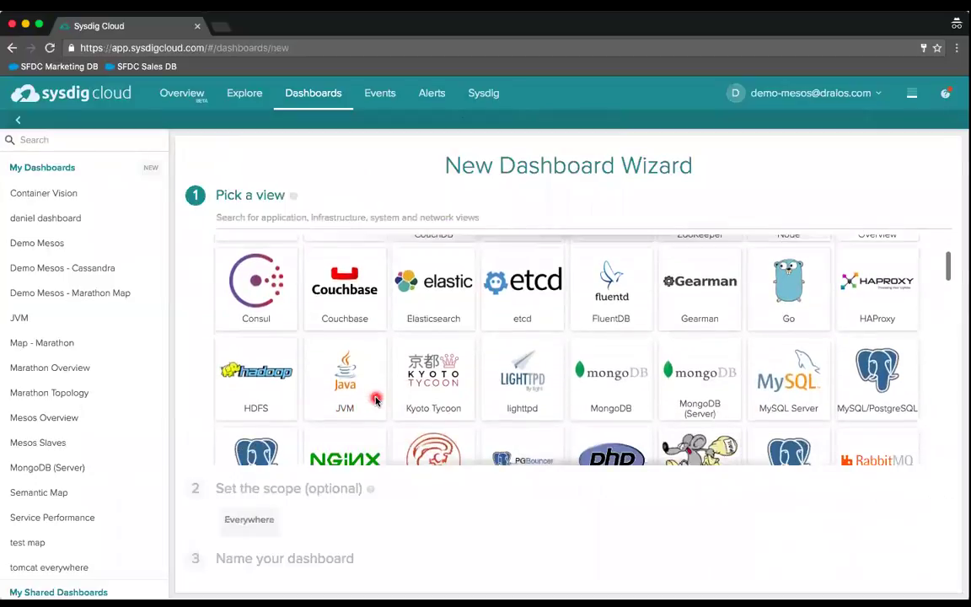
{"action": "scroll", "coordinate": [376, 399], "scroll_direction": "down", "scroll_amount": 2}
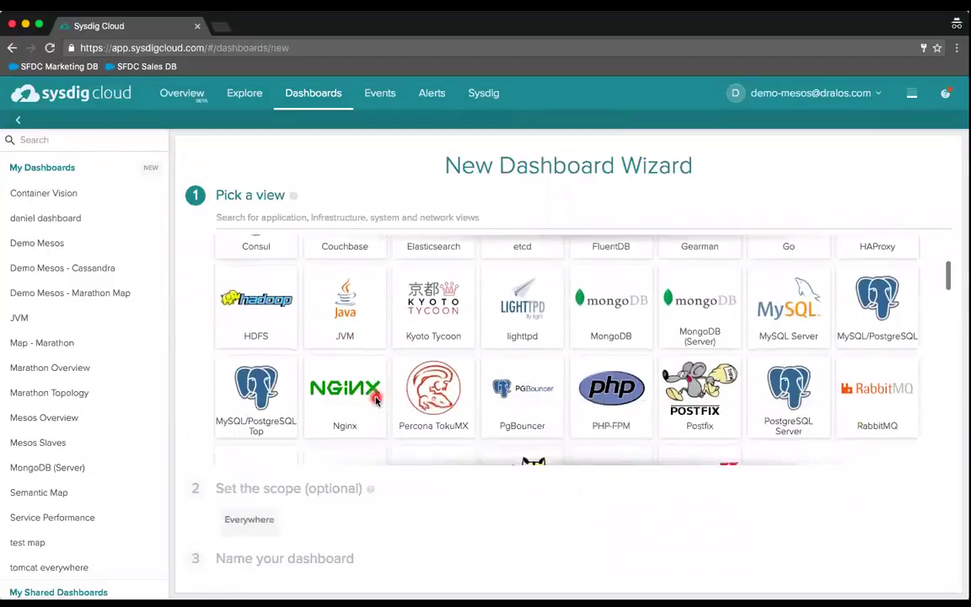
{"action": "scroll", "coordinate": [376, 400], "scroll_direction": "up", "scroll_amount": 5}
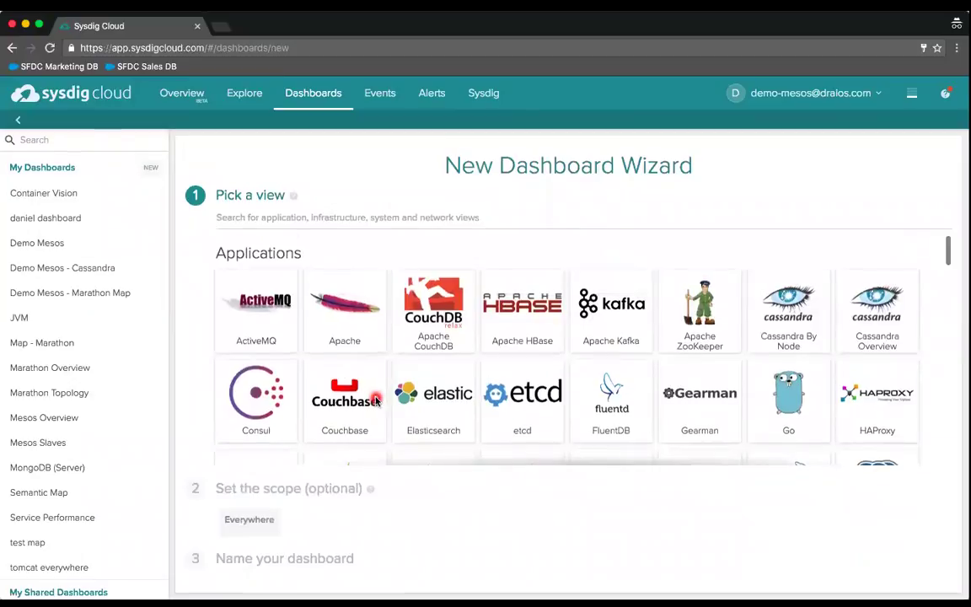
{"action": "left_click", "coordinate": [333, 219]}
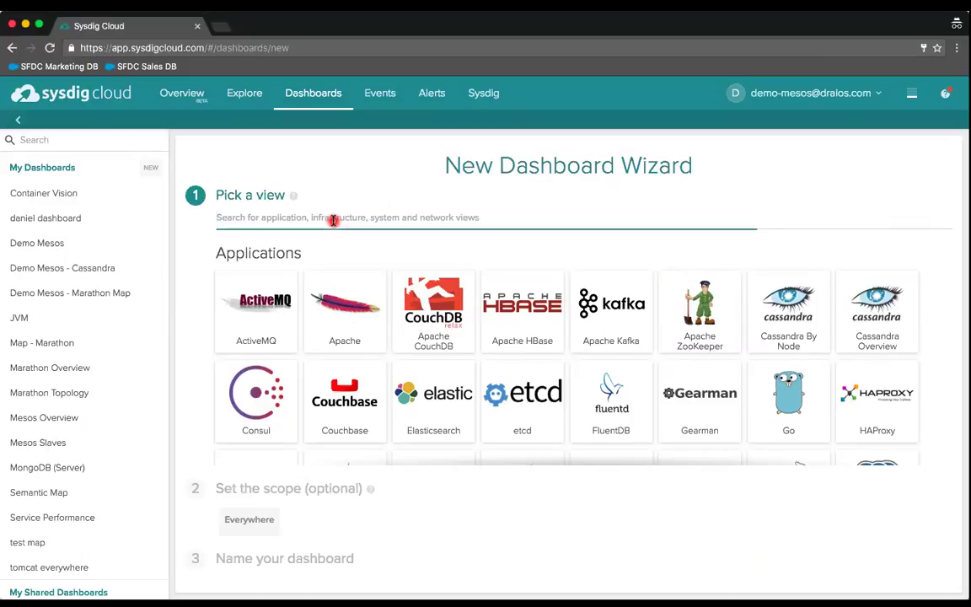
{"action": "type", "text": "mong"}
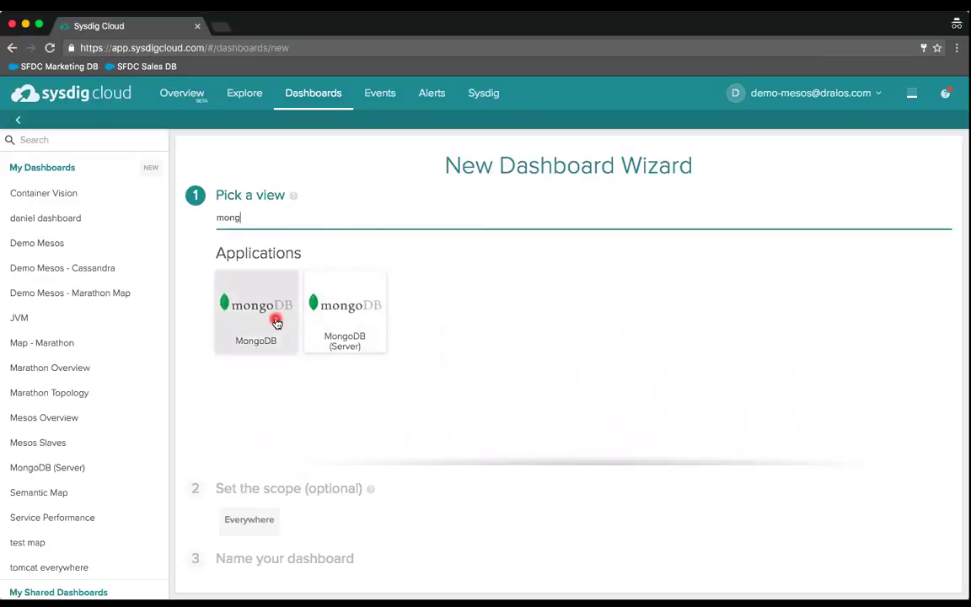
- Choose the MongoDB view and set the dashboard scope key to marathon.group.name
{"action": "left_click", "coordinate": [276, 322]}
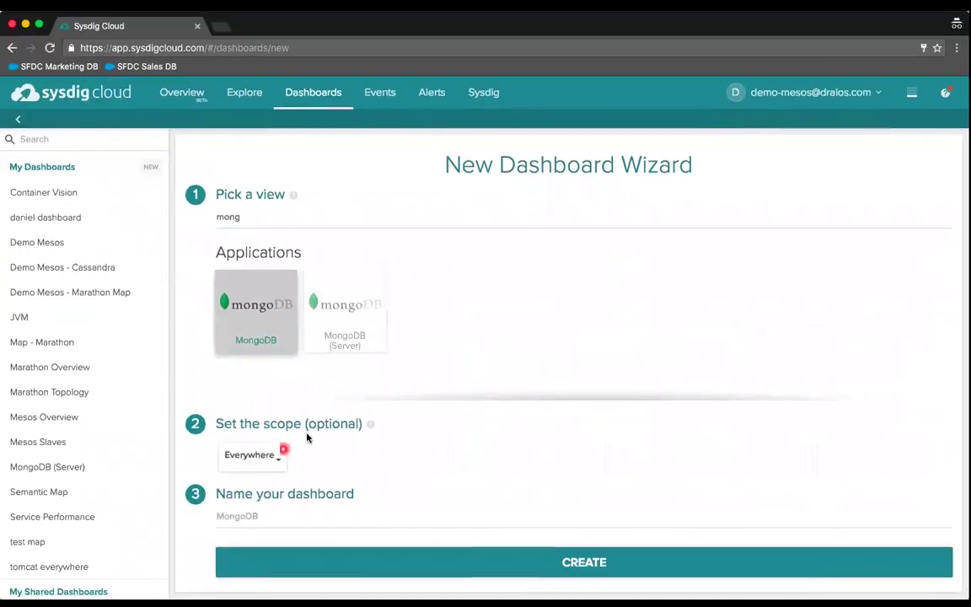
{"action": "left_click", "coordinate": [253, 456]}
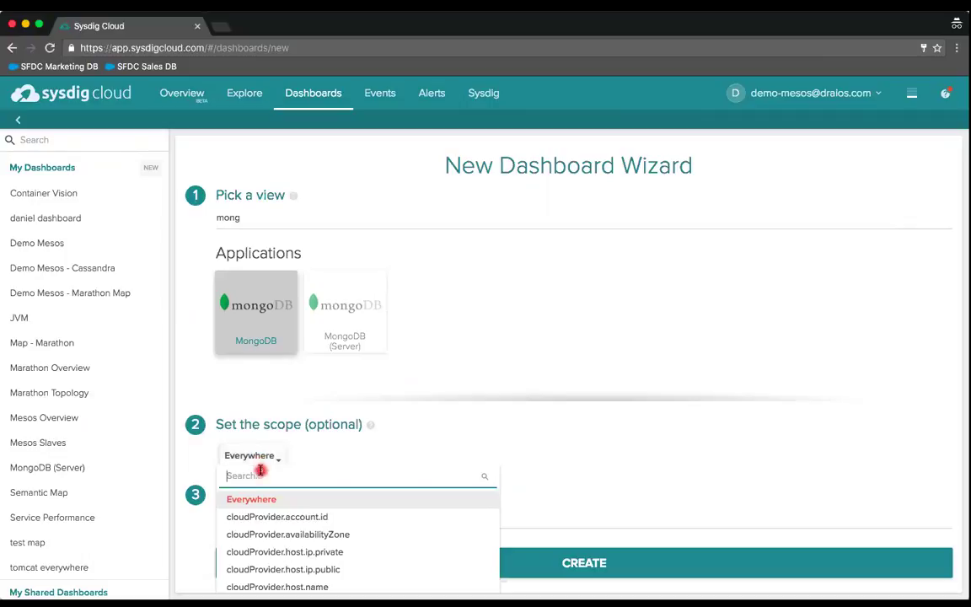
{"action": "type", "text": "marathon"}
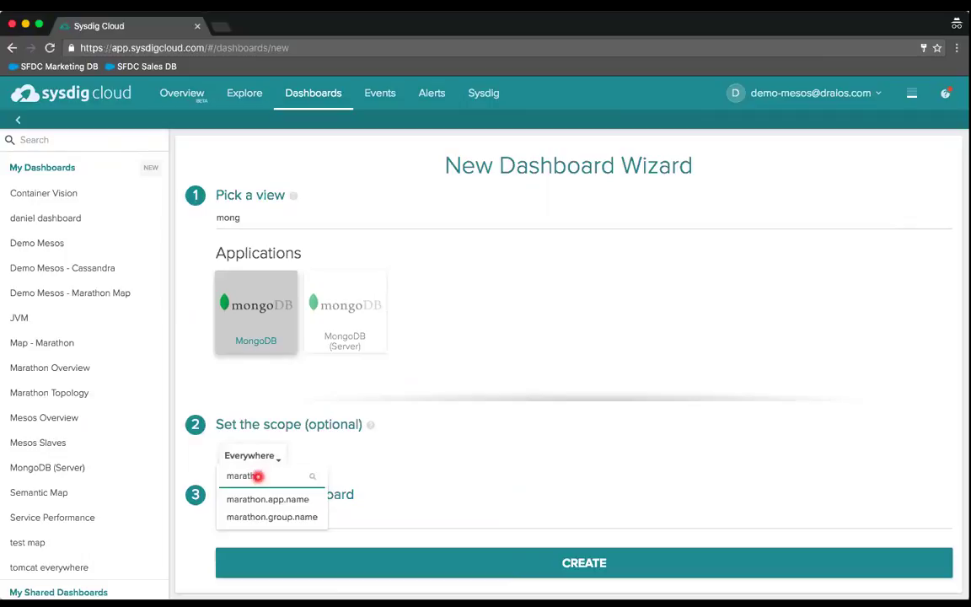
{"action": "left_click", "coordinate": [258, 500]}
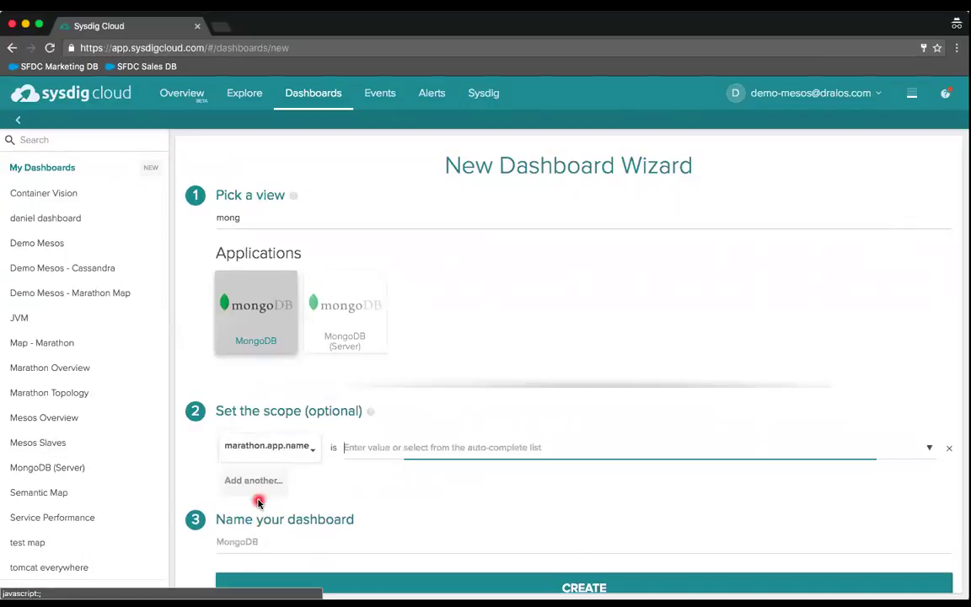
{"action": "type", "text": "mo"}
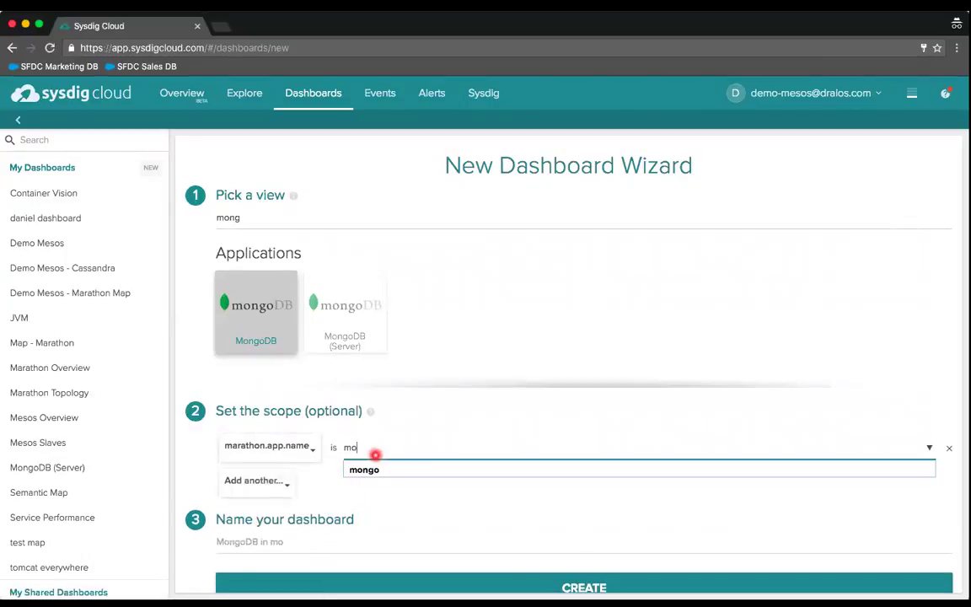
{"action": "type", "text": "ngo"}
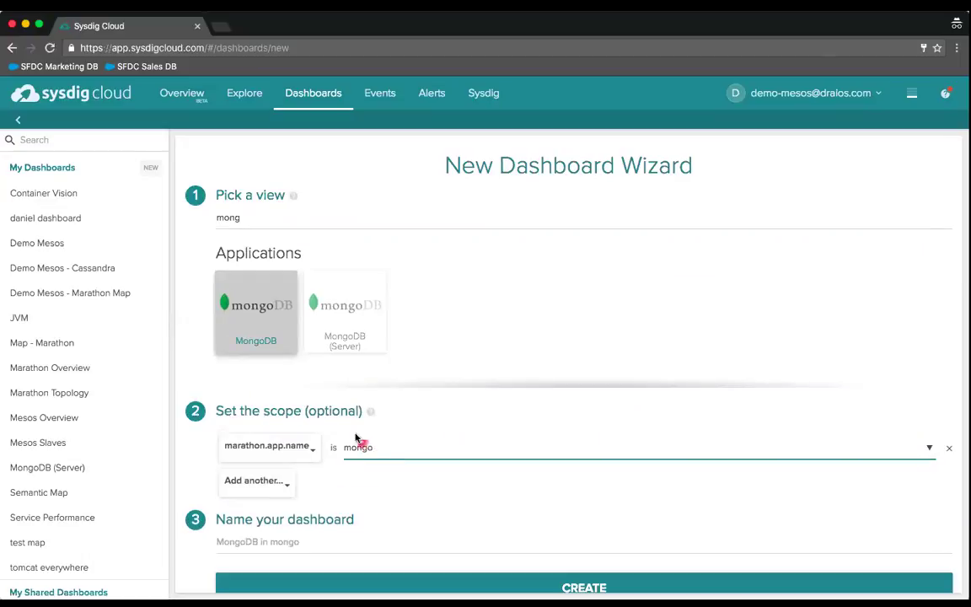
{"action": "left_click", "coordinate": [310, 455]}
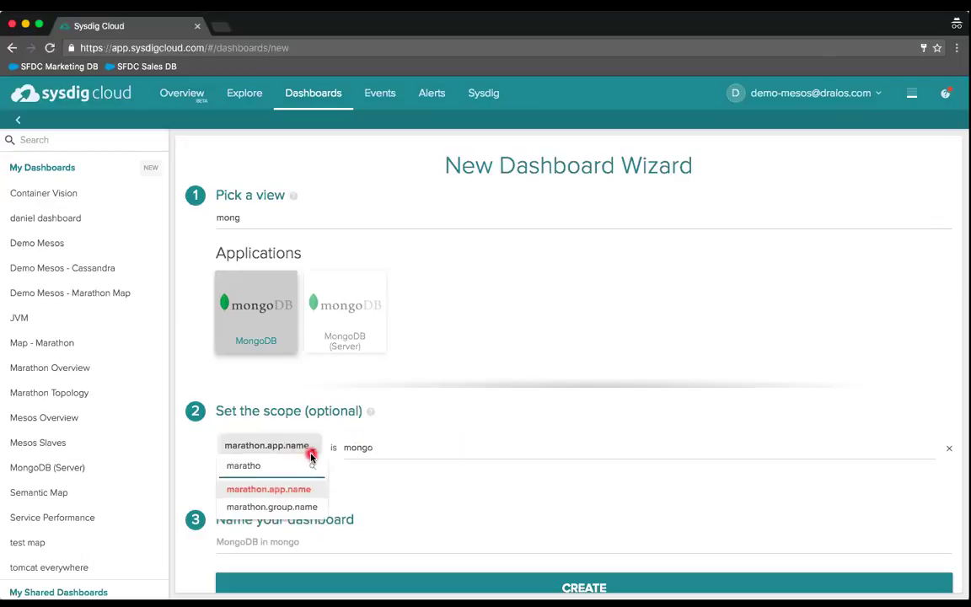
{"action": "key", "text": "BackSpace"}
{"action": "key", "text": "BackSpace"}
{"action": "left_click", "coordinate": [245, 506]}
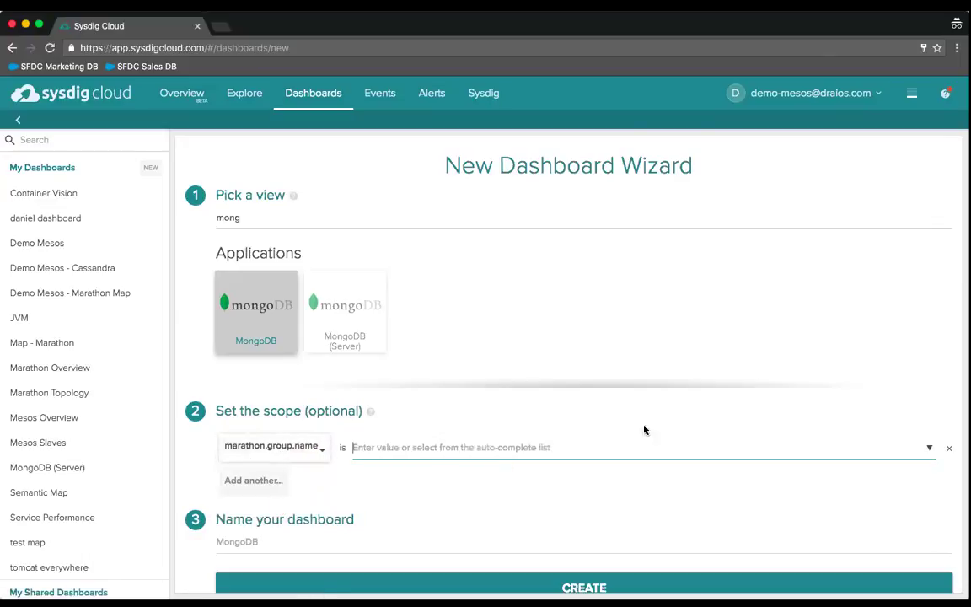
- Scope it to /demo-wp/db-tier and create the 'MongoDB in /demo-wp/db-tier' dashboard
{"action": "left_click", "coordinate": [929, 447]}
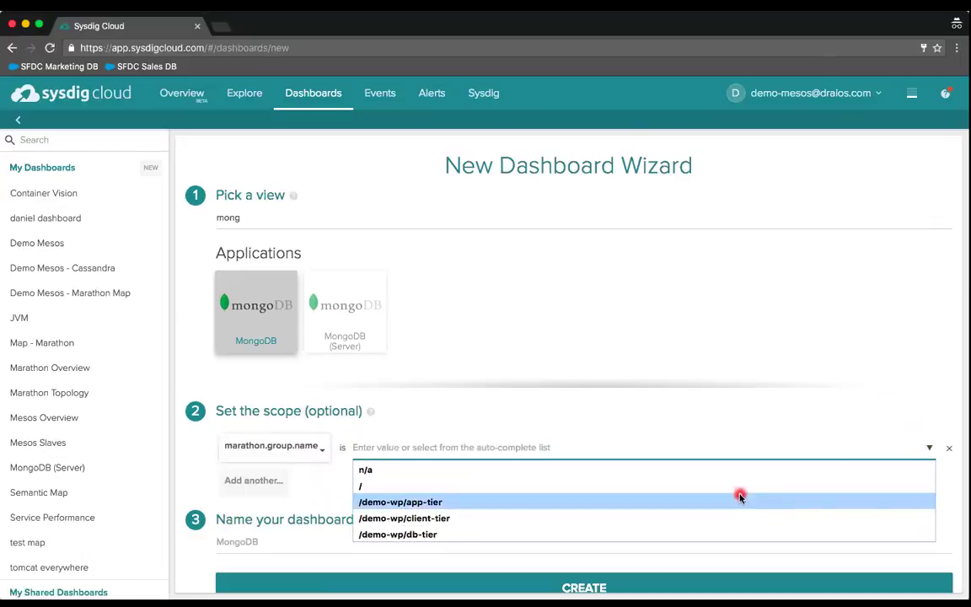
{"action": "left_click", "coordinate": [549, 535]}
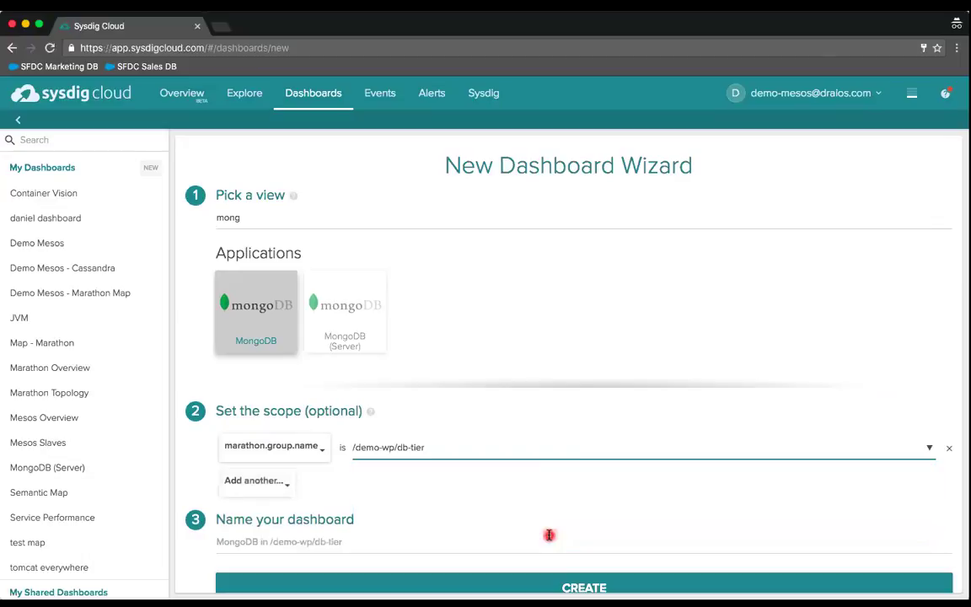
{"action": "scroll", "coordinate": [441, 512], "scroll_direction": "down", "scroll_amount": 1}
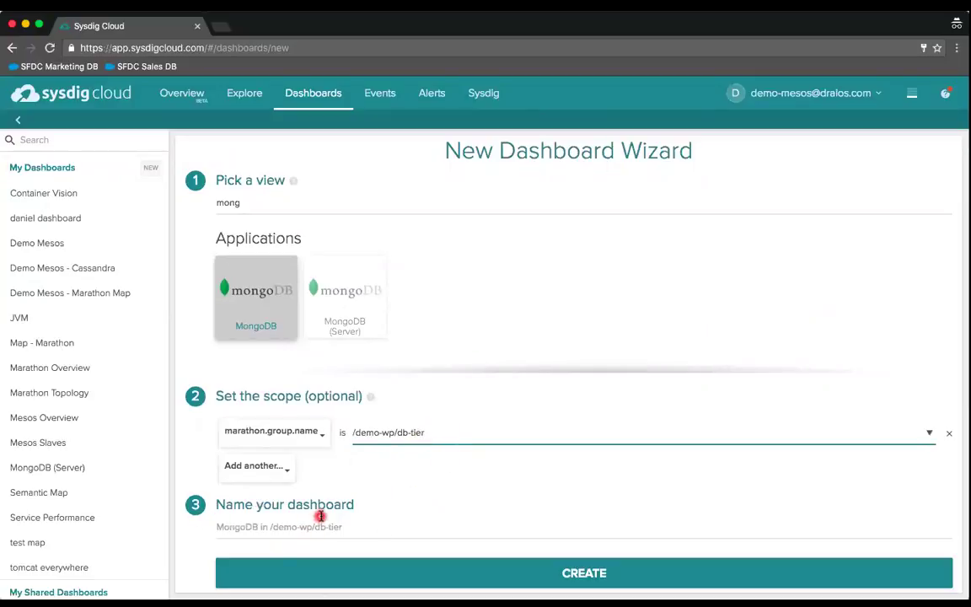
{"action": "left_click", "coordinate": [446, 571]}
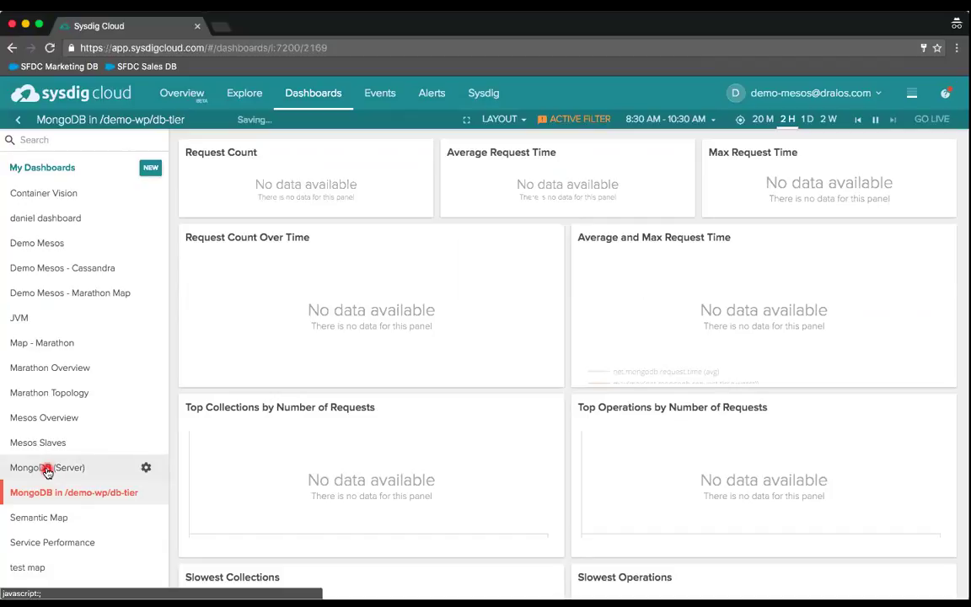
- Browse the MongoDB (Server) dashboard panels, then start another dashboard in the wizard
{"action": "left_click", "coordinate": [47, 469]}
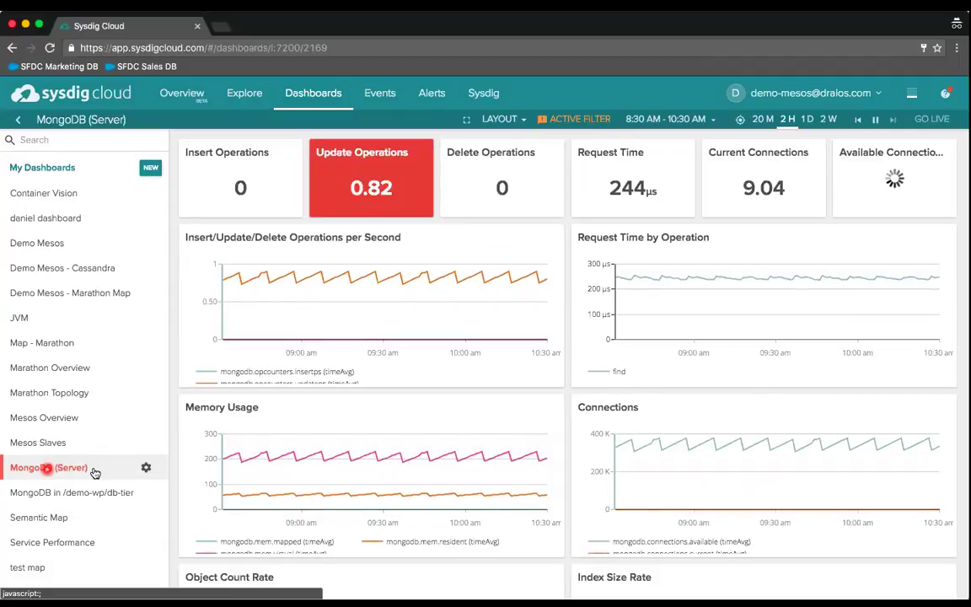
{"action": "scroll", "coordinate": [308, 491], "scroll_direction": "down", "scroll_amount": 2}
{"action": "scroll", "coordinate": [307, 492], "scroll_direction": "down", "scroll_amount": 2}
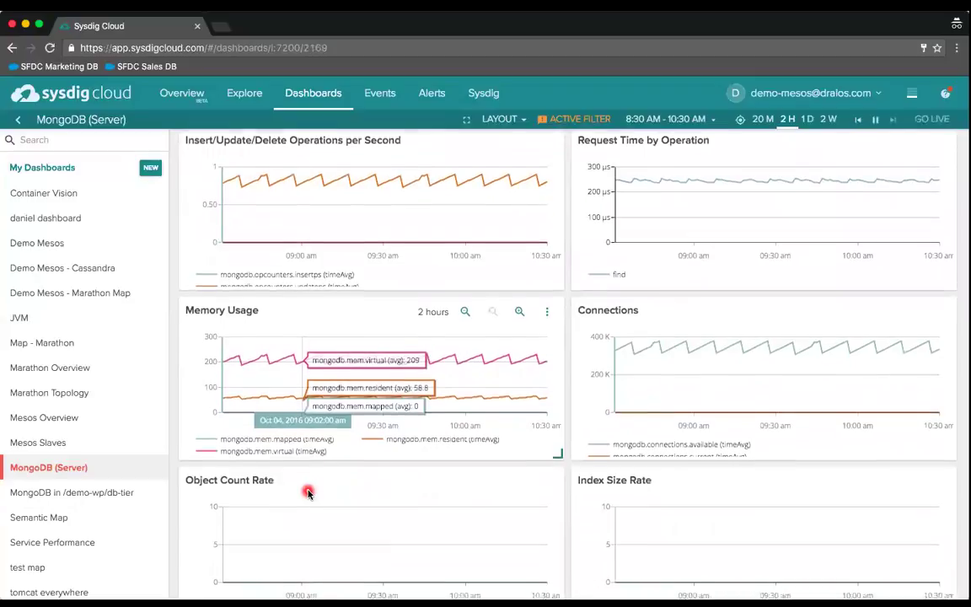
{"action": "scroll", "coordinate": [307, 493], "scroll_direction": "up", "scroll_amount": 4}
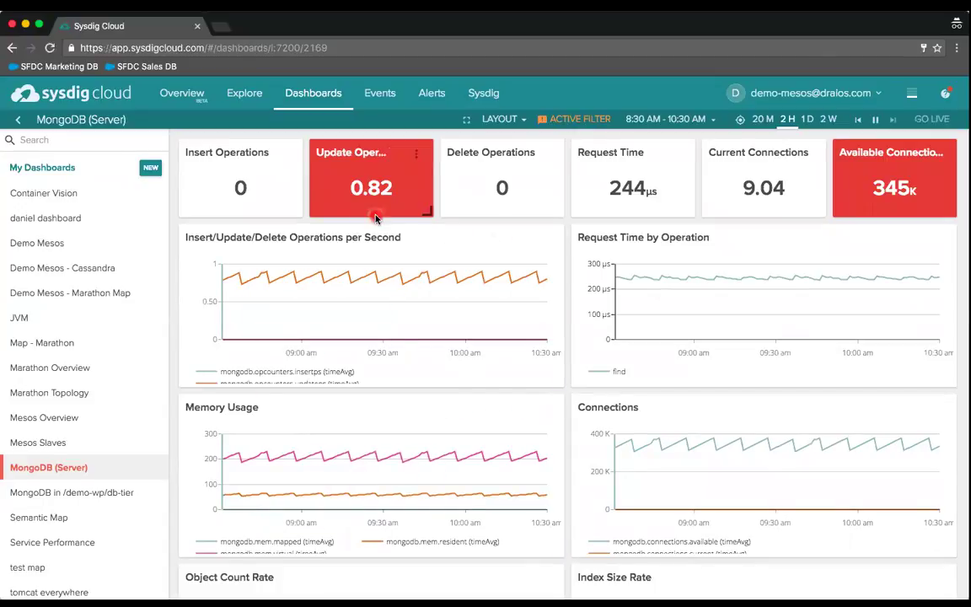
{"action": "left_click", "coordinate": [151, 169]}
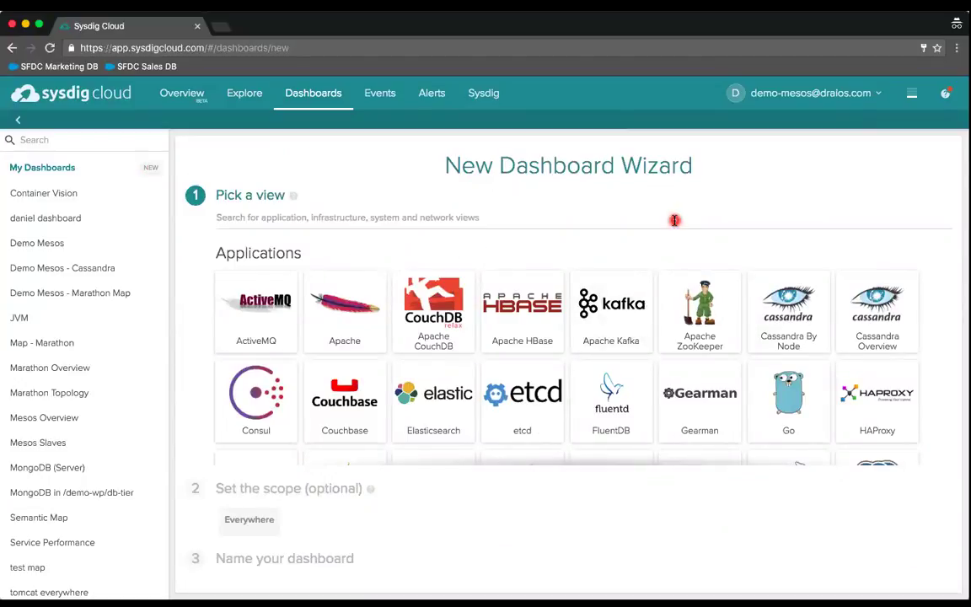
- Scroll the application tiles and pick the HAProxy view for the new dashboard
{"action": "scroll", "coordinate": [599, 311], "scroll_direction": "down", "scroll_amount": 2}
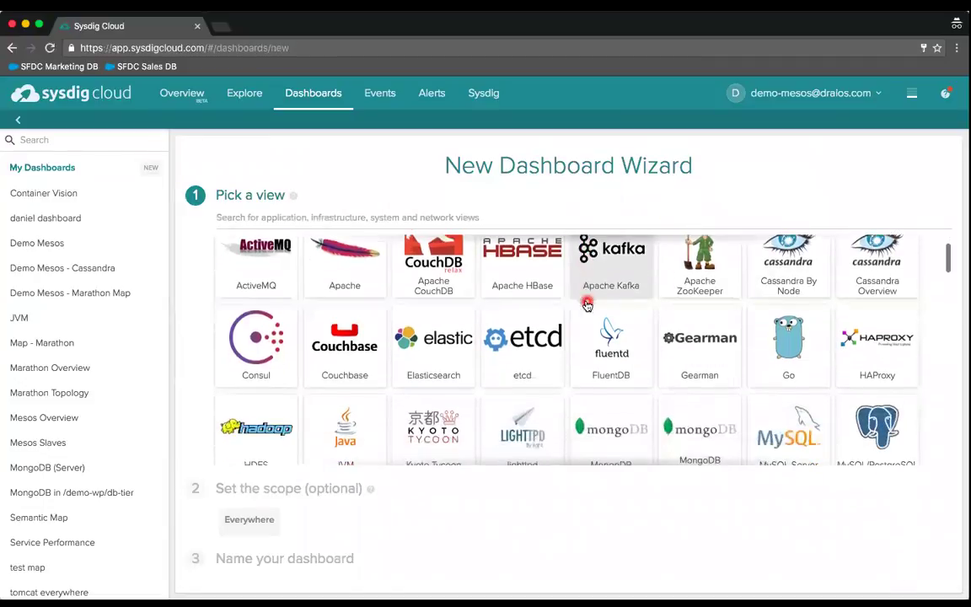
{"action": "scroll", "coordinate": [587, 303], "scroll_direction": "down", "scroll_amount": 2}
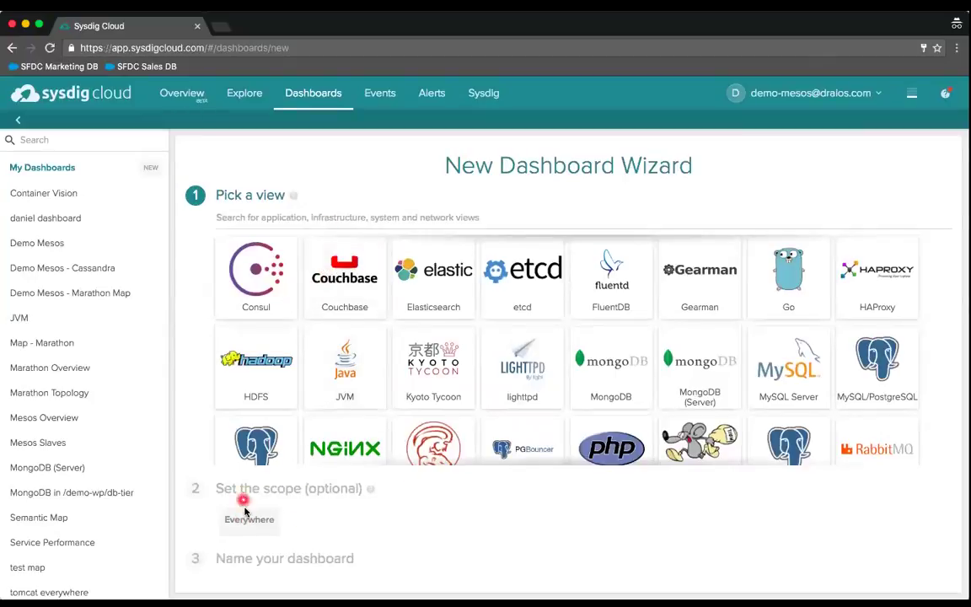
{"action": "left_click", "coordinate": [275, 532]}
{"action": "left_click", "coordinate": [288, 217]}
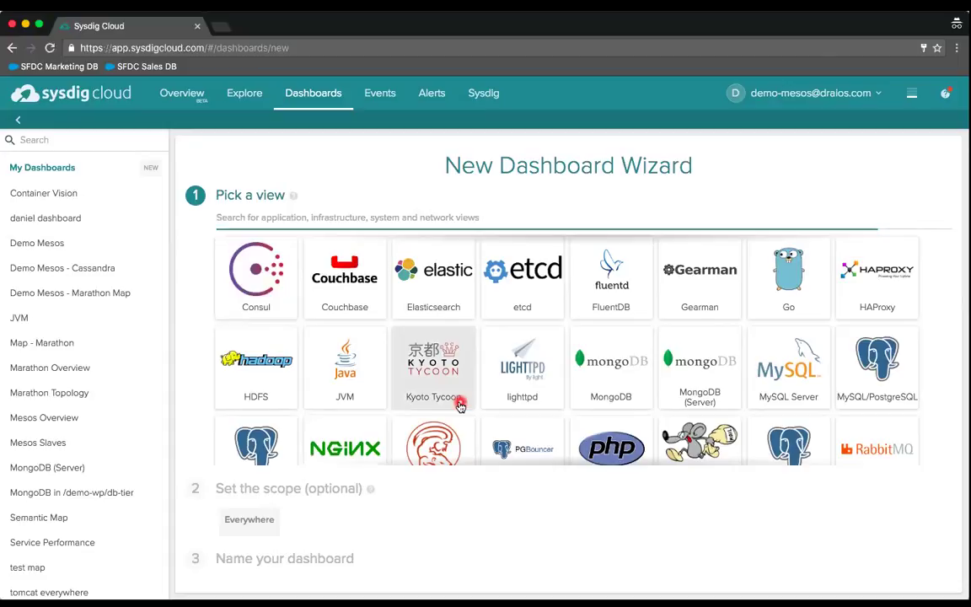
{"action": "left_click", "coordinate": [877, 307]}
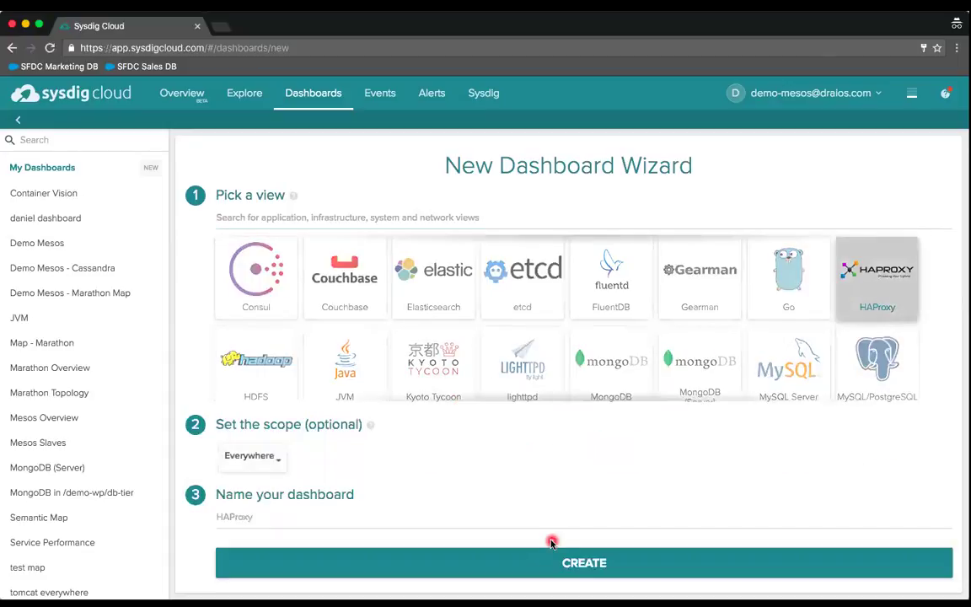
- Set the scope to cloudProvider.availabilityZone is us-east-1b
{"action": "left_click", "coordinate": [278, 461]}
{"action": "type", "text": "cloud"}
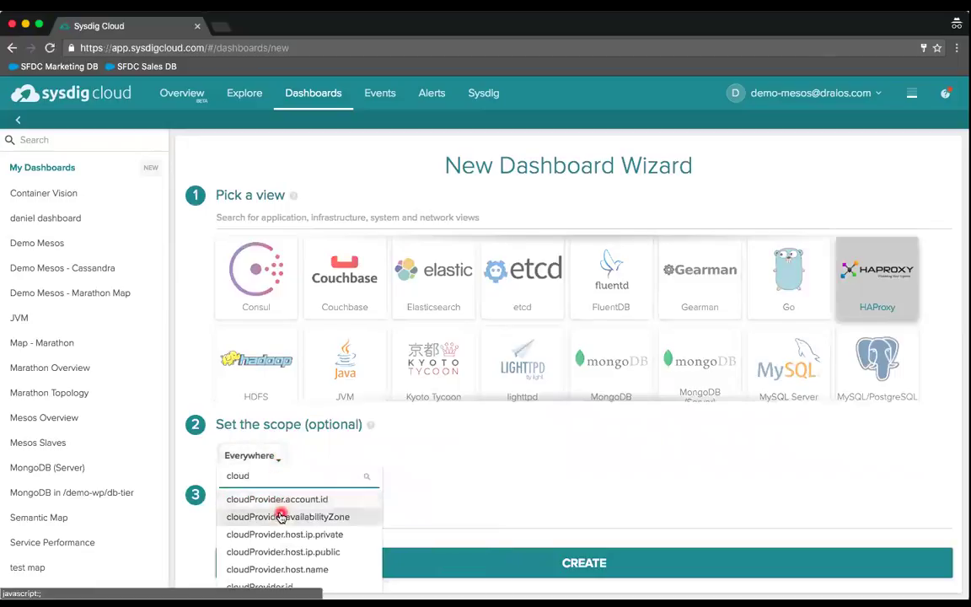
{"action": "left_click", "coordinate": [281, 517]}
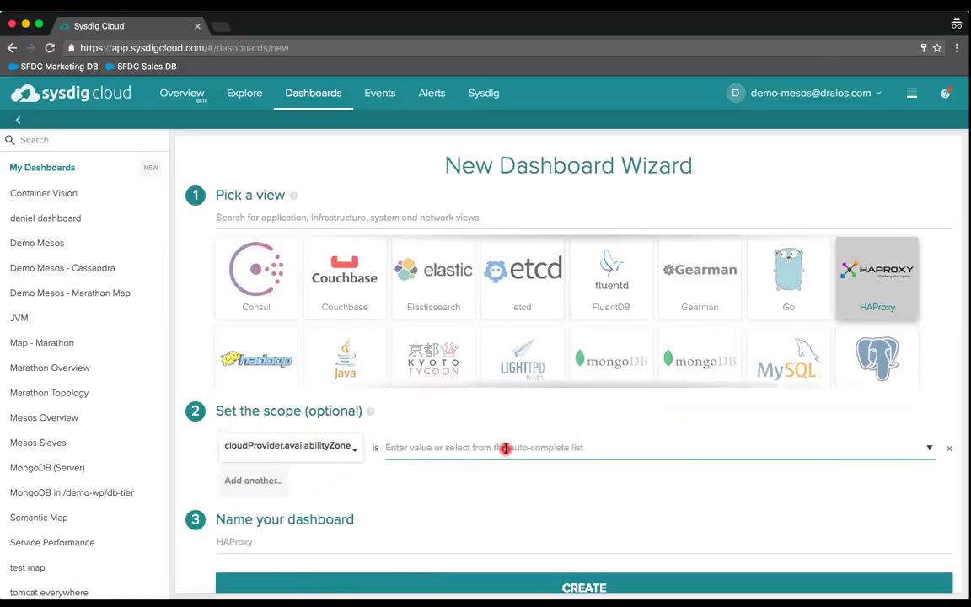
{"action": "type", "text": "us"}
{"action": "key", "text": "Return"}
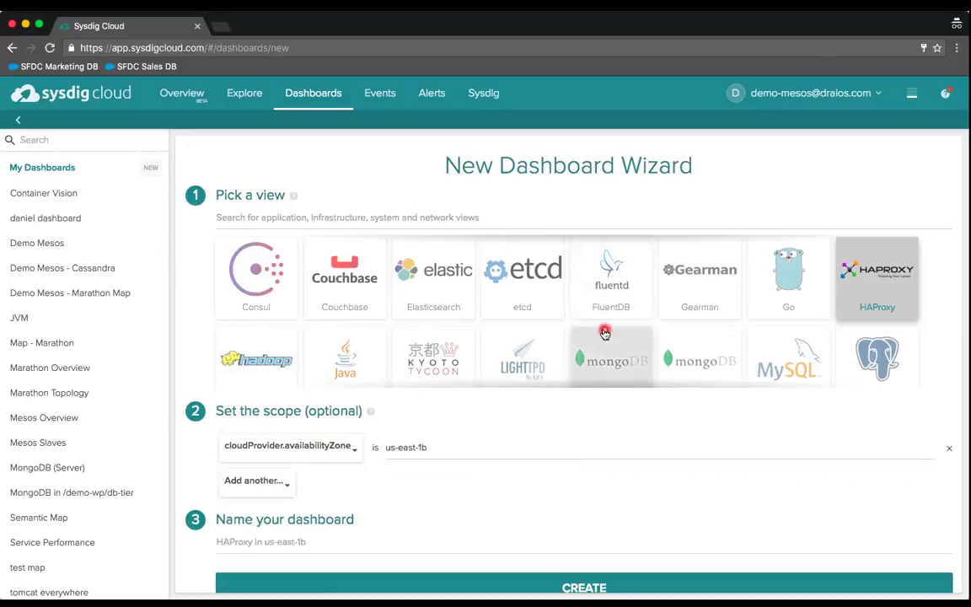
- Switch the view to MongoDB and create the 'MongoDB in us-east-1b' dashboard
{"action": "left_click", "coordinate": [604, 354]}
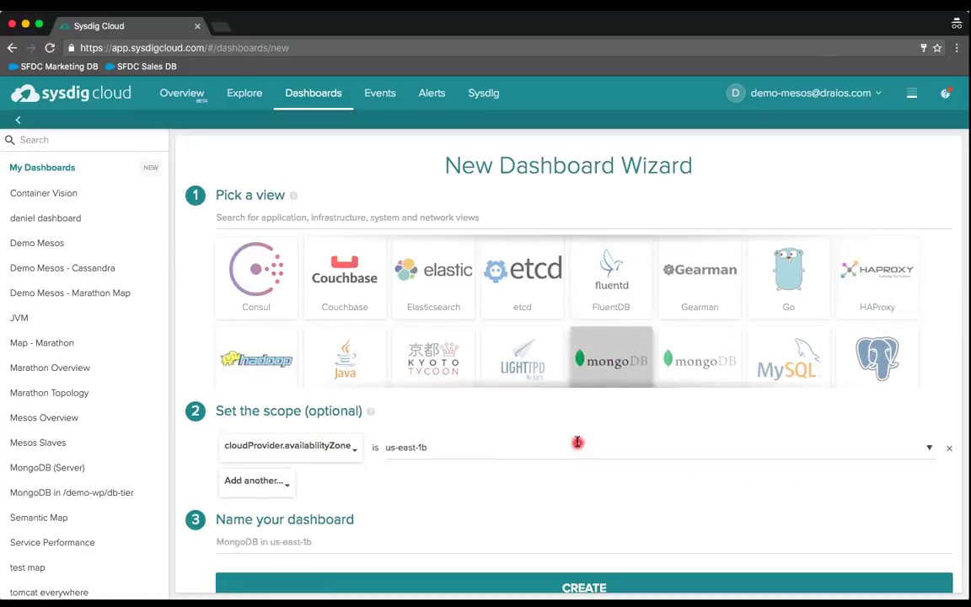
{"action": "scroll", "coordinate": [577, 443], "scroll_direction": "down", "scroll_amount": 1}
{"action": "left_click", "coordinate": [573, 574]}
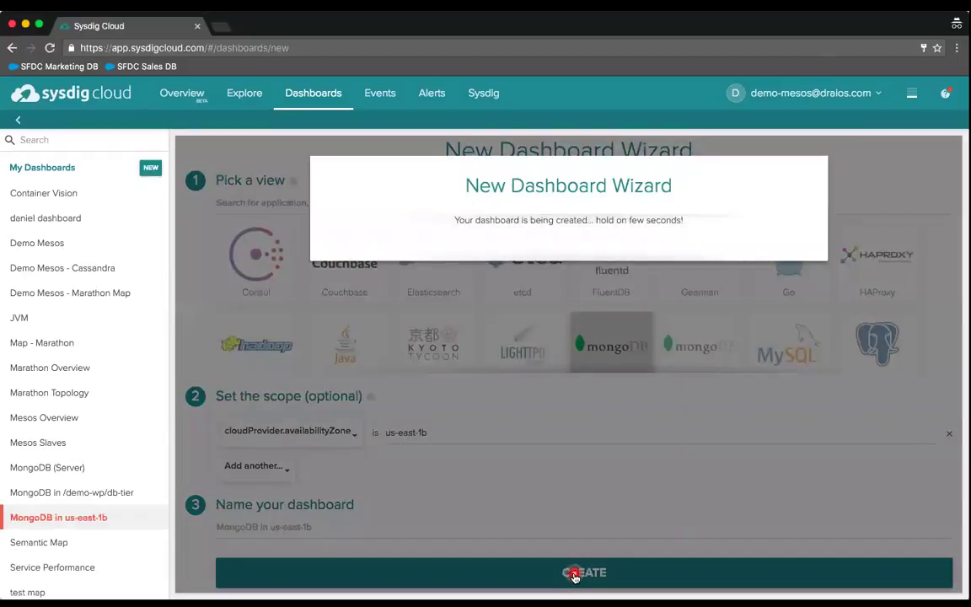
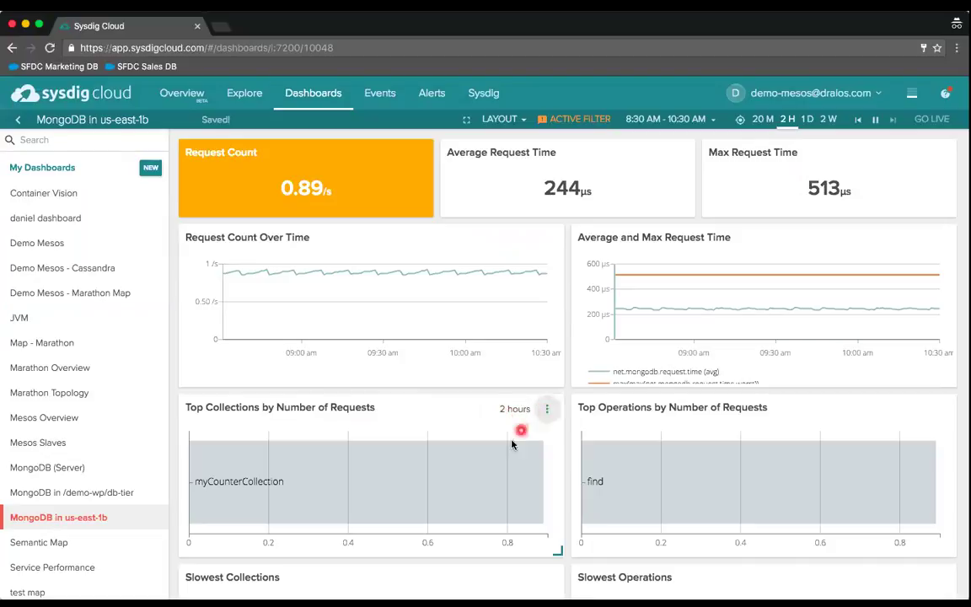
- Switch the Top Collections by Number of Requests panel to display as a Time Series chart
{"action": "left_click", "coordinate": [546, 413]}
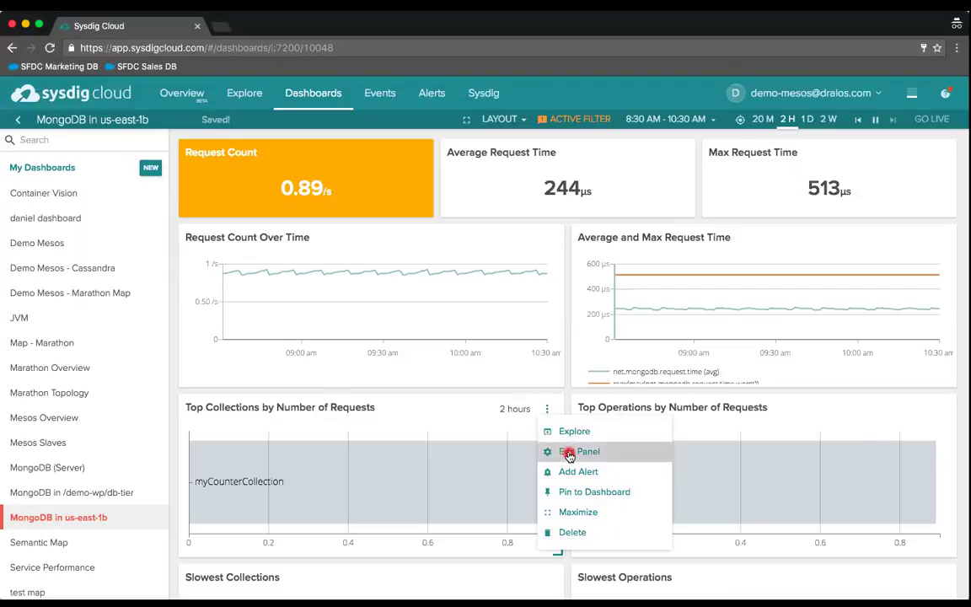
{"action": "left_click", "coordinate": [570, 455]}
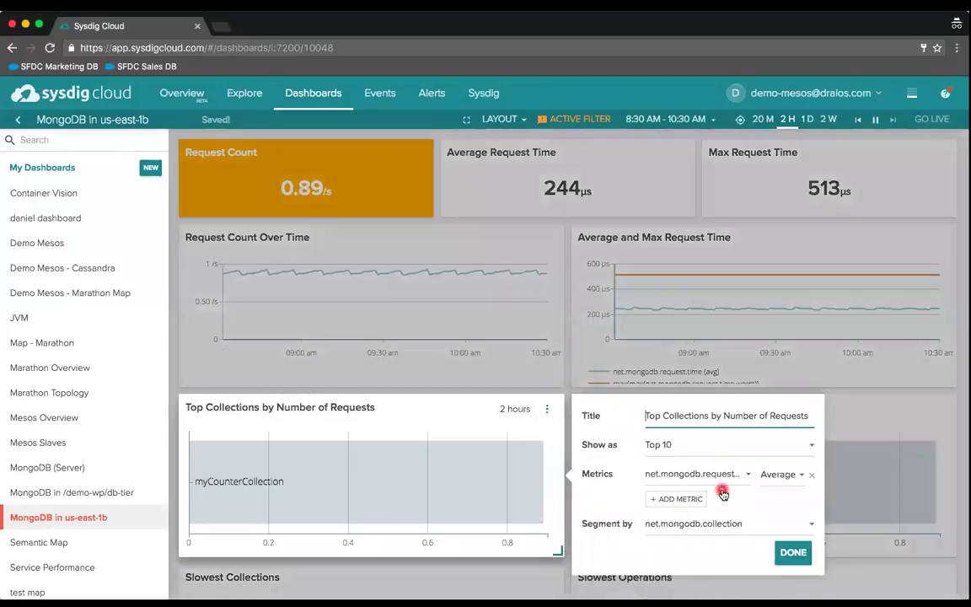
{"action": "left_click", "coordinate": [811, 445]}
{"action": "left_click", "coordinate": [684, 470]}
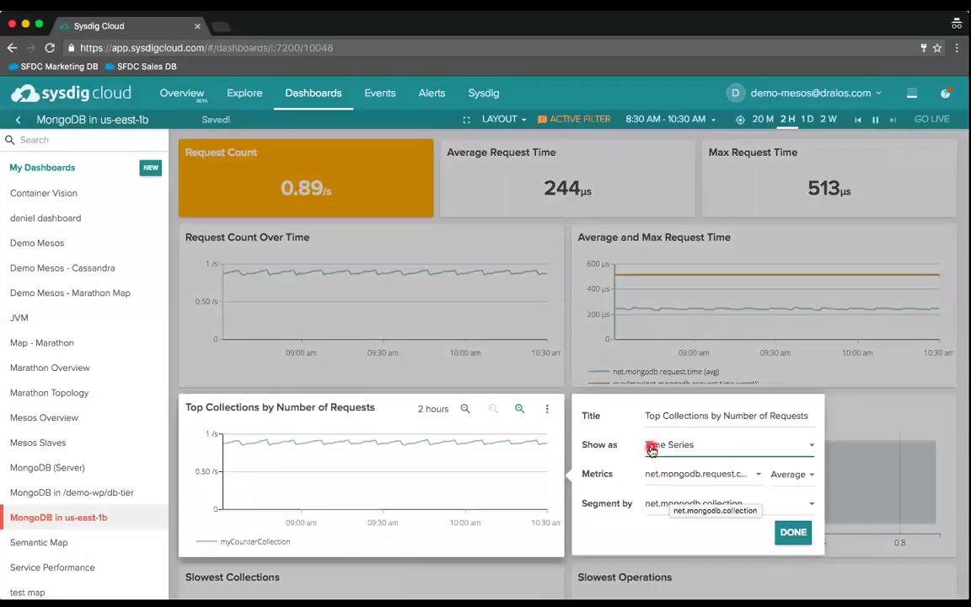
- Set time and group aggregation to Maximum, segment by container.id, and apply the panel edits
{"action": "left_click", "coordinate": [809, 477]}
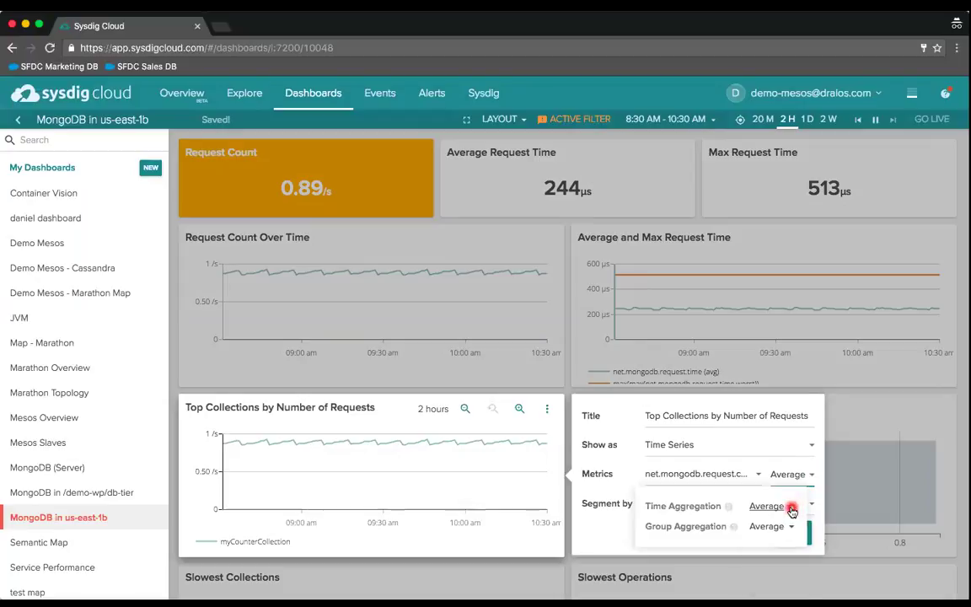
{"action": "left_click", "coordinate": [791, 509]}
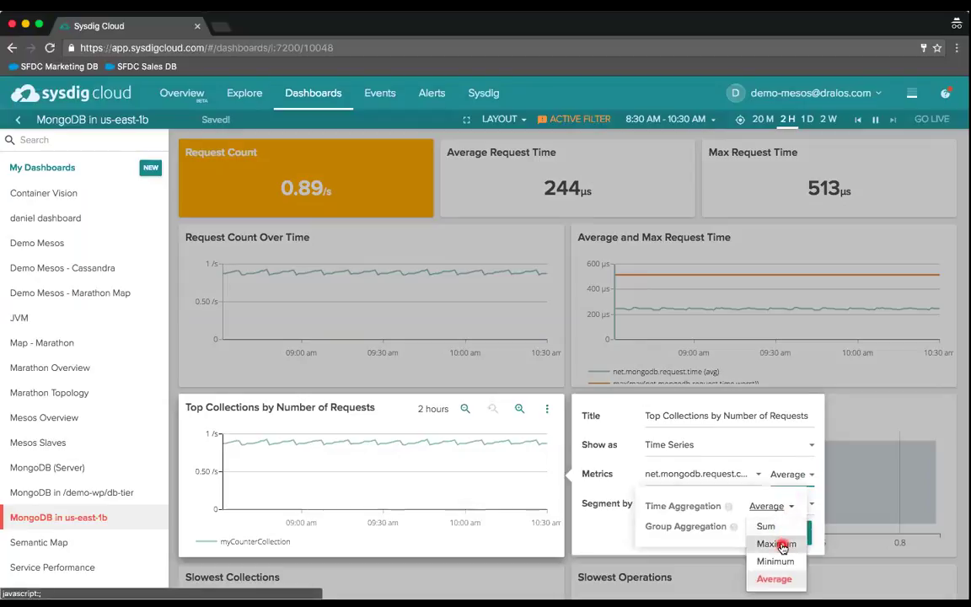
{"action": "left_click", "coordinate": [782, 545]}
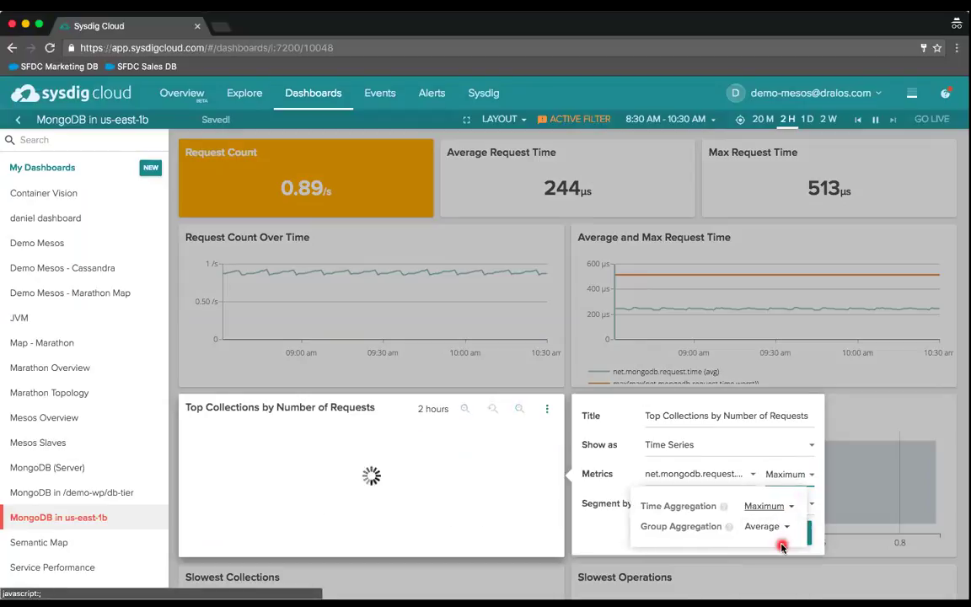
{"action": "left_click", "coordinate": [786, 529]}
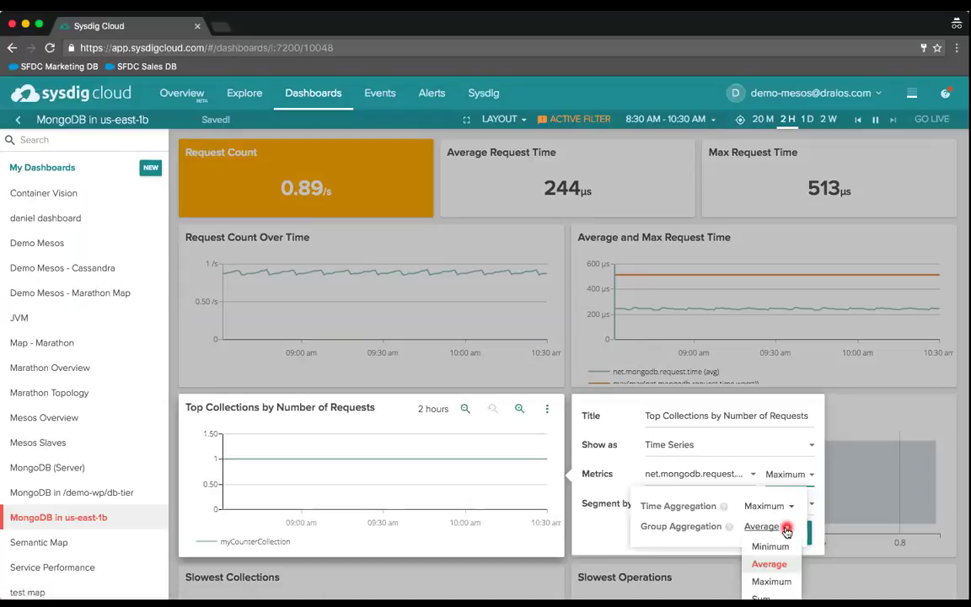
{"action": "left_click", "coordinate": [772, 581]}
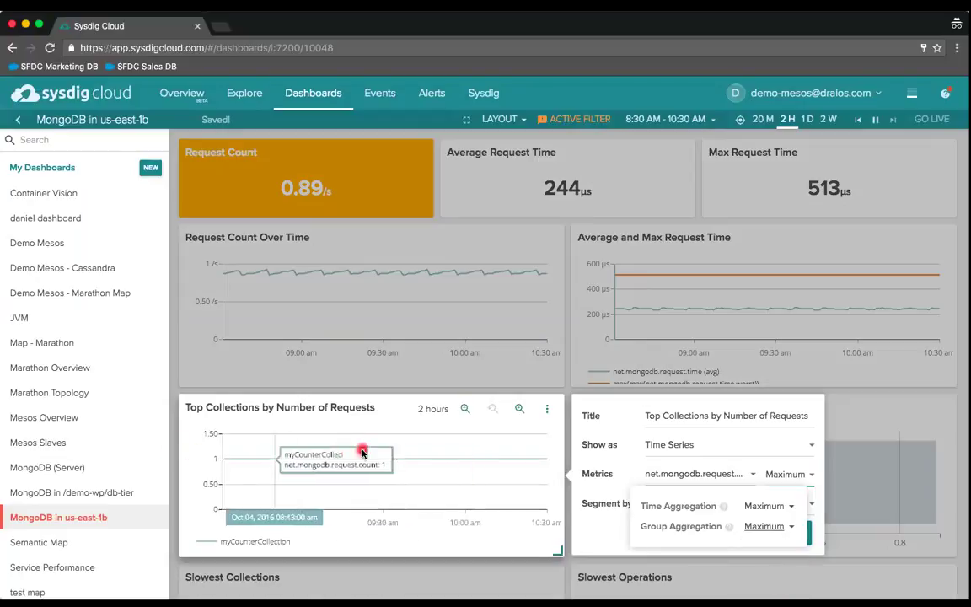
{"action": "left_click", "coordinate": [589, 525]}
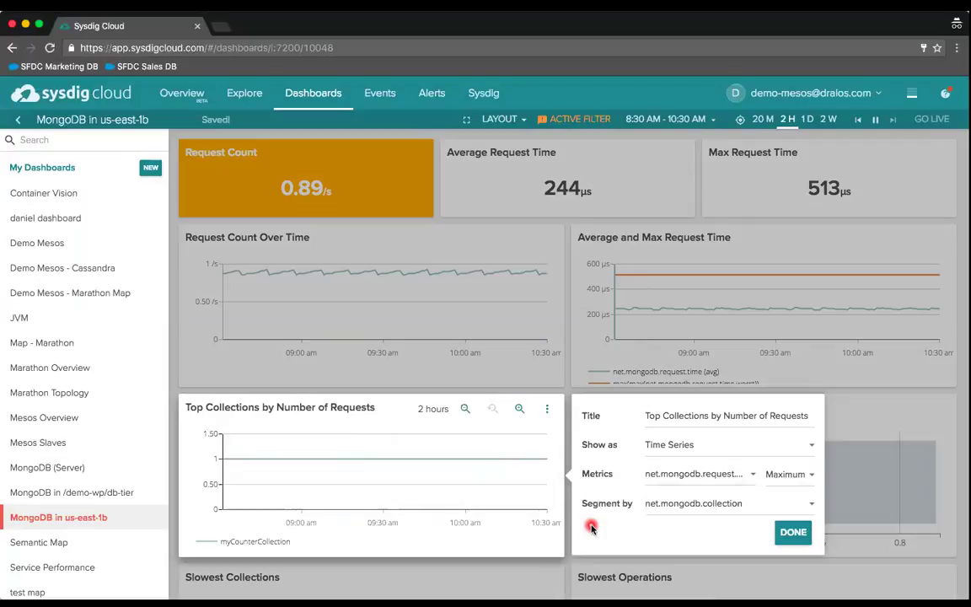
{"action": "left_click", "coordinate": [810, 504]}
{"action": "type", "text": "contain"}
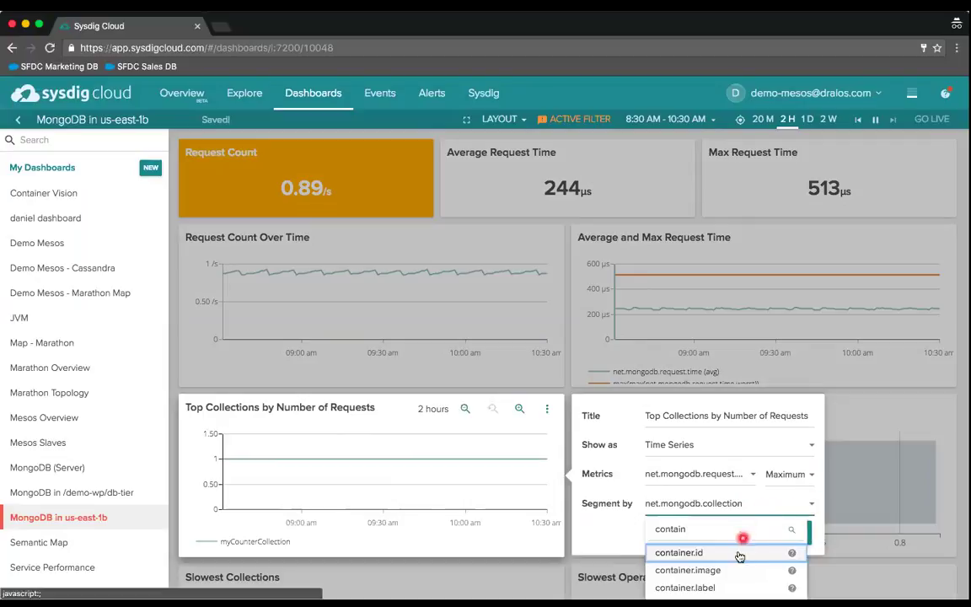
{"action": "left_click", "coordinate": [736, 554]}
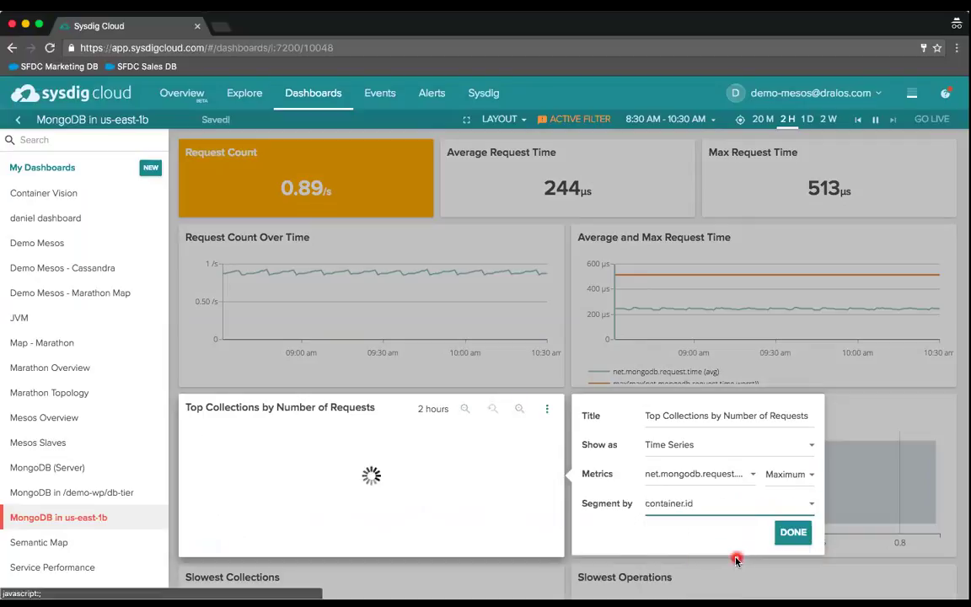
{"action": "left_click", "coordinate": [793, 532]}
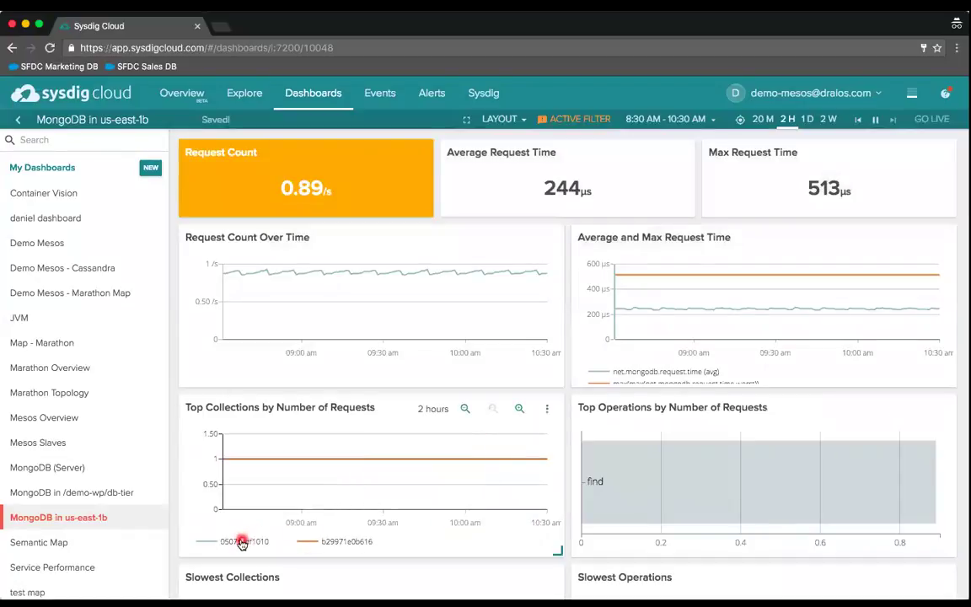
- Drag the Top Collections chart to the top-left slot beside Average and Max Request Time and resize it
{"action": "mouse_move", "coordinate": [337, 462]}
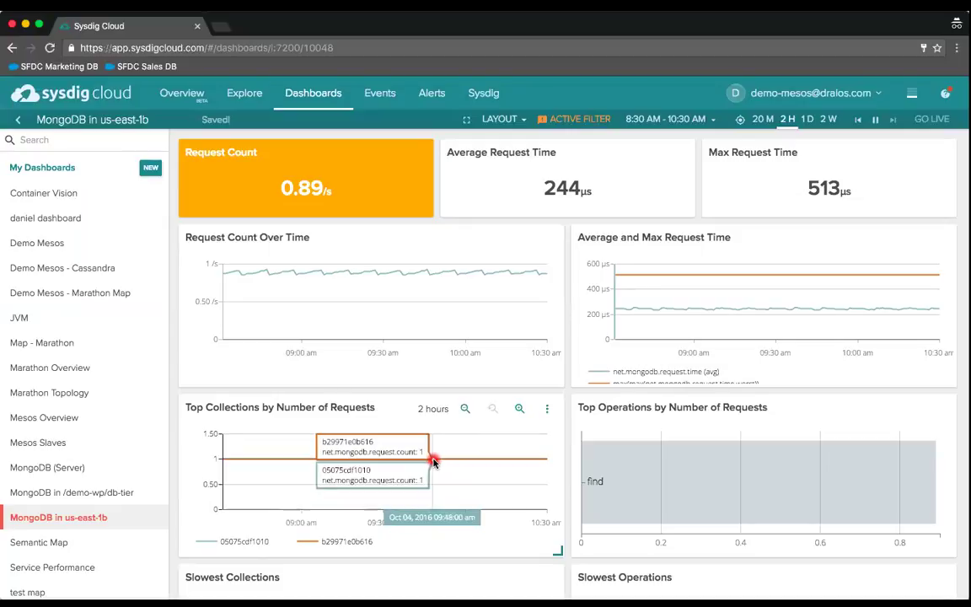
{"action": "left_click_drag", "start_coordinate": [355, 405], "coordinate": [385, 235]}
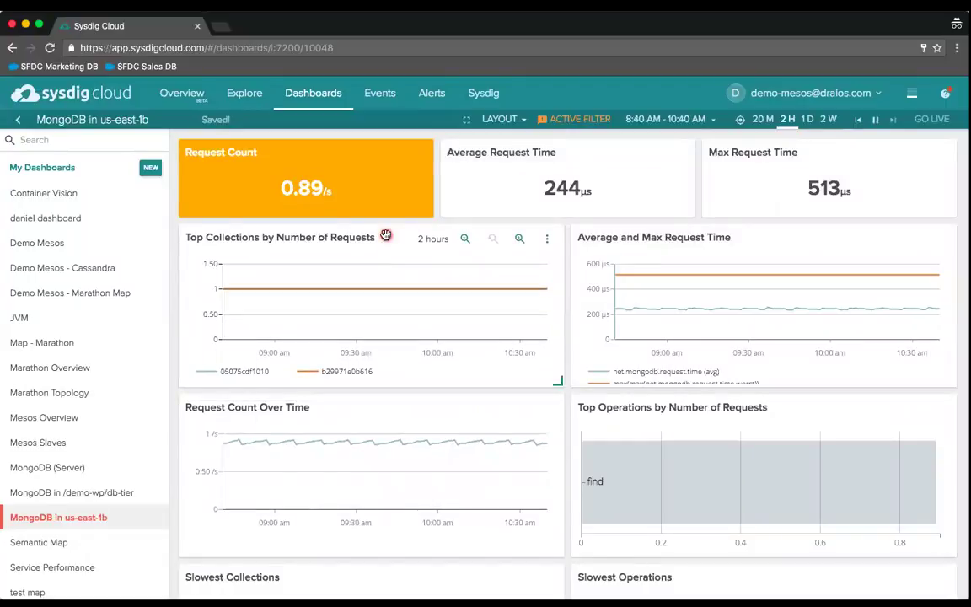
{"action": "mouse_move", "coordinate": [559, 383]}
{"action": "left_mouse_down"}
{"action": "mouse_move", "coordinate": [503, 332]}
{"action": "mouse_move", "coordinate": [557, 352]}
{"action": "mouse_move", "coordinate": [561, 379]}
{"action": "left_mouse_up"}
{"action": "mouse_move", "coordinate": [158, 527]}
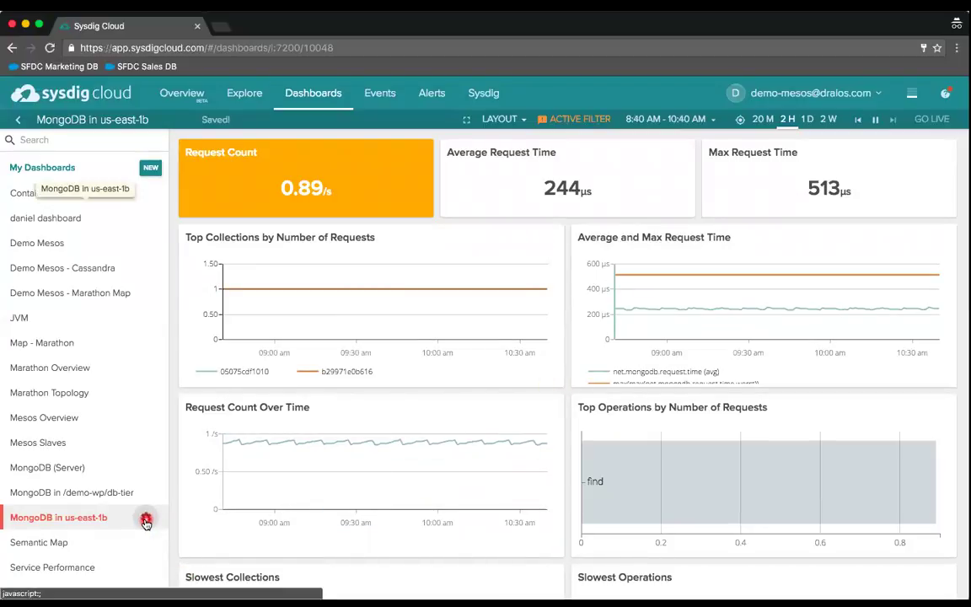
{"action": "left_click", "coordinate": [146, 520]}
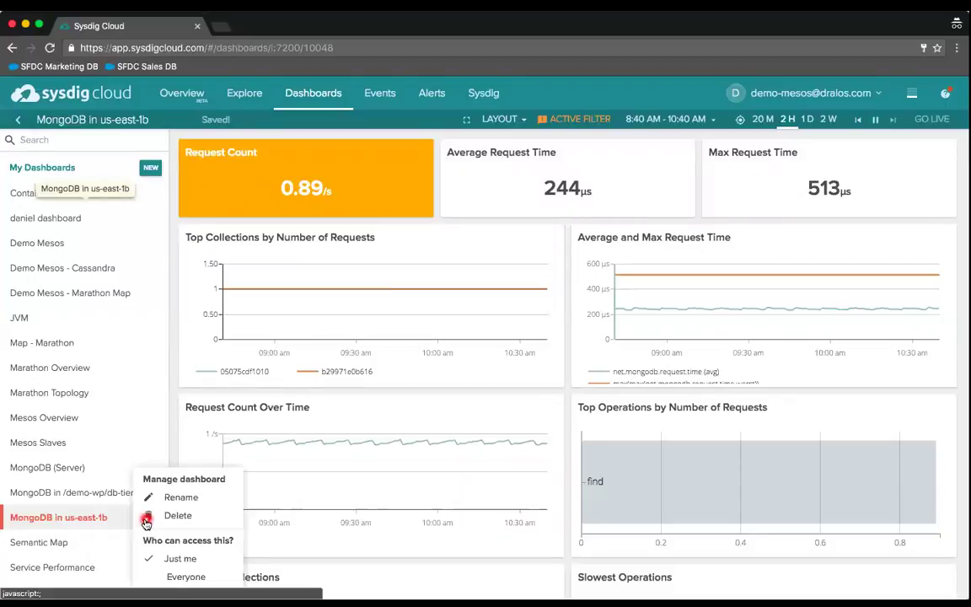
{"action": "left_click", "coordinate": [160, 561]}
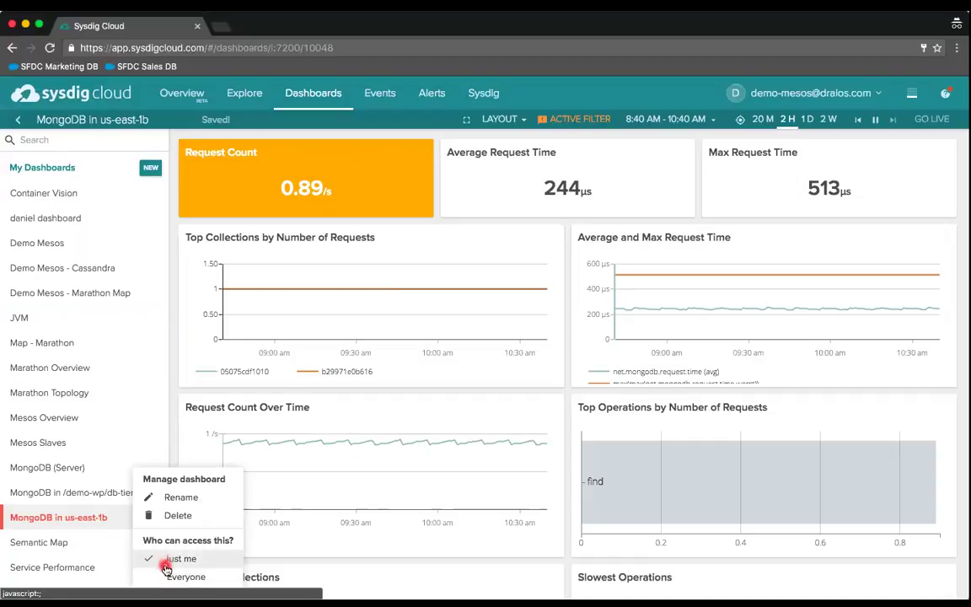
{"action": "left_click", "coordinate": [166, 578]}
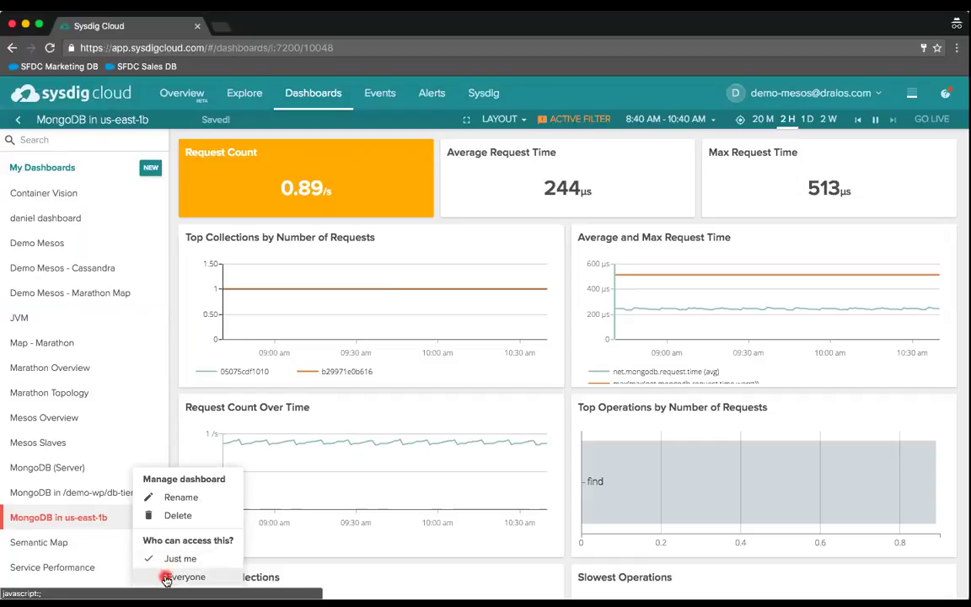
{"action": "left_click", "coordinate": [174, 430]}
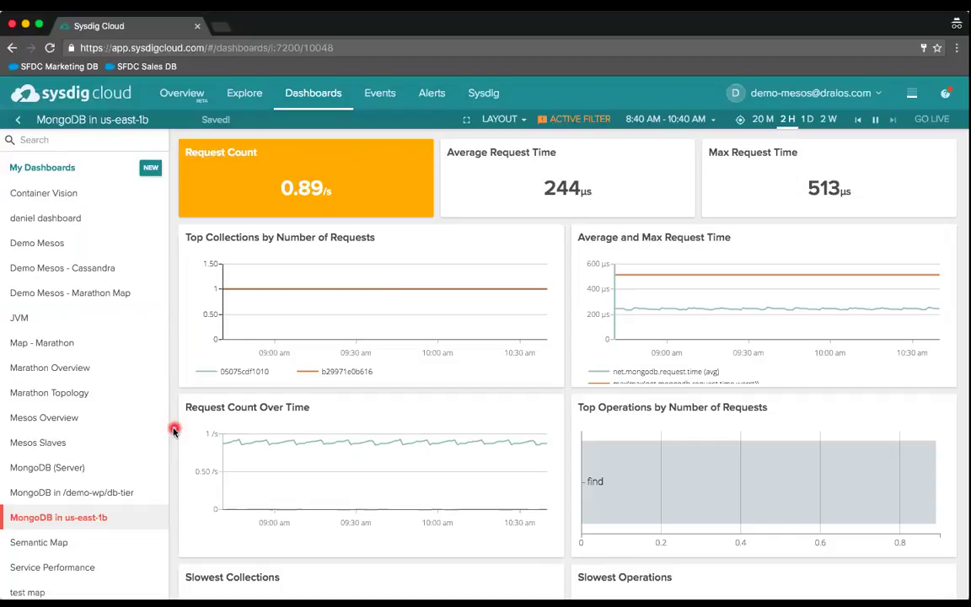
{"action": "left_click", "coordinate": [296, 93]}
{"action": "left_click", "coordinate": [320, 92]}
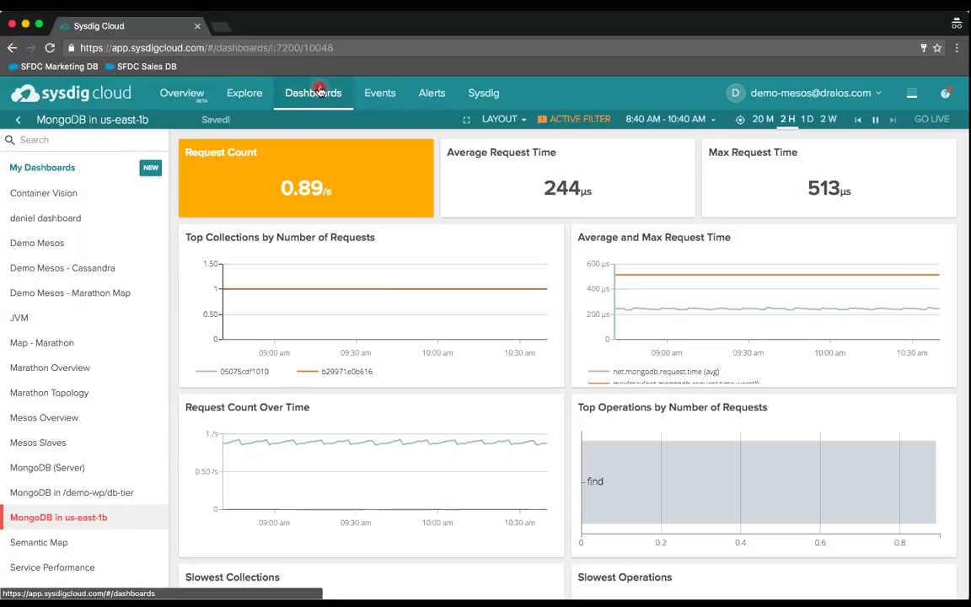
{"action": "scroll", "coordinate": [496, 399], "scroll_direction": "down", "scroll_amount": 5}
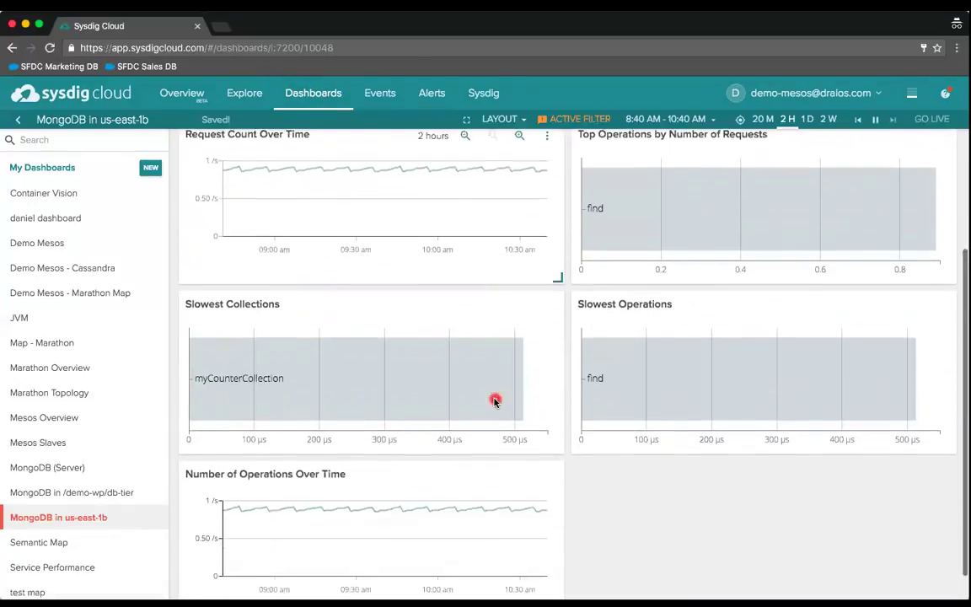
{"action": "scroll", "coordinate": [494, 401], "scroll_direction": "up", "scroll_amount": 5}
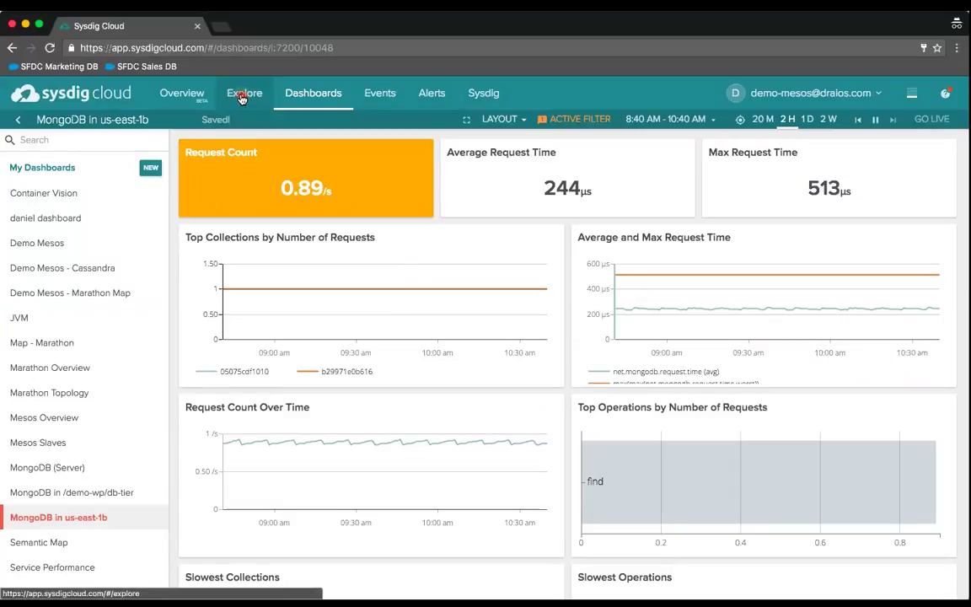
- In Explore, replace the old metric search with 'mongo' and browse the matching metrics
{"action": "left_click", "coordinate": [242, 98]}
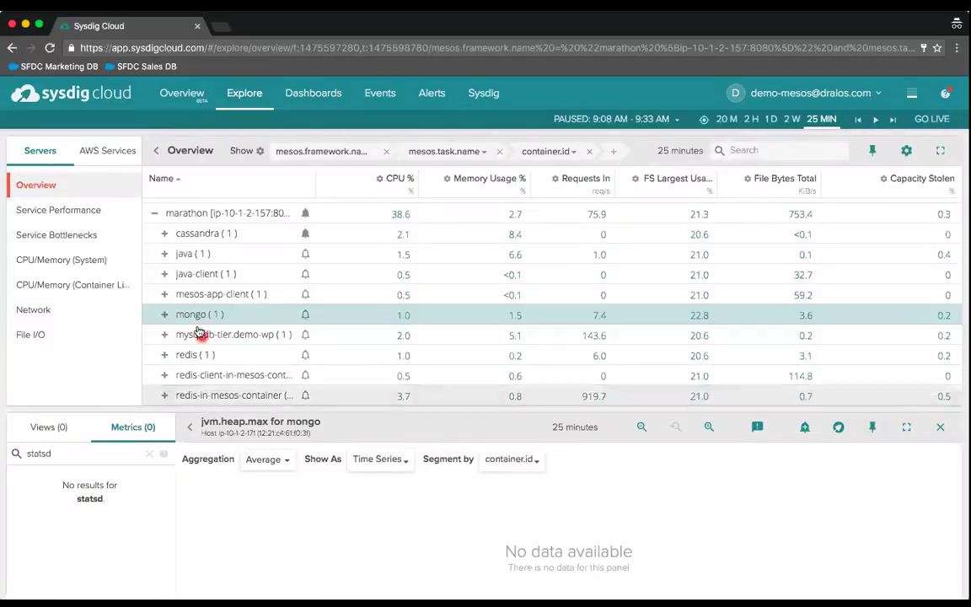
{"action": "left_click", "coordinate": [150, 455]}
{"action": "type", "text": "mongo"}
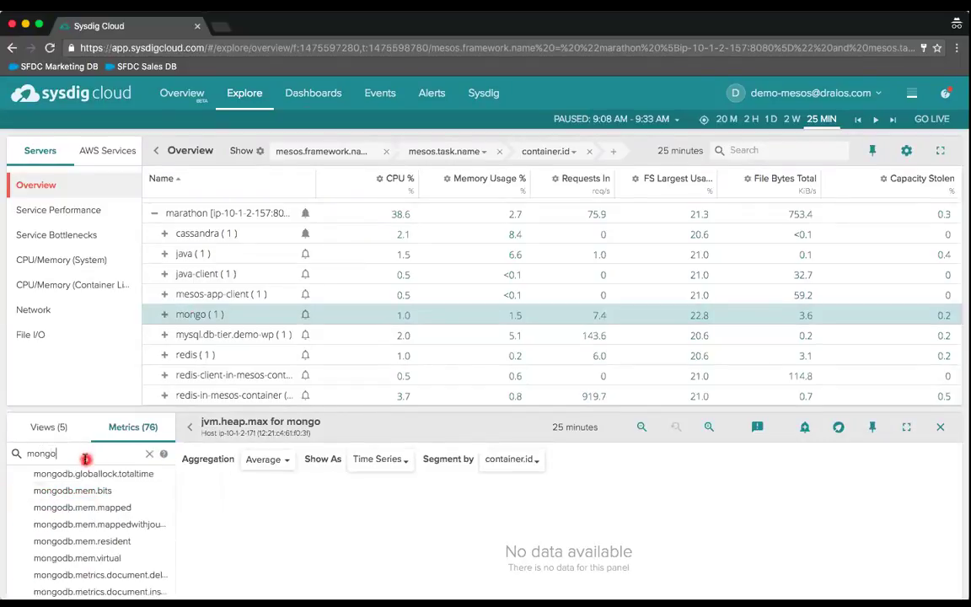
{"action": "scroll", "coordinate": [89, 537], "scroll_direction": "down", "scroll_amount": 2}
{"action": "scroll", "coordinate": [89, 537], "scroll_direction": "down", "scroll_amount": 5}
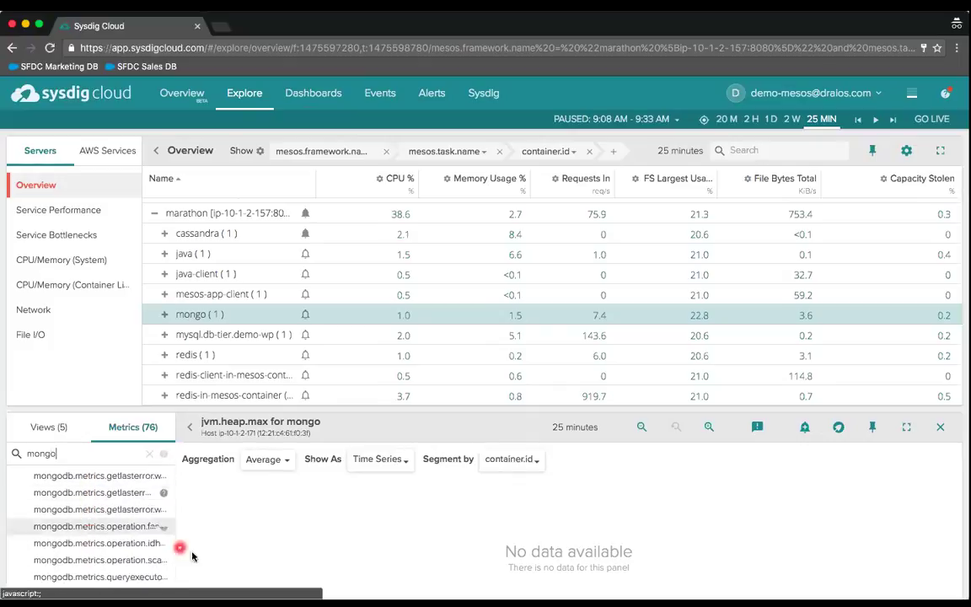
{"action": "scroll", "coordinate": [226, 562], "scroll_direction": "down", "scroll_amount": 1}
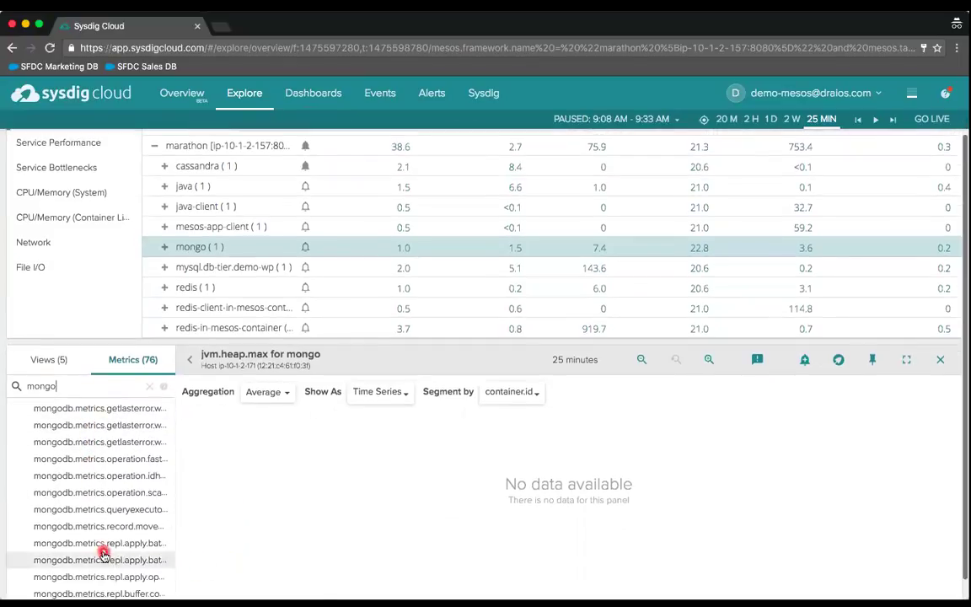
{"action": "scroll", "coordinate": [102, 552], "scroll_direction": "down", "scroll_amount": 3}
{"action": "scroll", "coordinate": [102, 552], "scroll_direction": "down", "scroll_amount": 5}
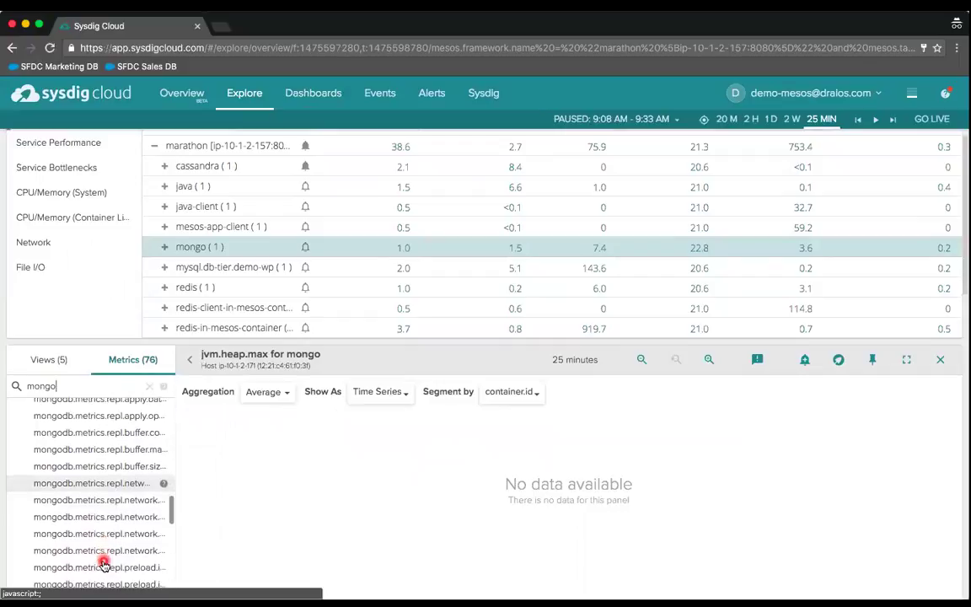
{"action": "scroll", "coordinate": [103, 563], "scroll_direction": "down", "scroll_amount": 1}
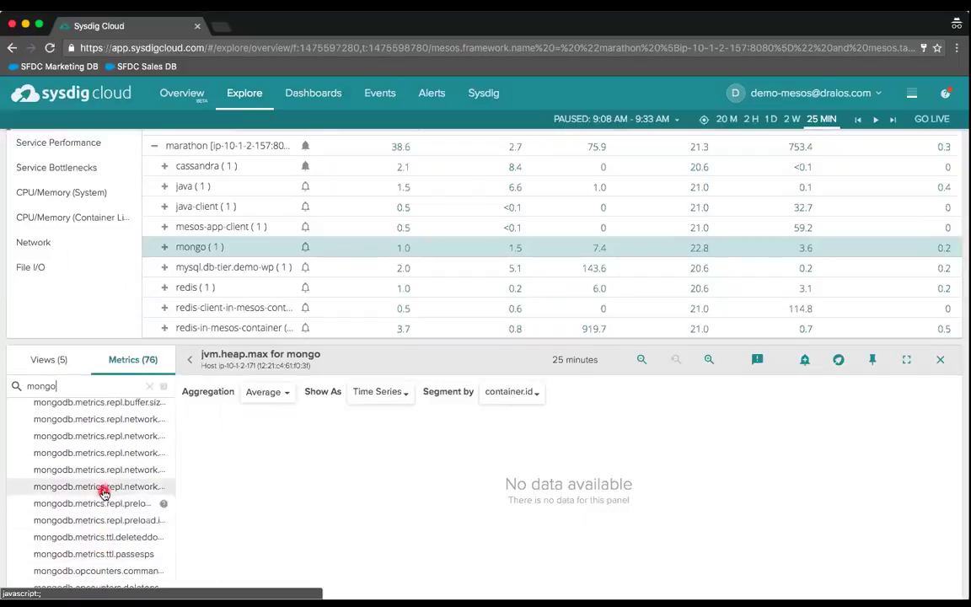
{"action": "scroll", "coordinate": [101, 542], "scroll_direction": "down", "scroll_amount": 2}
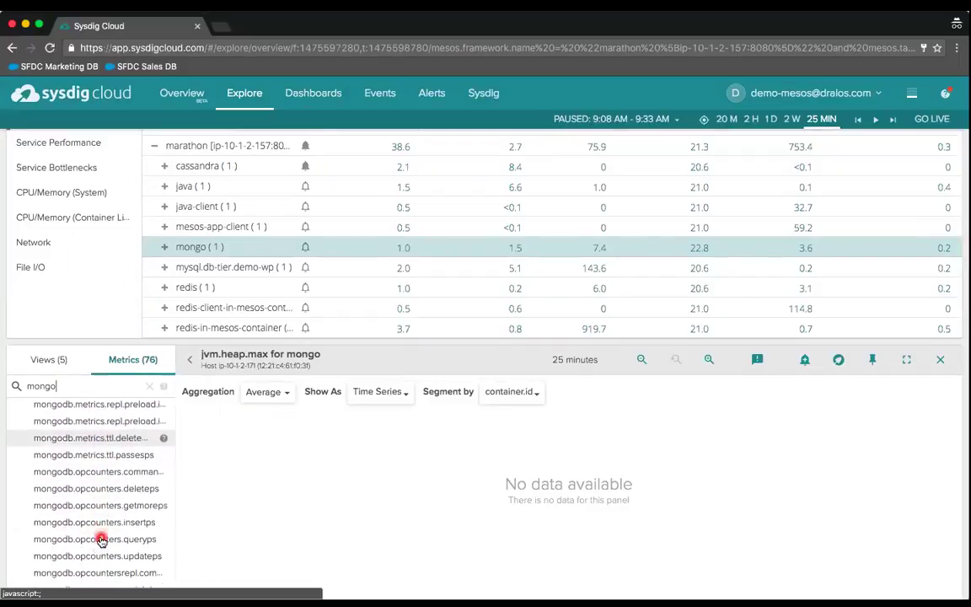
{"action": "scroll", "coordinate": [101, 541], "scroll_direction": "up", "scroll_amount": 1}
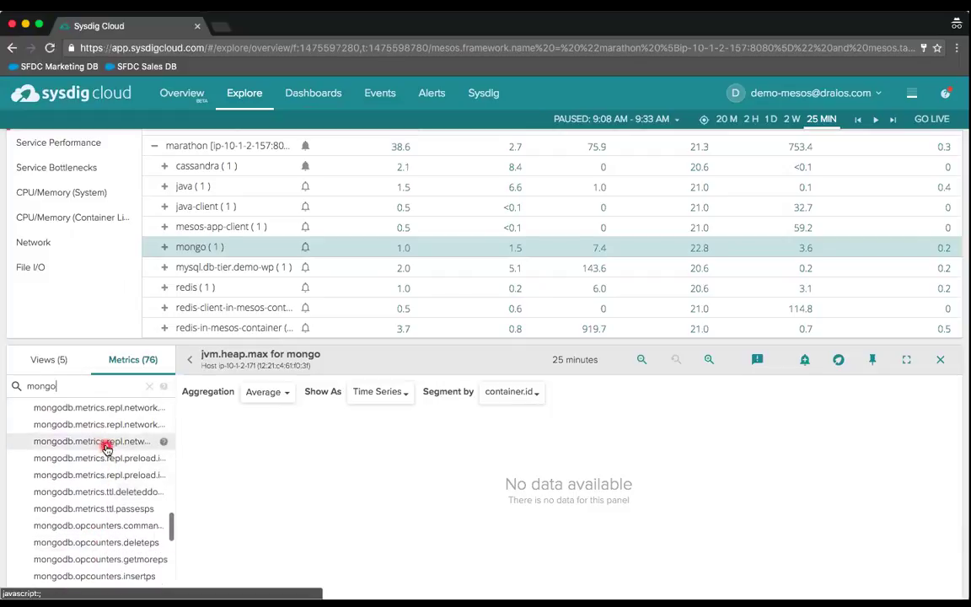
{"action": "scroll", "coordinate": [104, 447], "scroll_direction": "up", "scroll_amount": 3}
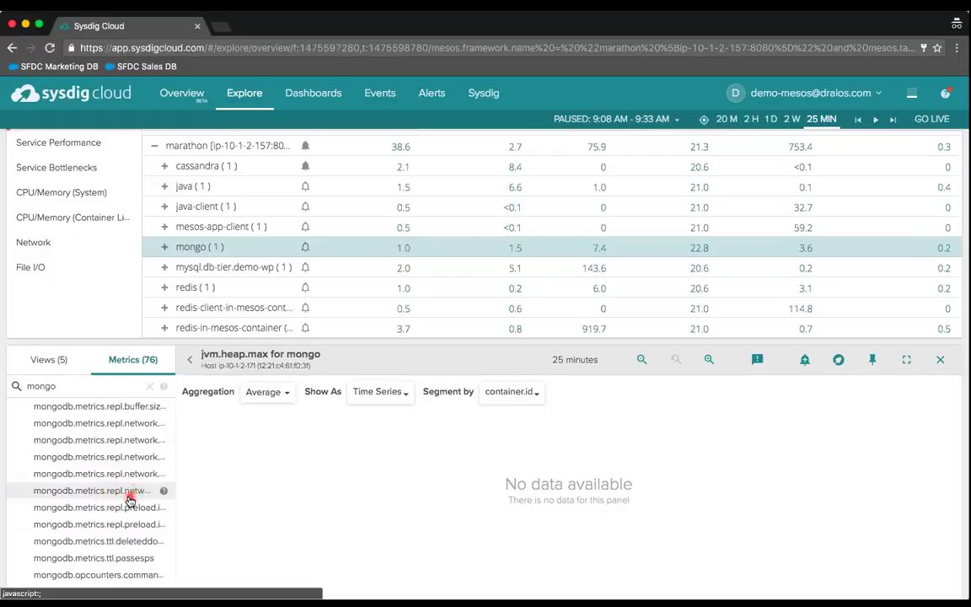
- Try several mongo repl metrics, then chart repl.buffer.sizebytes and begin pinning it
{"action": "left_click", "coordinate": [129, 498]}
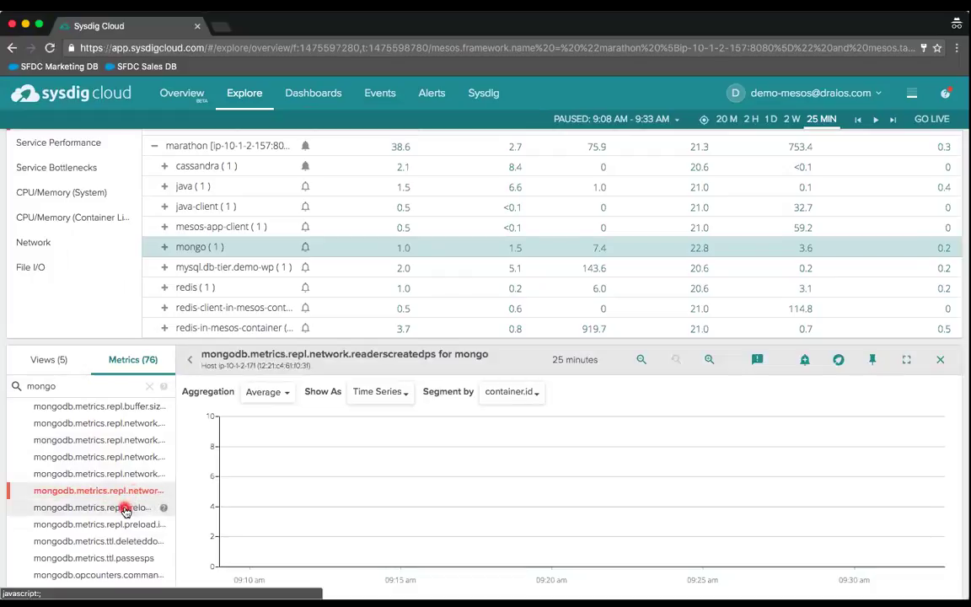
{"action": "left_click", "coordinate": [128, 508]}
{"action": "left_click", "coordinate": [120, 525]}
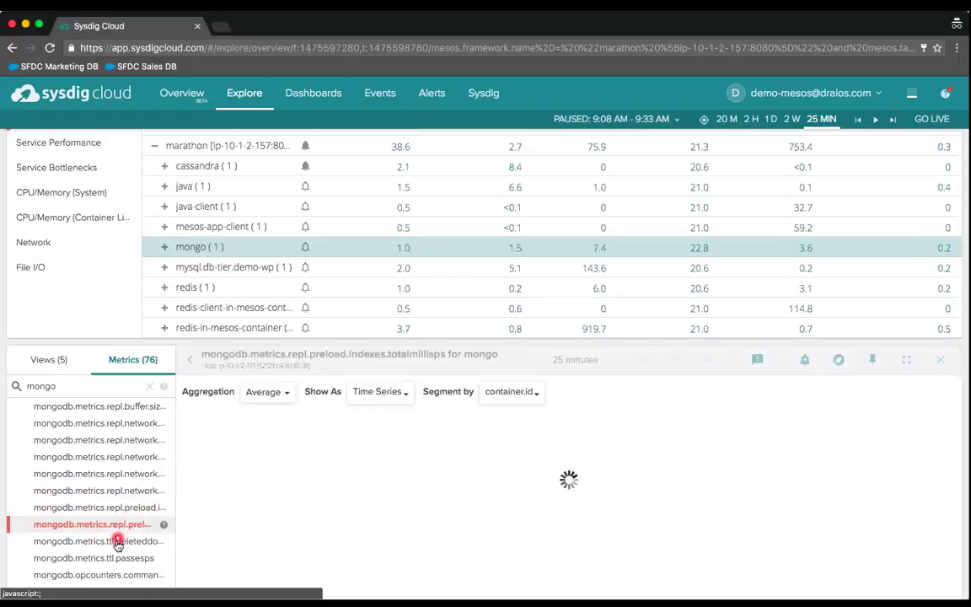
{"action": "left_click", "coordinate": [115, 408]}
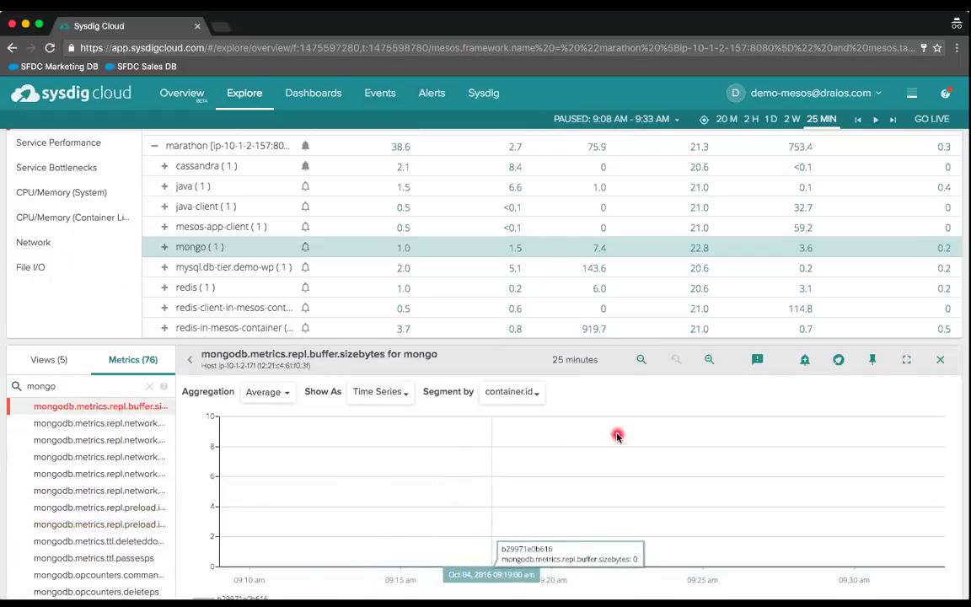
{"action": "left_click", "coordinate": [873, 362]}
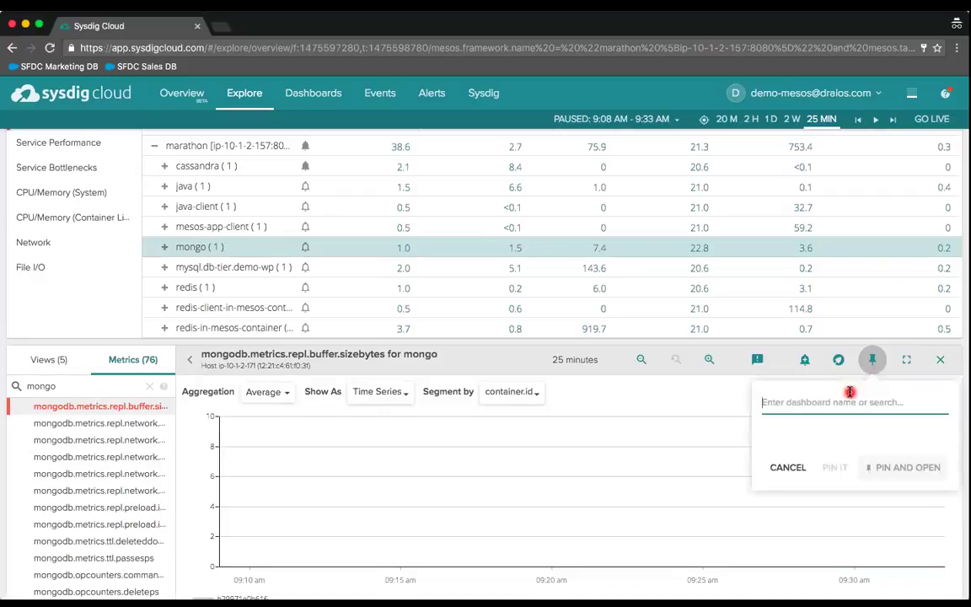
- Pin the repl.buffer.sizebytes chart to the 'MongoDB in us-east-1b' dashboard
{"action": "type", "text": "mongo"}
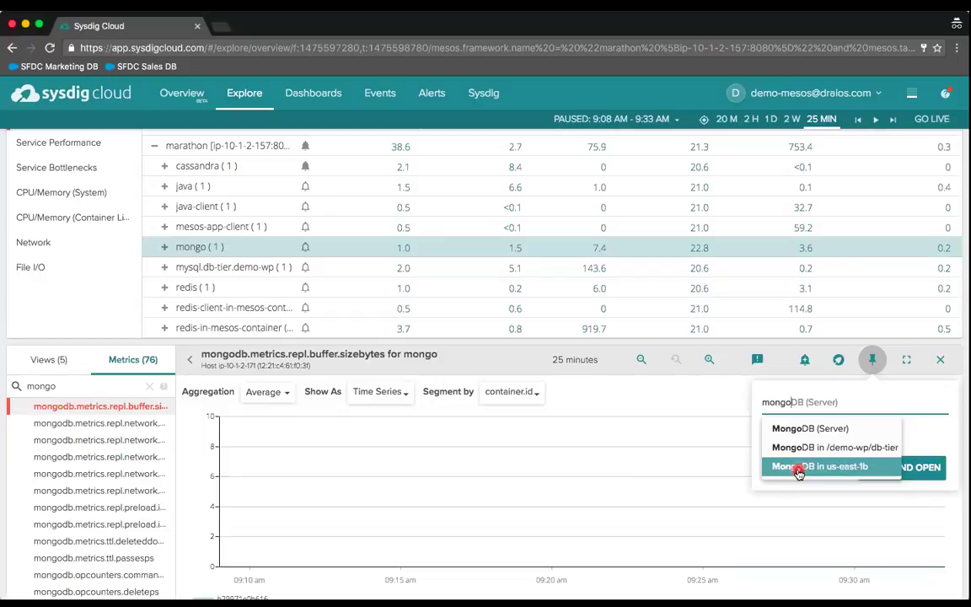
{"action": "left_click", "coordinate": [799, 468]}
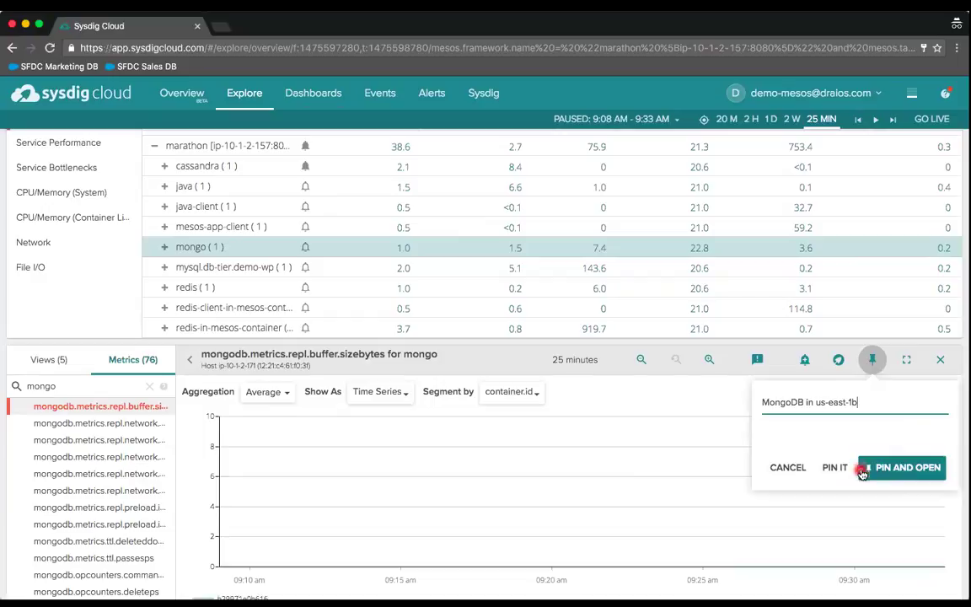
{"action": "left_click", "coordinate": [835, 467]}
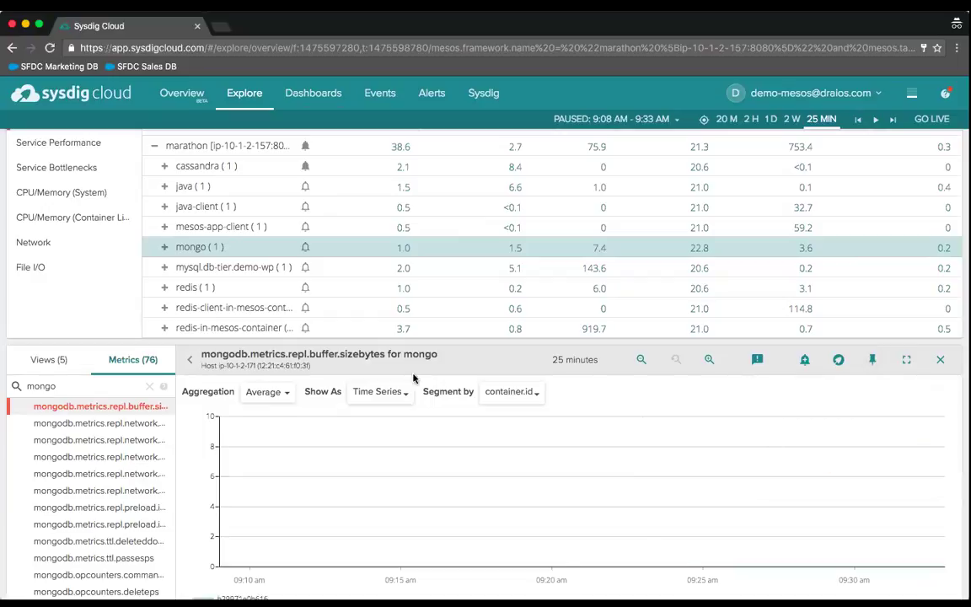
- Chart mongodb.opcounters.queryps, pin it to the same dashboard, and open the dashboard
{"action": "scroll", "coordinate": [97, 504], "scroll_direction": "down", "scroll_amount": 4}
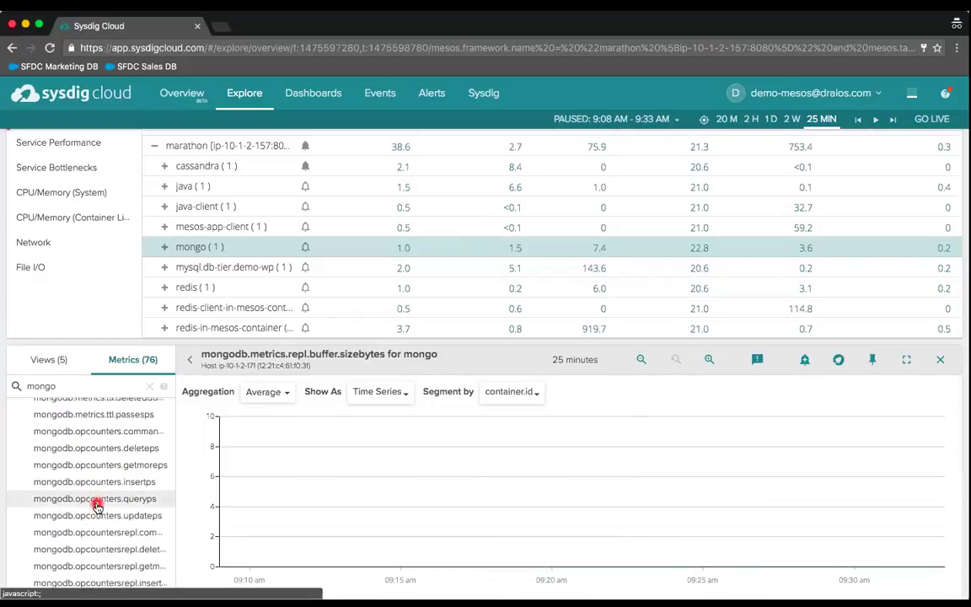
{"action": "left_click", "coordinate": [94, 499]}
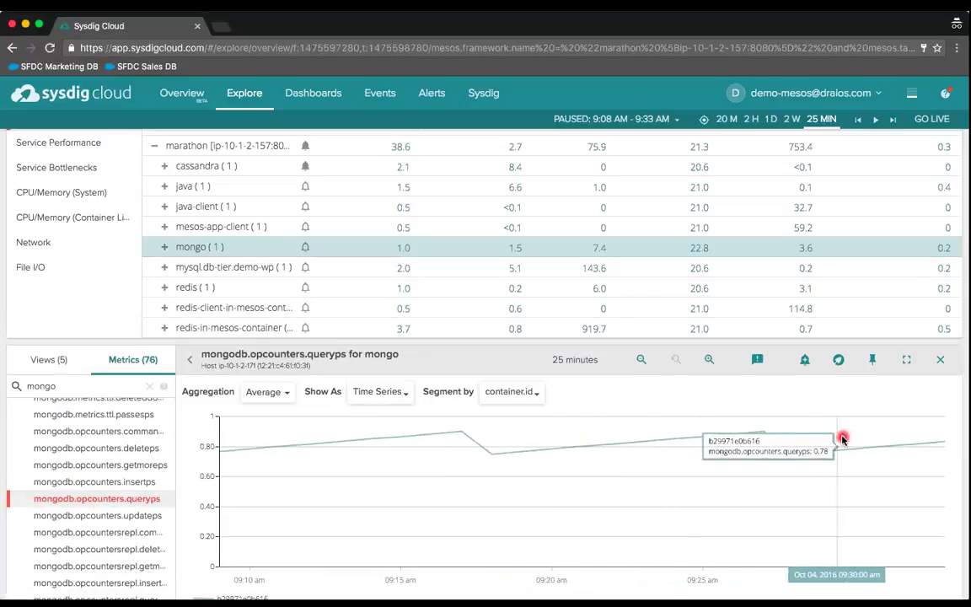
{"action": "left_click", "coordinate": [873, 359]}
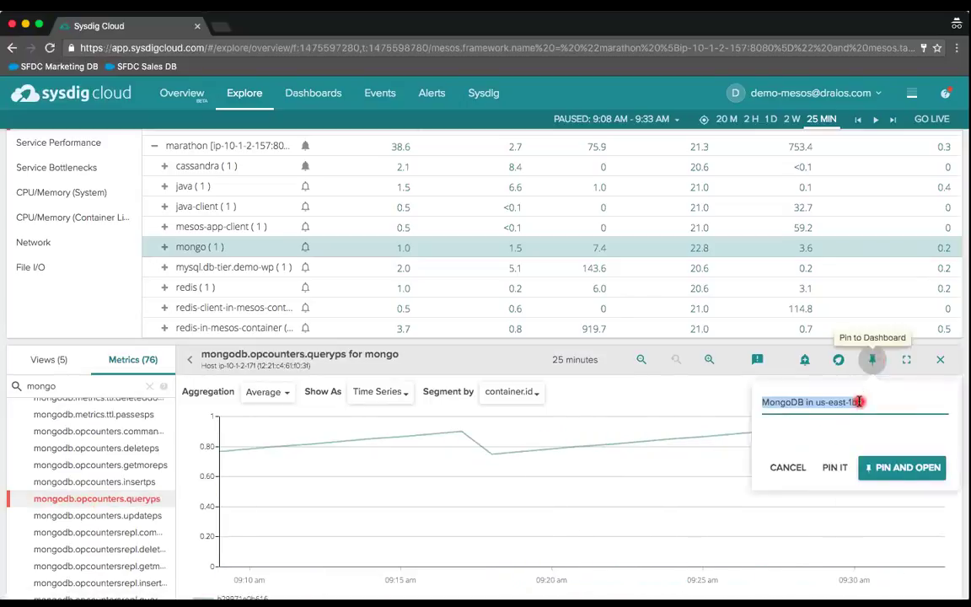
{"action": "left_click", "coordinate": [885, 470]}
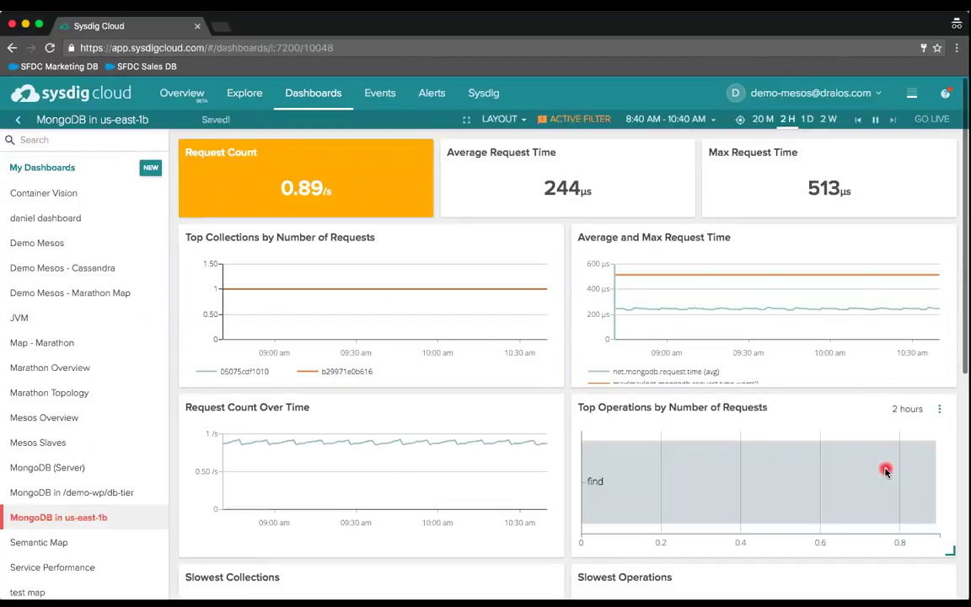
- Scroll down to the newly pinned repl.buffer.sizebytes and opcounters.queryps panels
{"action": "scroll", "coordinate": [604, 495], "scroll_direction": "down", "scroll_amount": 5}
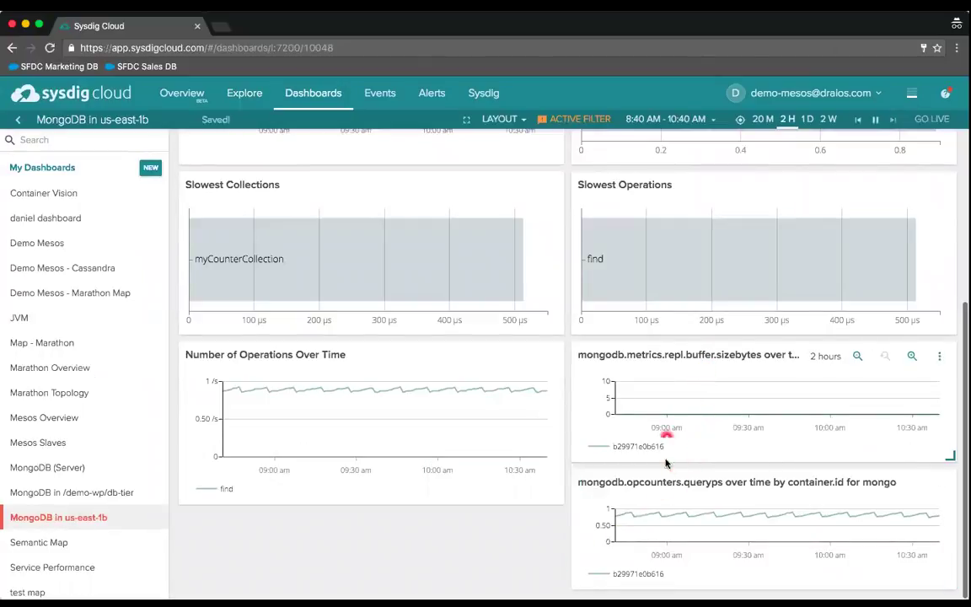
- Drag the opcounters.queryps chart up into the left column beside repl.buffer.sizebytes
{"action": "left_click_drag", "start_coordinate": [665, 490], "coordinate": [275, 358]}
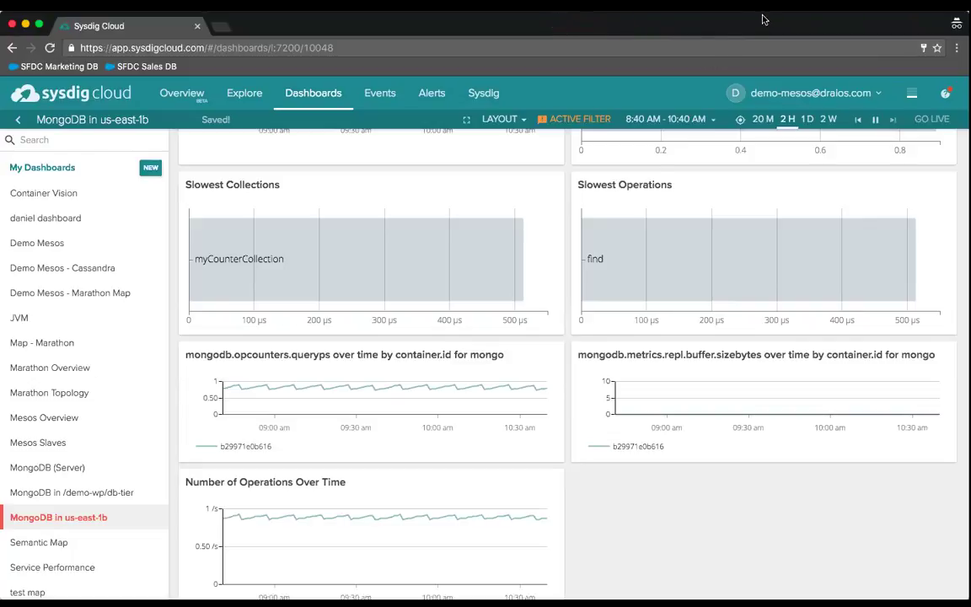
- Log out of the current Sysdig Cloud account and confirm the logout
{"action": "left_click", "coordinate": [878, 96]}
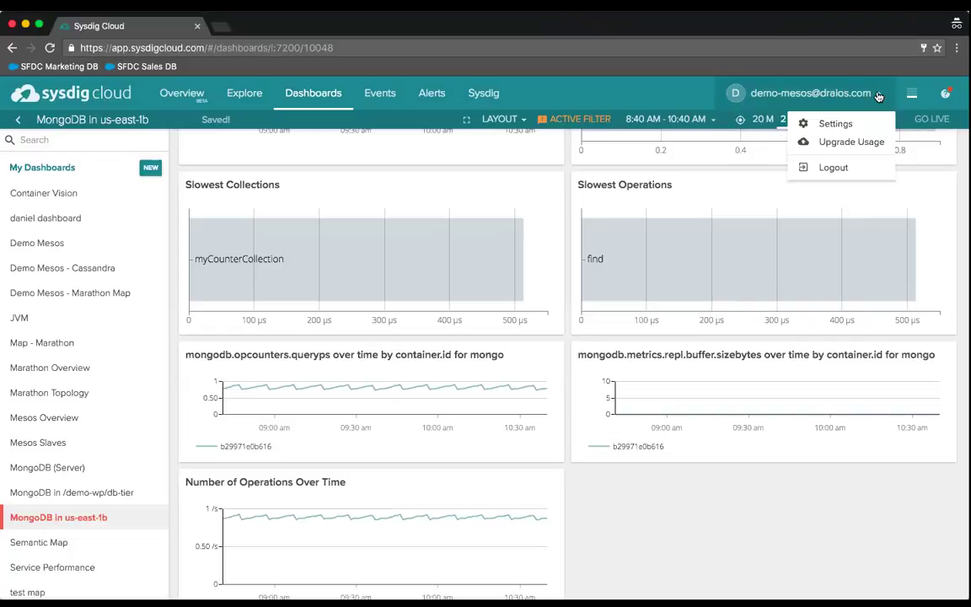
{"action": "left_click", "coordinate": [835, 167]}
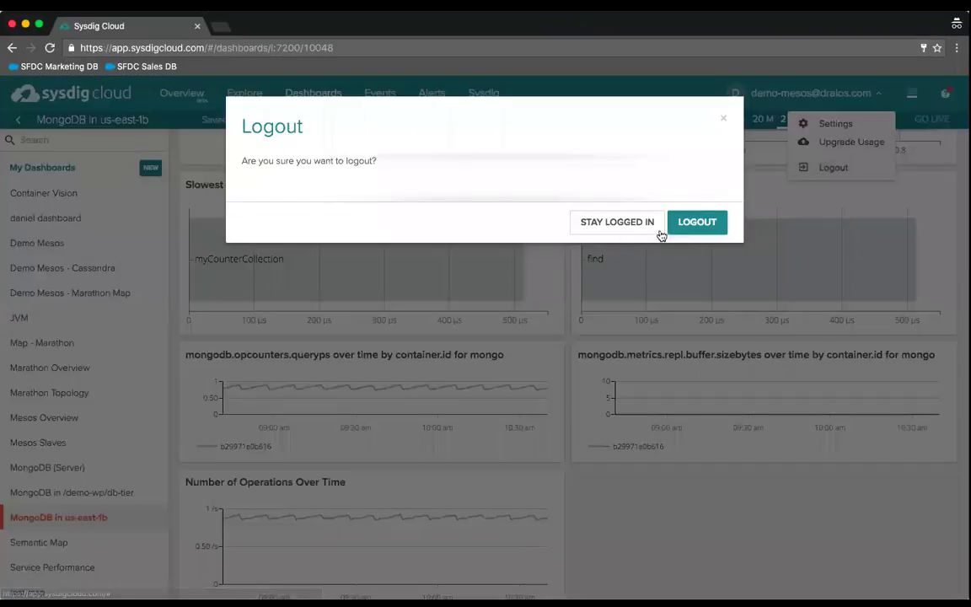
{"action": "left_click", "coordinate": [687, 226]}
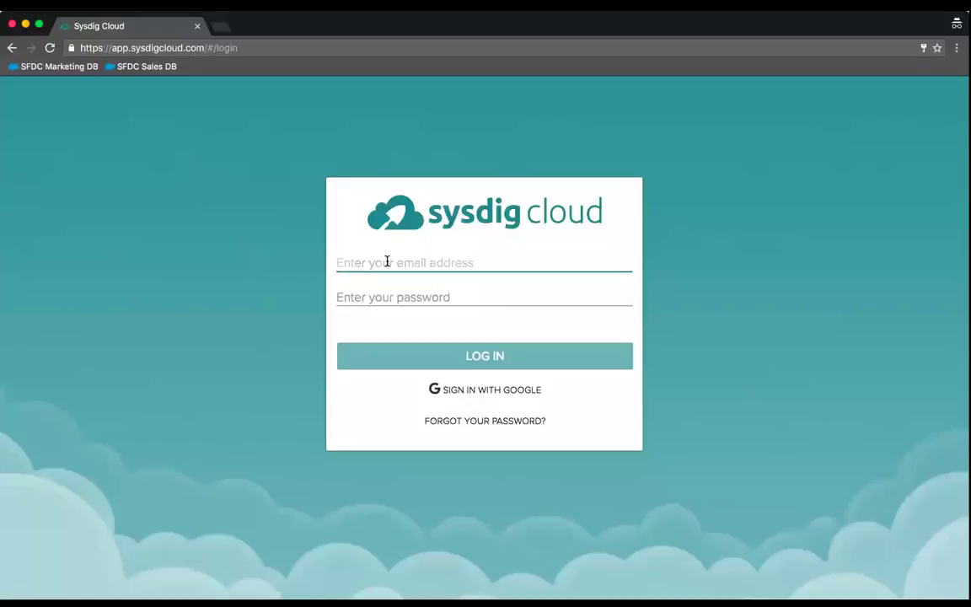
- Fill the login form with a saved demo account's e-mail and password from the suggestions
{"action": "type", "text": "demo"}
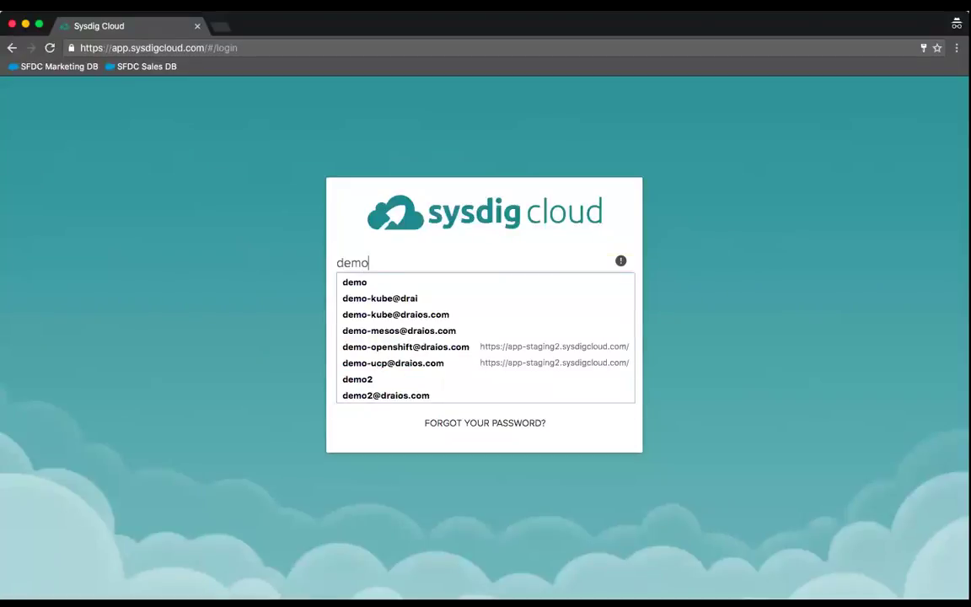
{"action": "key", "text": "Down"}
{"action": "key", "text": "Down"}
{"action": "key", "text": "Down"}
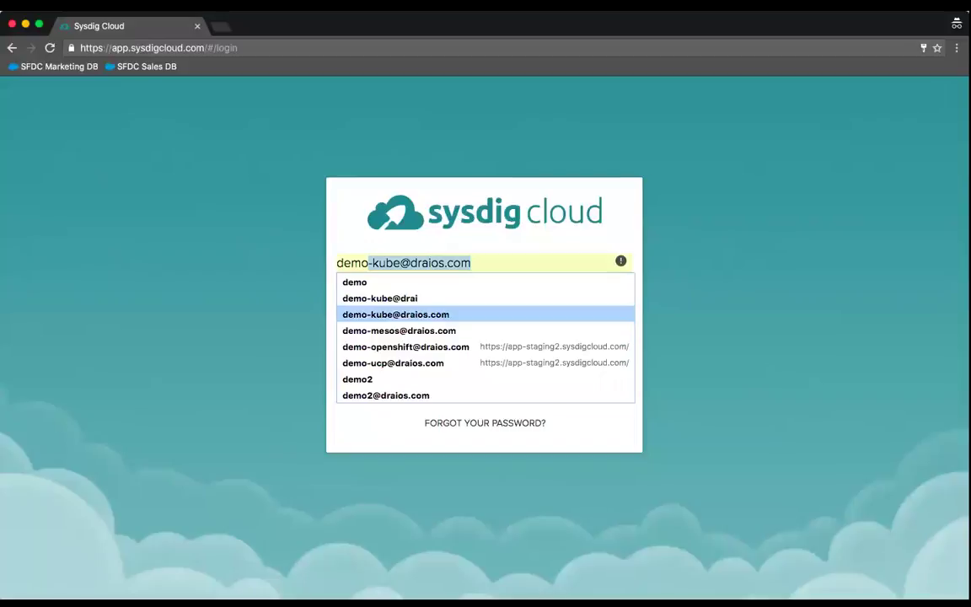
{"action": "key", "text": "Return"}
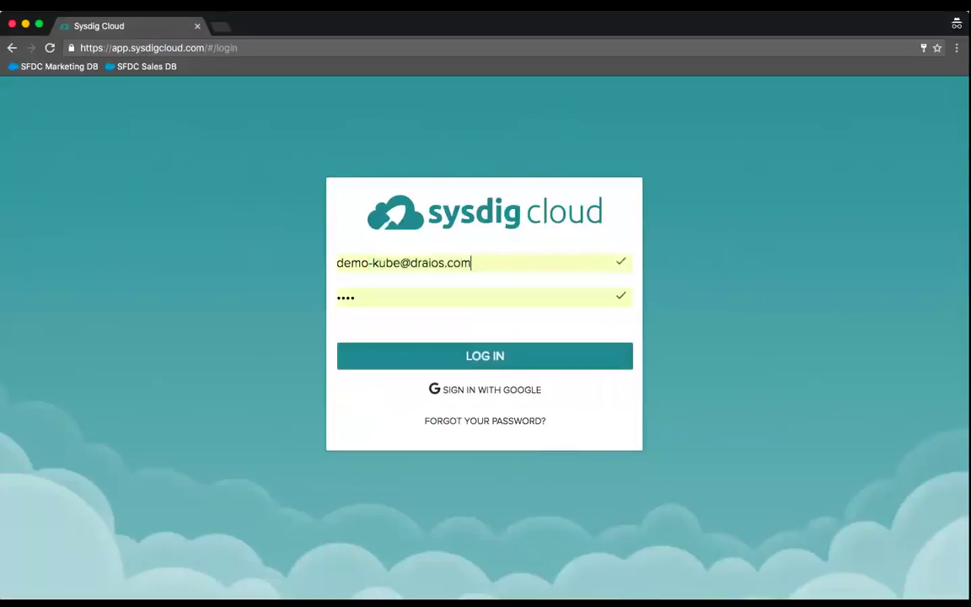
- Log in with the other demo account and show its Configure Alerts list
{"action": "left_click", "coordinate": [416, 359]}
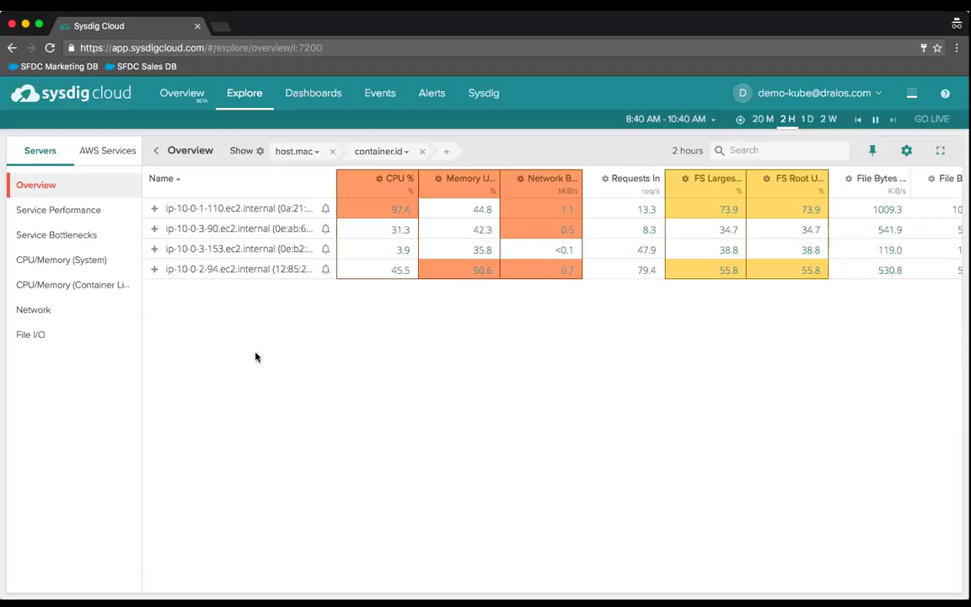
{"action": "left_click", "coordinate": [433, 105]}
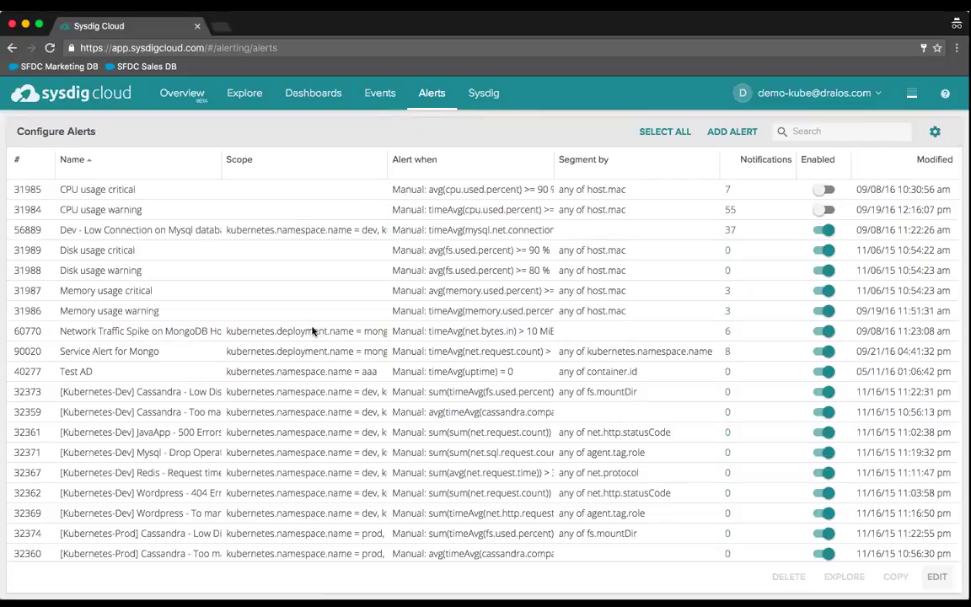
{"action": "scroll", "coordinate": [291, 526], "scroll_direction": "down", "scroll_amount": 3}
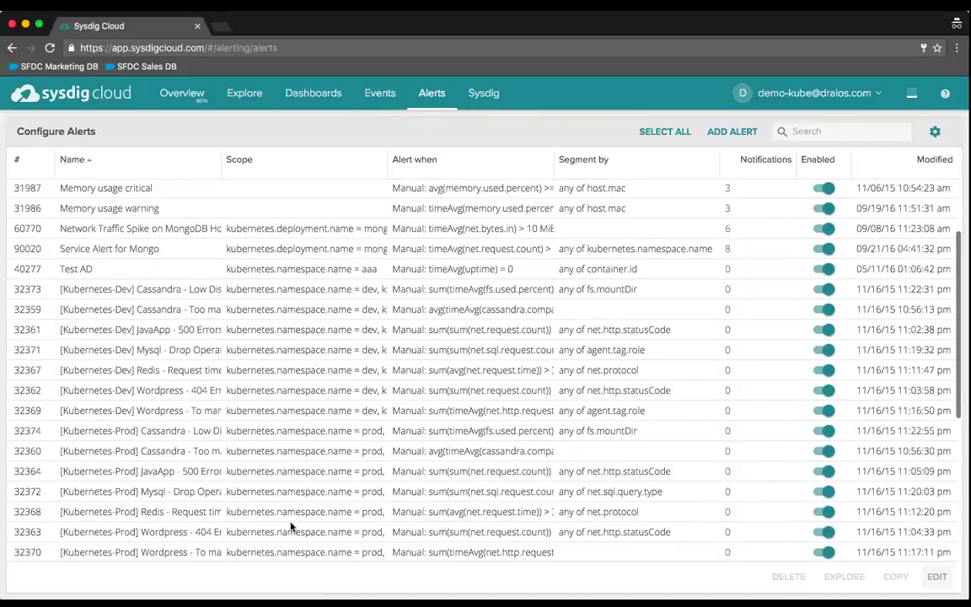
{"action": "scroll", "coordinate": [291, 527], "scroll_direction": "up", "scroll_amount": 3}
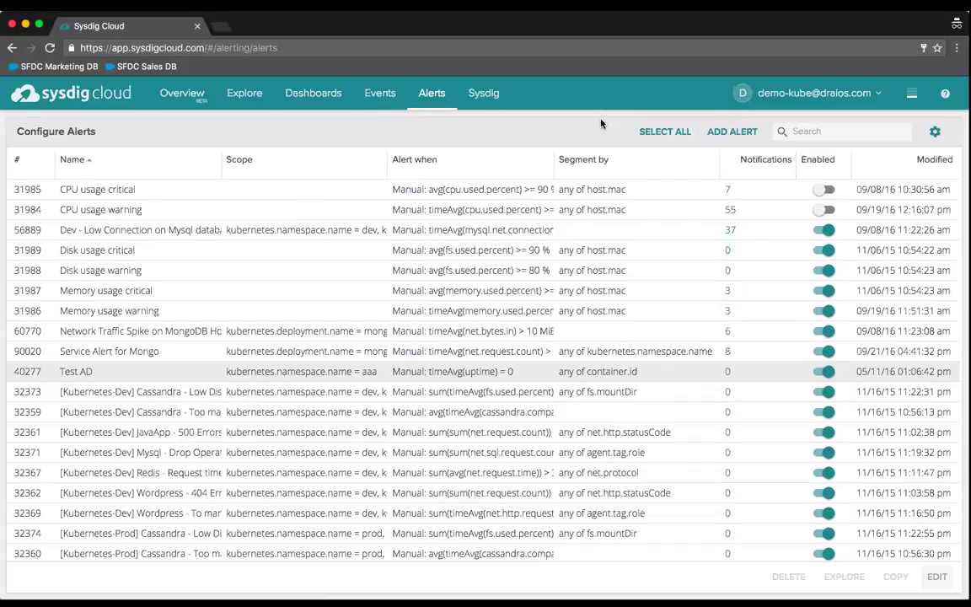
{"action": "left_click", "coordinate": [815, 132]}
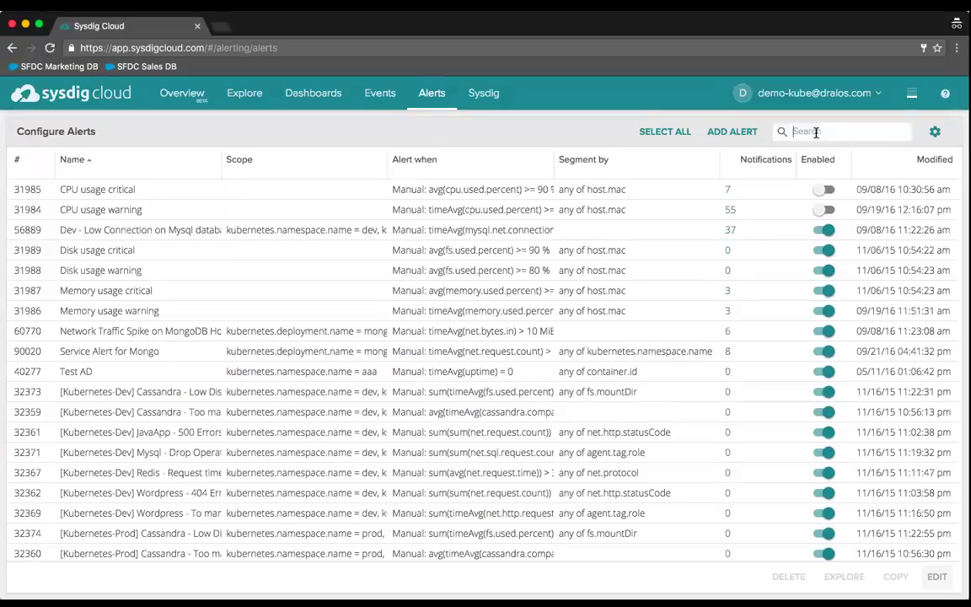
{"action": "type", "text": "mysql"}
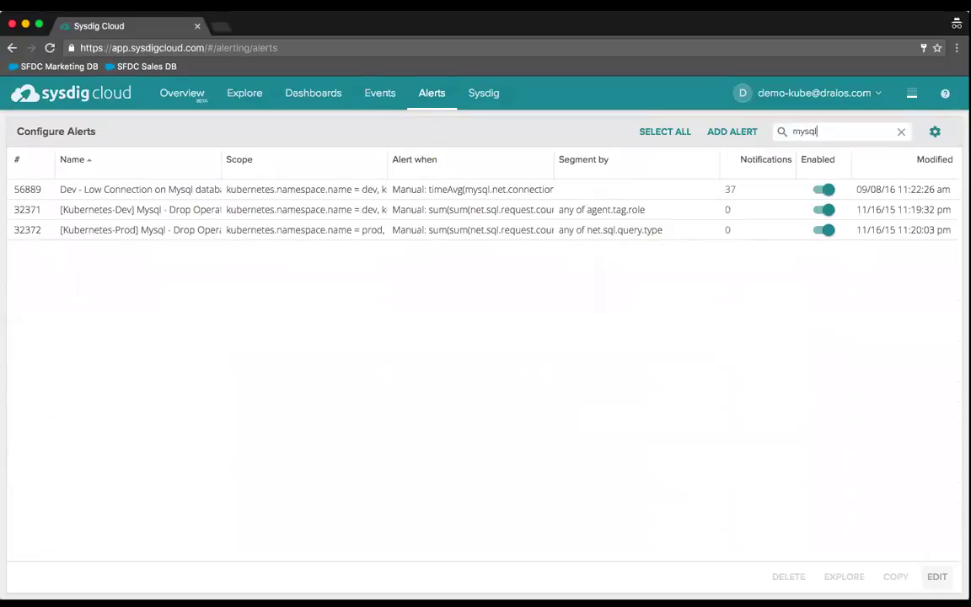
{"action": "key", "text": "BackSpace"}
{"action": "key", "text": "BackSpace"}
{"action": "key", "text": "BackSpace"}
{"action": "key", "text": "BackSpace"}
{"action": "key", "text": "BackSpace"}
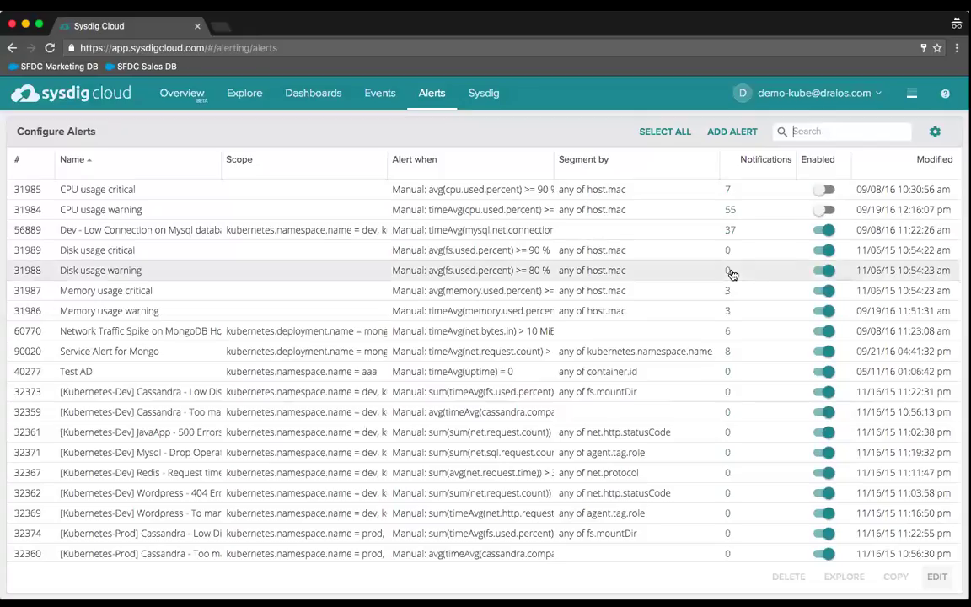
{"action": "scroll", "coordinate": [693, 365], "scroll_direction": "down", "scroll_amount": 2}
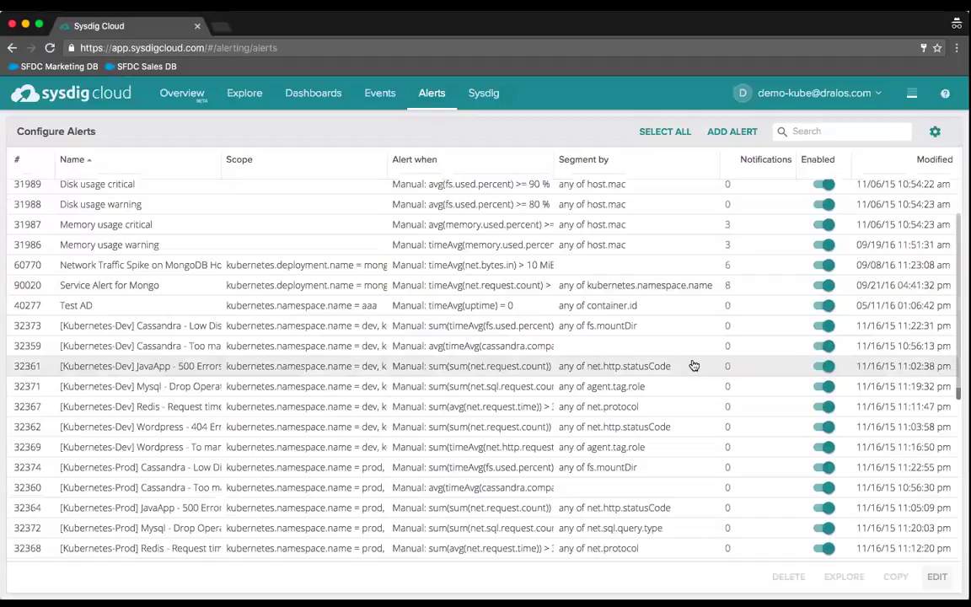
{"action": "scroll", "coordinate": [694, 365], "scroll_direction": "up", "scroll_amount": 2}
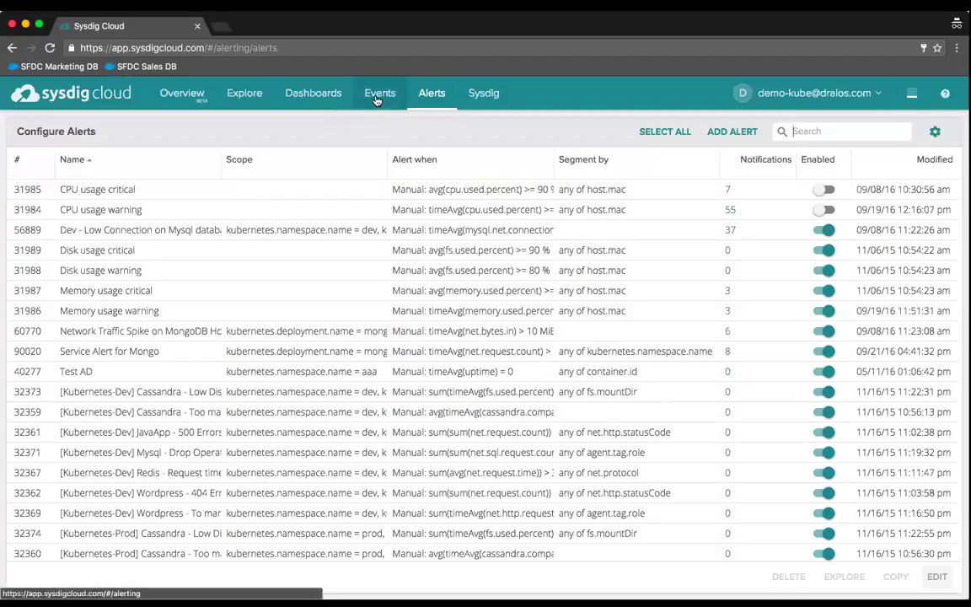
- Review the Alert Events and Custom Events lists, then go to the Explore page
{"action": "left_click", "coordinate": [377, 99]}
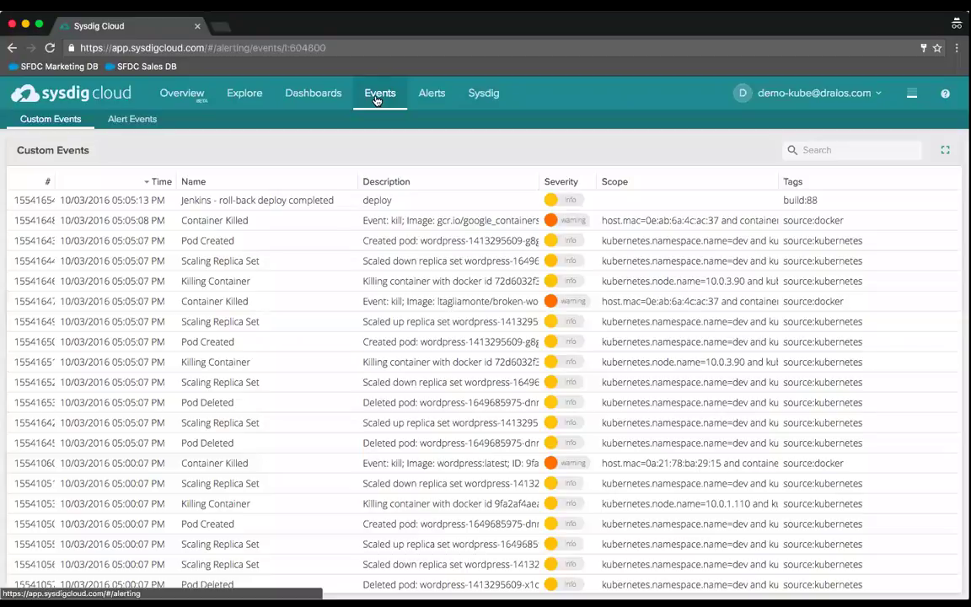
{"action": "left_click", "coordinate": [133, 120]}
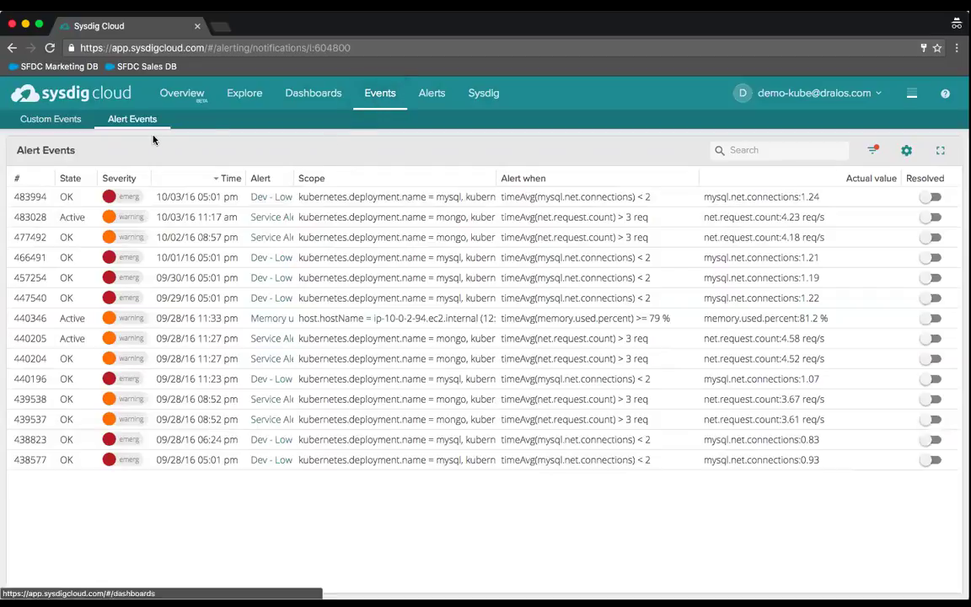
{"action": "left_click", "coordinate": [52, 120]}
{"action": "left_click", "coordinate": [53, 121]}
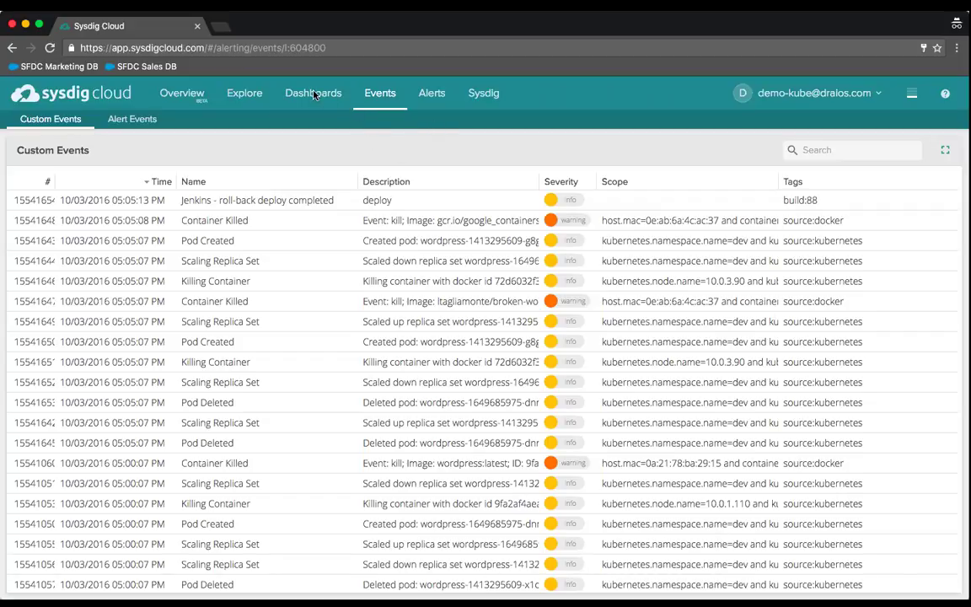
{"action": "left_click", "coordinate": [249, 96]}
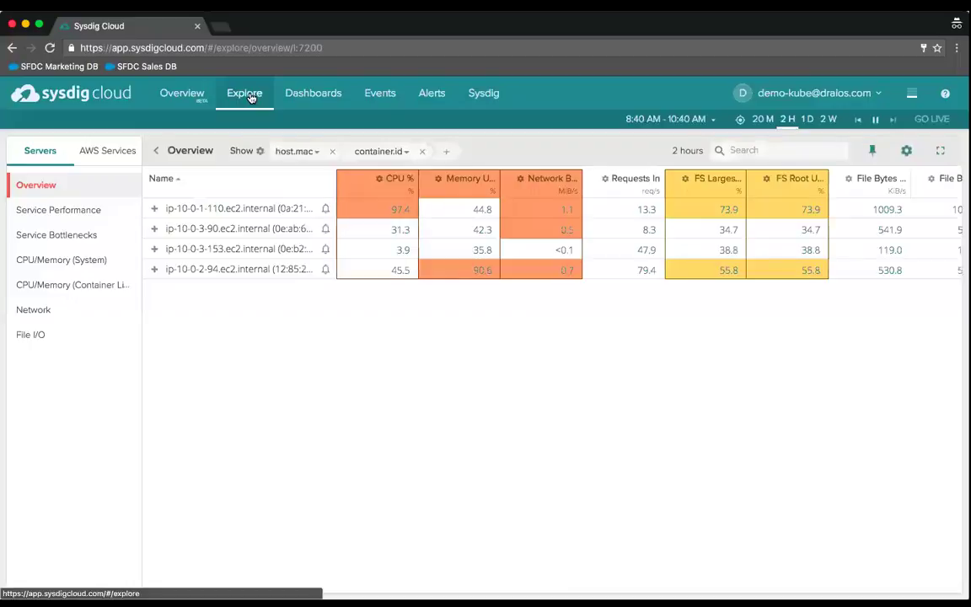
- Apply the K8s Deployments grouping to the Explore table and expand the prod namespace
{"action": "left_click", "coordinate": [260, 153]}
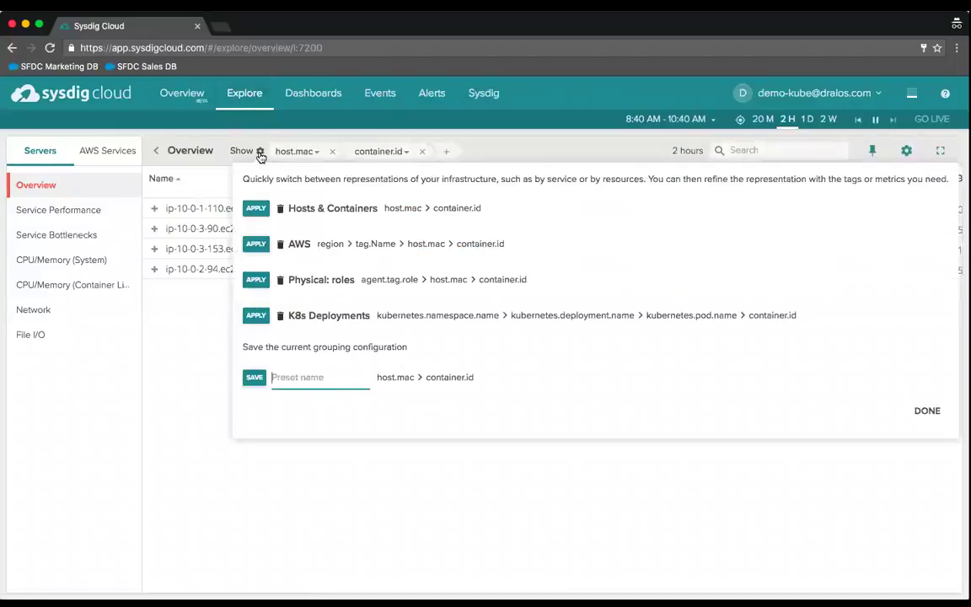
{"action": "left_click", "coordinate": [255, 316]}
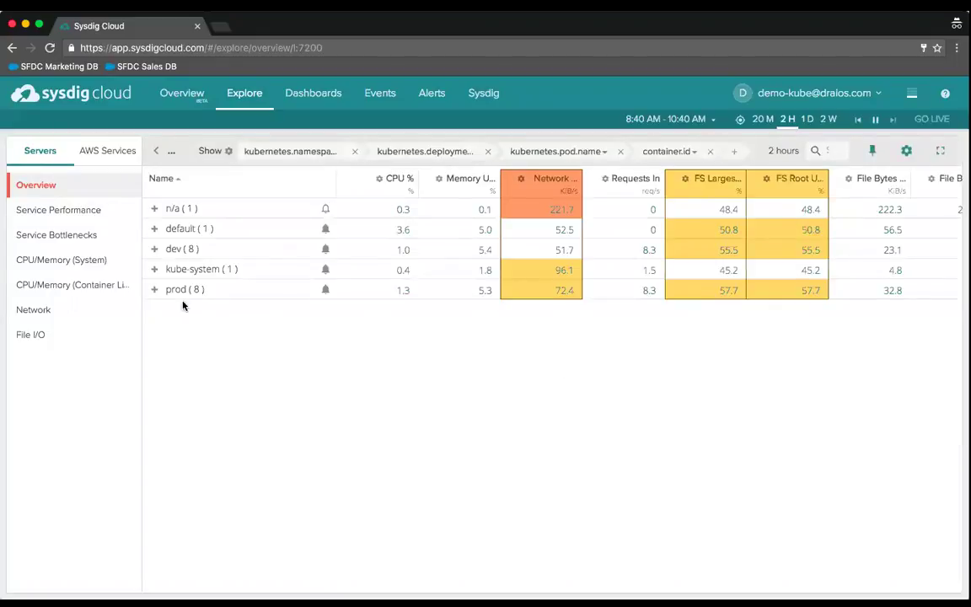
{"action": "left_click", "coordinate": [154, 289]}
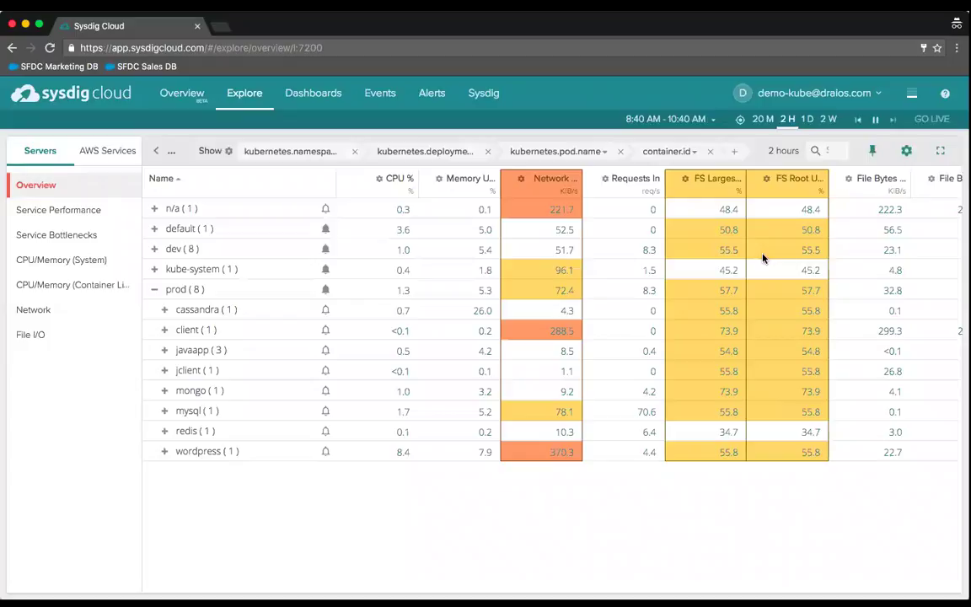
{"action": "left_click", "coordinate": [220, 28]}
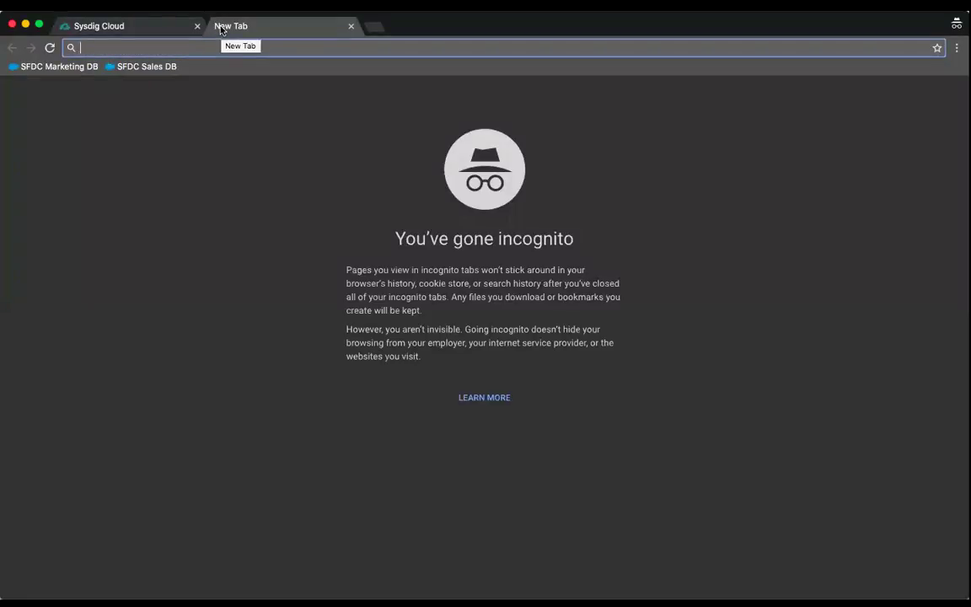
{"action": "type", "text": "sysdig slack"}
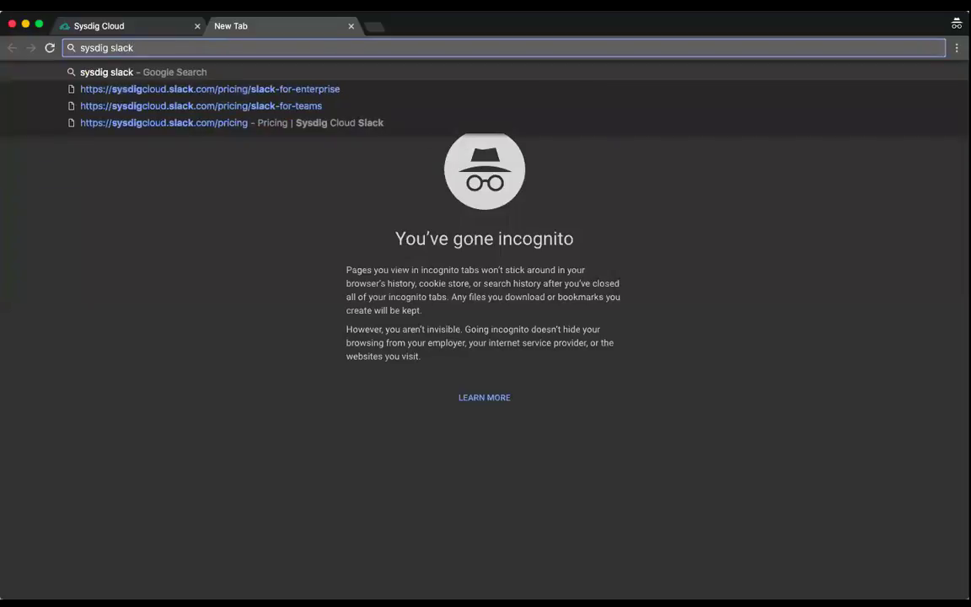
{"action": "type", "text": "bot univer"}
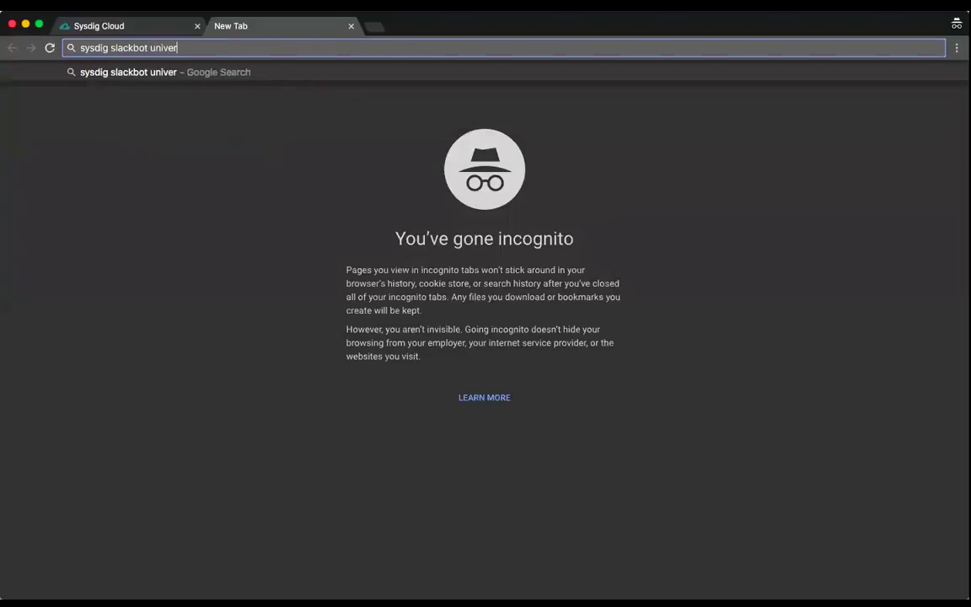
{"action": "type", "text": "sal event"}
{"action": "key", "text": "Return"}
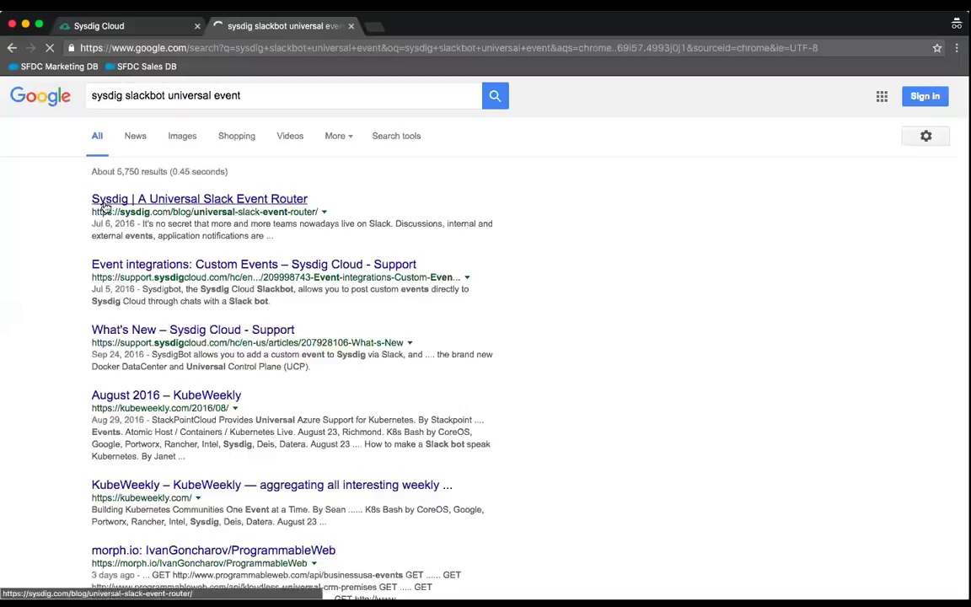
{"action": "left_click", "coordinate": [105, 207]}
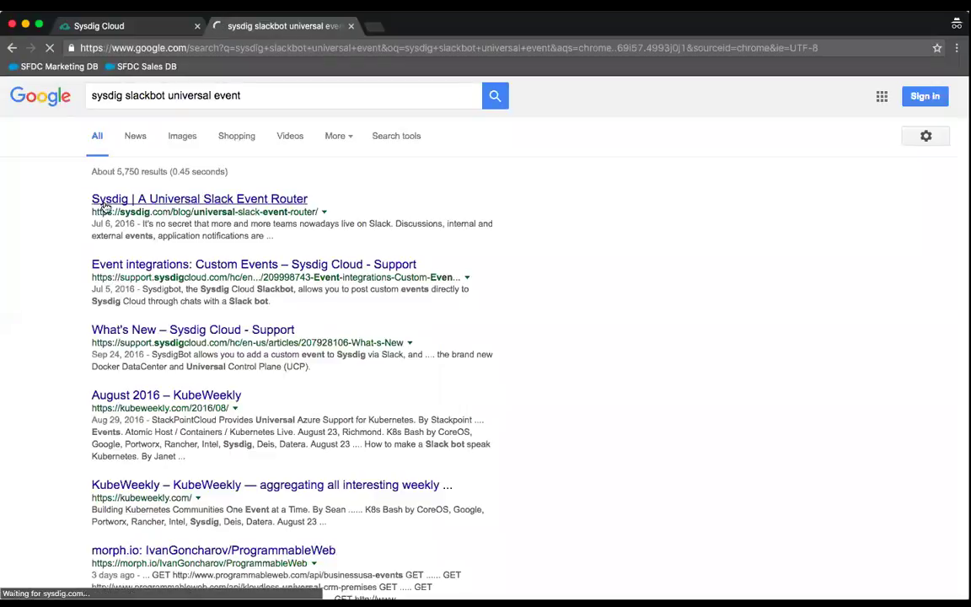
{"action": "left_click", "coordinate": [166, 48]}
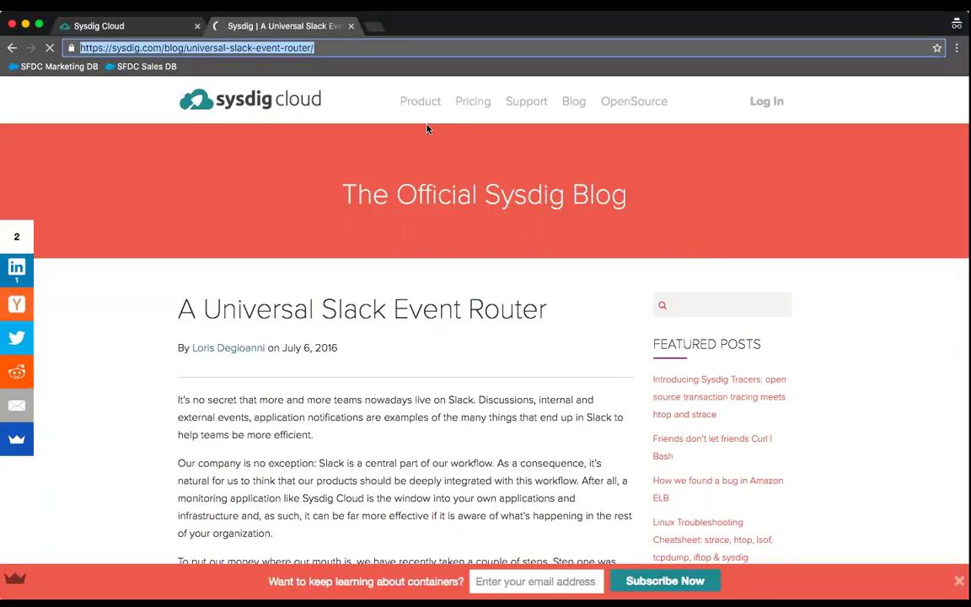
{"action": "left_click", "coordinate": [351, 26]}
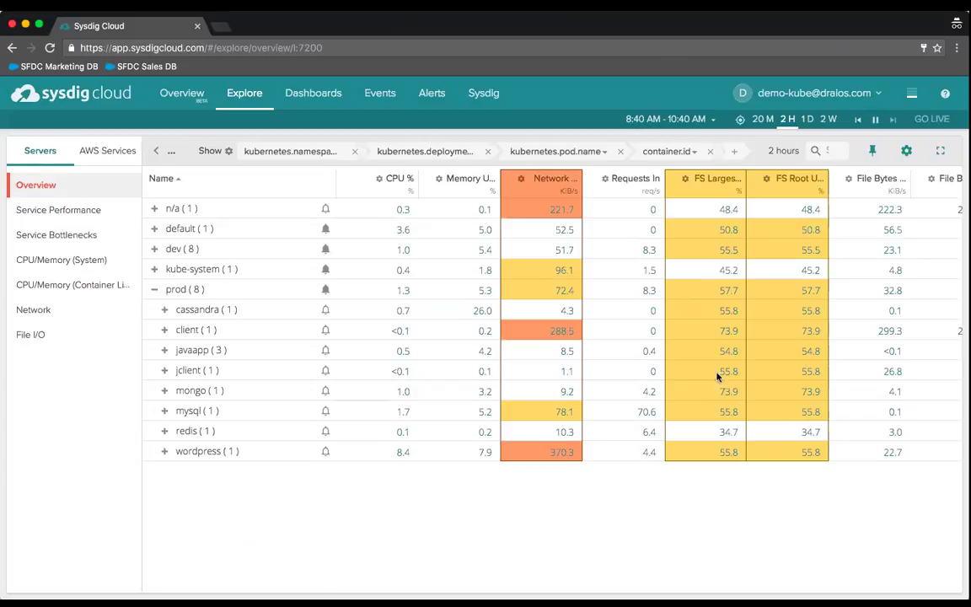
- Drill into prod's mysql deployment and open the Network Connections tile's options menu
{"action": "left_click", "coordinate": [206, 415]}
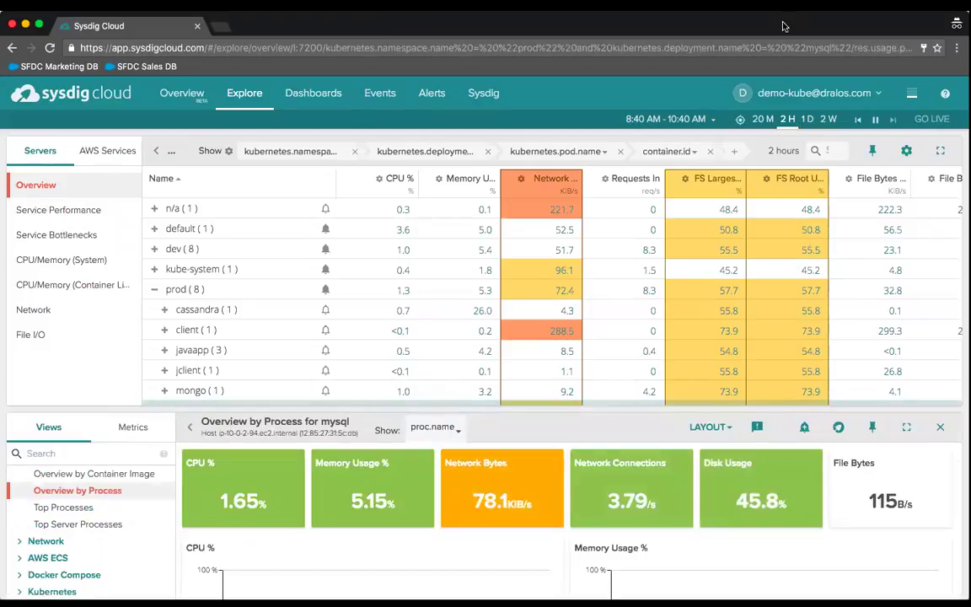
{"action": "scroll", "coordinate": [608, 443], "scroll_direction": "down", "scroll_amount": 1}
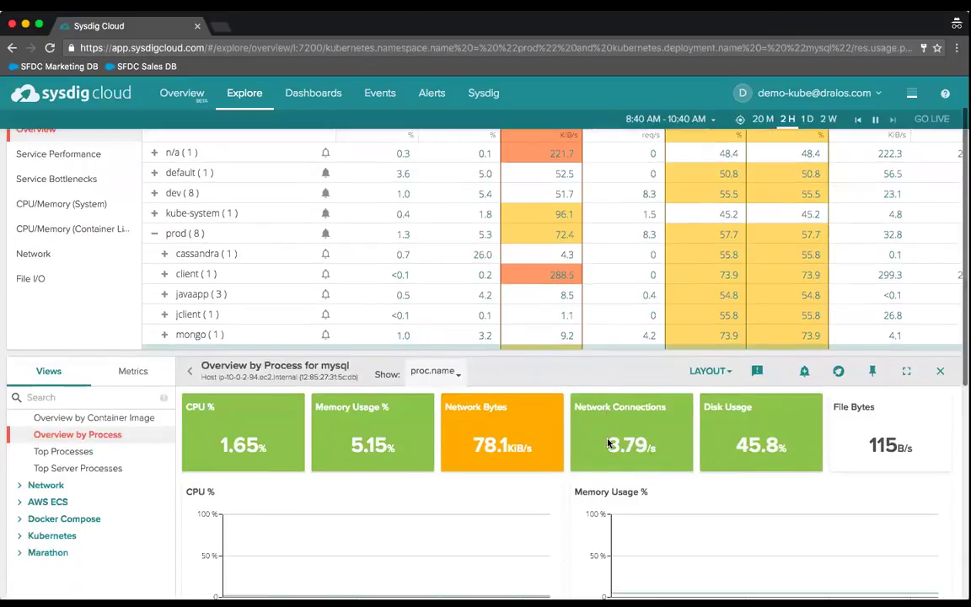
{"action": "left_click", "coordinate": [808, 419]}
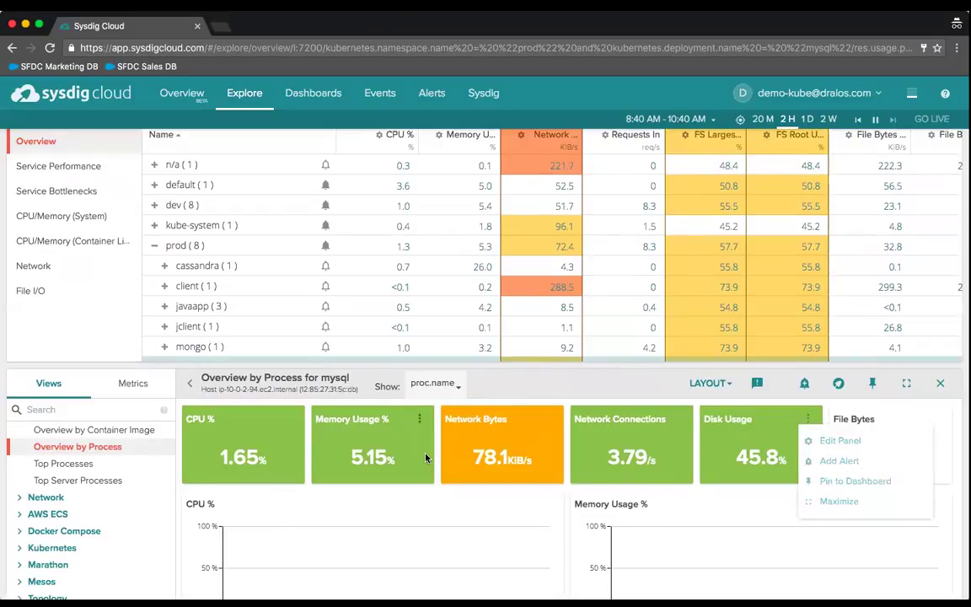
{"action": "left_click", "coordinate": [678, 418]}
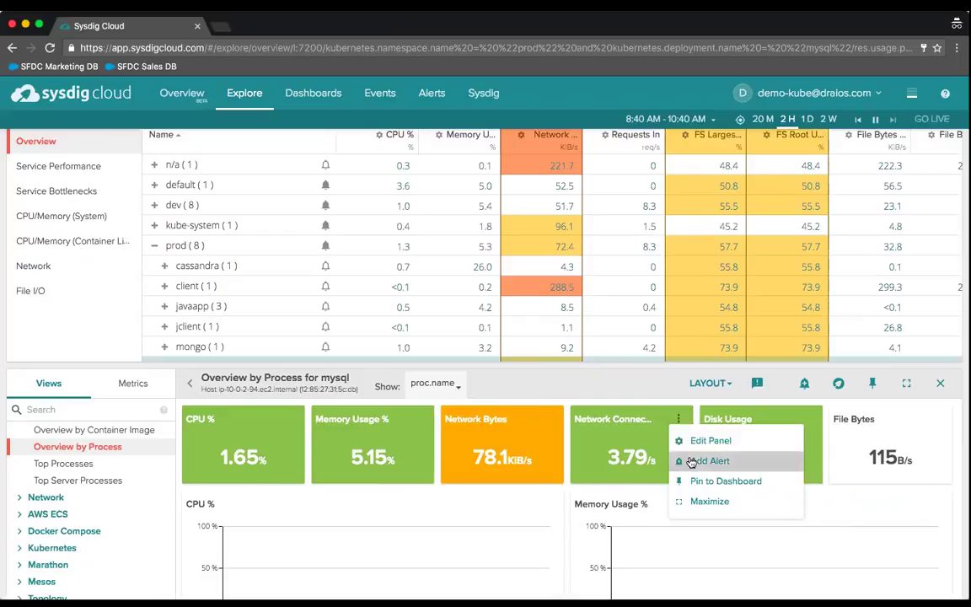
- Create an alert from the Network Connections metric, scoped to the prod namespace's mysql deployment
{"action": "left_click", "coordinate": [690, 462]}
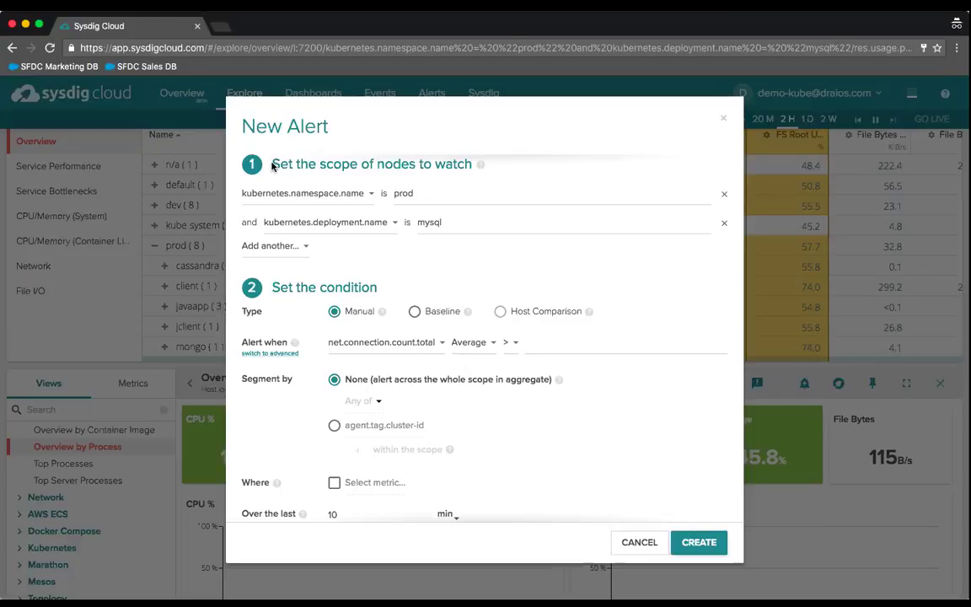
{"action": "left_click_drag", "start_coordinate": [272, 164], "coordinate": [470, 166]}
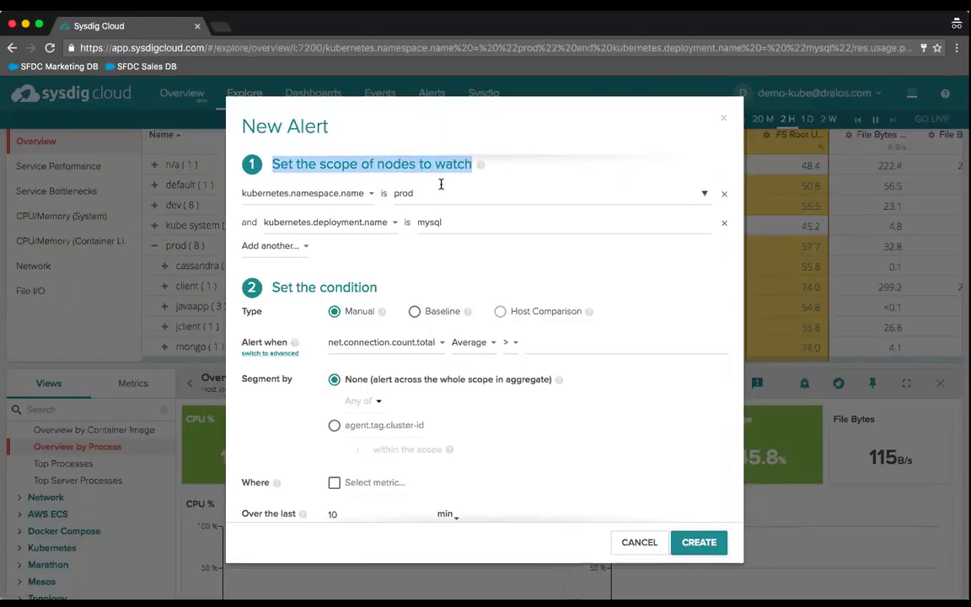
{"action": "left_click", "coordinate": [440, 187]}
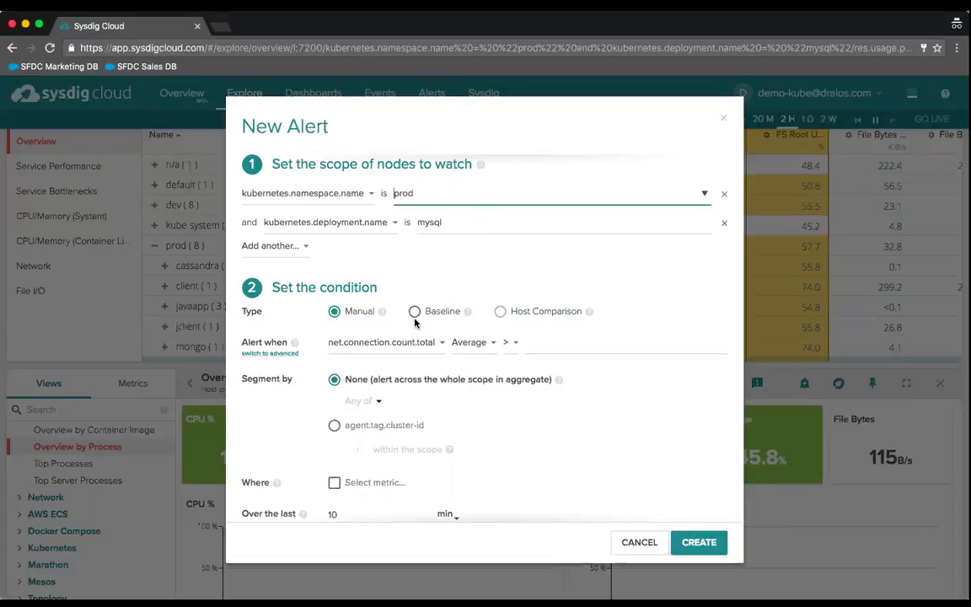
- Set the alert threshold to fire when the average exceeds 1
{"action": "left_click", "coordinate": [526, 344]}
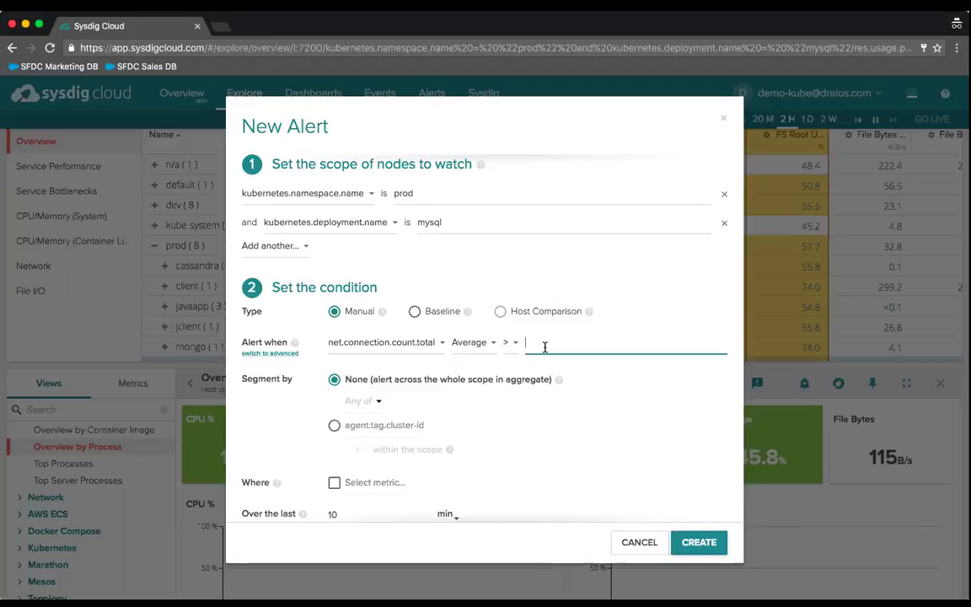
{"action": "type", "text": "1"}
{"action": "left_click", "coordinate": [461, 365]}
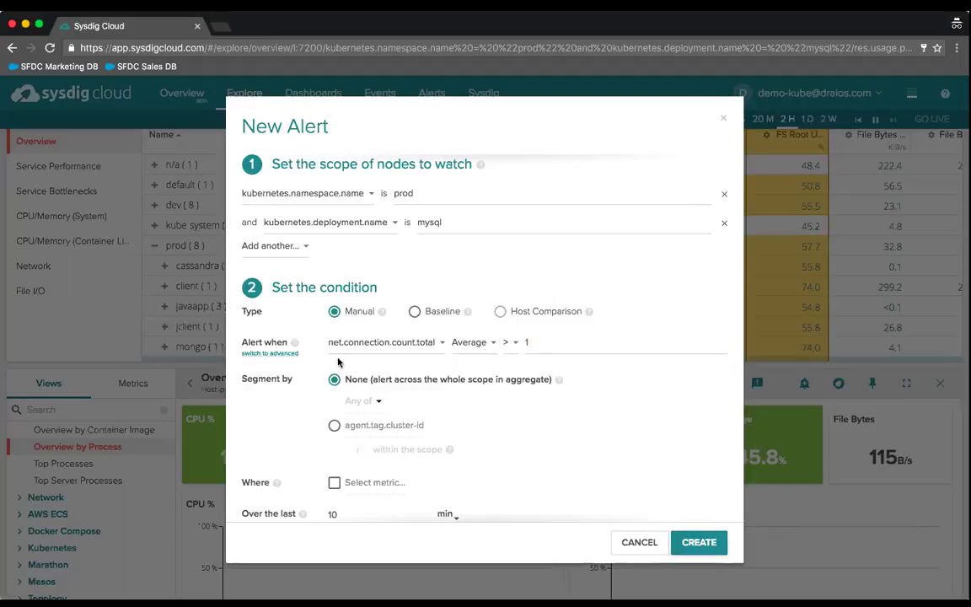
- Convert the condition to an advanced expression, trial-pasting a memory clause and then removing it
{"action": "left_click", "coordinate": [278, 355]}
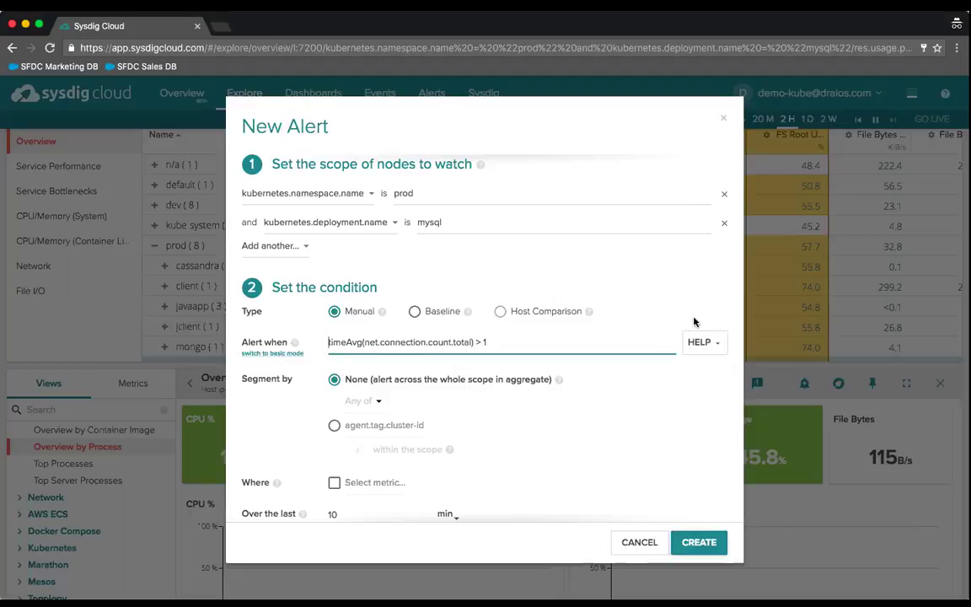
{"action": "left_click", "coordinate": [693, 343]}
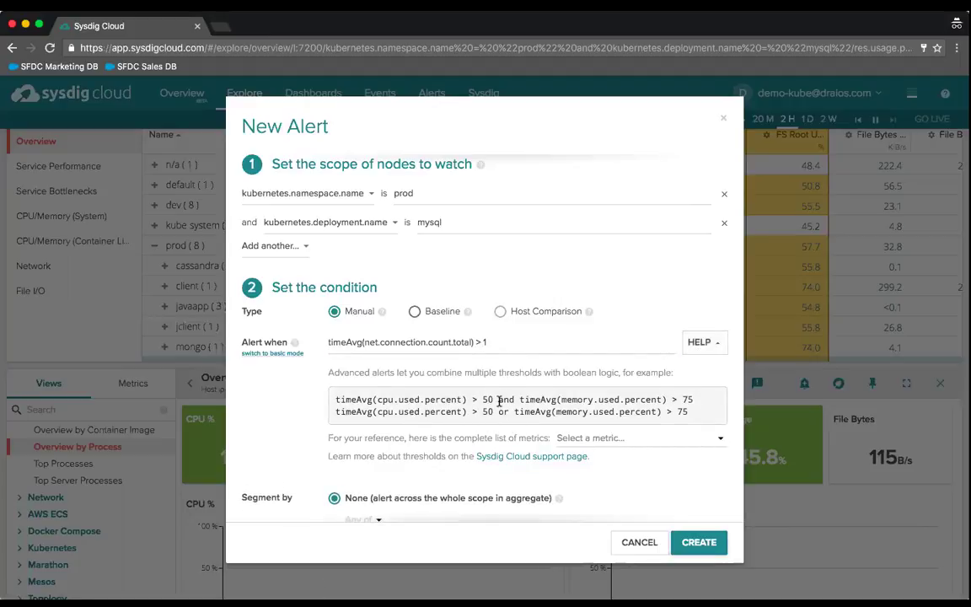
{"action": "left_click_drag", "start_coordinate": [498, 402], "coordinate": [696, 404]}
{"action": "key", "text": "super+c"}
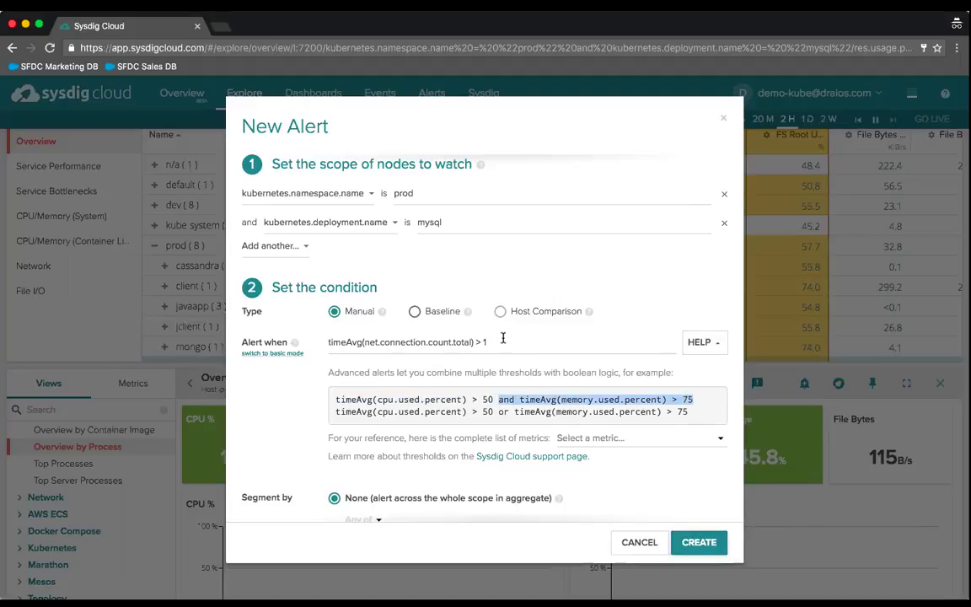
{"action": "left_click", "coordinate": [503, 341]}
{"action": "key", "text": "super+v"}
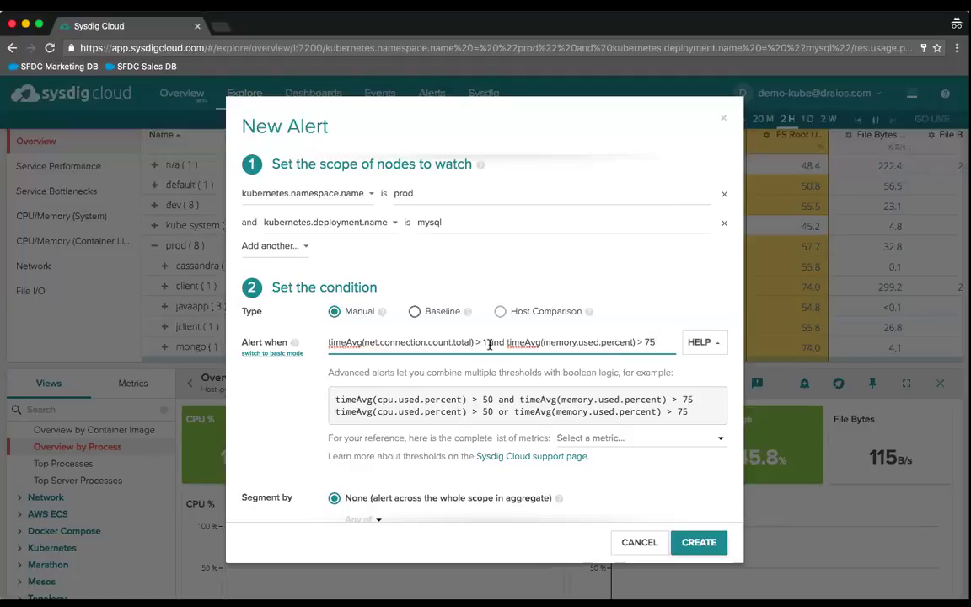
{"action": "left_click_drag", "start_coordinate": [489, 344], "coordinate": [638, 352]}
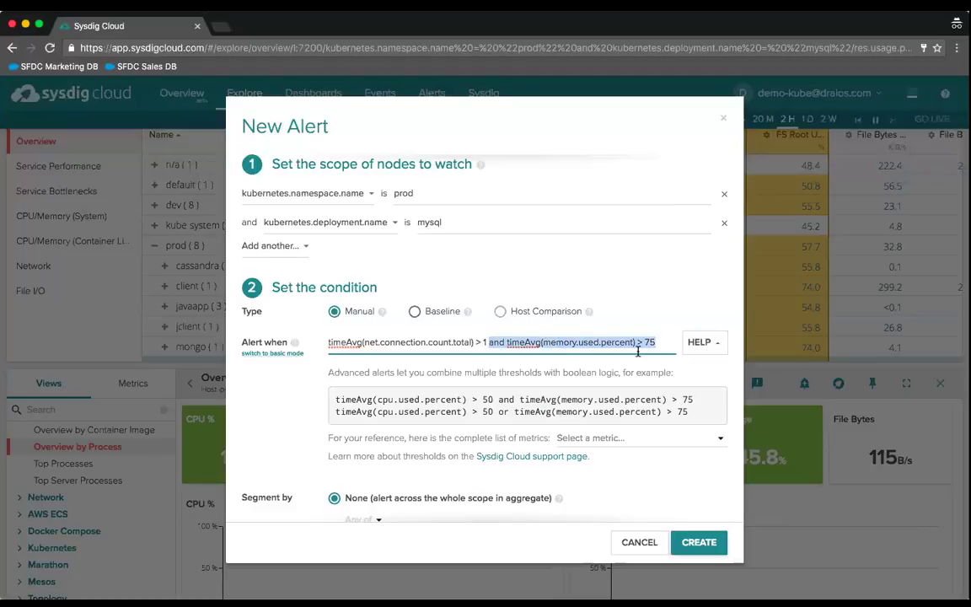
{"action": "key", "text": "BackSpace"}
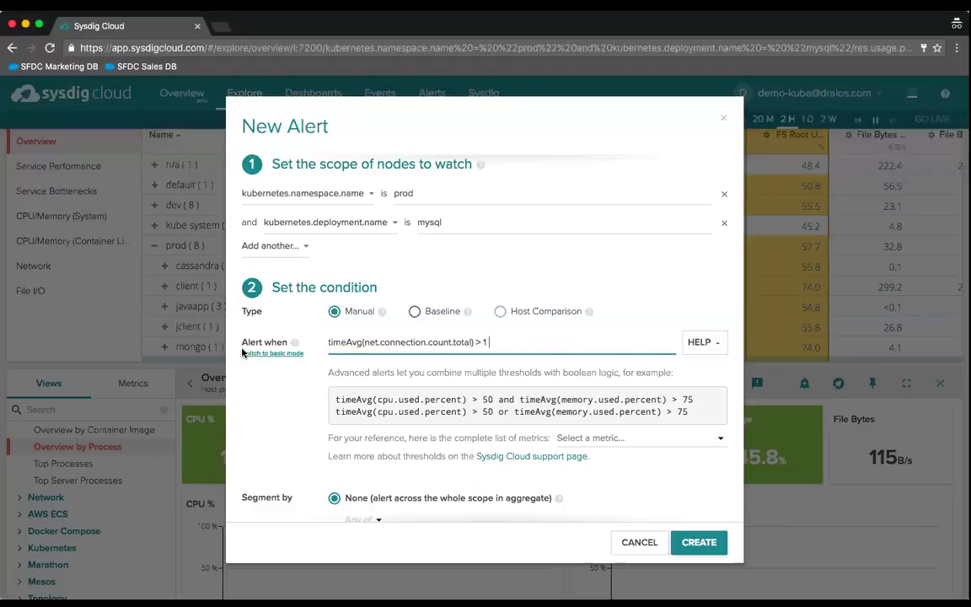
- Browse the full reference list of available metrics, then close it
{"action": "left_click", "coordinate": [647, 439]}
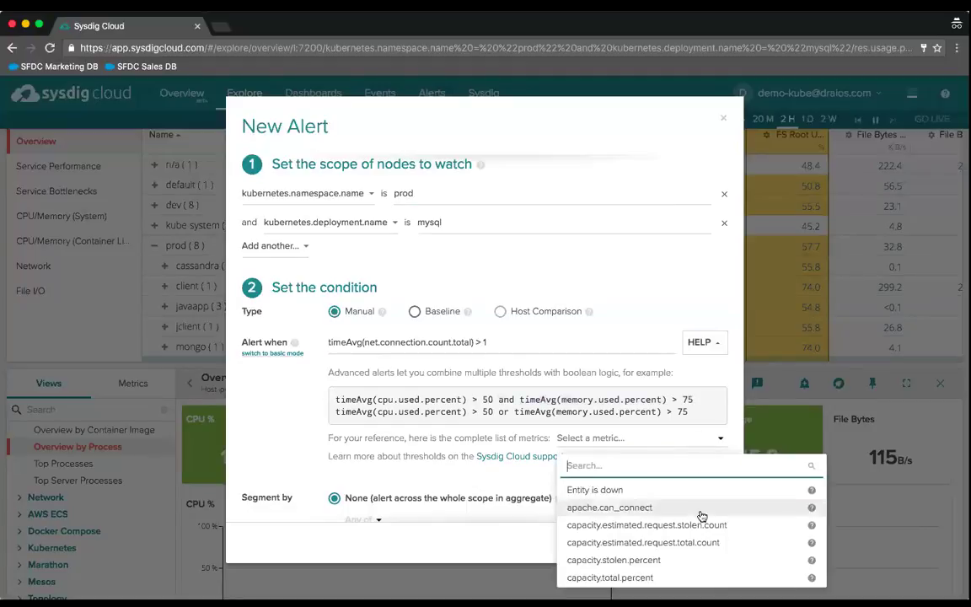
{"action": "scroll", "coordinate": [700, 546], "scroll_direction": "down", "scroll_amount": 2}
{"action": "scroll", "coordinate": [701, 549], "scroll_direction": "down", "scroll_amount": 10}
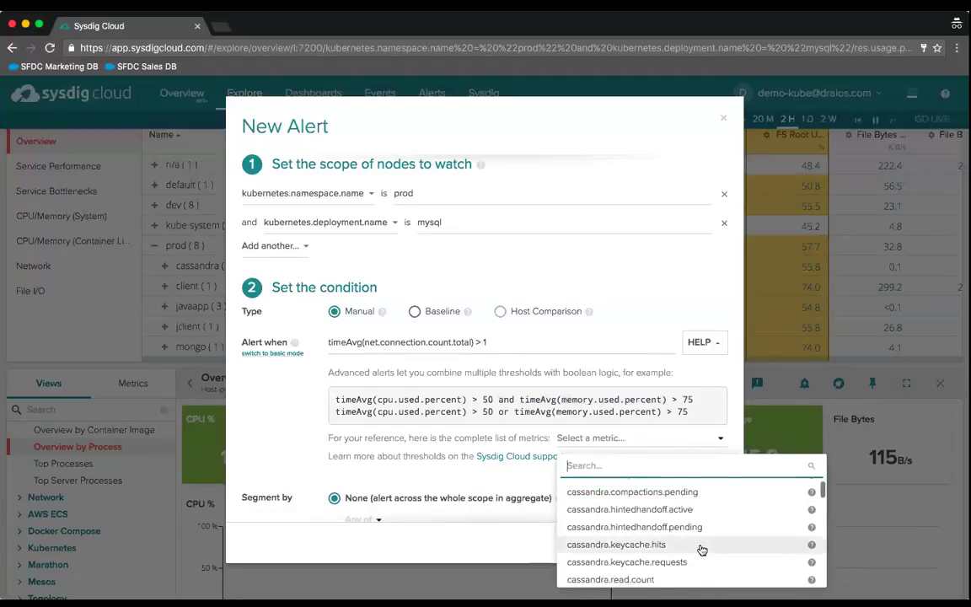
{"action": "scroll", "coordinate": [701, 549], "scroll_direction": "down", "scroll_amount": 1}
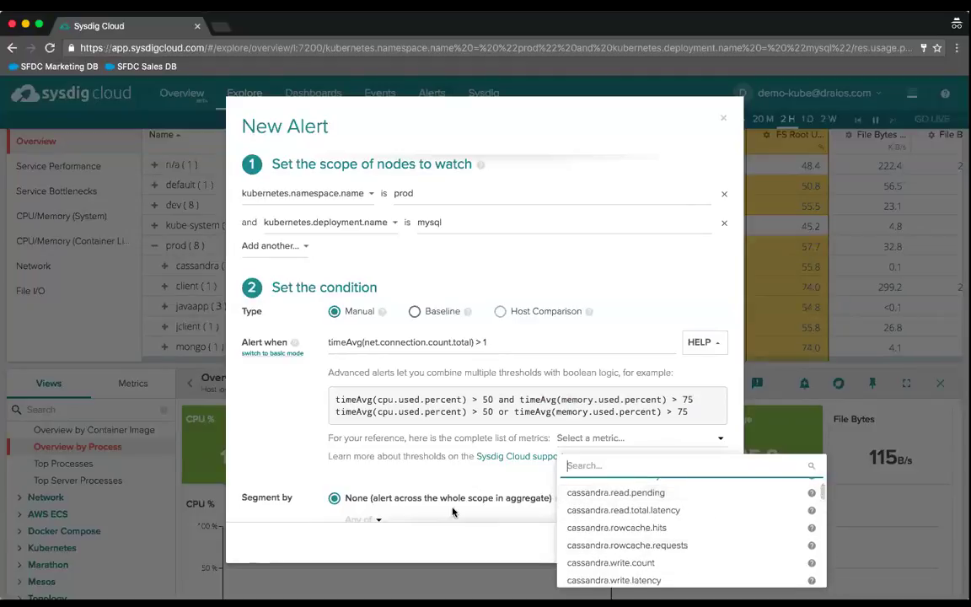
{"action": "left_click", "coordinate": [283, 453]}
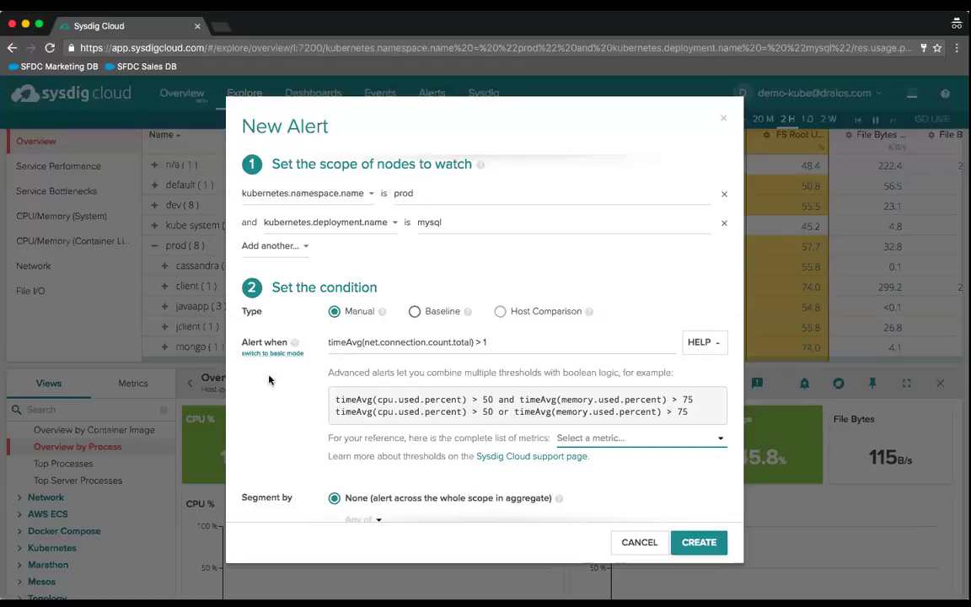
- Return to basic fields, try Baseline, then restore Manual: Average net.connection.count.total > 1
{"action": "left_click", "coordinate": [271, 352]}
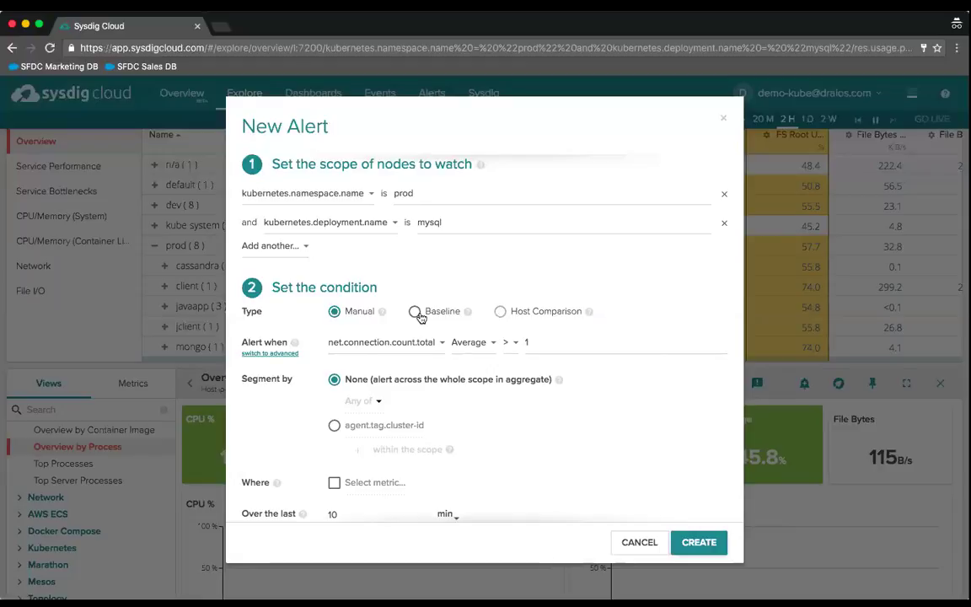
{"action": "left_click", "coordinate": [416, 316]}
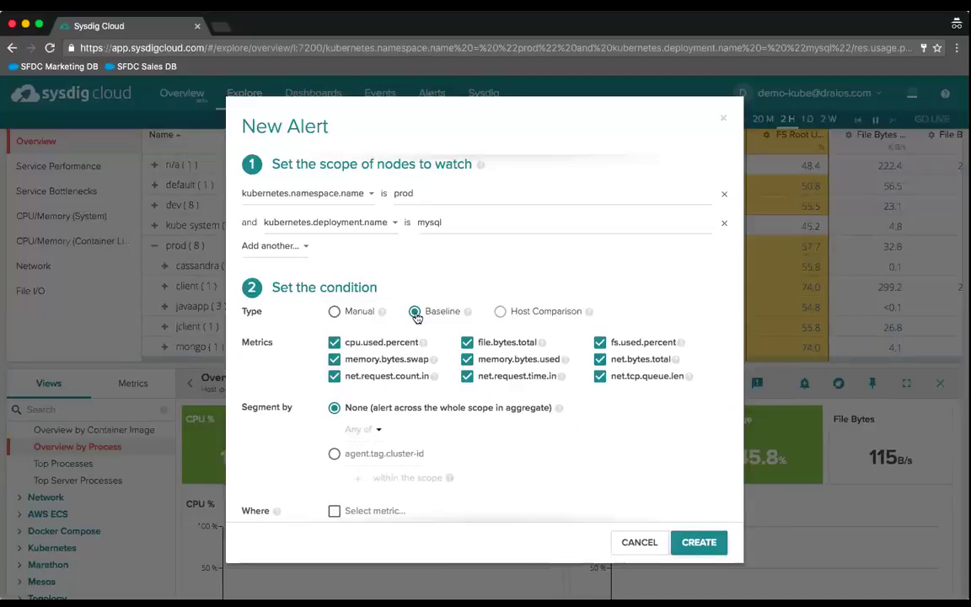
{"action": "left_click", "coordinate": [334, 313]}
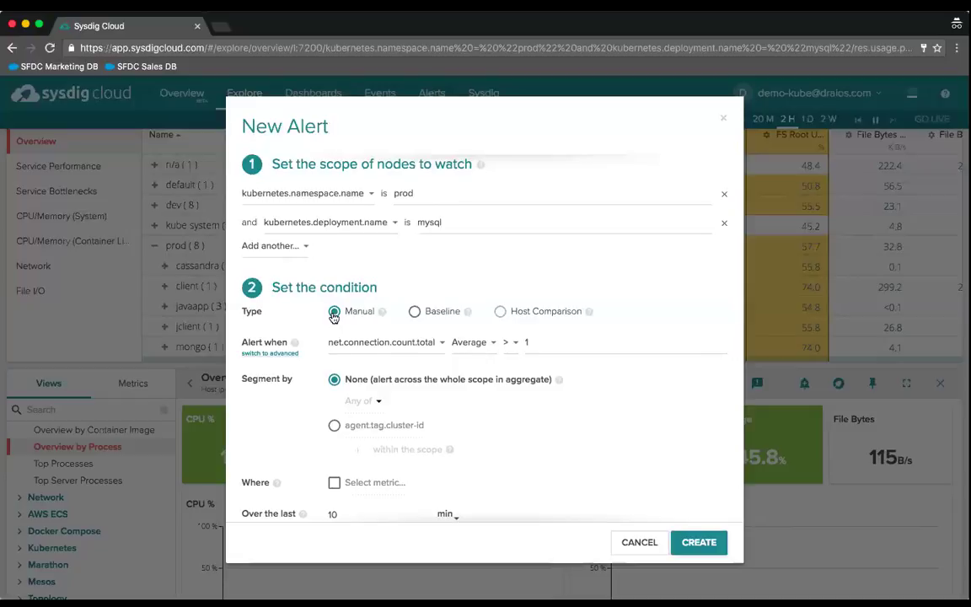
{"action": "scroll", "coordinate": [334, 316], "scroll_direction": "down", "scroll_amount": 2}
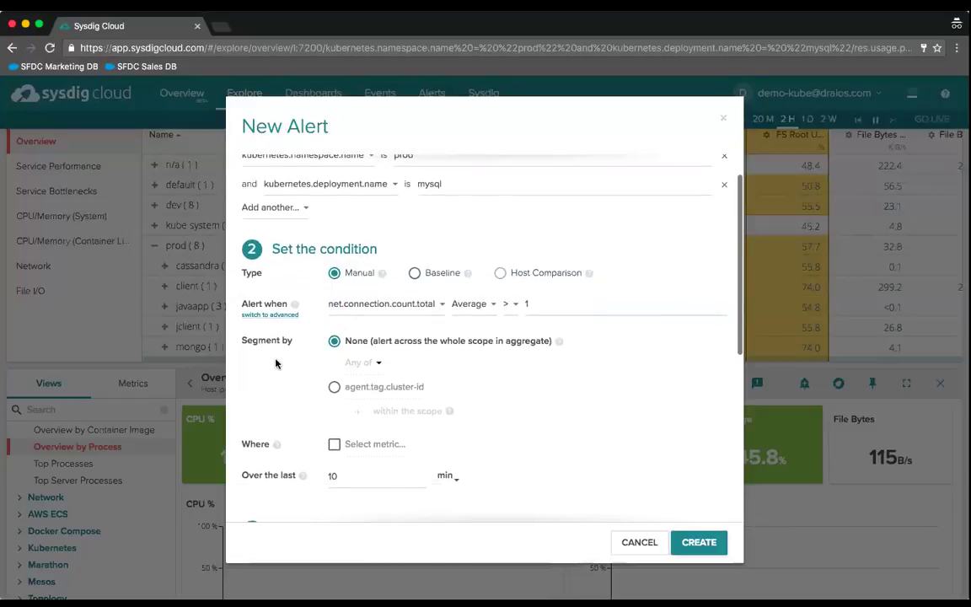
{"action": "scroll", "coordinate": [403, 362], "scroll_direction": "up", "scroll_amount": 1}
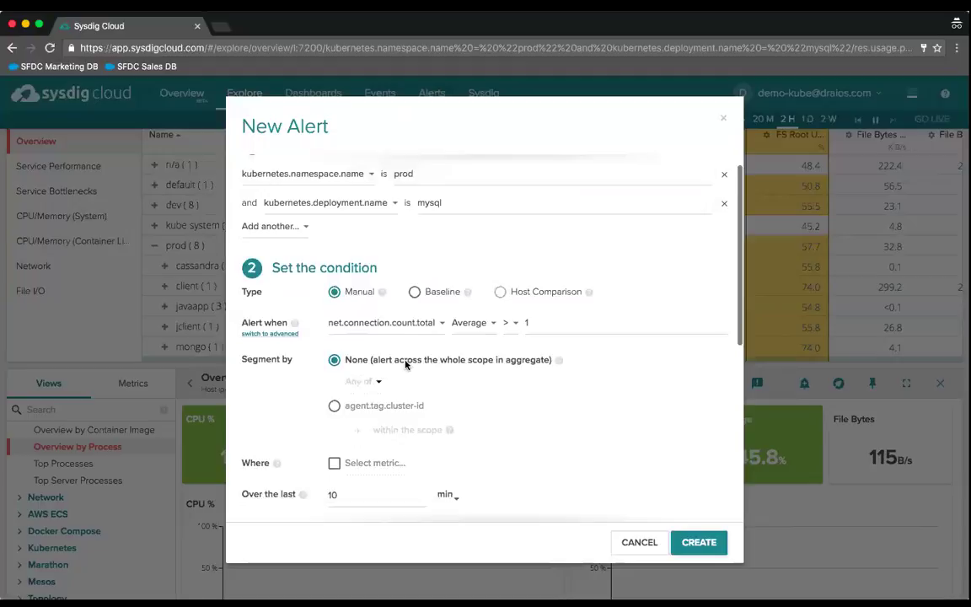
{"action": "scroll", "coordinate": [406, 364], "scroll_direction": "up", "scroll_amount": 1}
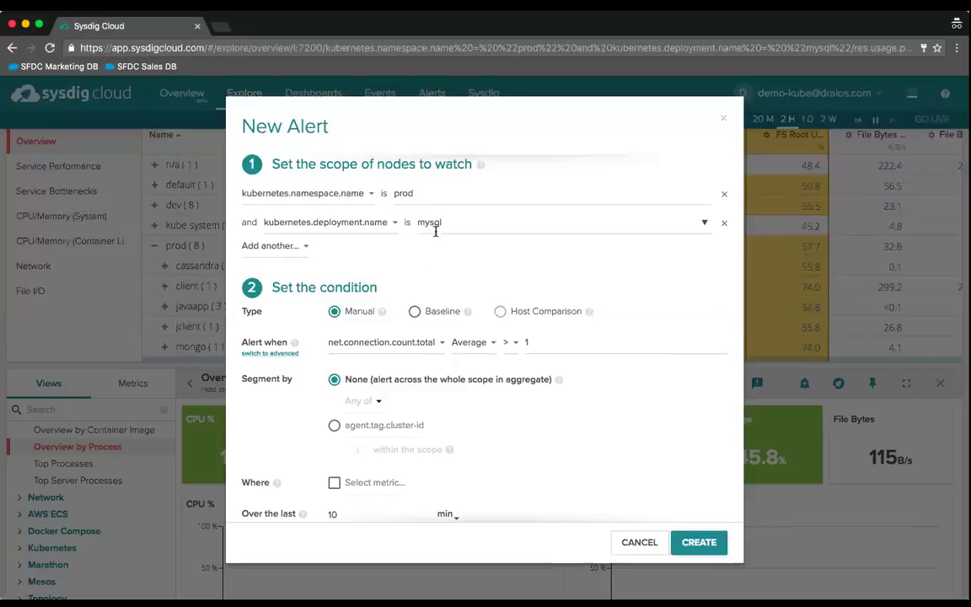
- Segment the alert by cloudProvider.availabilityZone
{"action": "left_click", "coordinate": [335, 427]}
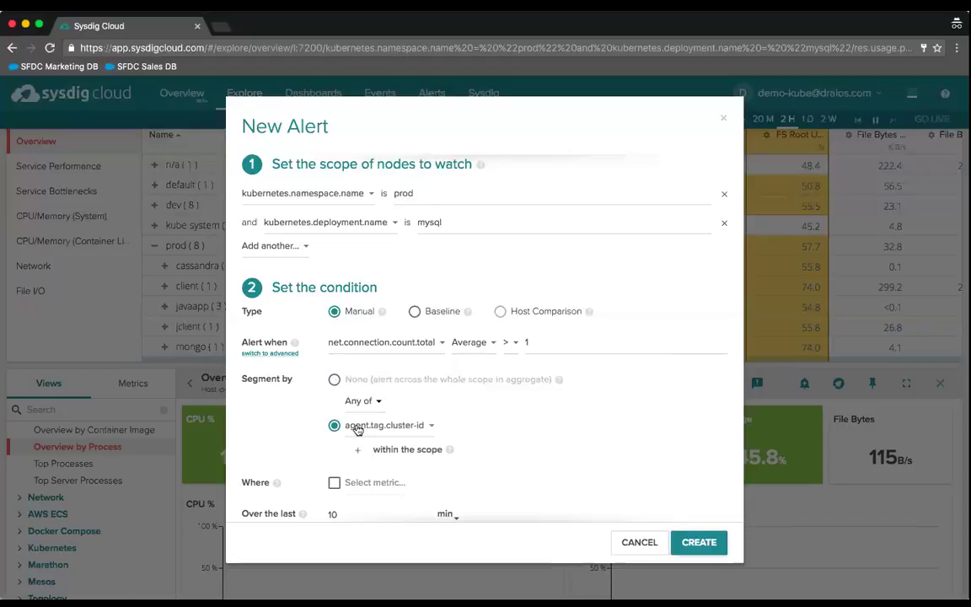
{"action": "left_click", "coordinate": [358, 426]}
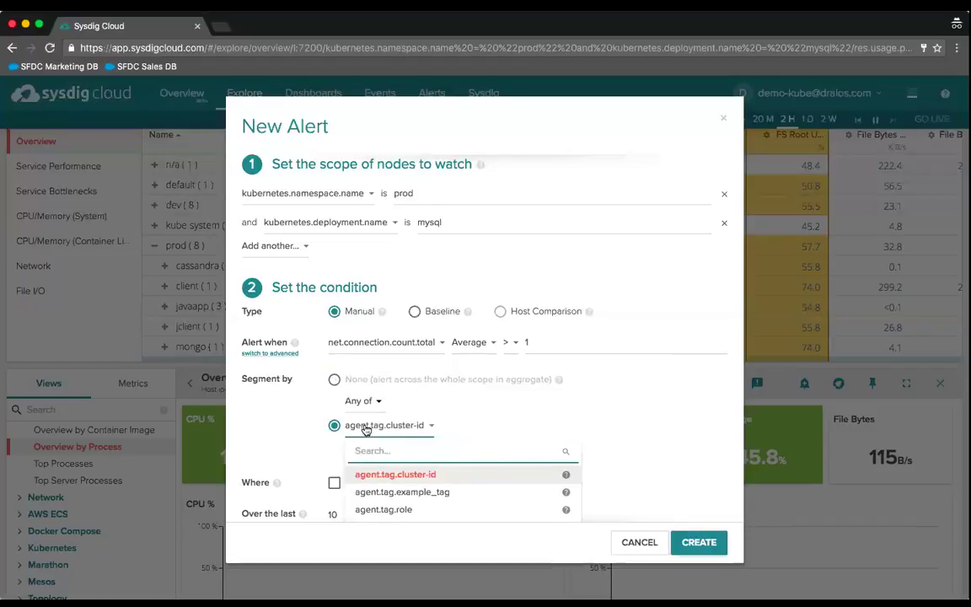
{"action": "type", "text": "cloud"}
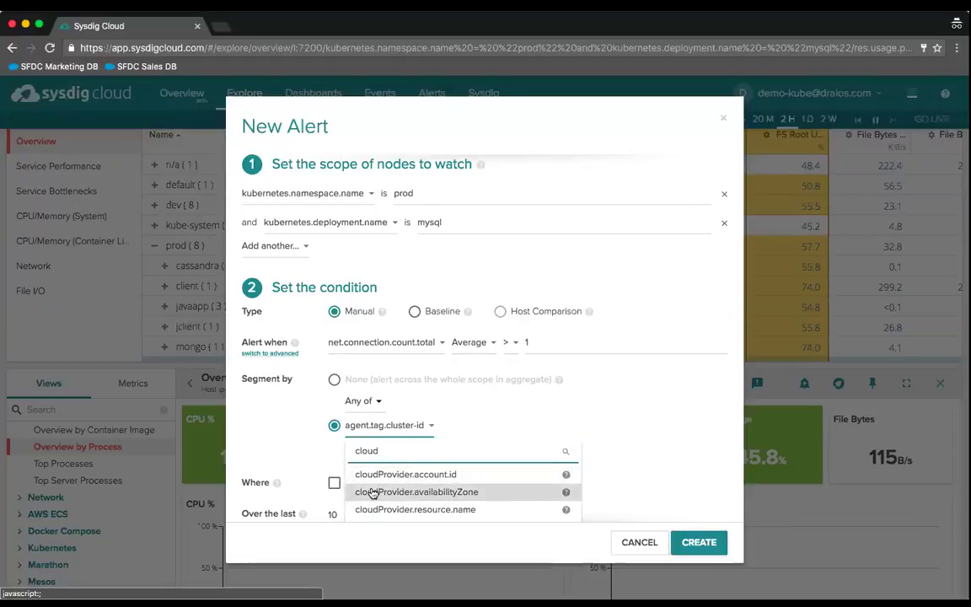
{"action": "left_click", "coordinate": [373, 492]}
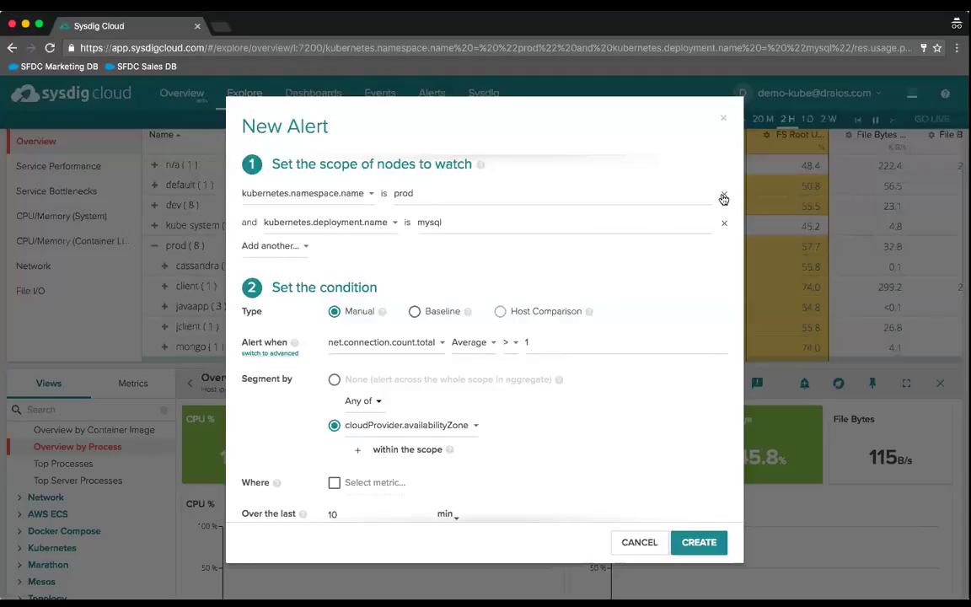
- Remove the prod namespace scope row and segment by kubernetes.namespace.name instead
{"action": "left_click", "coordinate": [723, 196]}
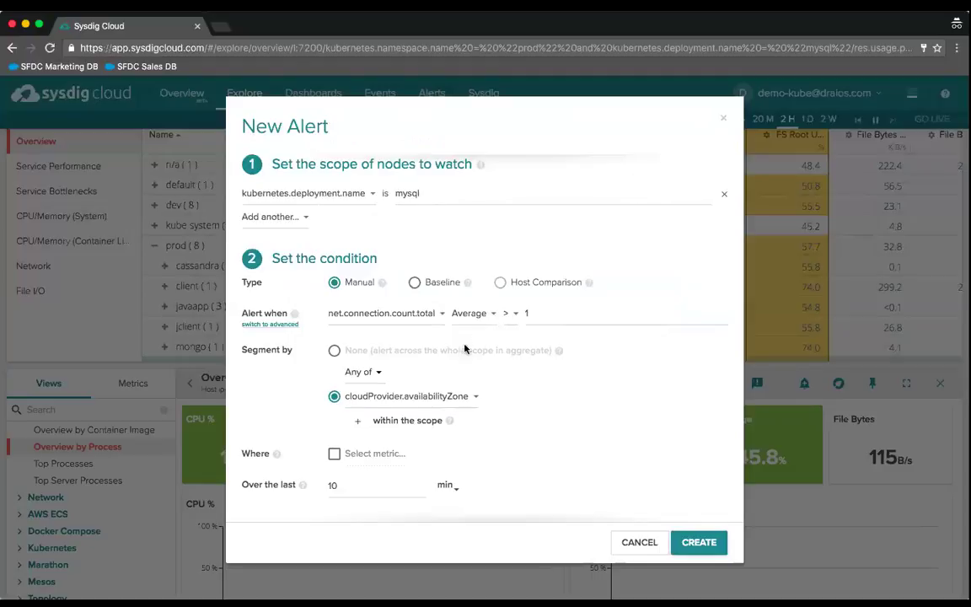
{"action": "left_click", "coordinate": [380, 398]}
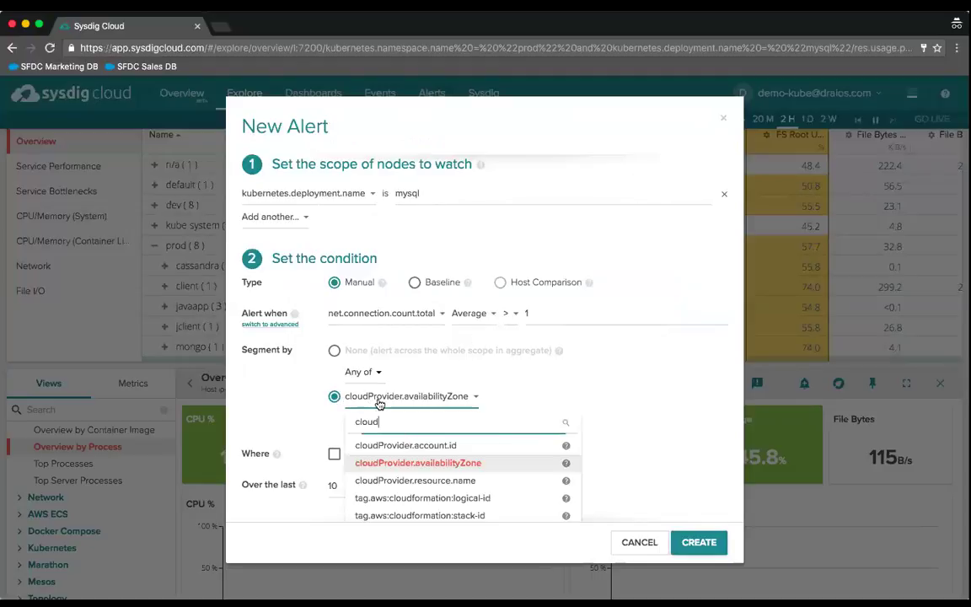
{"action": "key", "text": "BackSpace"}
{"action": "key", "text": "BackSpace"}
{"action": "key", "text": "BackSpace"}
{"action": "key", "text": "BackSpace"}
{"action": "key", "text": "BackSpace"}
{"action": "type", "text": "namespa"}
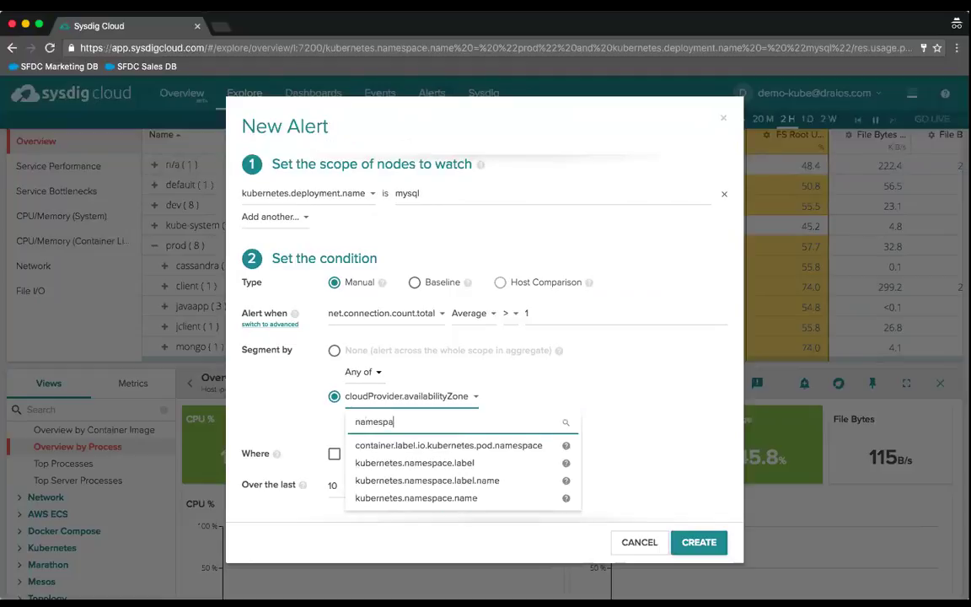
{"action": "left_click", "coordinate": [387, 499]}
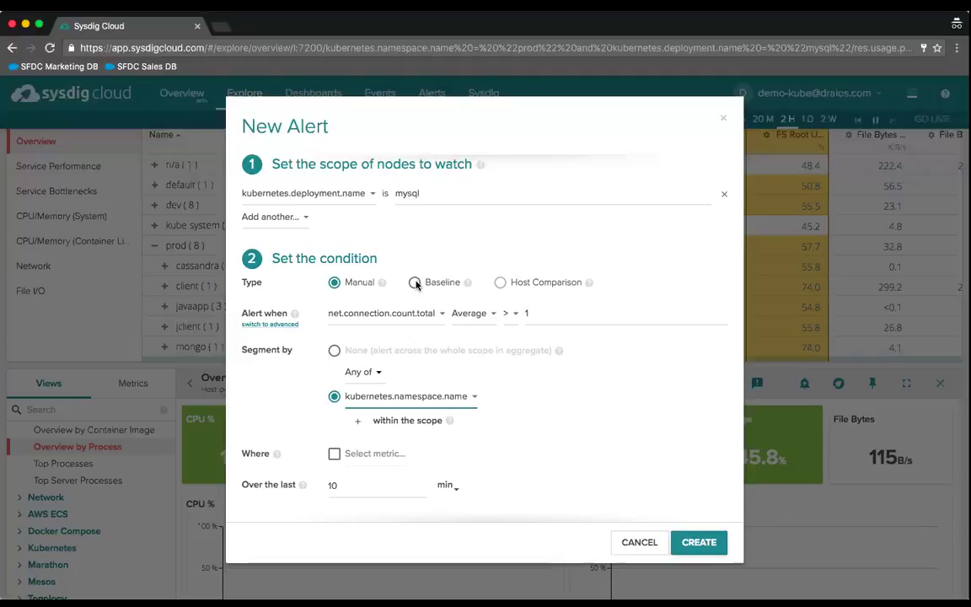
- Shorten the alert's evaluation window from 10 minutes to 1 minute
{"action": "scroll", "coordinate": [483, 414], "scroll_direction": "down", "scroll_amount": 4}
{"action": "scroll", "coordinate": [483, 414], "scroll_direction": "down", "scroll_amount": 1}
{"action": "left_click", "coordinate": [338, 316]}
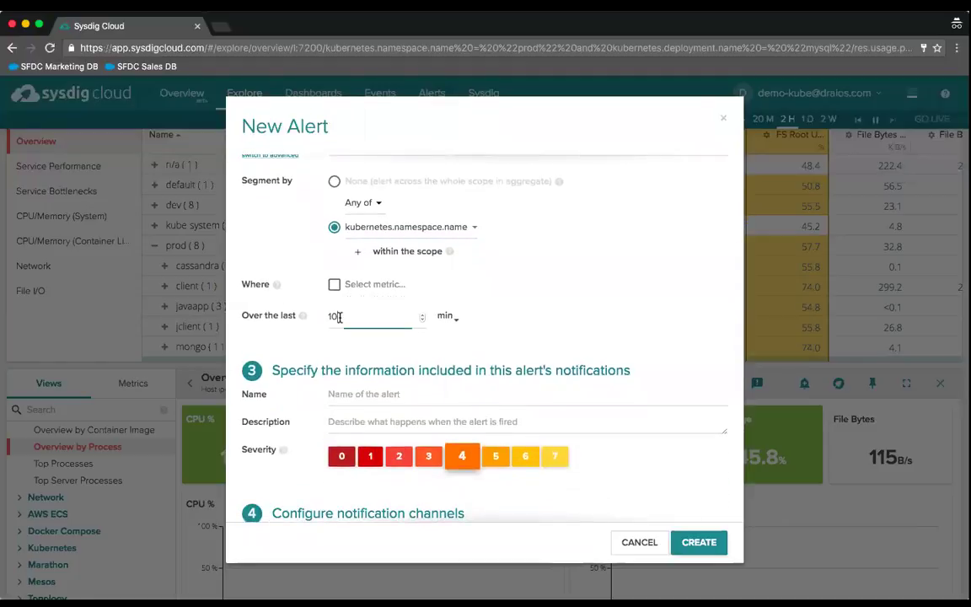
{"action": "key", "text": "BackSpace"}
{"action": "left_click", "coordinate": [521, 362]}
- Name the alert 'test' with description 'test' and set severity 0
{"action": "scroll", "coordinate": [531, 354], "scroll_direction": "down", "scroll_amount": 2}
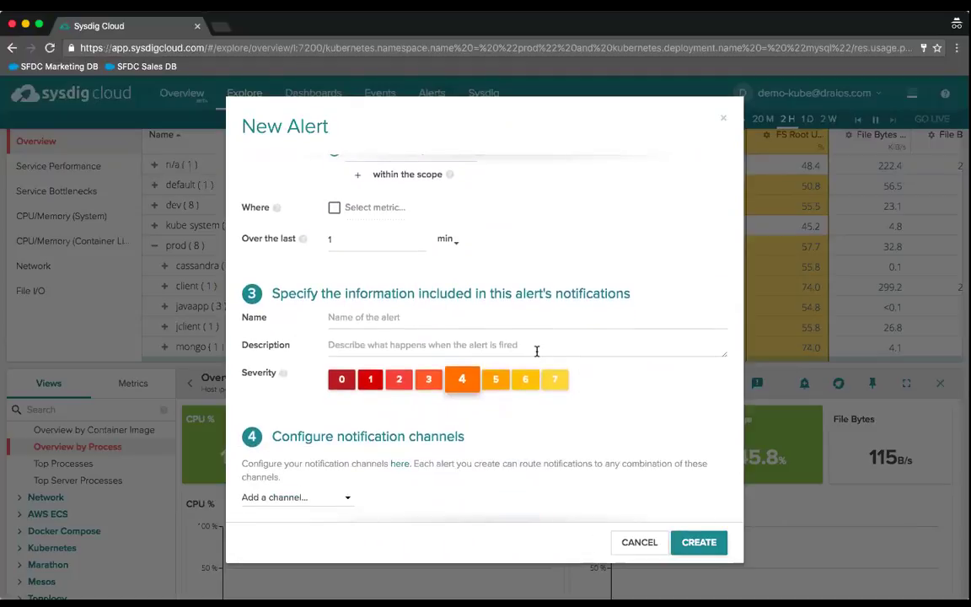
{"action": "scroll", "coordinate": [536, 351], "scroll_direction": "down", "scroll_amount": 1}
{"action": "left_click", "coordinate": [412, 268]}
{"action": "type", "text": "test"}
{"action": "key", "text": "Tab"}
{"action": "type", "text": "test"}
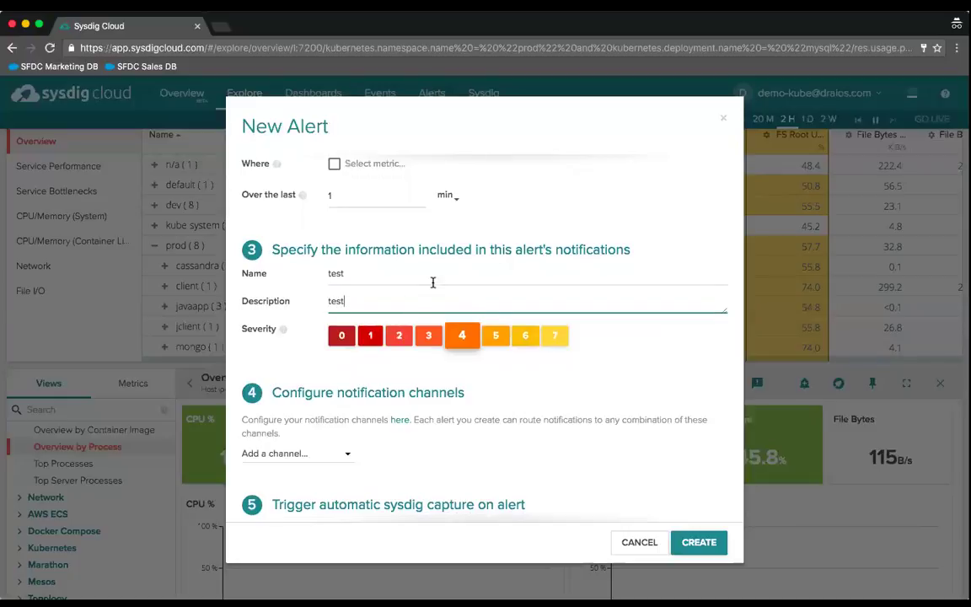
{"action": "left_click", "coordinate": [525, 338]}
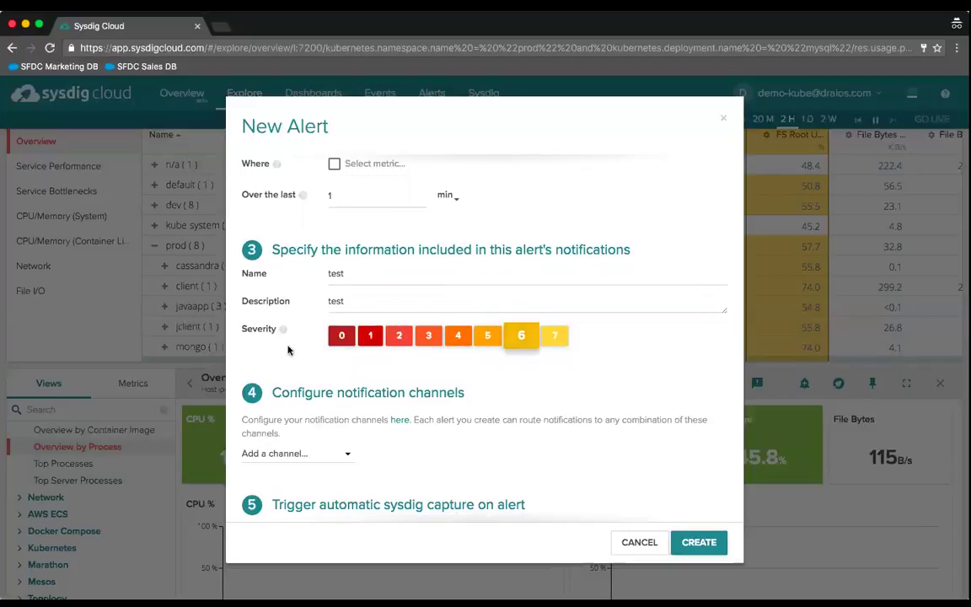
{"action": "left_click", "coordinate": [341, 336]}
{"action": "scroll", "coordinate": [493, 413], "scroll_direction": "down", "scroll_amount": 2}
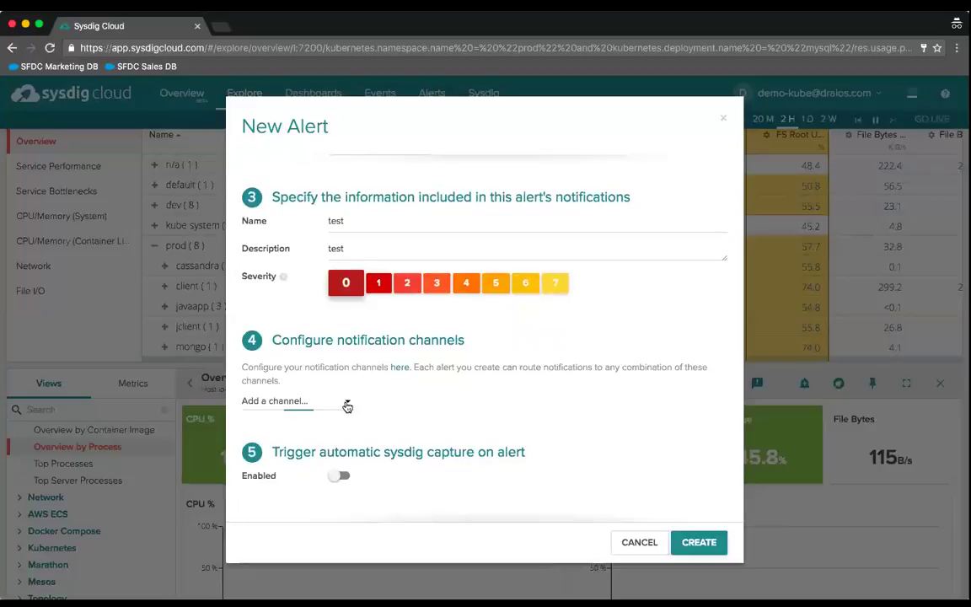
- Add the 'Alerts only from kubernetes env' and 'Demo Alert Channel' notification channels
{"action": "left_click", "coordinate": [346, 402]}
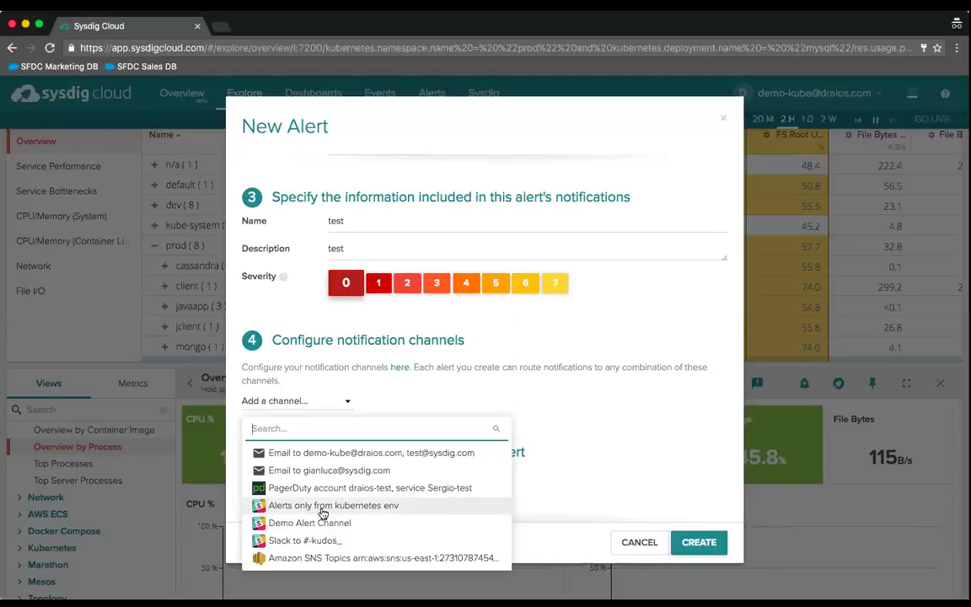
{"action": "left_click", "coordinate": [323, 507]}
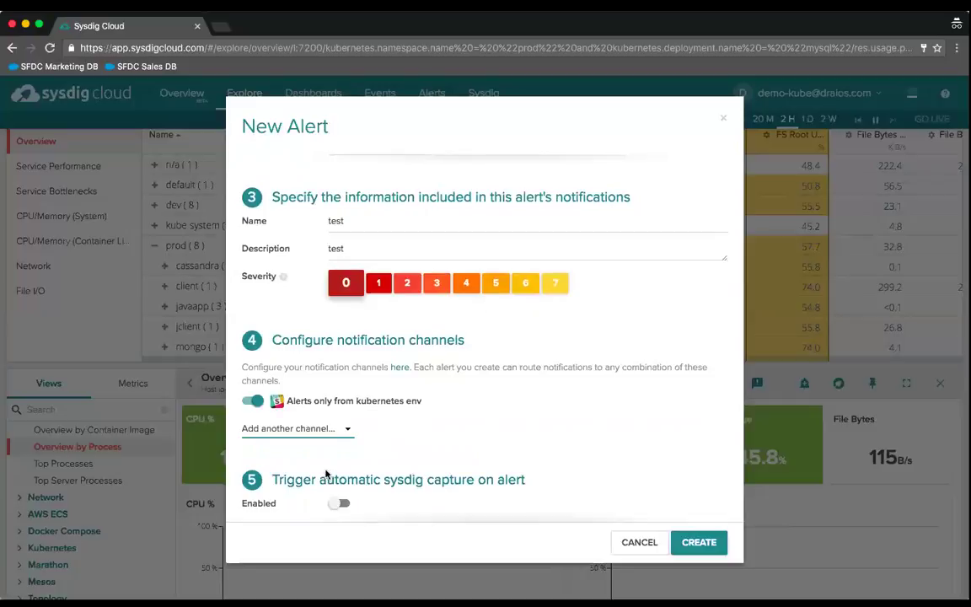
{"action": "left_click", "coordinate": [342, 429]}
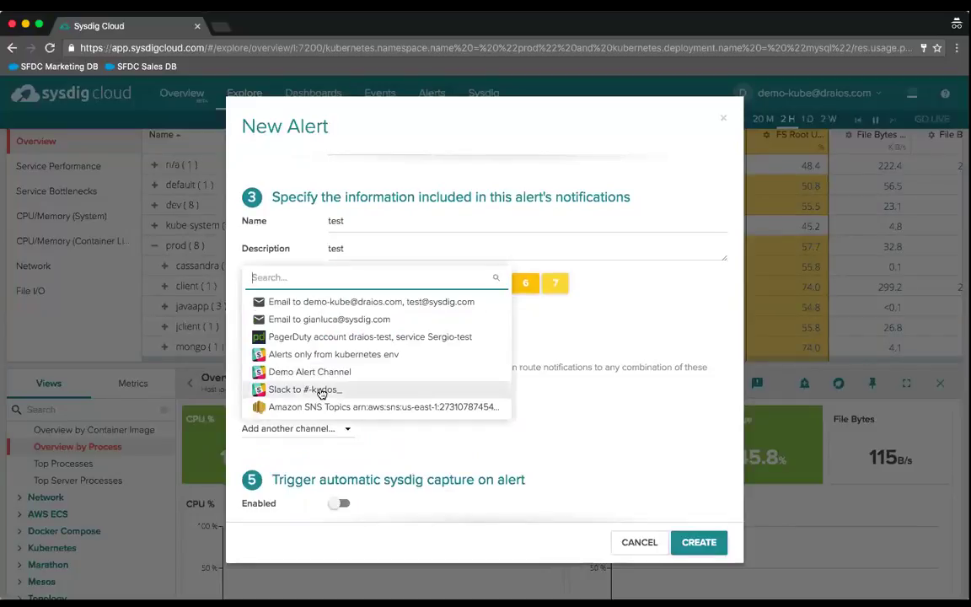
{"action": "left_click", "coordinate": [320, 376]}
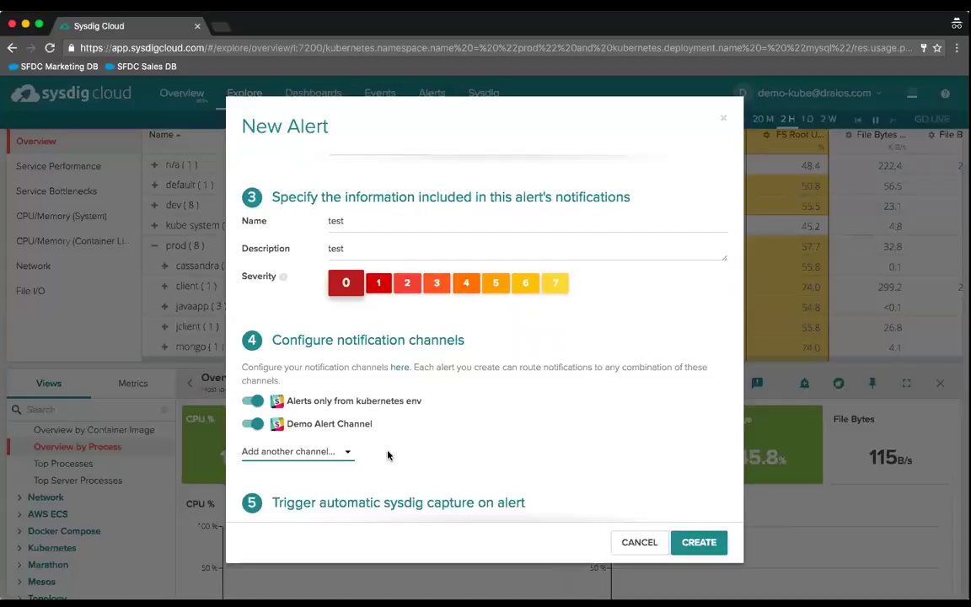
- Enable automatic sysdig capture when the alert triggers
{"action": "scroll", "coordinate": [387, 455], "scroll_direction": "down", "scroll_amount": 2}
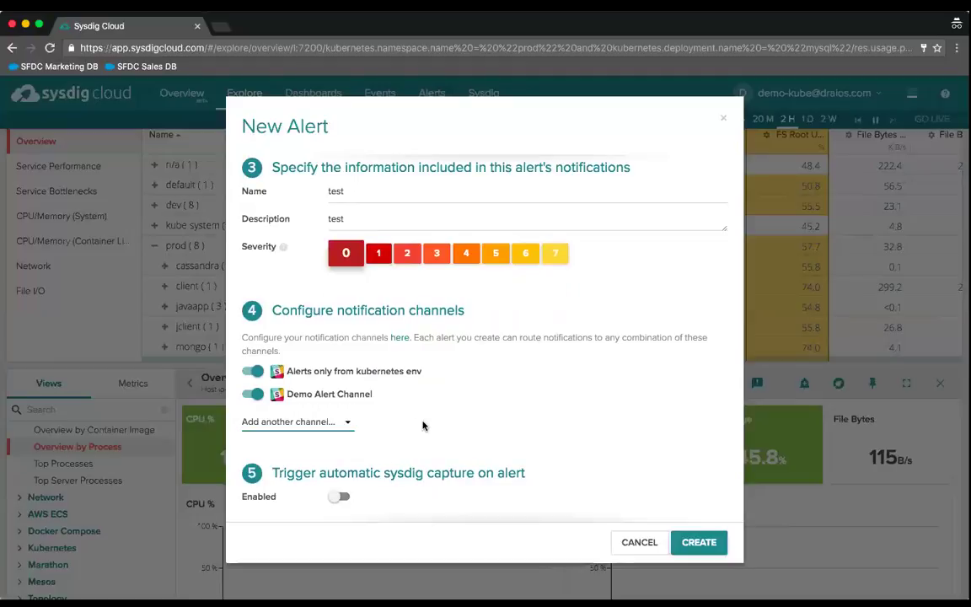
{"action": "scroll", "coordinate": [423, 425], "scroll_direction": "down", "scroll_amount": 1}
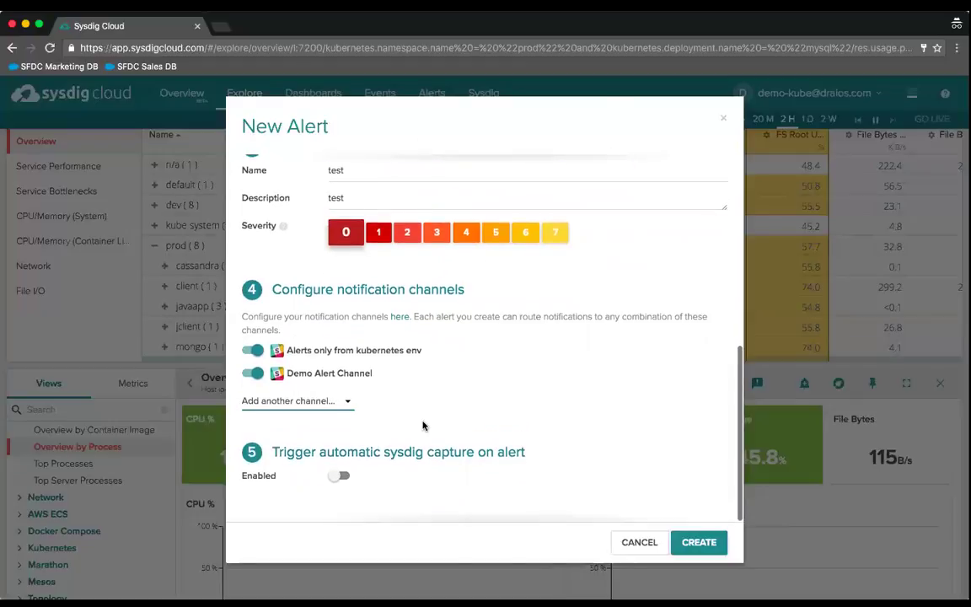
{"action": "left_click", "coordinate": [333, 480]}
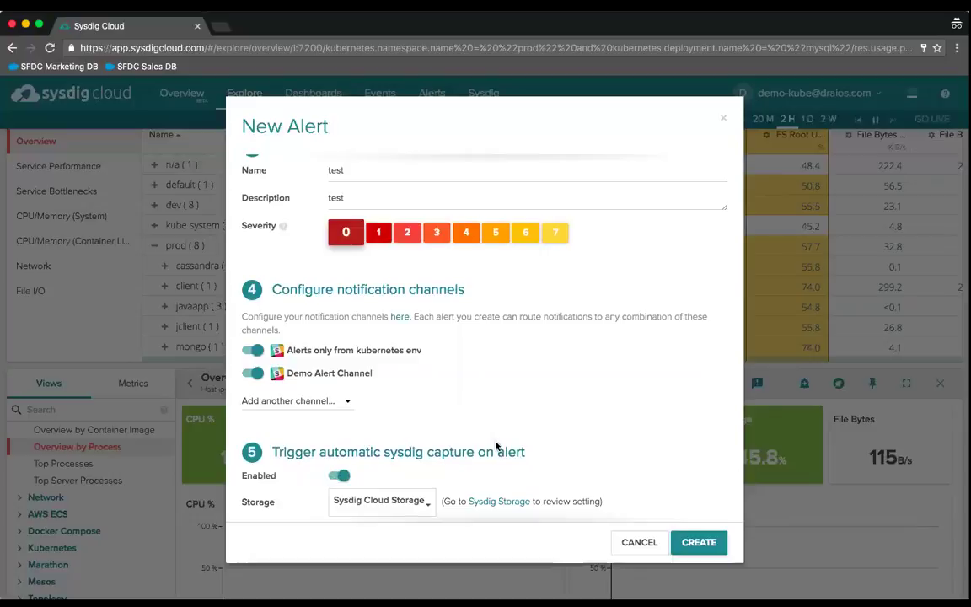
- Change the capture time frame to 30 seconds, then cancel the new alert
{"action": "scroll", "coordinate": [496, 445], "scroll_direction": "down", "scroll_amount": 3}
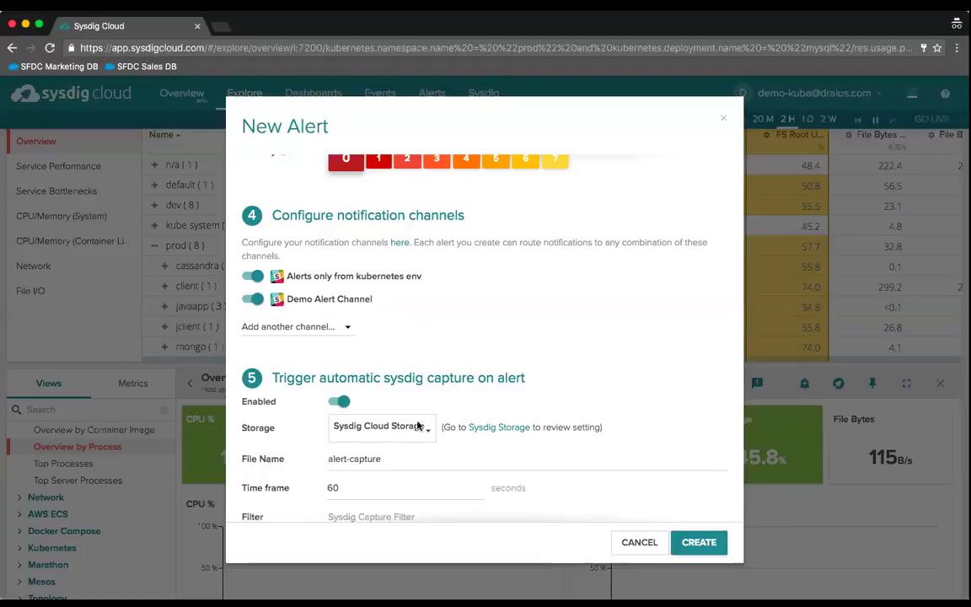
{"action": "scroll", "coordinate": [421, 439], "scroll_direction": "down", "scroll_amount": 1}
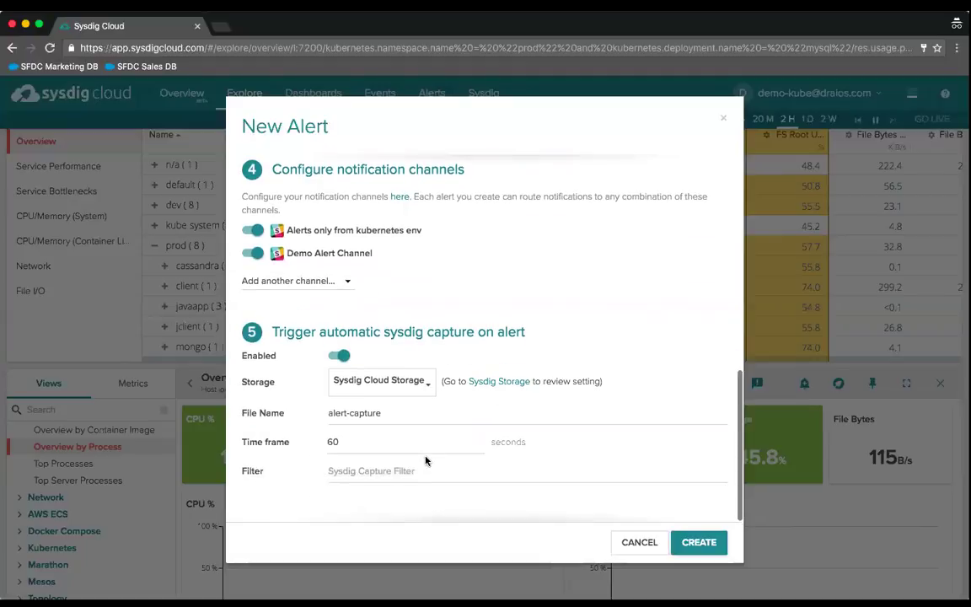
{"action": "left_click", "coordinate": [339, 442]}
{"action": "key", "text": "BackSpace"}
{"action": "key", "text": "BackSpace"}
{"action": "type", "text": "30"}
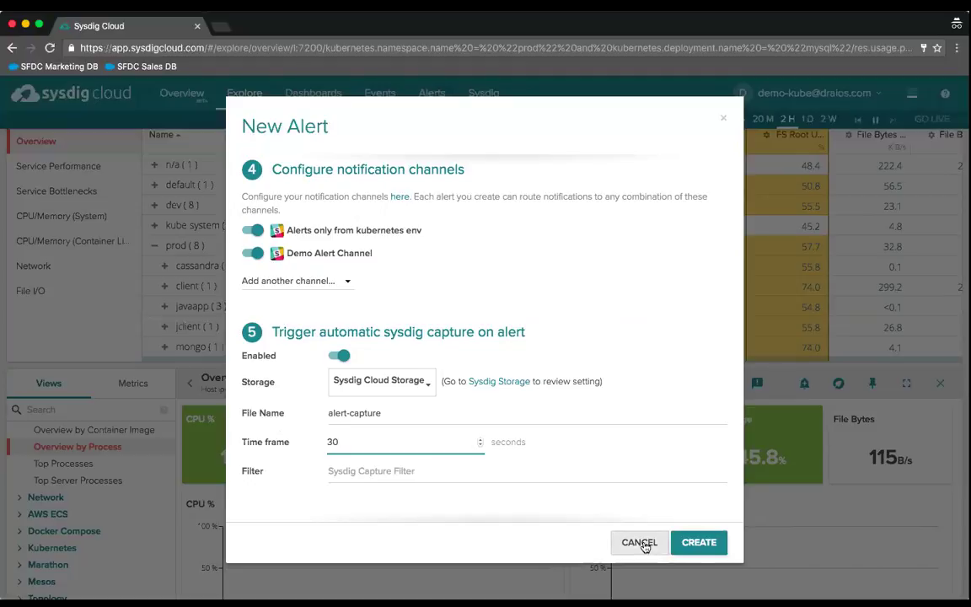
{"action": "left_click", "coordinate": [642, 544]}
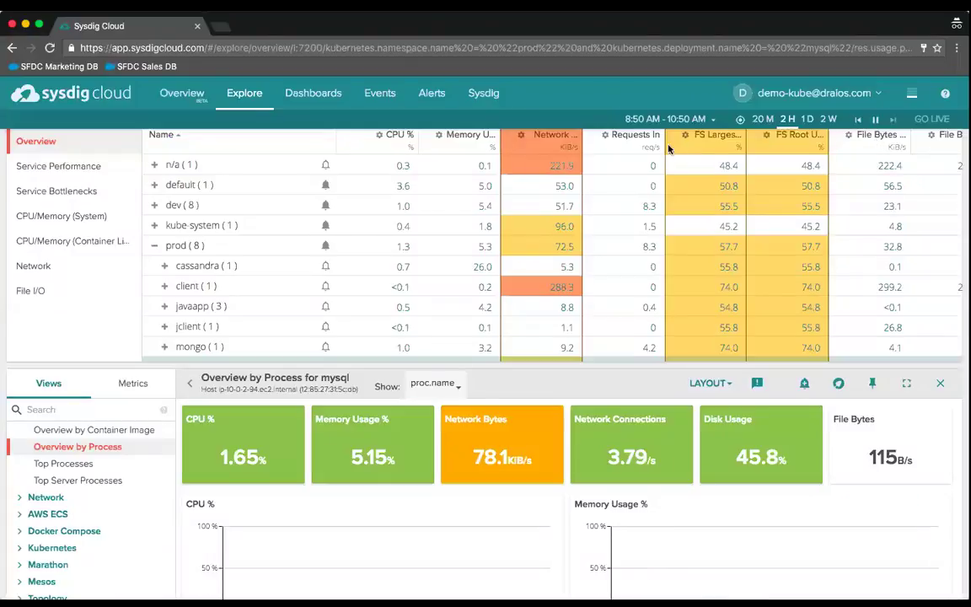
- Open Notifications settings, view the addable channel types, then close that list
{"action": "left_click", "coordinate": [911, 96]}
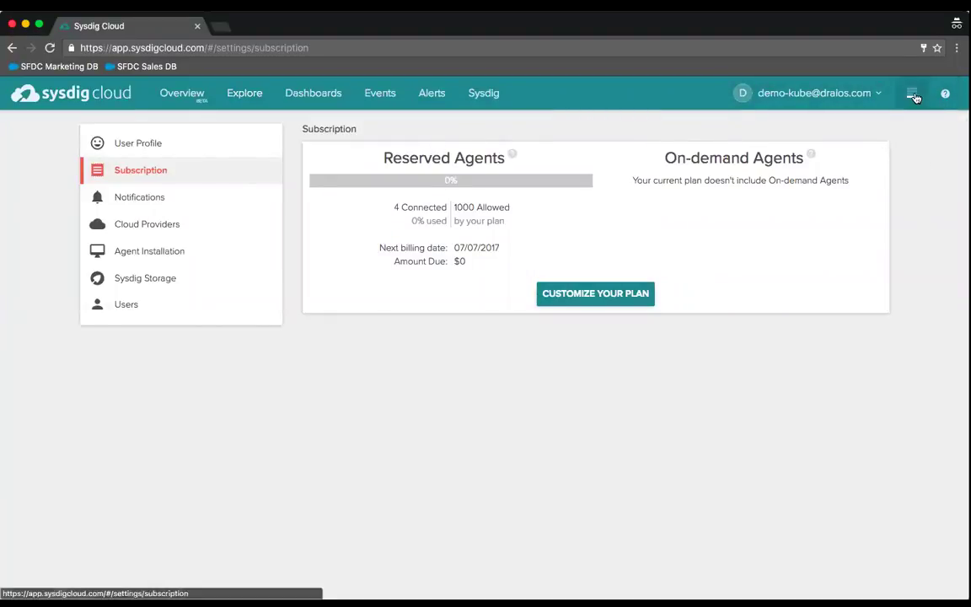
{"action": "left_click", "coordinate": [127, 198]}
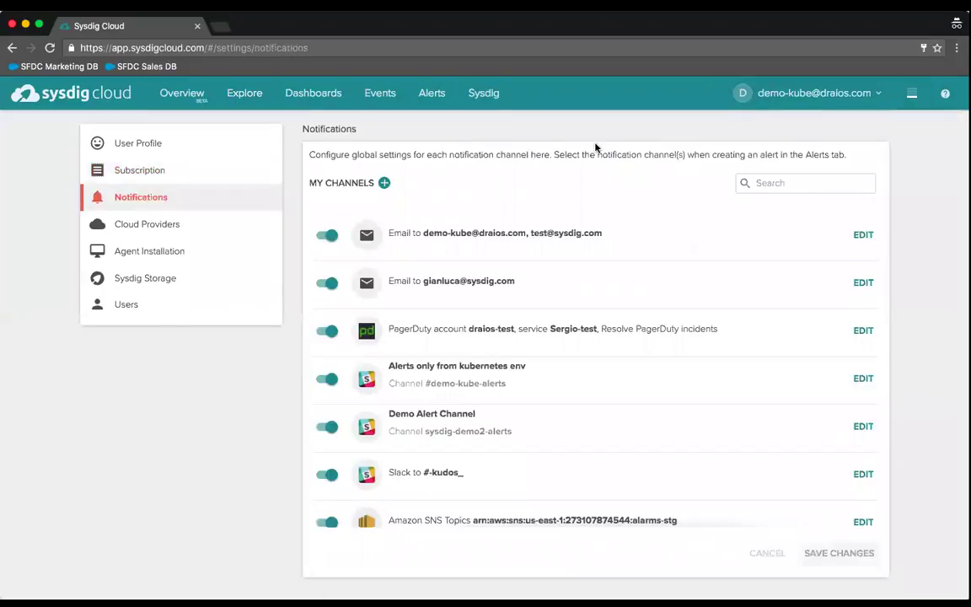
{"action": "left_click", "coordinate": [384, 184]}
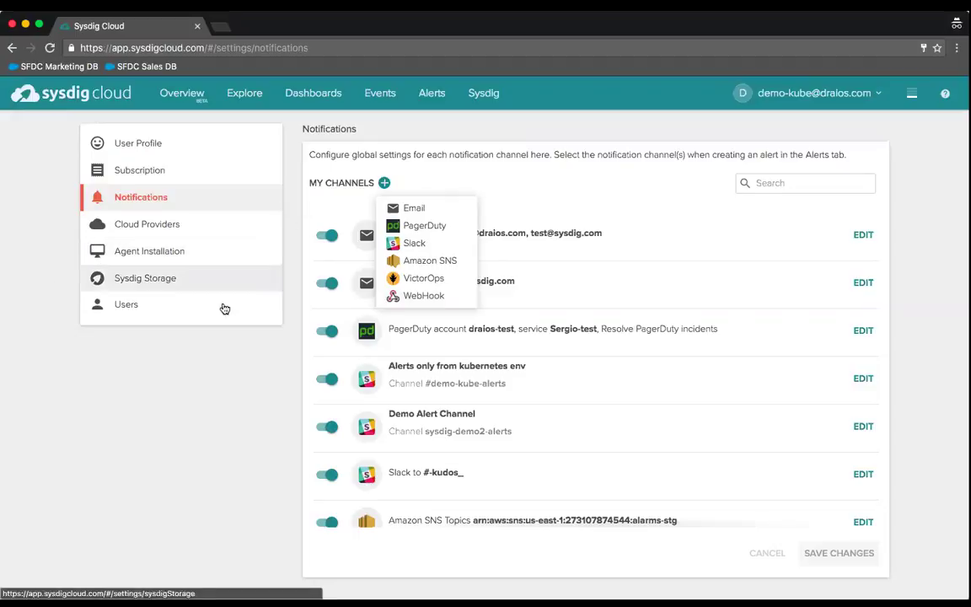
{"action": "left_click", "coordinate": [167, 374]}
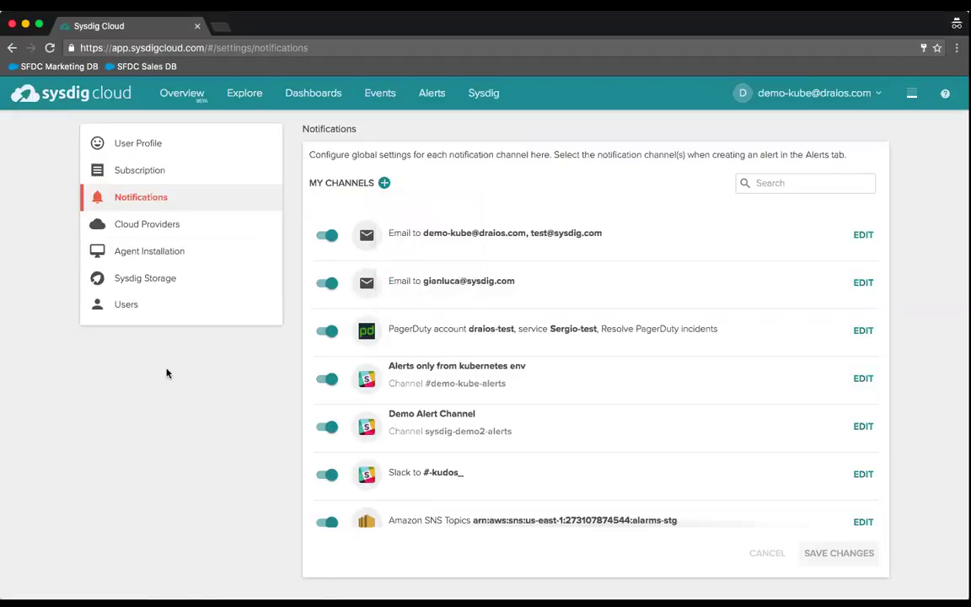
- Show the Alert Events list, then switch to Slack's #demo-kube-alerts channel
{"action": "left_click", "coordinate": [381, 96]}
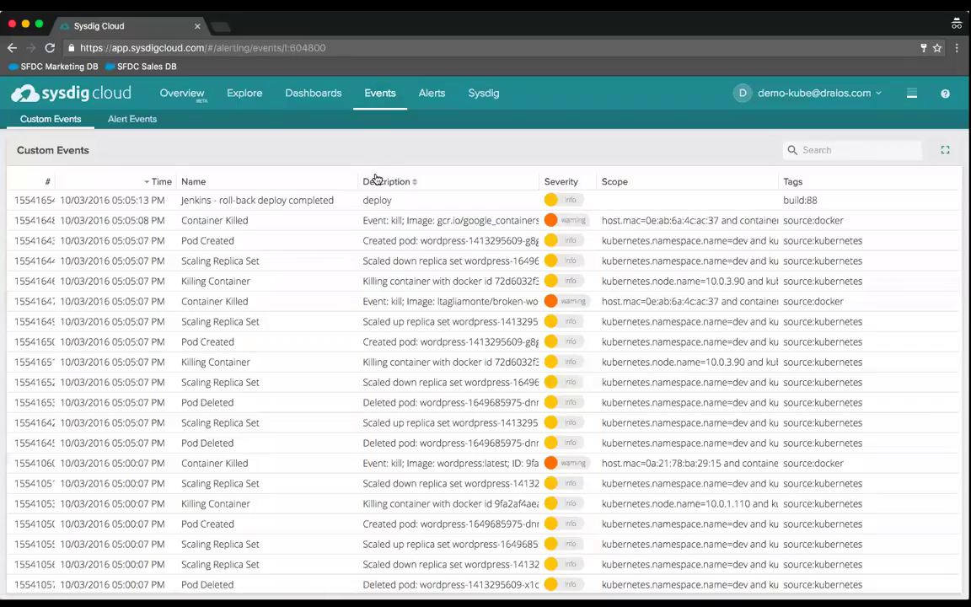
{"action": "left_click", "coordinate": [133, 121]}
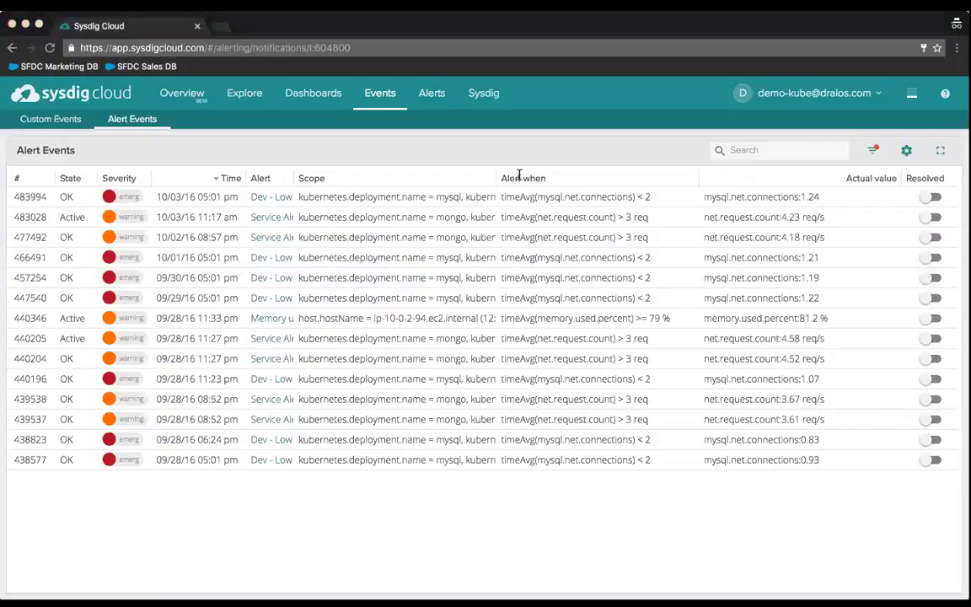
{"action": "left_click", "coordinate": [544, 222]}
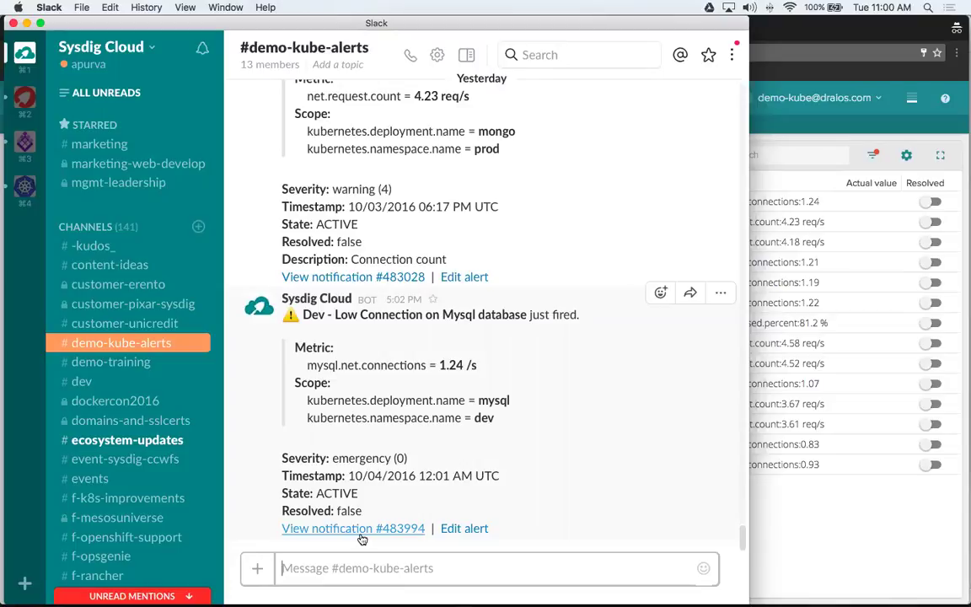
- Open the Mysql low-connection notification in Sysdig, then review the alert's name, scope and dev namespace in Slack
{"action": "left_click", "coordinate": [361, 531]}
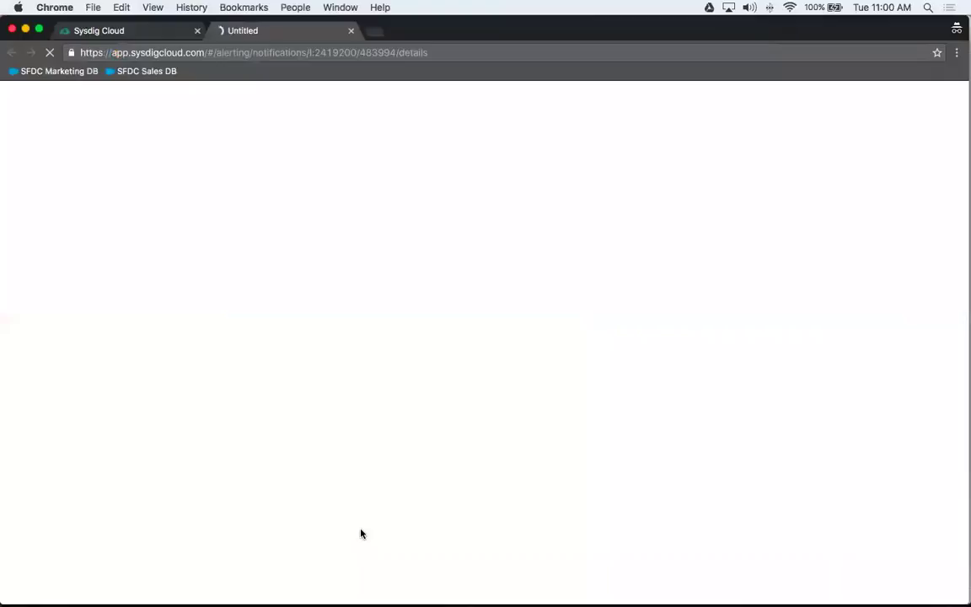
{"action": "key", "text": "super+Tab"}
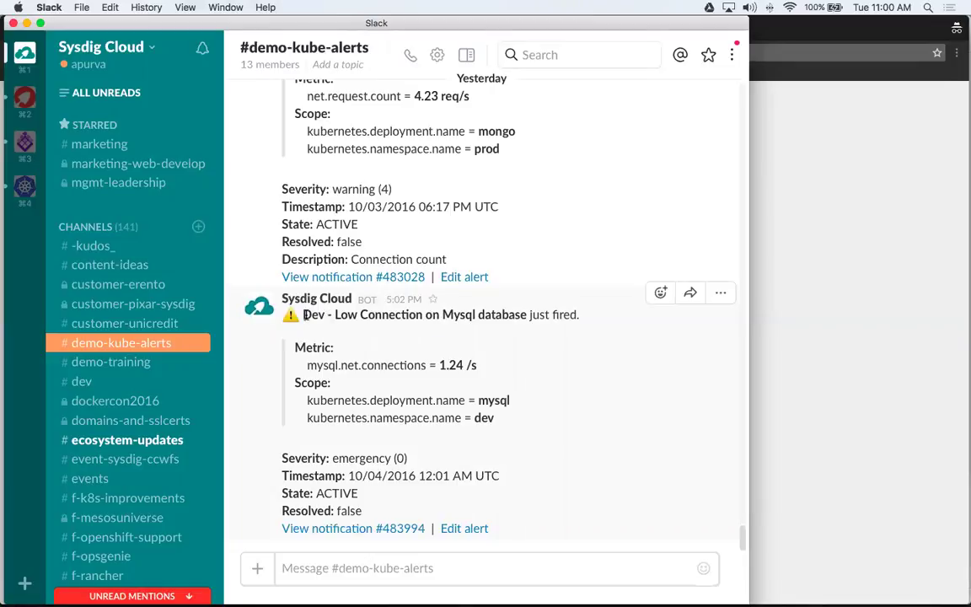
{"action": "left_click_drag", "start_coordinate": [304, 315], "coordinate": [524, 313]}
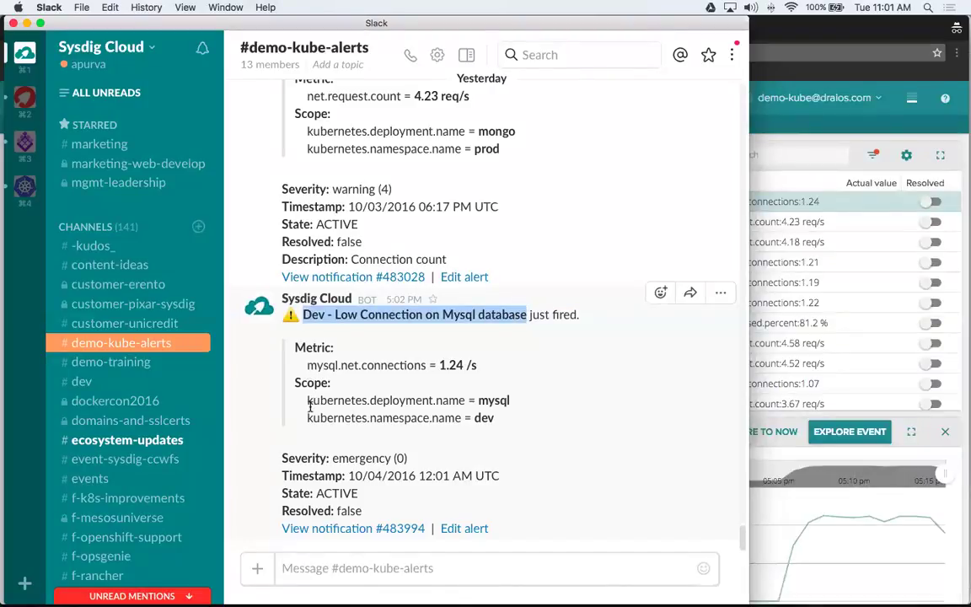
{"action": "left_click_drag", "start_coordinate": [294, 379], "coordinate": [505, 421]}
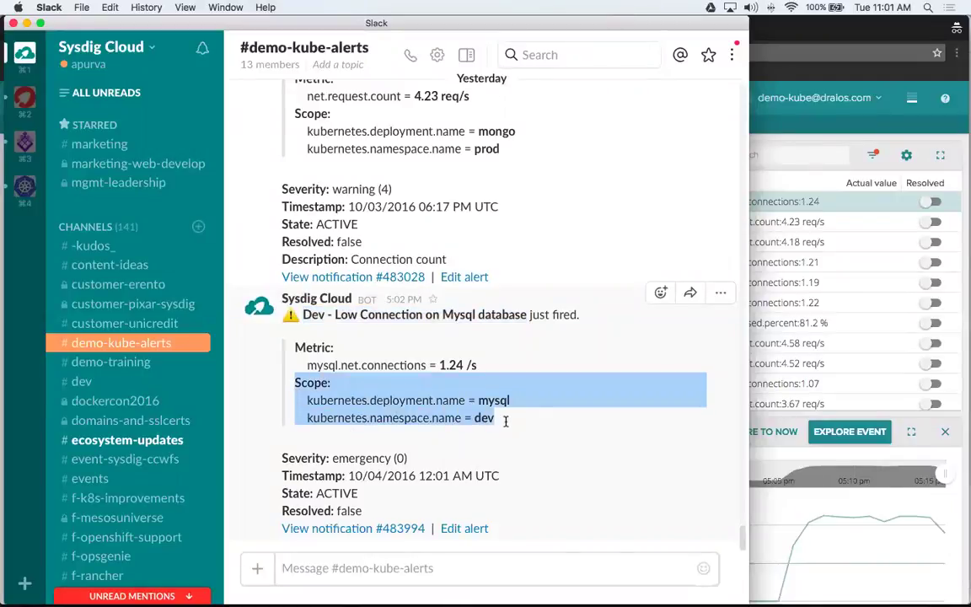
{"action": "left_click", "coordinate": [469, 401]}
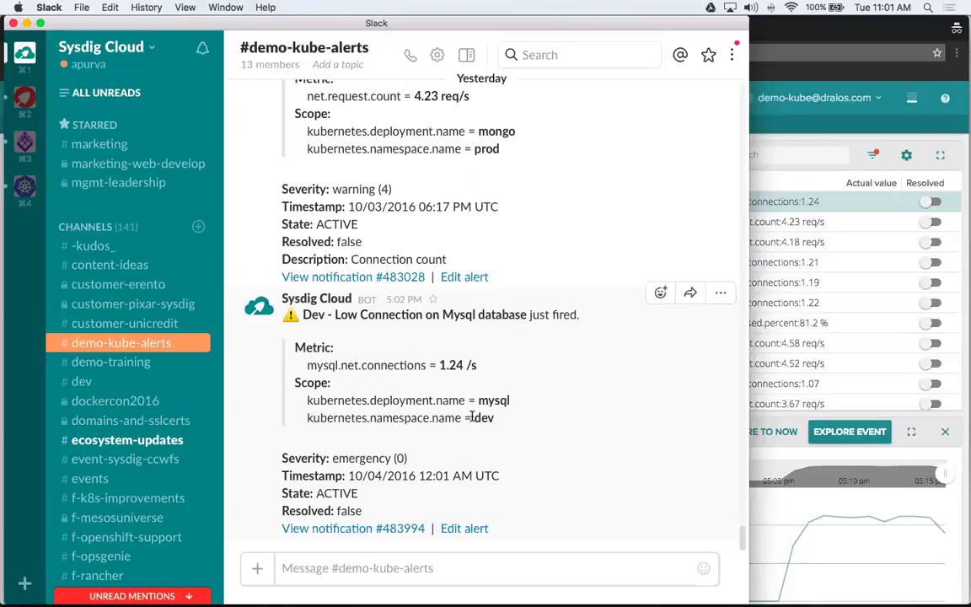
{"action": "left_click_drag", "start_coordinate": [473, 418], "coordinate": [506, 417]}
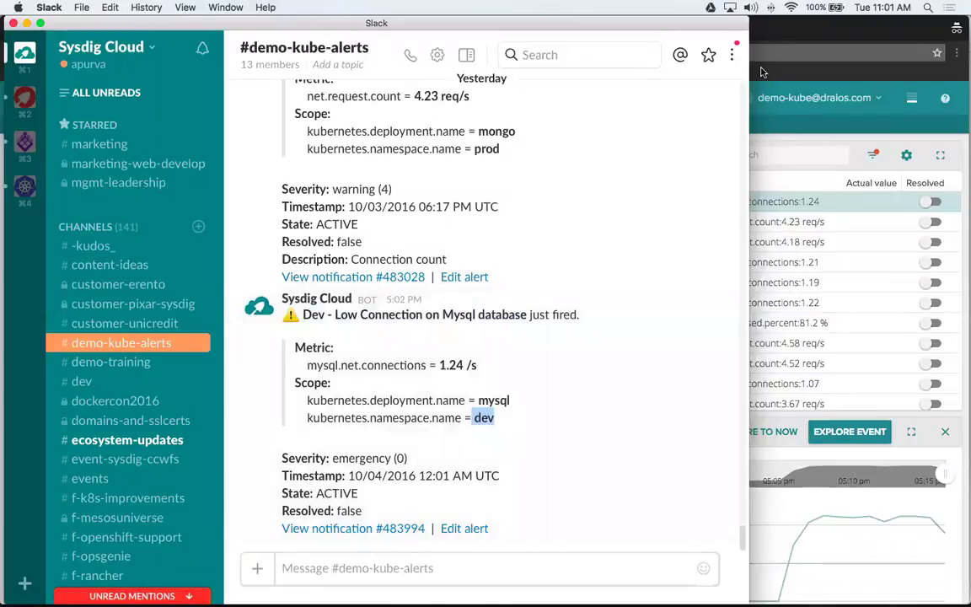
{"action": "left_click", "coordinate": [761, 72]}
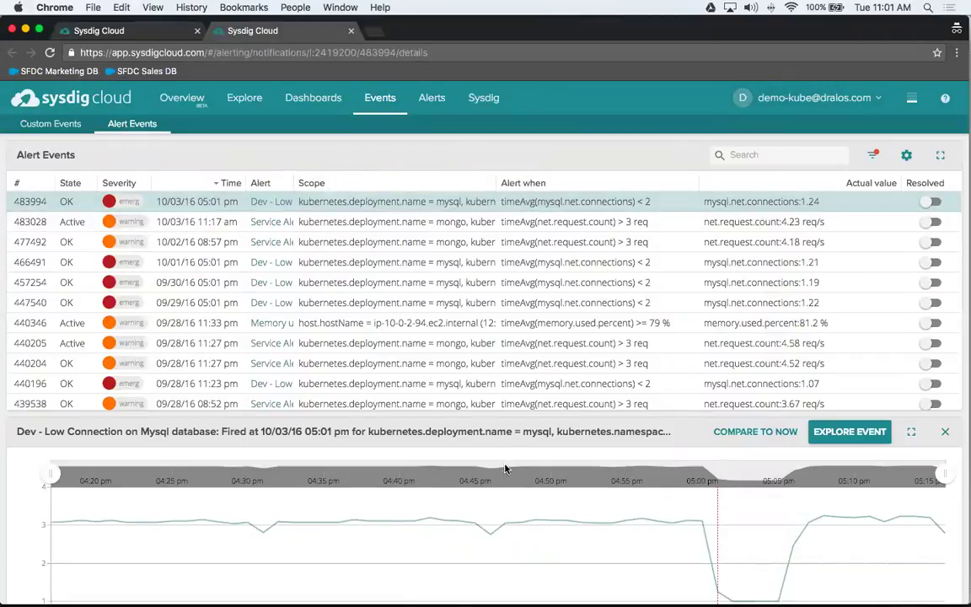
{"action": "left_click", "coordinate": [506, 225]}
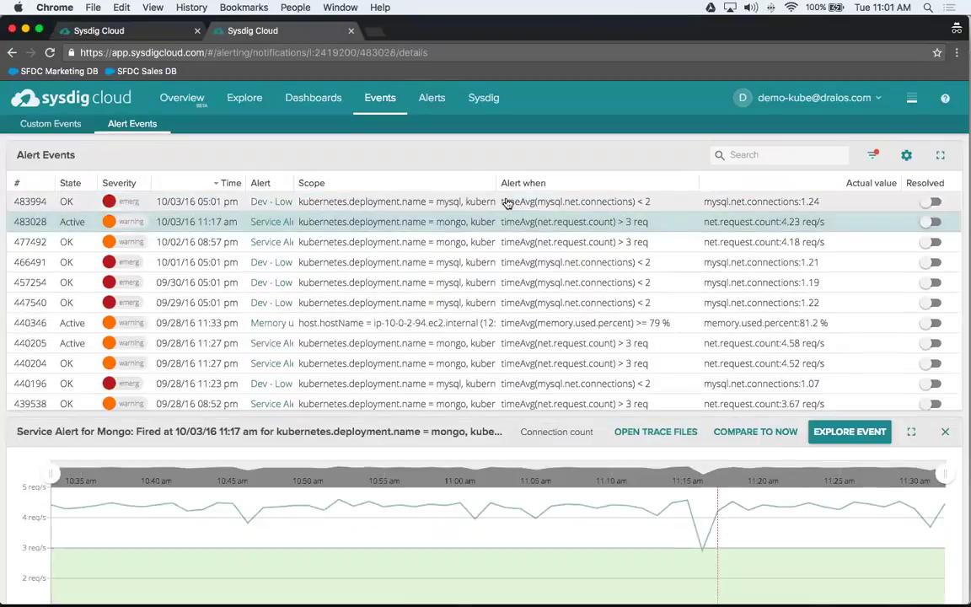
{"action": "left_click", "coordinate": [507, 202]}
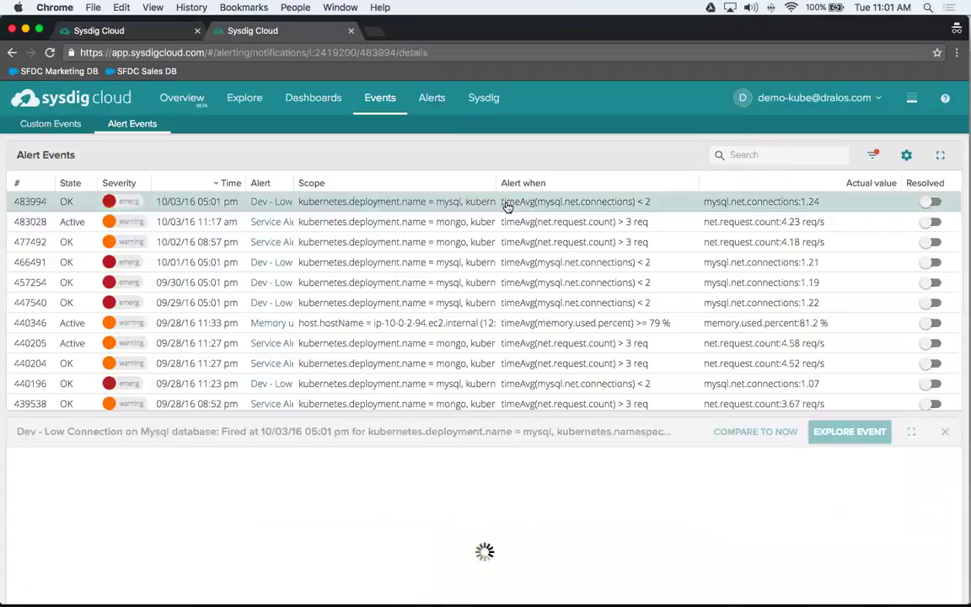
{"action": "scroll", "coordinate": [505, 402], "scroll_direction": "down", "scroll_amount": 2}
{"action": "scroll", "coordinate": [561, 452], "scroll_direction": "down", "scroll_amount": 2}
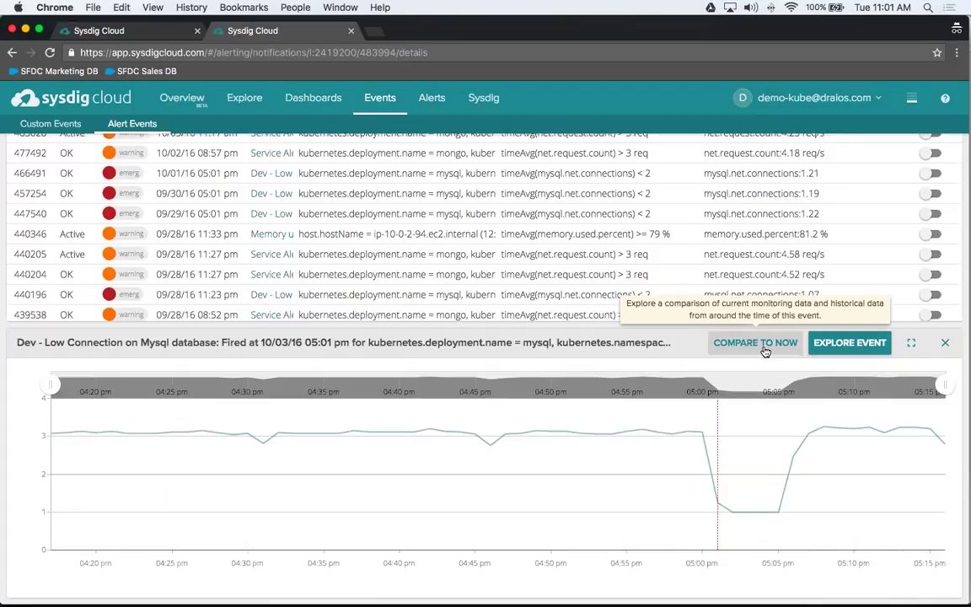
{"action": "left_click", "coordinate": [756, 343]}
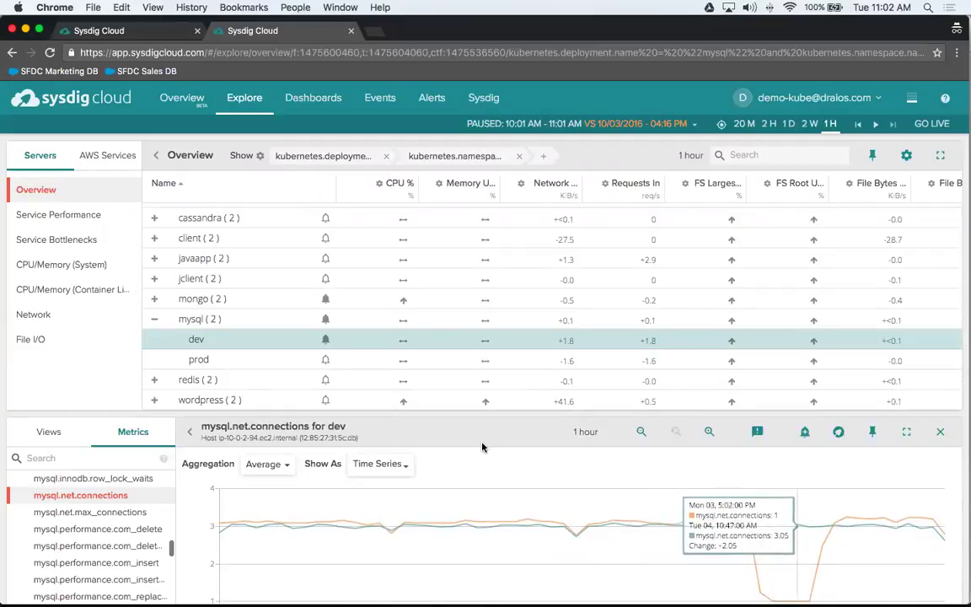
{"action": "left_click", "coordinate": [12, 52]}
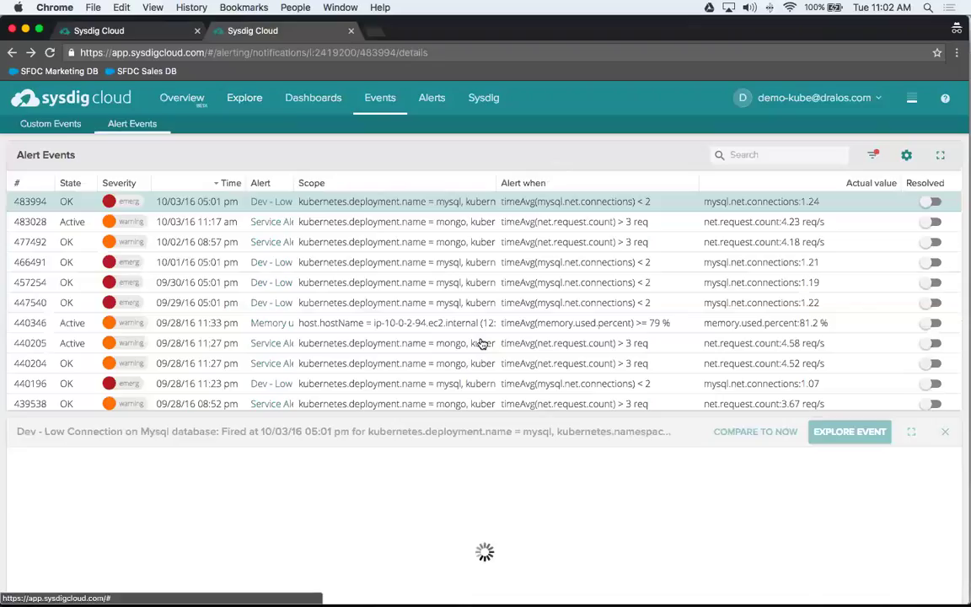
{"action": "left_click", "coordinate": [825, 433]}
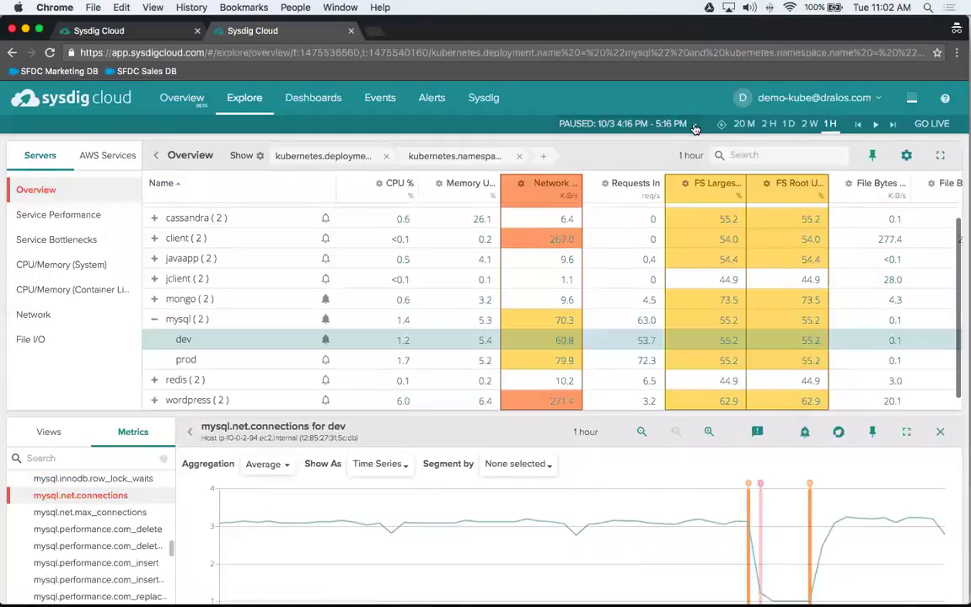
- Inspect the paused time-range navigation options on the dev connections chart, then close them
{"action": "left_click", "coordinate": [694, 127]}
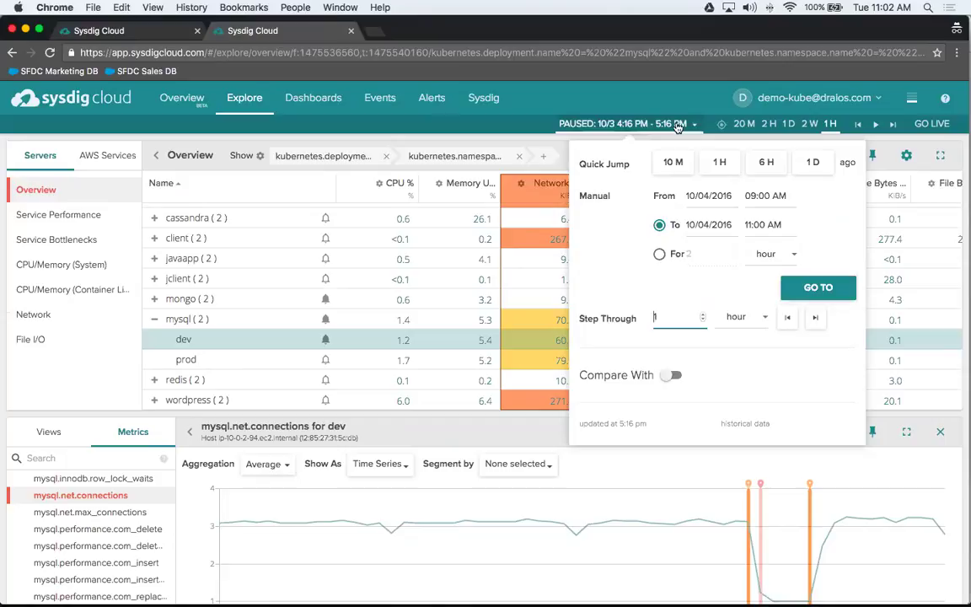
{"action": "left_click", "coordinate": [516, 134]}
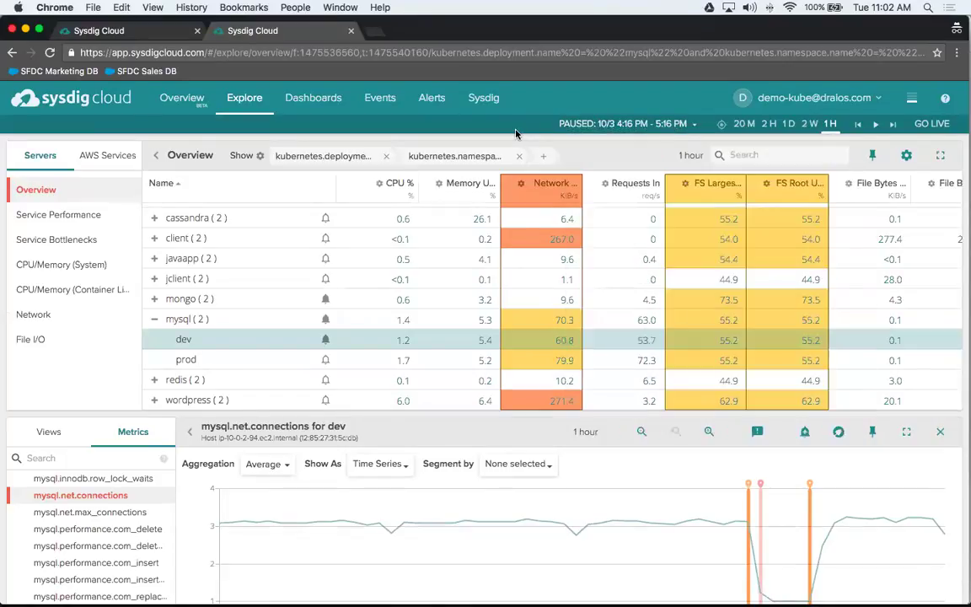
{"action": "mouse_move", "coordinate": [762, 491]}
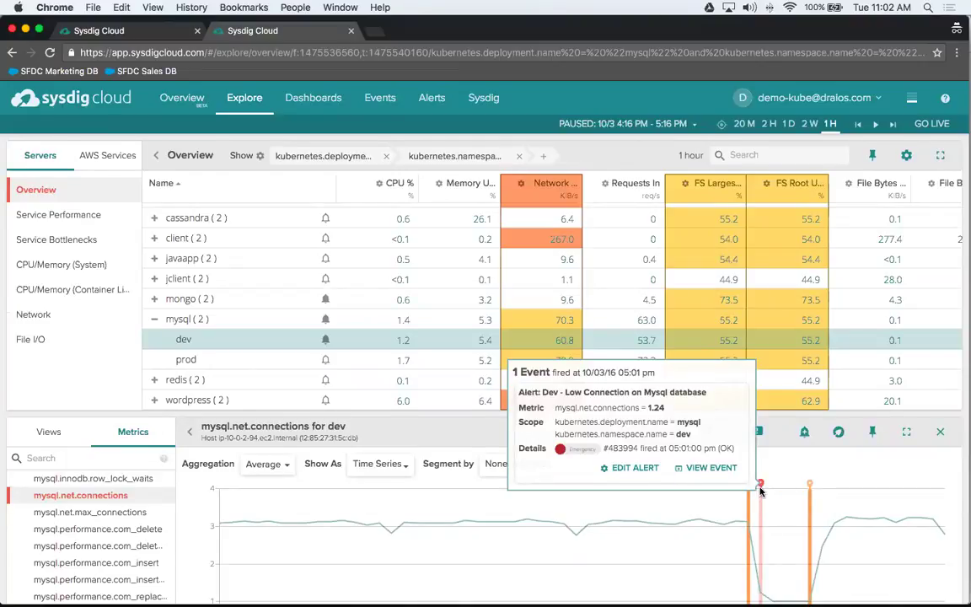
- Scroll the 13 Events popup at 05:05 pm to the end and mark the Jenkins roll-back deploy completed text
{"action": "scroll", "coordinate": [761, 492], "scroll_direction": "down", "scroll_amount": 2}
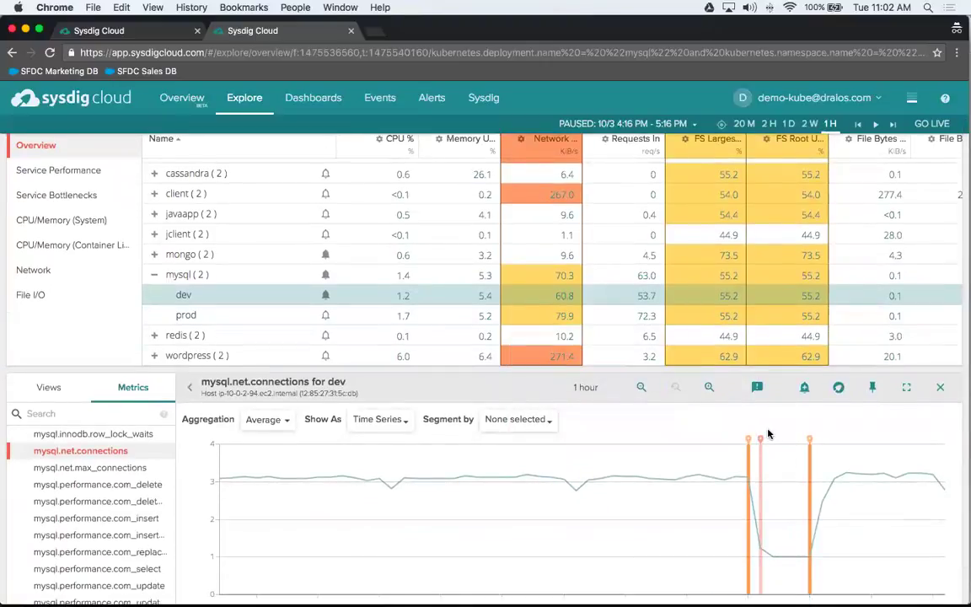
{"action": "mouse_move", "coordinate": [749, 439]}
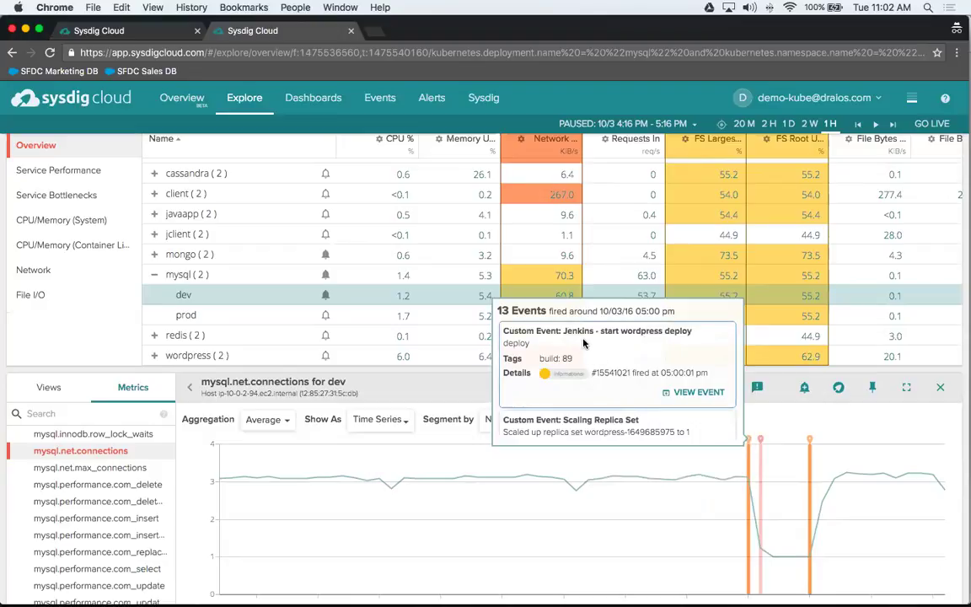
{"action": "scroll", "coordinate": [625, 348], "scroll_direction": "down", "scroll_amount": 1}
{"action": "scroll", "coordinate": [624, 348], "scroll_direction": "down", "scroll_amount": 3}
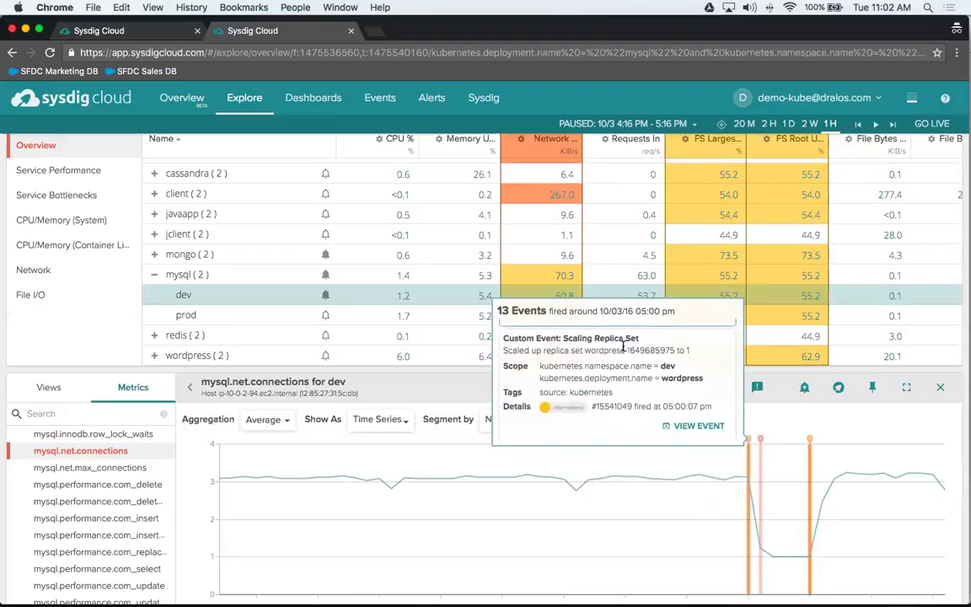
{"action": "scroll", "coordinate": [625, 374], "scroll_direction": "down", "scroll_amount": 4}
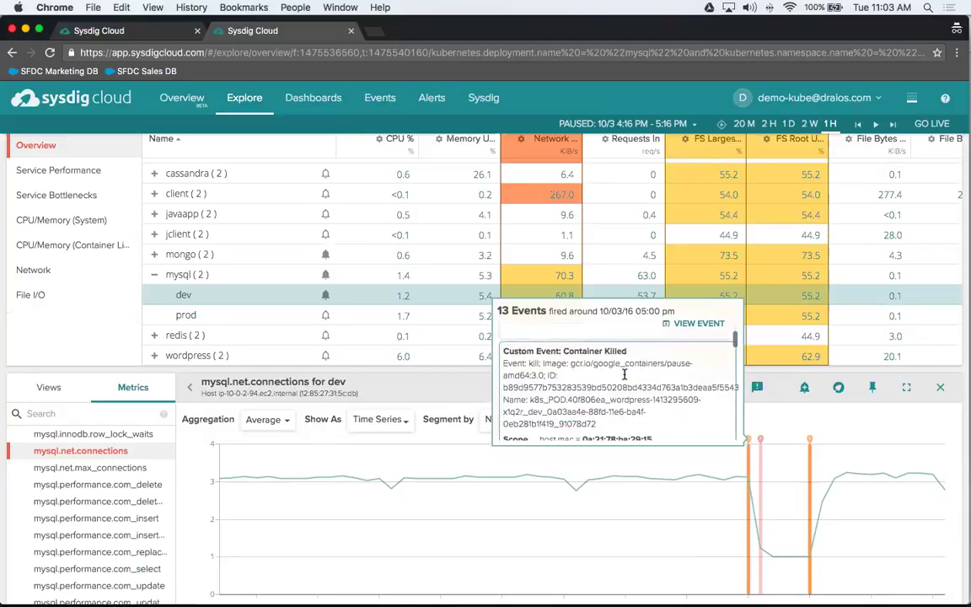
{"action": "scroll", "coordinate": [625, 374], "scroll_direction": "down", "scroll_amount": 2}
{"action": "scroll", "coordinate": [625, 375], "scroll_direction": "up", "scroll_amount": 10}
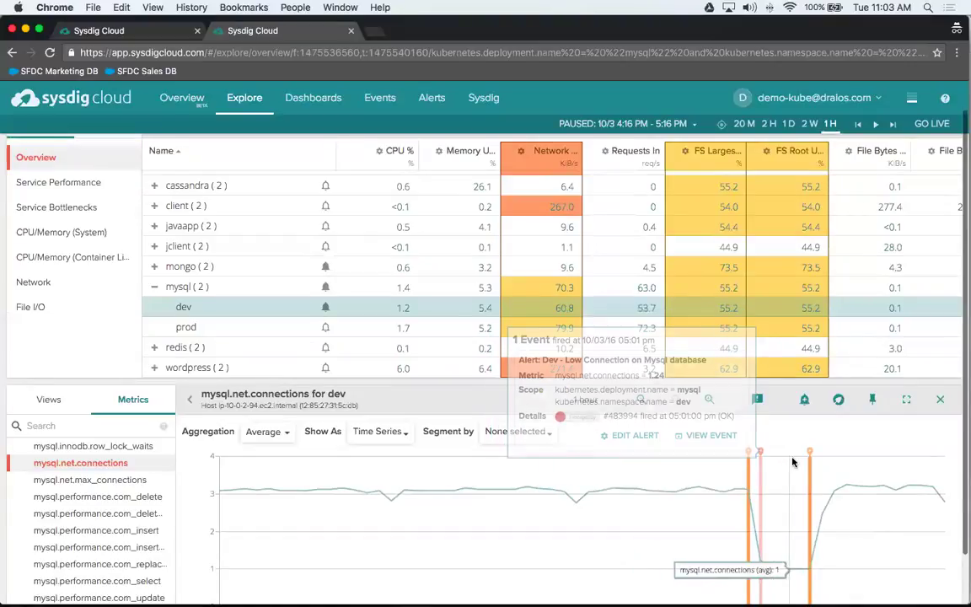
{"action": "mouse_move", "coordinate": [810, 458]}
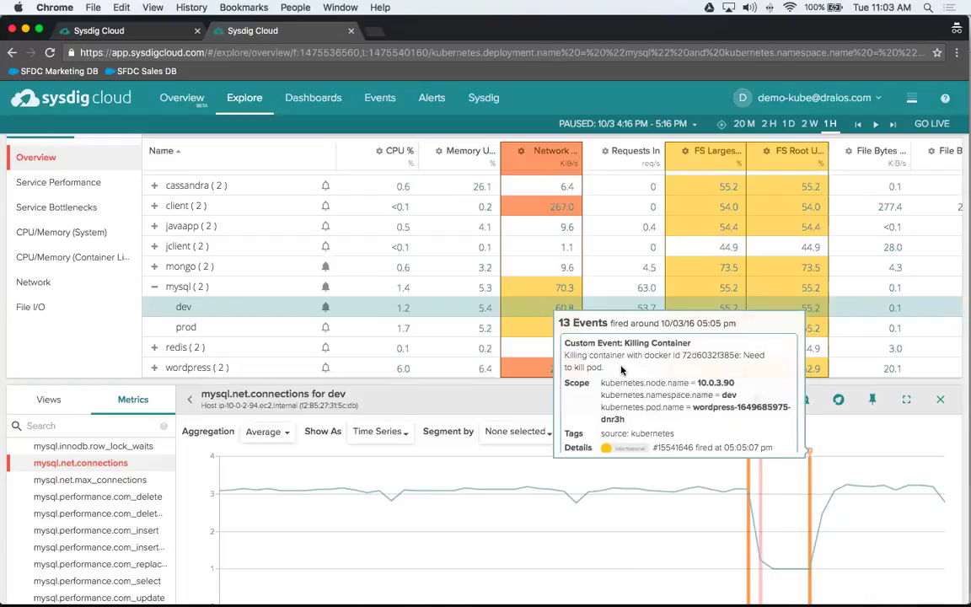
{"action": "scroll", "coordinate": [623, 371], "scroll_direction": "down", "scroll_amount": 5}
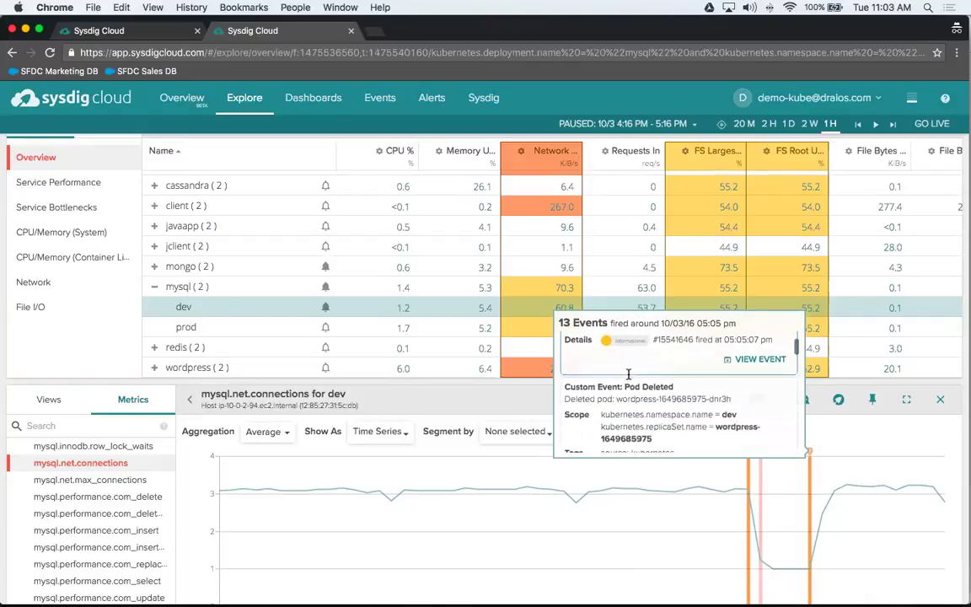
{"action": "scroll", "coordinate": [628, 375], "scroll_direction": "down", "scroll_amount": 10}
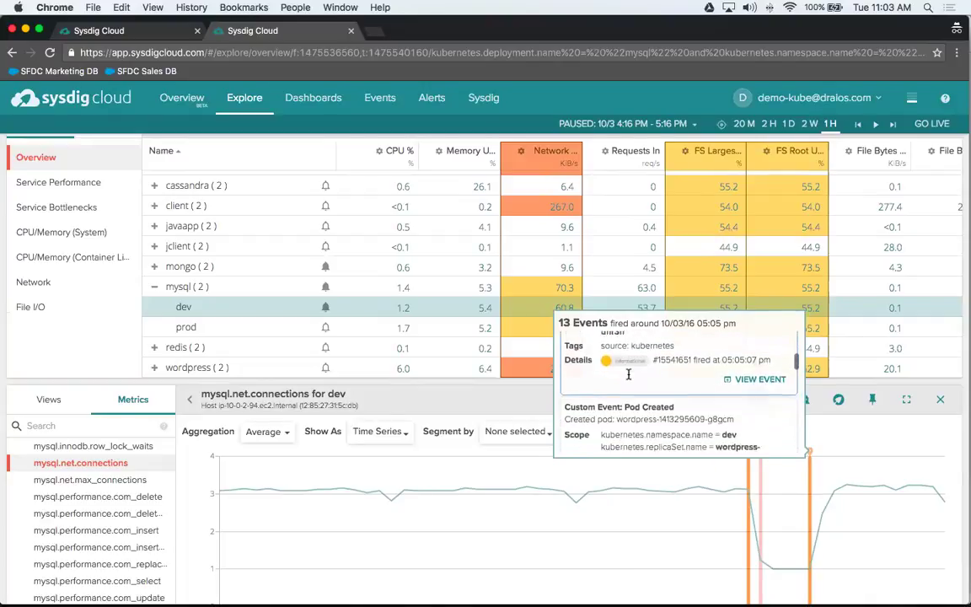
{"action": "scroll", "coordinate": [628, 375], "scroll_direction": "down", "scroll_amount": 10}
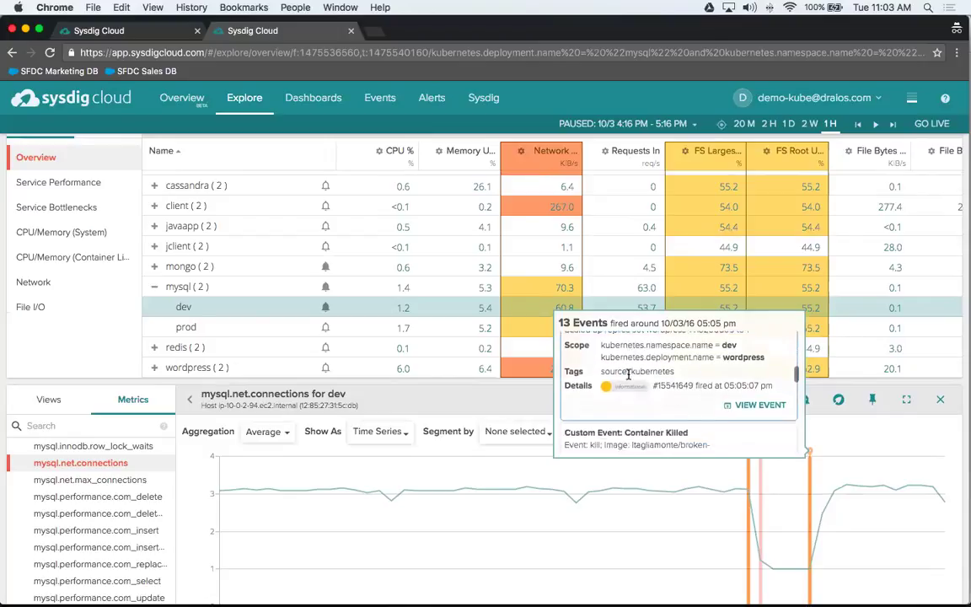
{"action": "scroll", "coordinate": [628, 374], "scroll_direction": "down", "scroll_amount": 10}
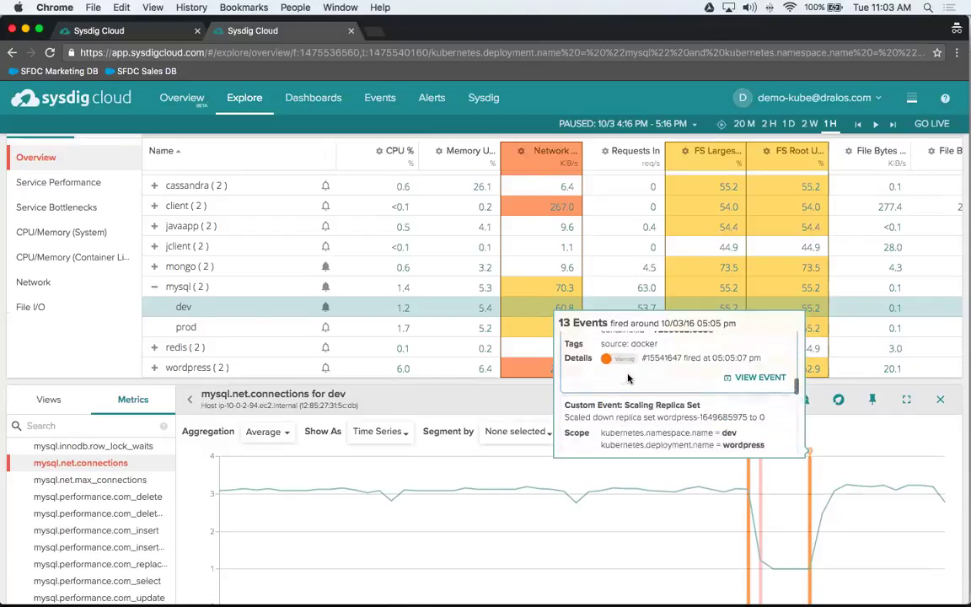
{"action": "scroll", "coordinate": [628, 375], "scroll_direction": "down", "scroll_amount": 10}
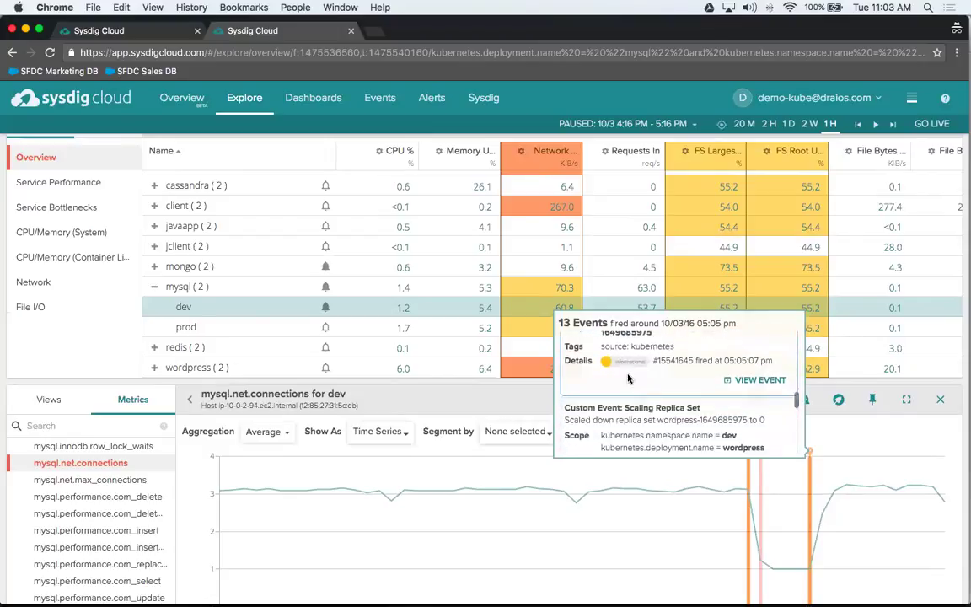
{"action": "scroll", "coordinate": [628, 379], "scroll_direction": "down", "scroll_amount": 10}
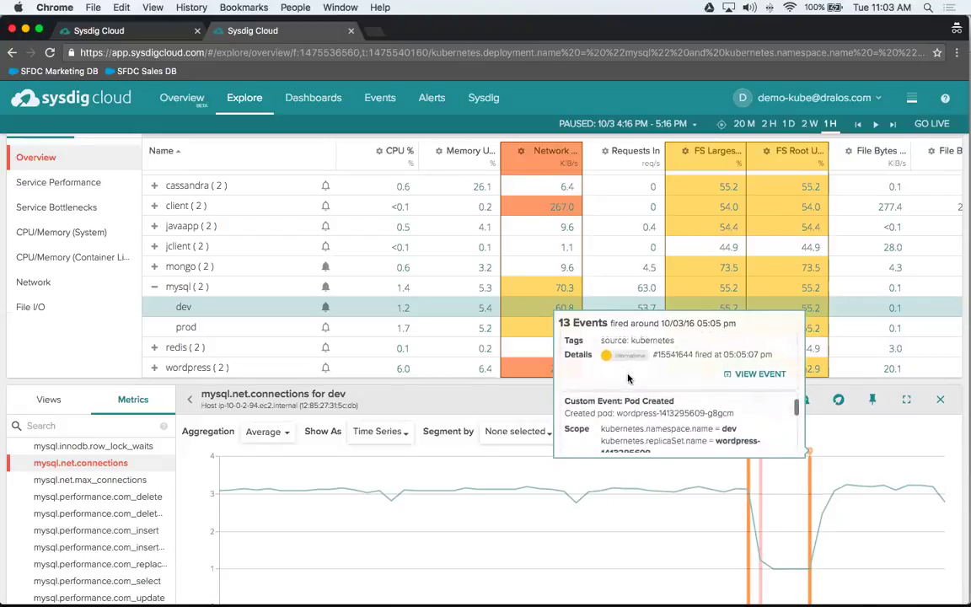
{"action": "scroll", "coordinate": [628, 377], "scroll_direction": "down", "scroll_amount": 8}
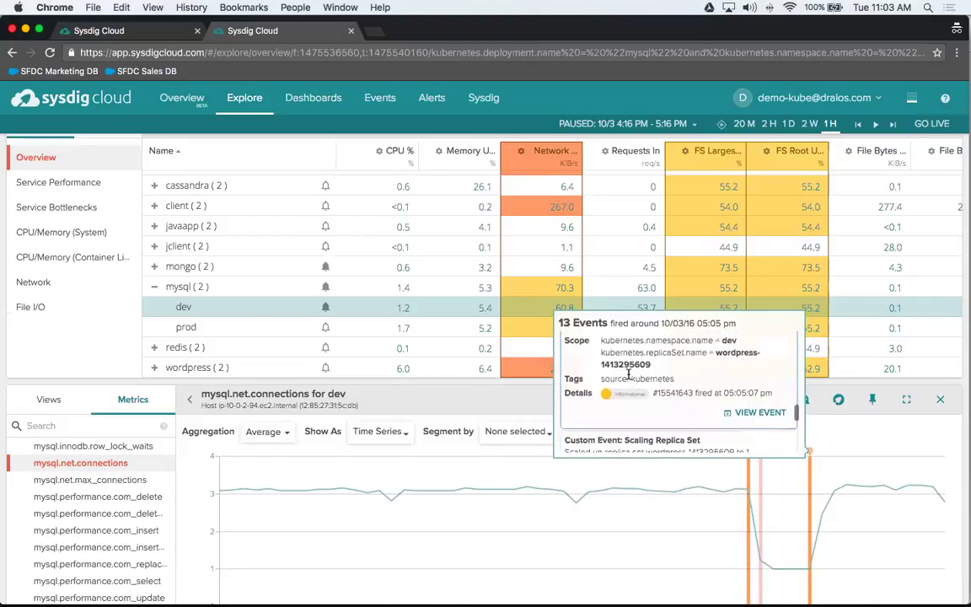
{"action": "scroll", "coordinate": [632, 378], "scroll_direction": "down", "scroll_amount": 5}
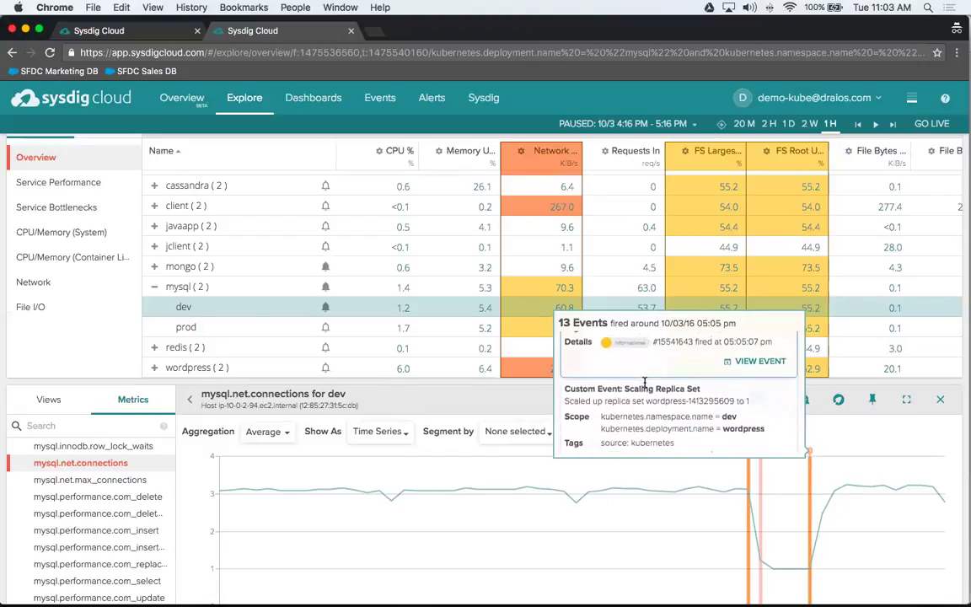
{"action": "scroll", "coordinate": [644, 384], "scroll_direction": "down", "scroll_amount": 5}
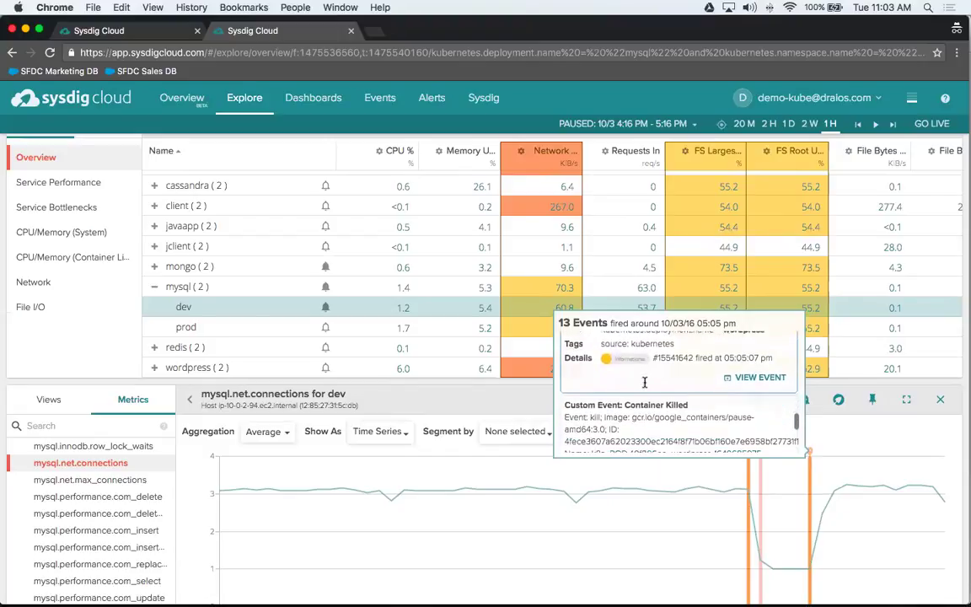
{"action": "scroll", "coordinate": [644, 386], "scroll_direction": "down", "scroll_amount": 8}
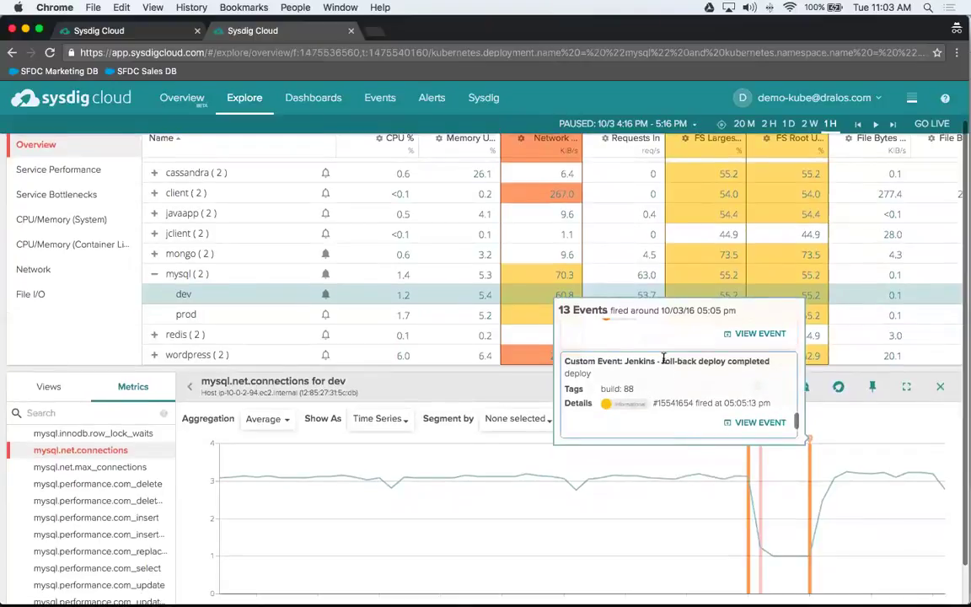
{"action": "left_click_drag", "start_coordinate": [624, 362], "coordinate": [774, 365]}
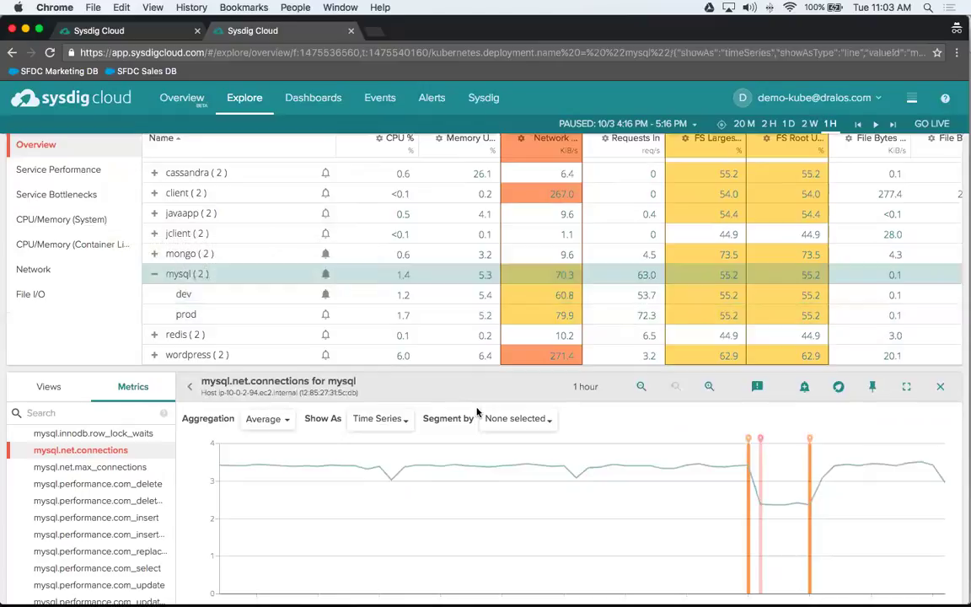
- Segment the mysql.net.connections chart by kubernetes.namespace.name, splitting it into dev and prod lines
{"action": "left_click", "coordinate": [519, 419]}
{"action": "type", "text": "namesp"}
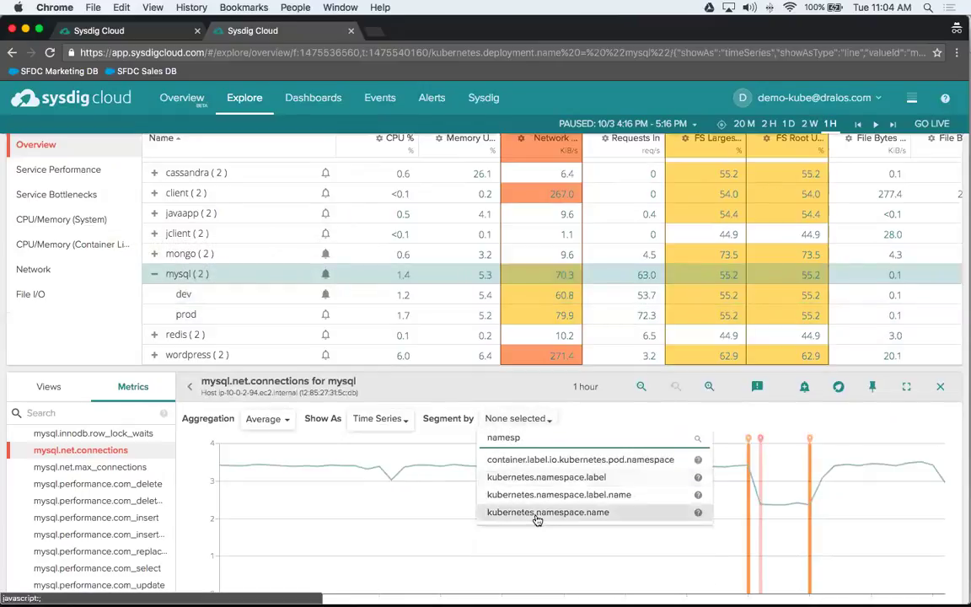
{"action": "left_click", "coordinate": [537, 513]}
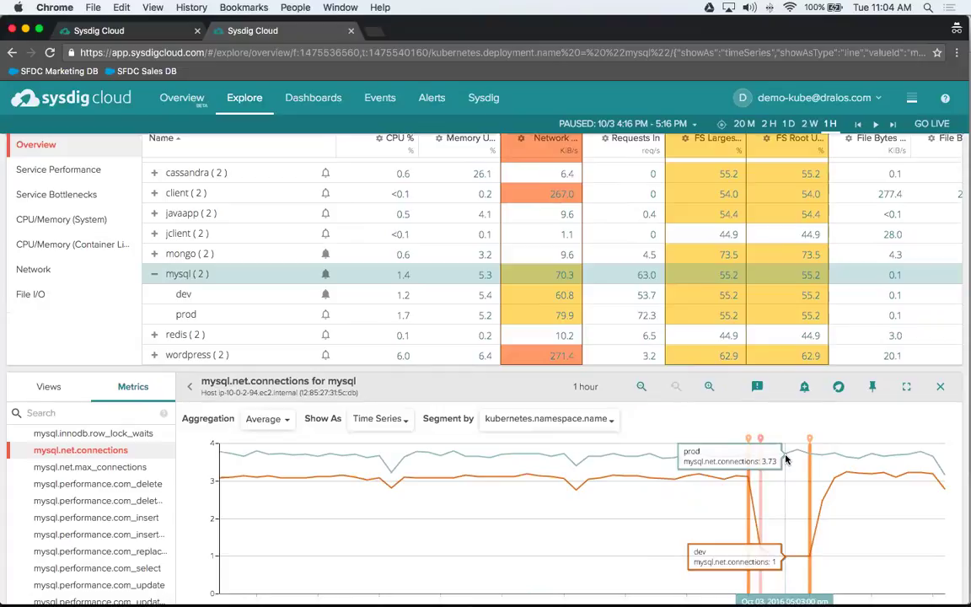
{"action": "key", "text": "super+Tab"}
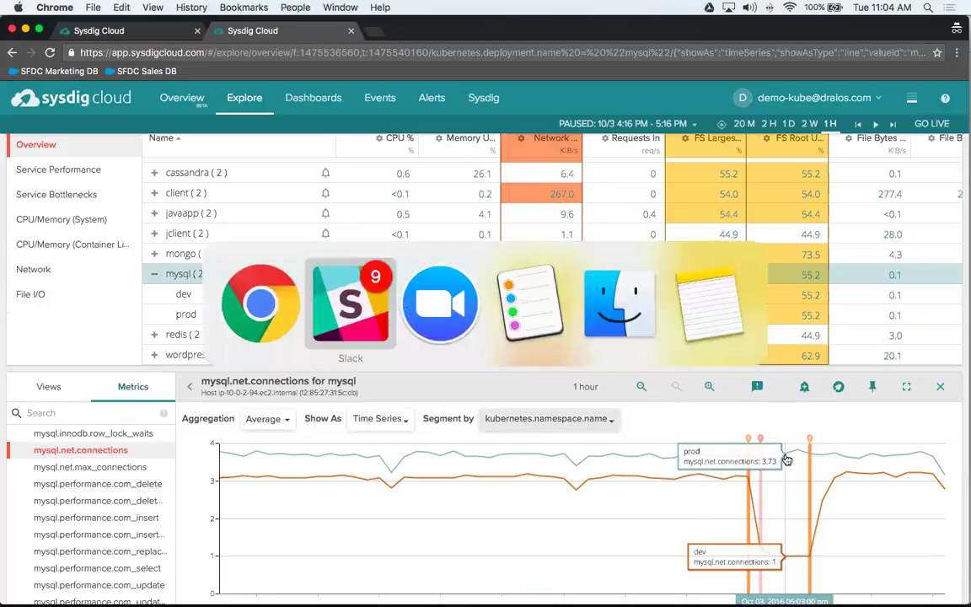
- Cancel the app switch and stay in the Sysdig Cloud browser window
{"action": "key", "text": "Escape"}
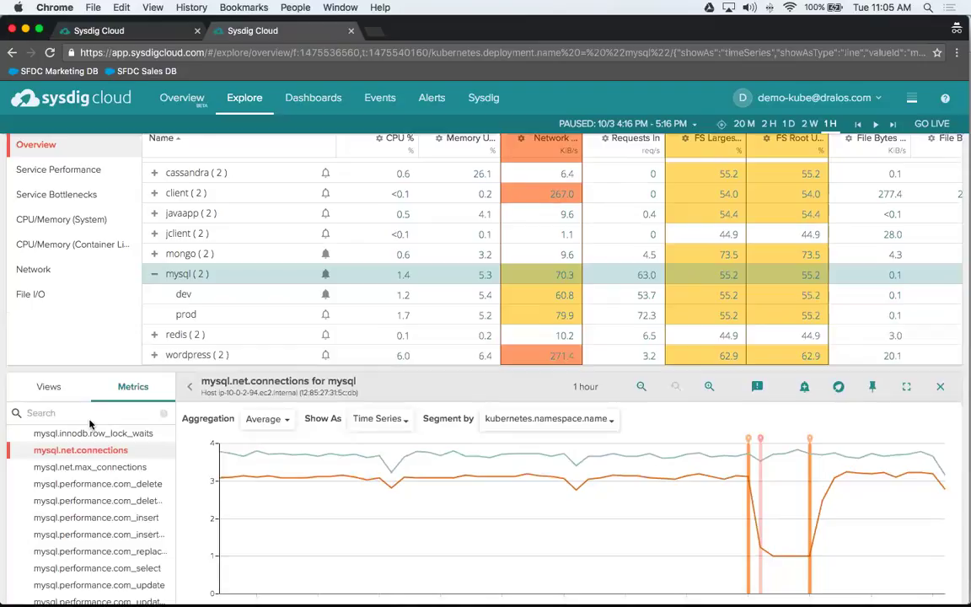
- Switch the lower-left panel to Views and expand Hosts & Containers to reveal Memory and Top Processes
{"action": "left_click", "coordinate": [48, 386]}
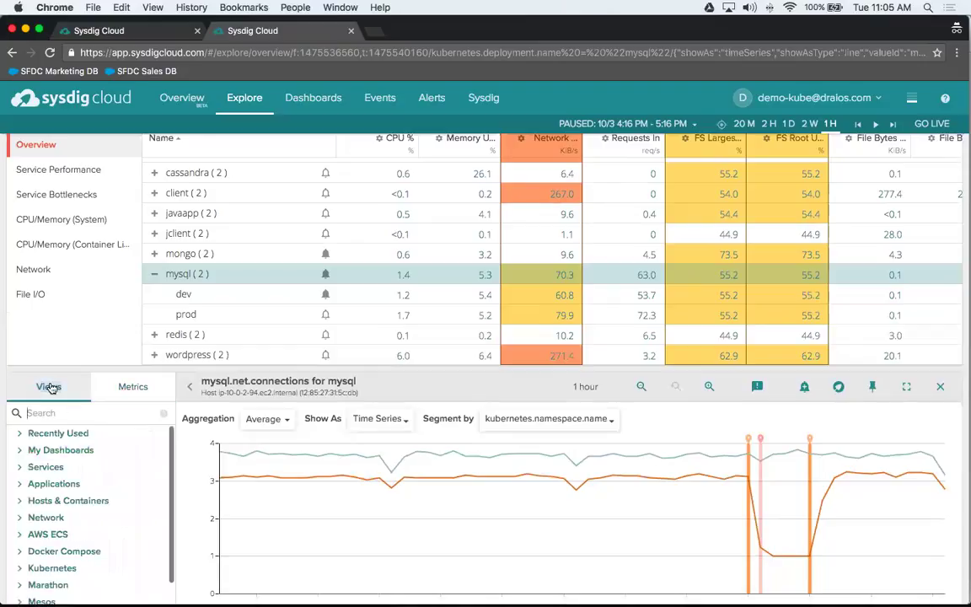
{"action": "scroll", "coordinate": [143, 547], "scroll_direction": "down", "scroll_amount": 1}
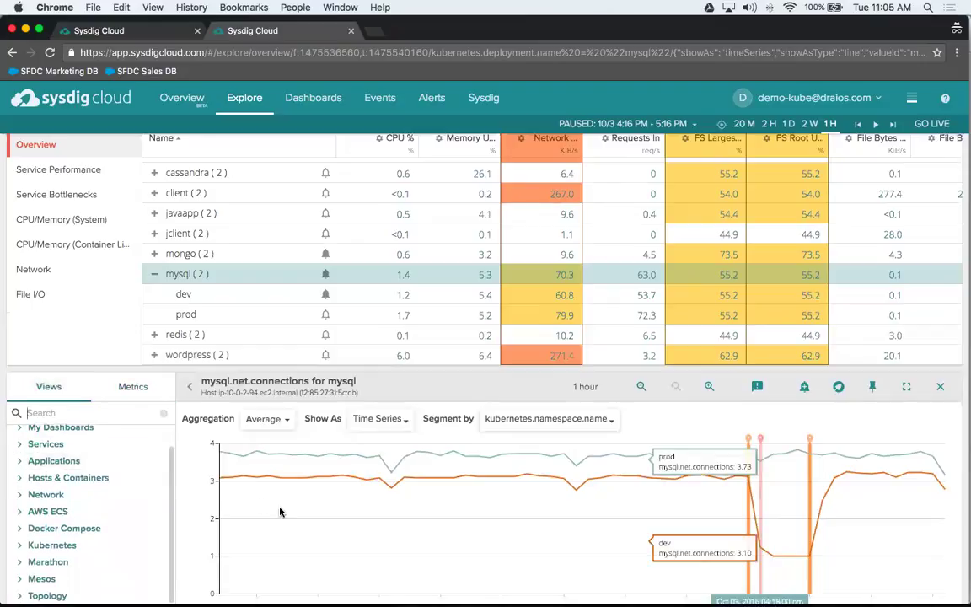
{"action": "scroll", "coordinate": [280, 540], "scroll_direction": "down", "scroll_amount": 1}
{"action": "scroll", "coordinate": [126, 493], "scroll_direction": "up", "scroll_amount": 1}
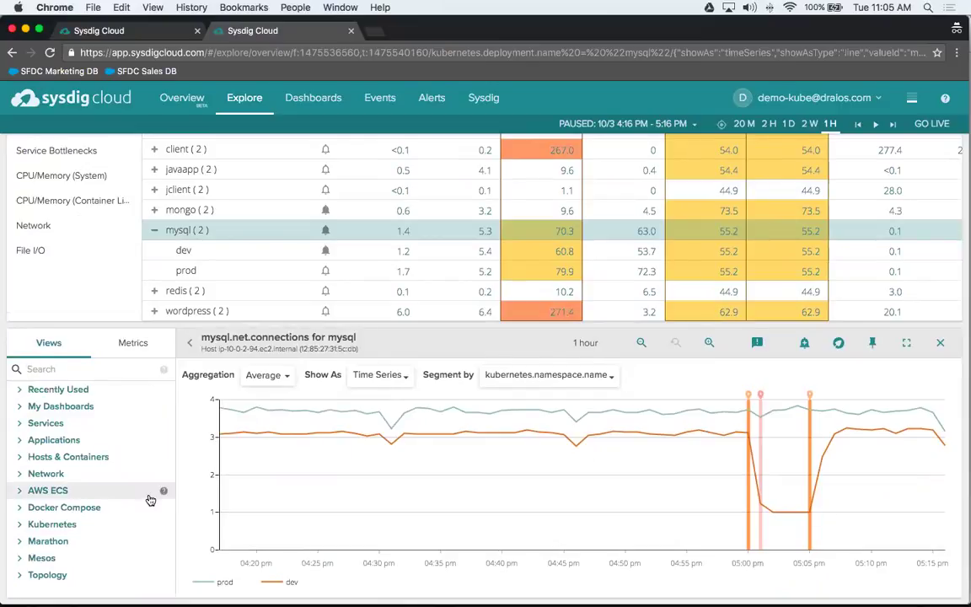
{"action": "left_click", "coordinate": [20, 459]}
{"action": "scroll", "coordinate": [51, 506], "scroll_direction": "down", "scroll_amount": 2}
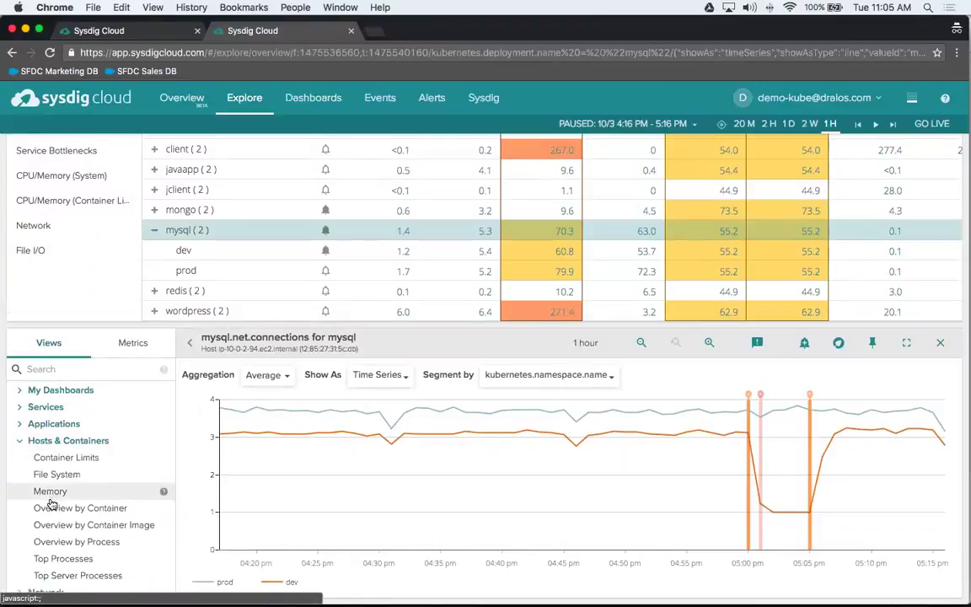
{"action": "scroll", "coordinate": [52, 504], "scroll_direction": "down", "scroll_amount": 1}
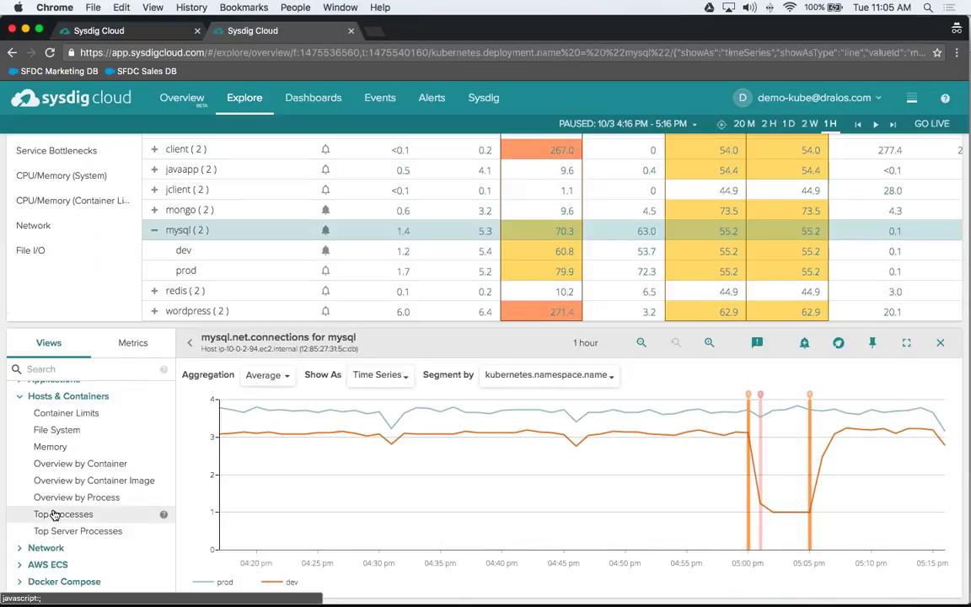
- Show Top Processes for mysql, then switch to Top Server Processes listing mysqld at 1.4% CPU
{"action": "left_click", "coordinate": [54, 514]}
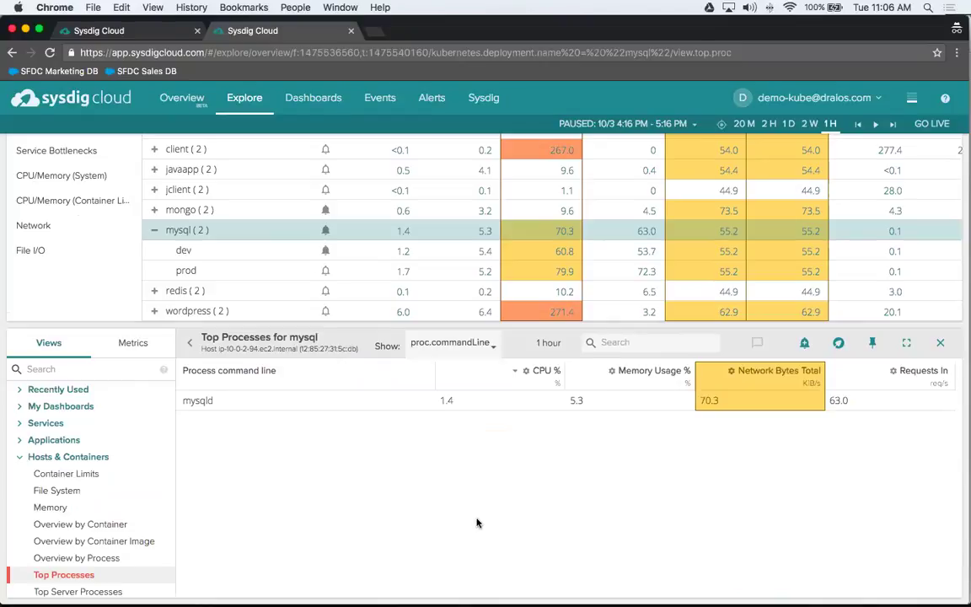
{"action": "scroll", "coordinate": [114, 565], "scroll_direction": "down", "scroll_amount": 2}
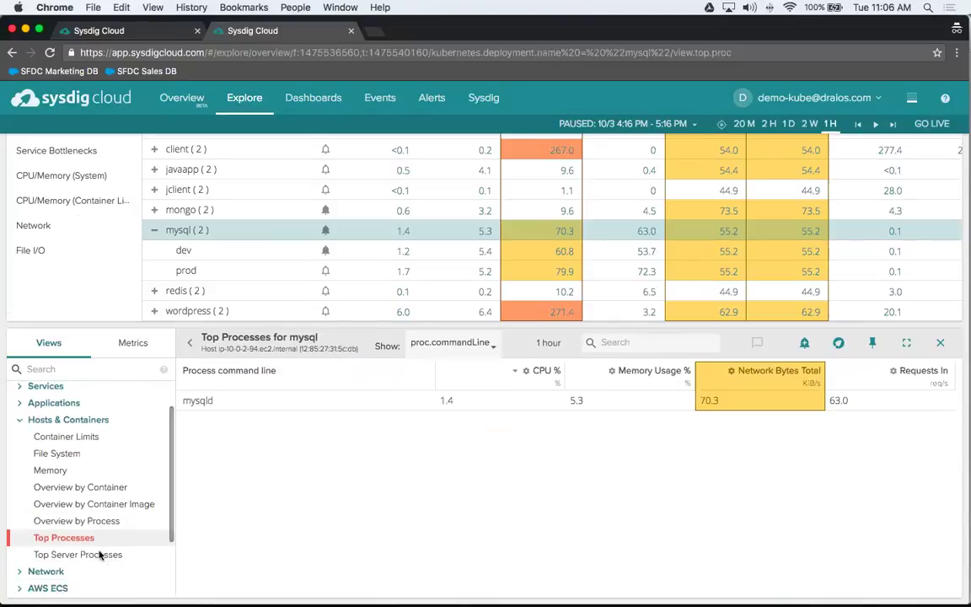
{"action": "left_click", "coordinate": [100, 555]}
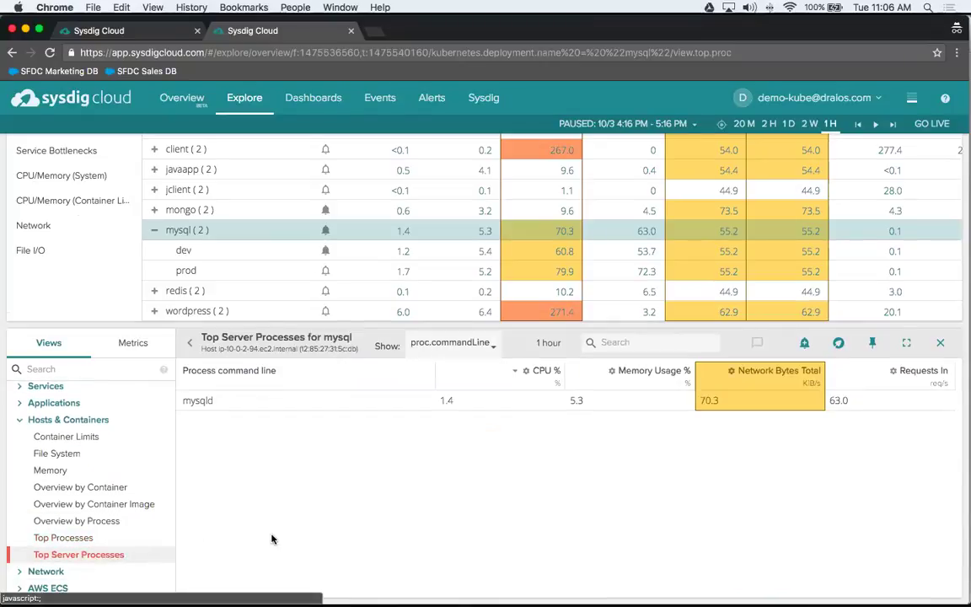